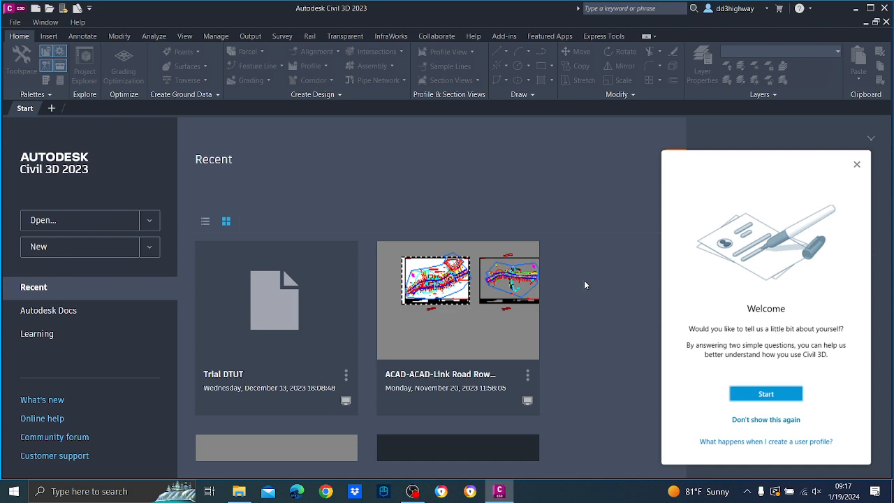
# - Switch to File Explorer and copy the UoM.dwt template file from the RDA C3D Training folder
pyautogui.click(237, 493)
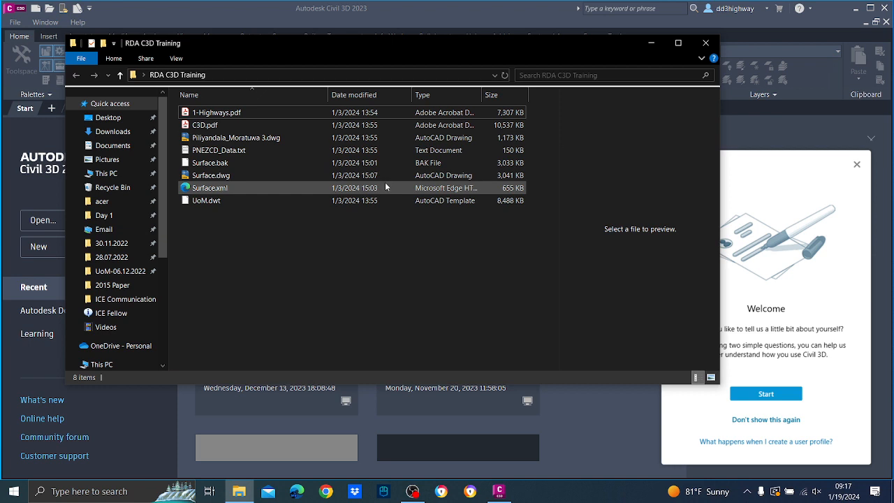
pyautogui.click(221, 201)
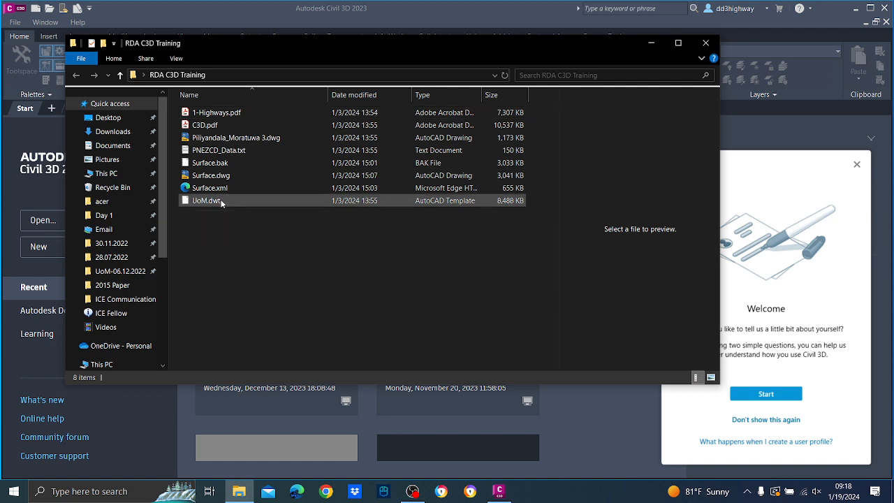
pyautogui.rightClick(222, 202)
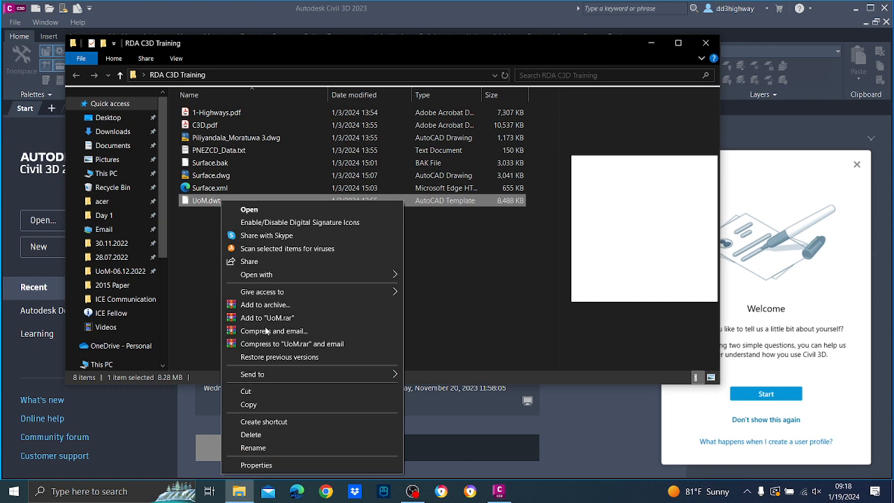
pyautogui.click(263, 405)
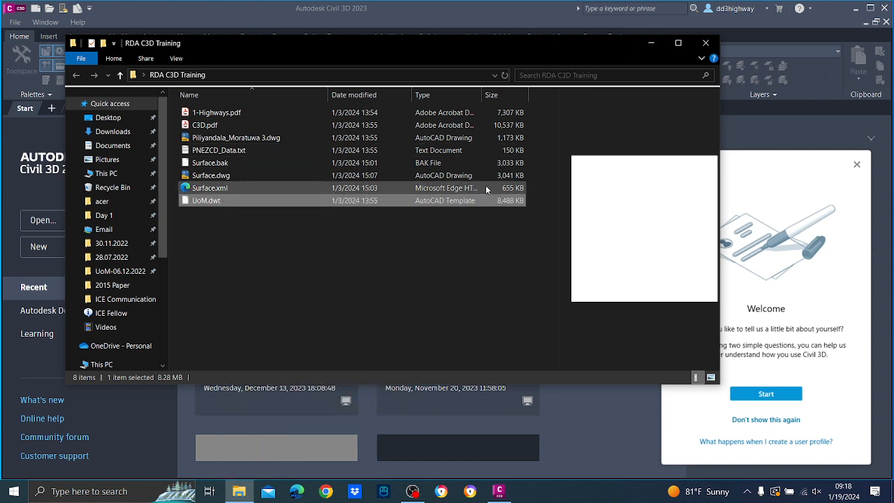
pyautogui.rightClick(233, 198)
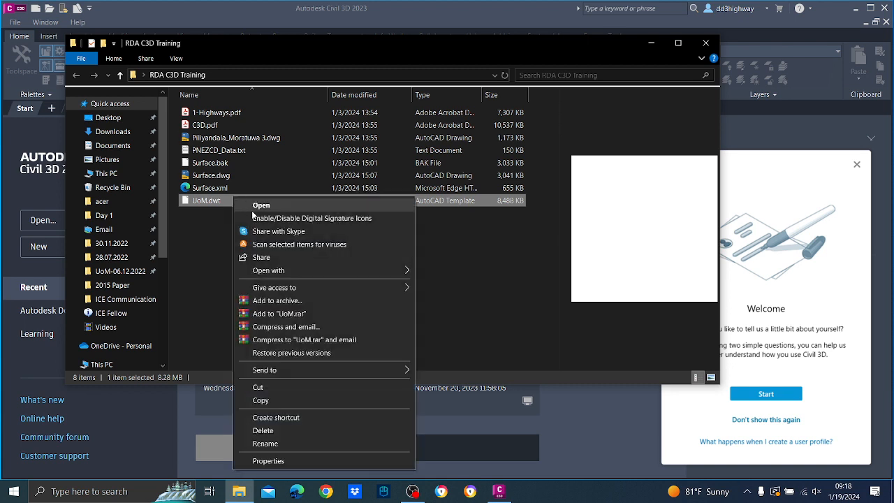
pyautogui.click(273, 402)
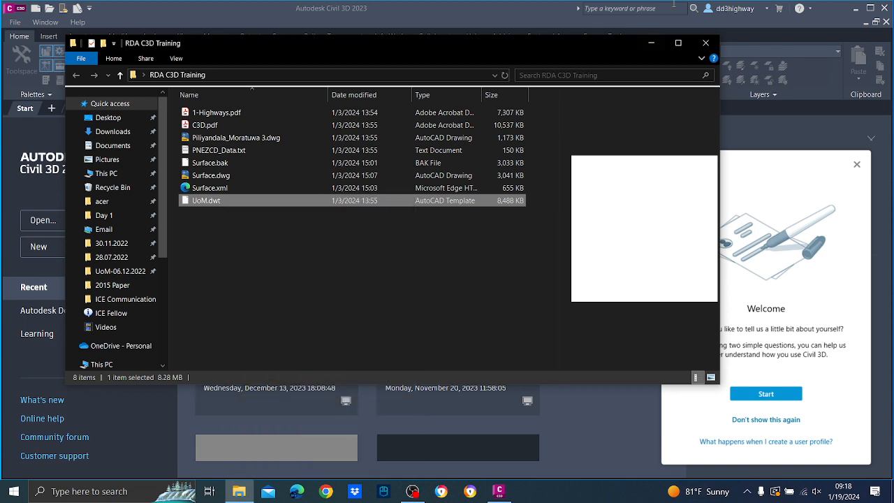
pyautogui.click(651, 43)
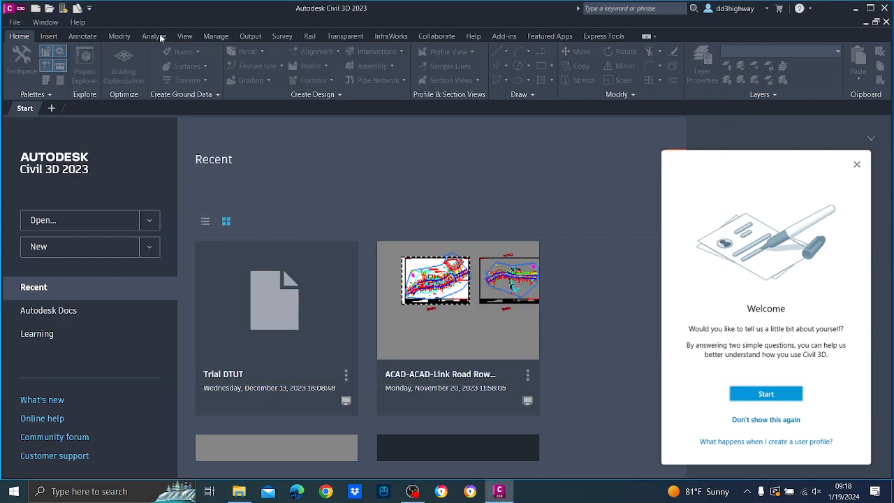
# - Begin a new drawing in Civil 3D and create and enter a folder named RDA1 inside the Template folder
pyautogui.click(15, 22)
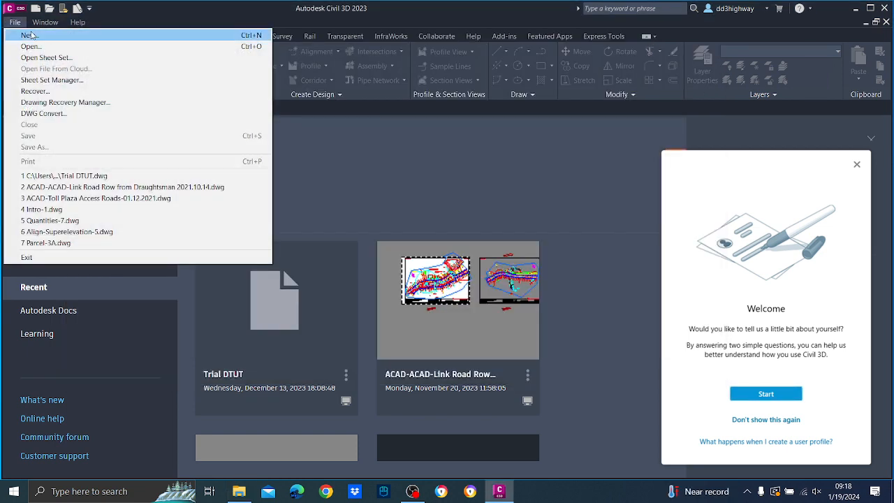
pyautogui.click(34, 34)
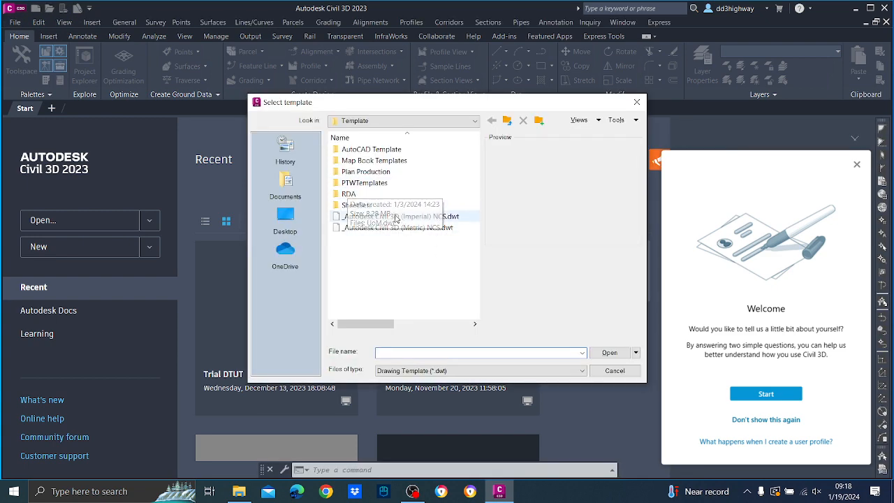
pyautogui.rightClick(351, 256)
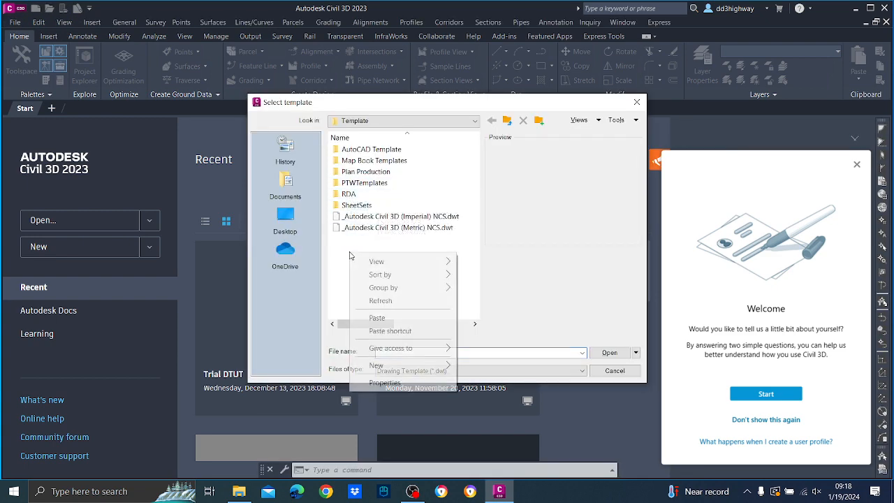
pyautogui.moveTo(405, 364)
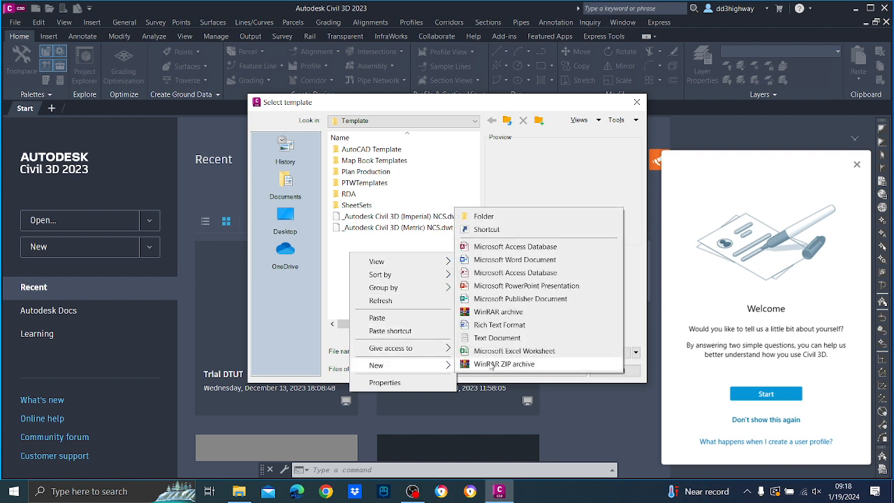
pyautogui.click(491, 217)
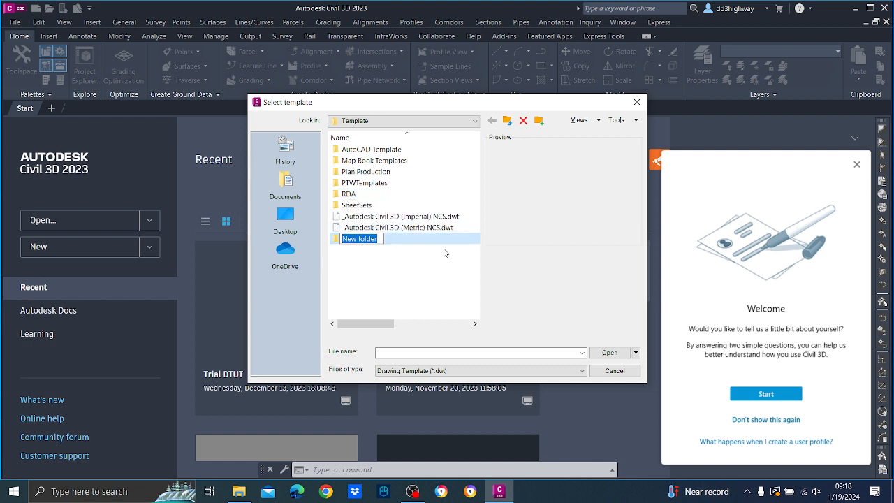
pyautogui.write('RDA1')
pyautogui.press('Return')
pyautogui.doubleClick(351, 241)
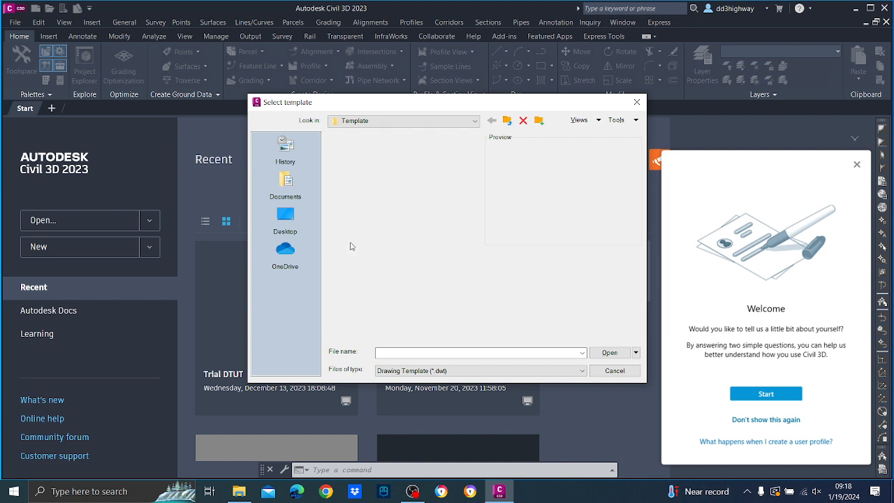
# - Paste the copied UoM.dwt template into the RDA1 folder and keep it selected under its original name
pyautogui.rightClick(363, 188)
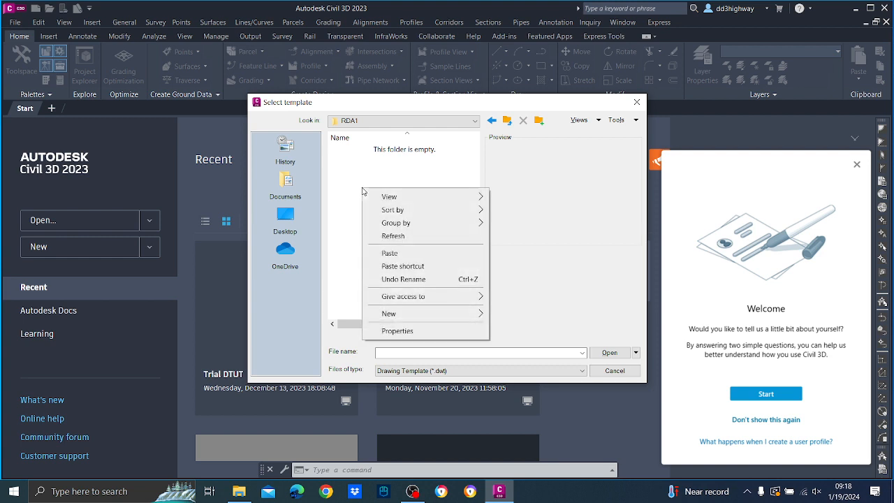
pyautogui.click(392, 253)
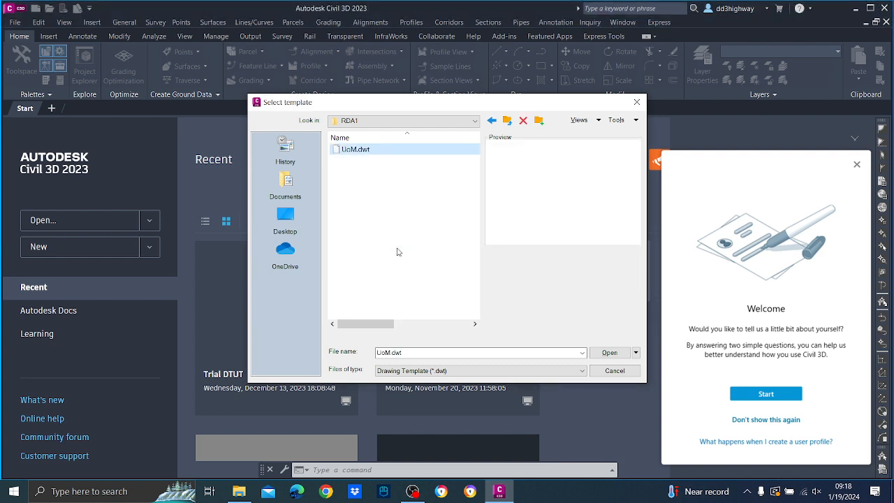
pyautogui.click(354, 151)
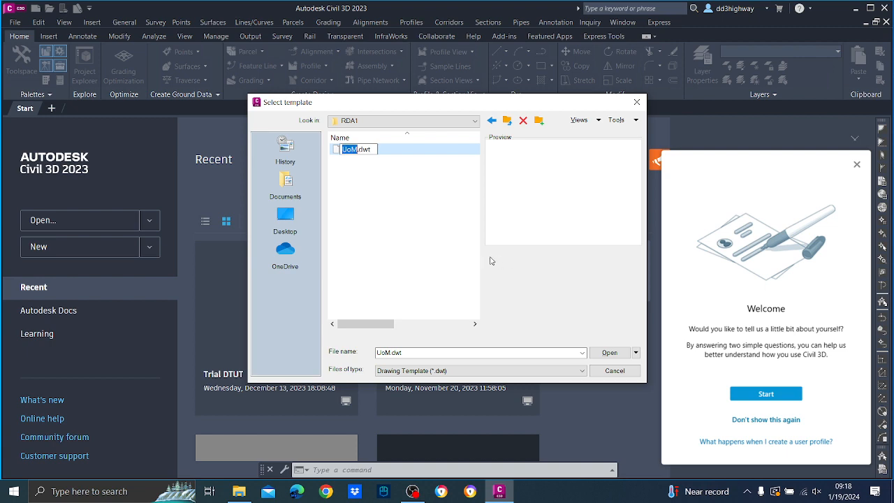
pyautogui.click(408, 212)
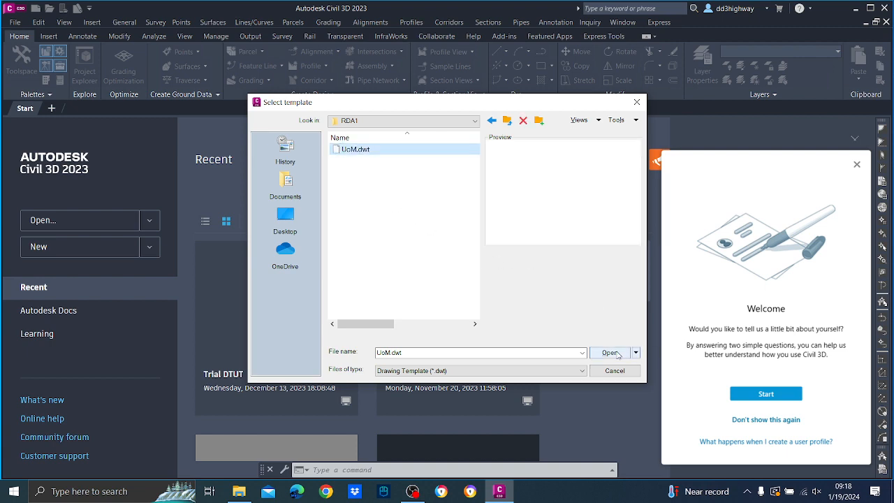
# - Create the drawing from UoM.dwt, continuing without converting the VBA content, and dismiss the Welcome pop-up
pyautogui.click(609, 351)
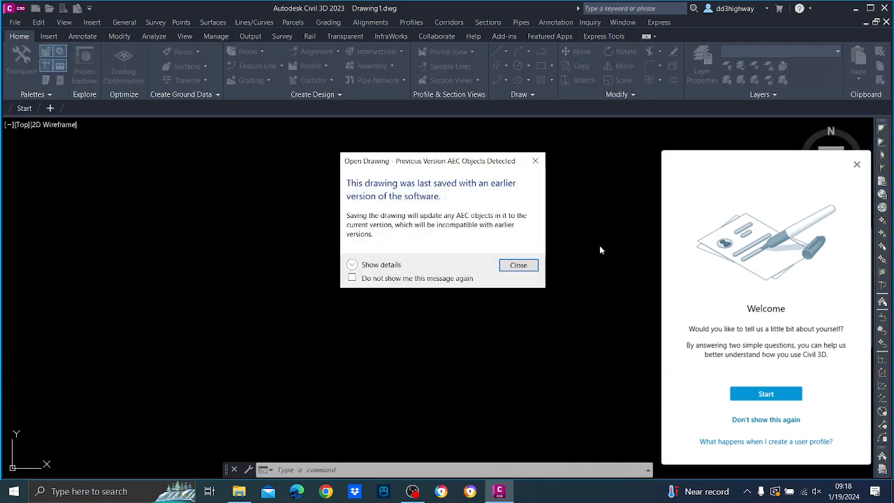
pyautogui.click(518, 266)
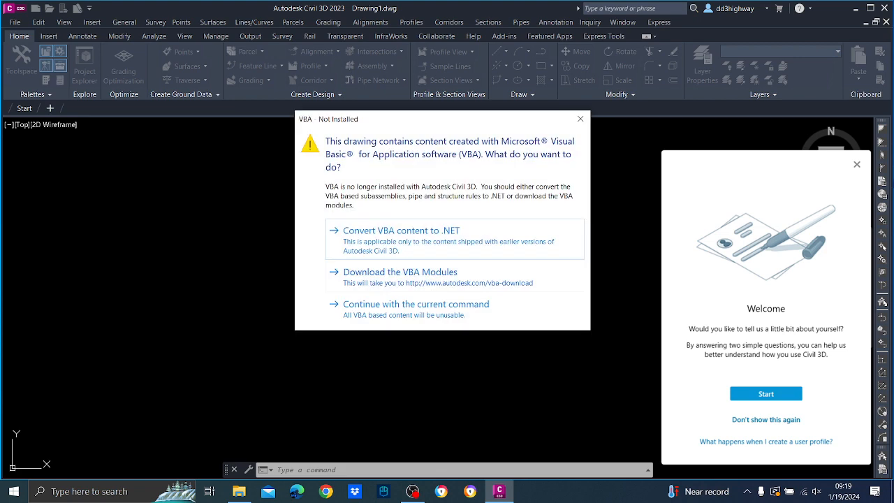
pyautogui.click(398, 313)
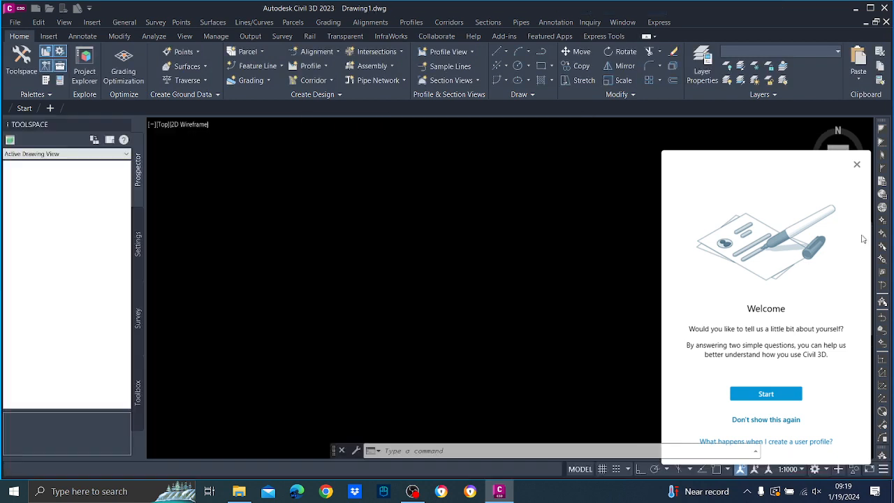
pyautogui.click(856, 165)
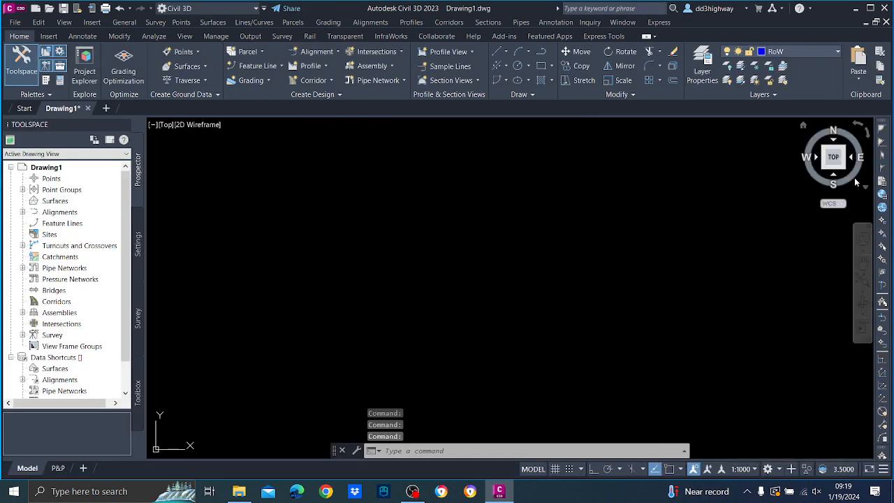
# - Save the new drawing as Alignment in the Email folder on the desktop
pyautogui.click(16, 23)
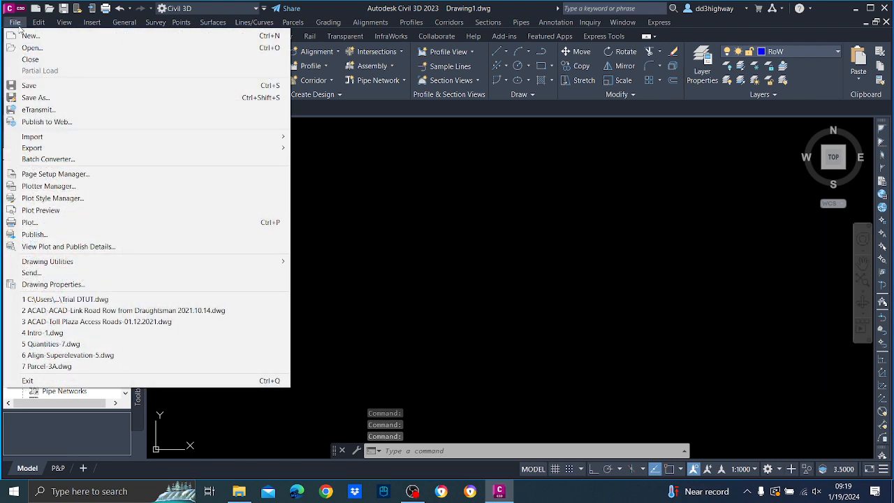
pyautogui.click(33, 97)
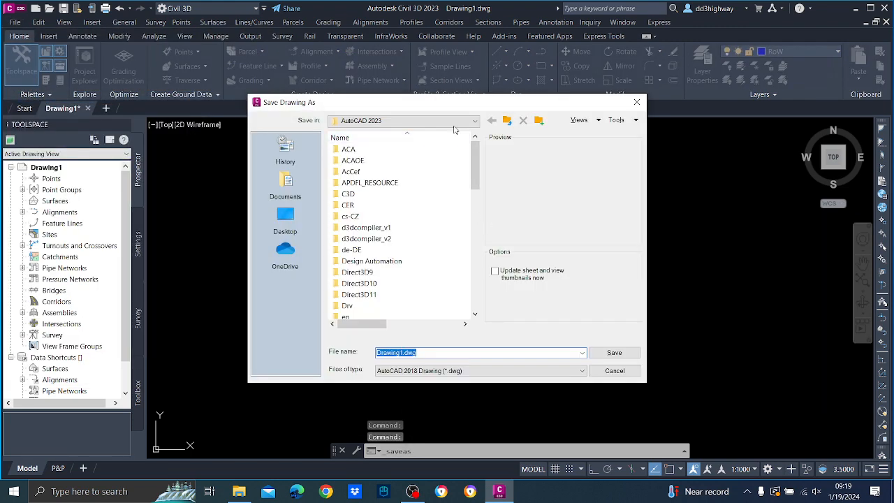
pyautogui.click(412, 121)
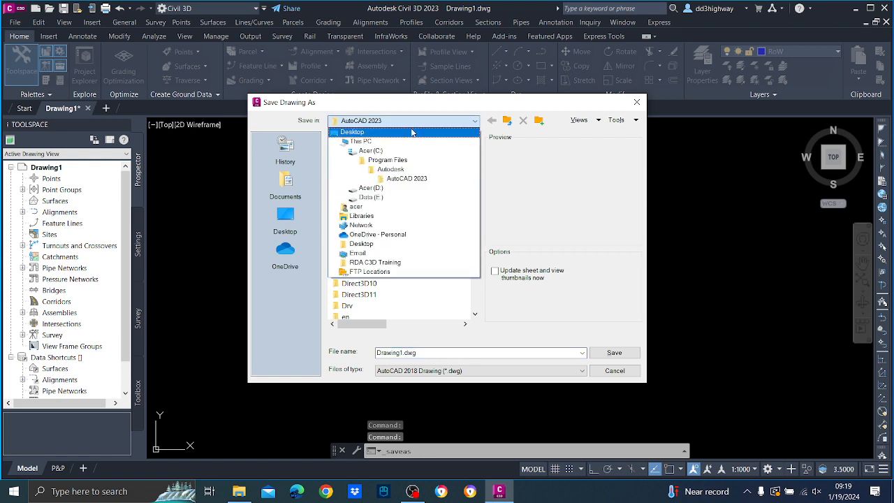
pyautogui.click(352, 132)
pyautogui.doubleClick(353, 219)
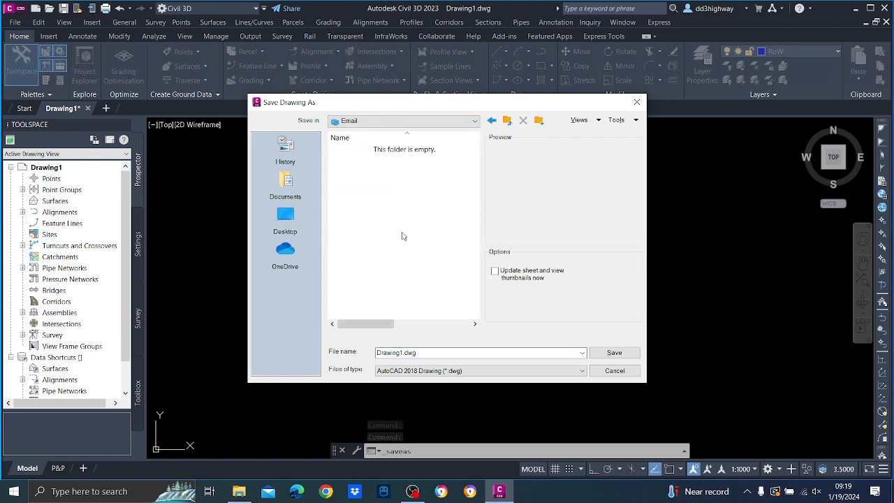
pyautogui.doubleClick(430, 353)
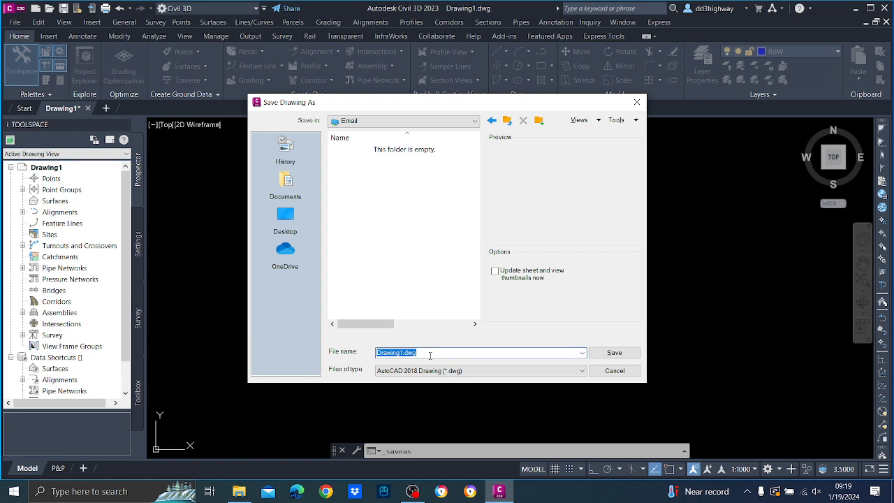
pyautogui.write('Alignment')
pyautogui.click(607, 353)
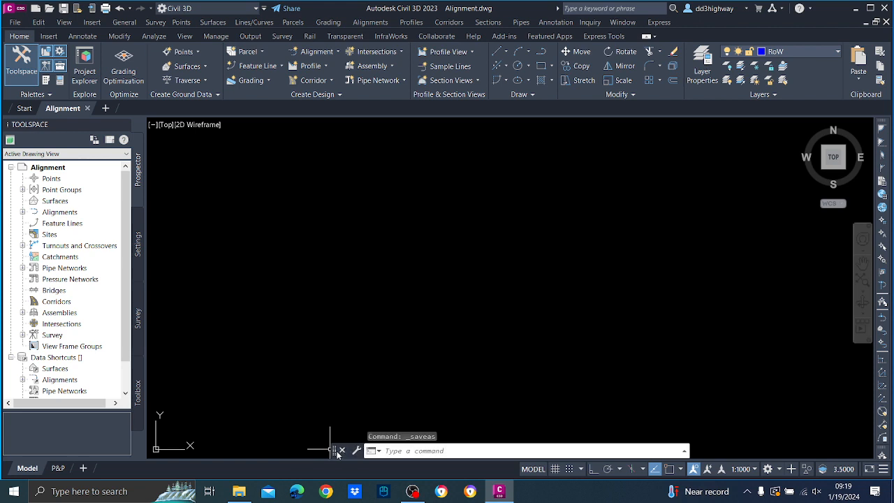
# - Dock the floating command line beneath the drawing area
pyautogui.moveTo(335, 453)
pyautogui.mouseDown()
pyautogui.moveTo(300, 450)
pyautogui.moveTo(307, 436)
pyautogui.mouseUp()
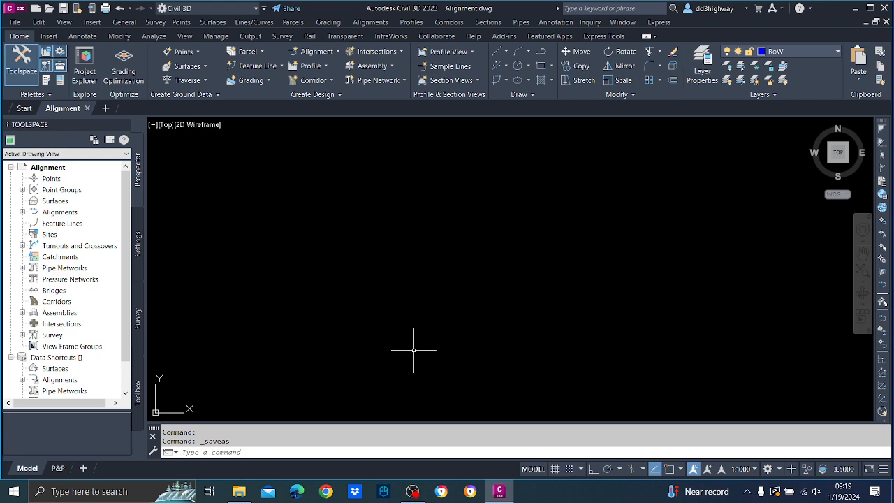
pyautogui.click(16, 22)
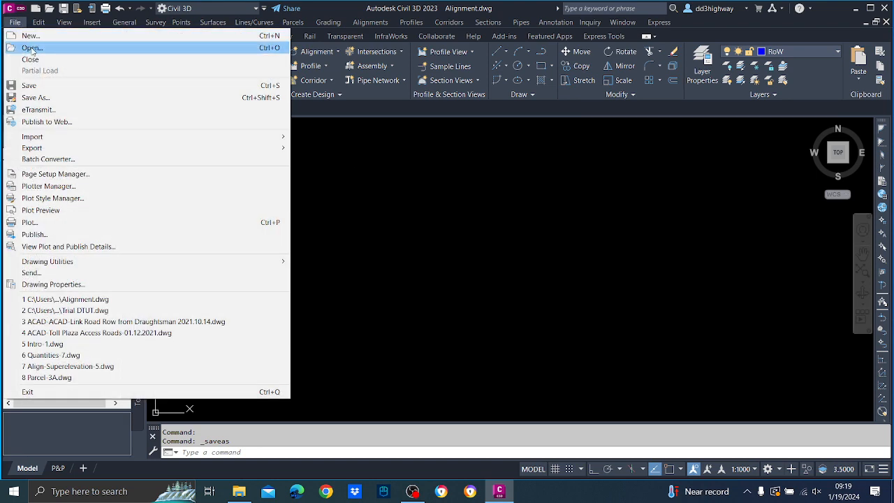
pyautogui.click(29, 47)
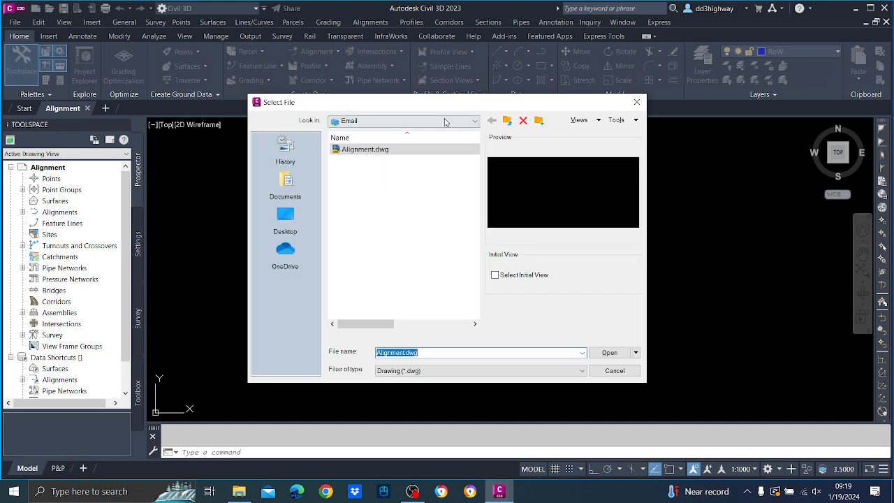
pyautogui.click(643, 105)
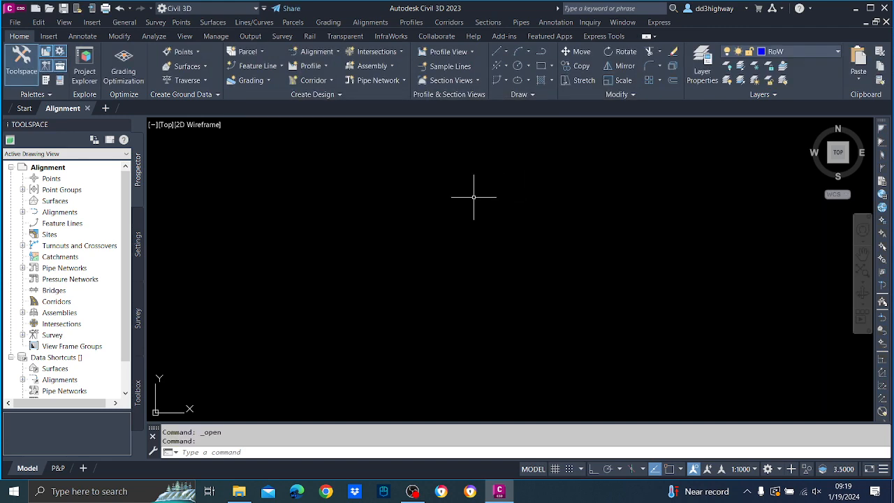
# - Save a copy of the drawing as Alignment.dwg in the desktop's RDA C3D Training folder
pyautogui.click(15, 22)
pyautogui.click(35, 97)
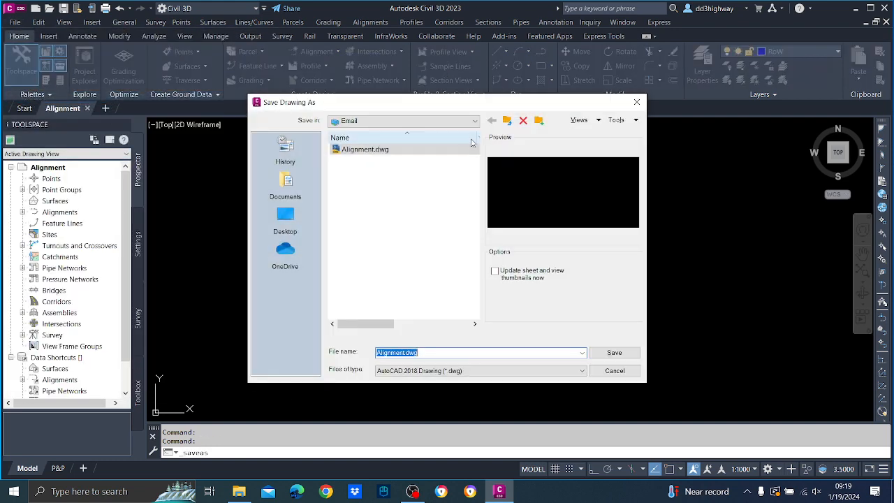
pyautogui.click(474, 121)
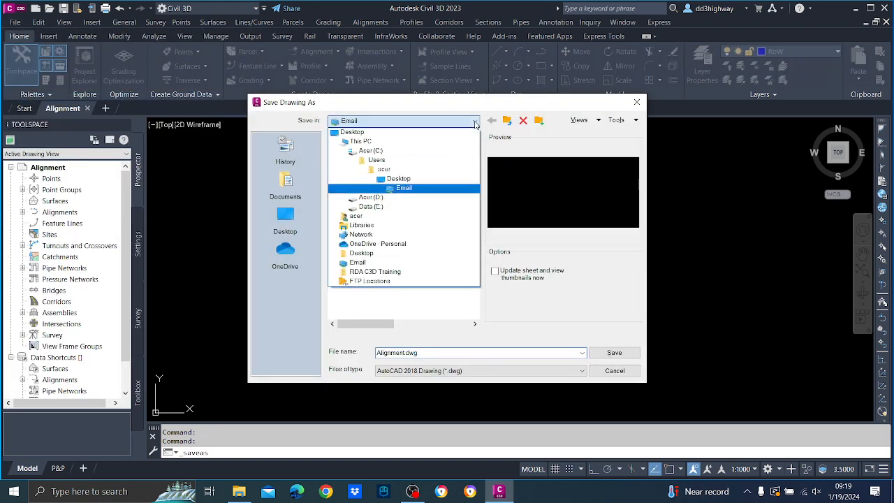
pyautogui.click(352, 132)
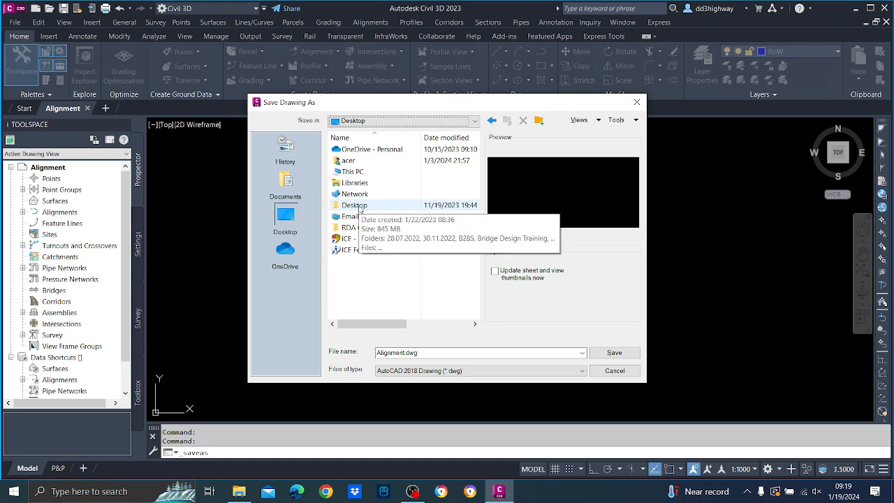
pyautogui.doubleClick(359, 231)
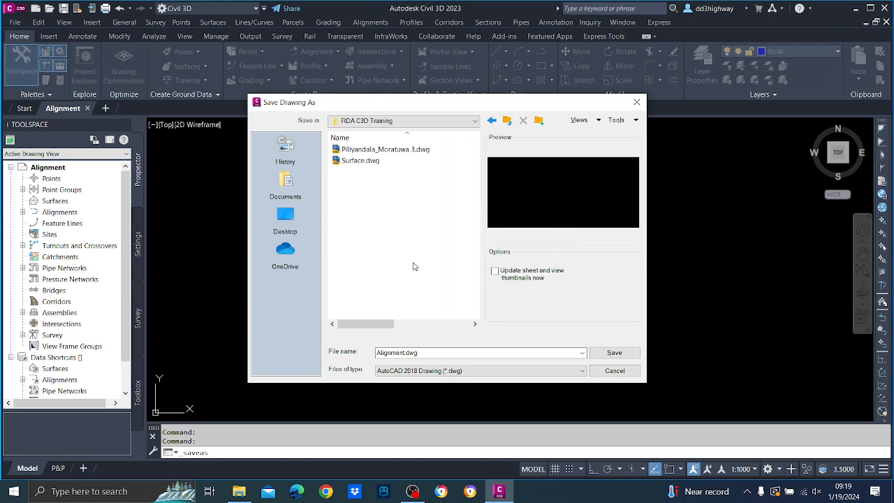
pyautogui.click(621, 356)
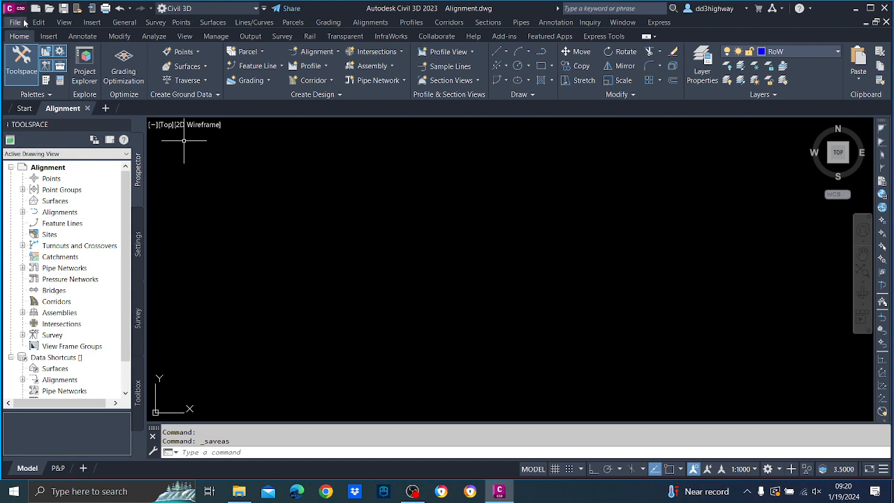
# - Open Piliyandala_Moratuwa 3.dwg from the RDA C3D Training folder and dismiss the previous-version notice
pyautogui.click(17, 24)
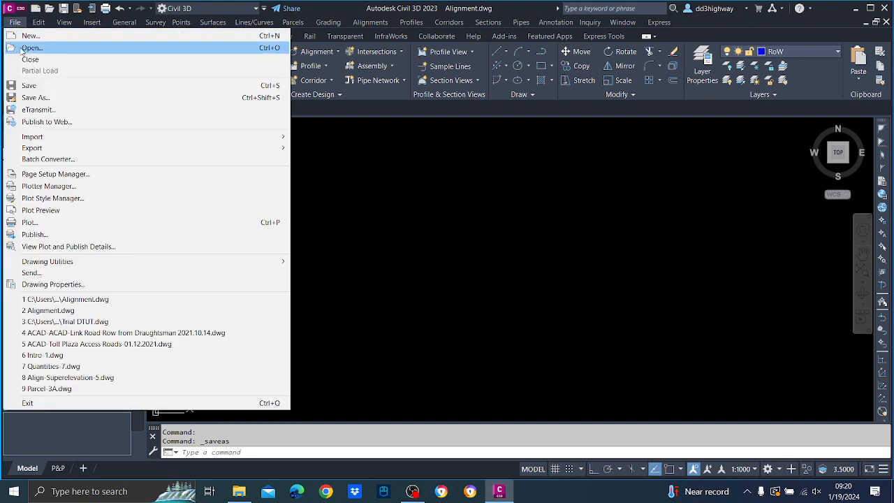
pyautogui.click(34, 46)
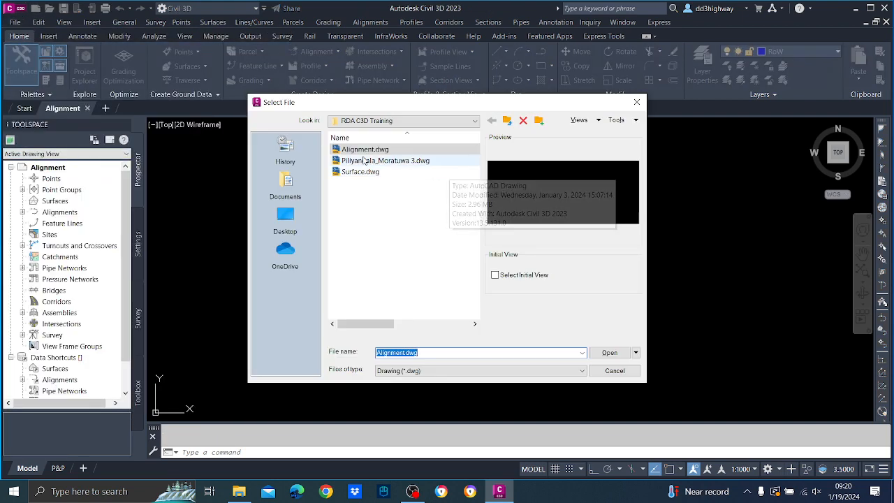
pyautogui.click(364, 161)
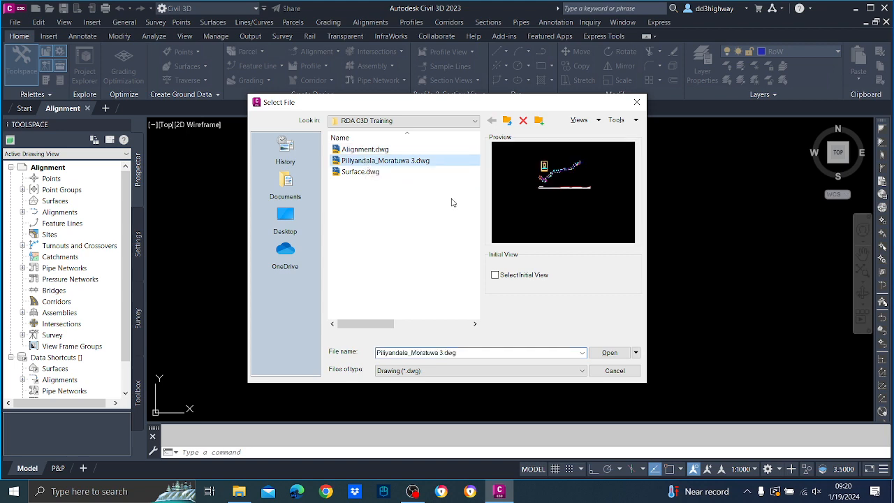
pyautogui.click(606, 353)
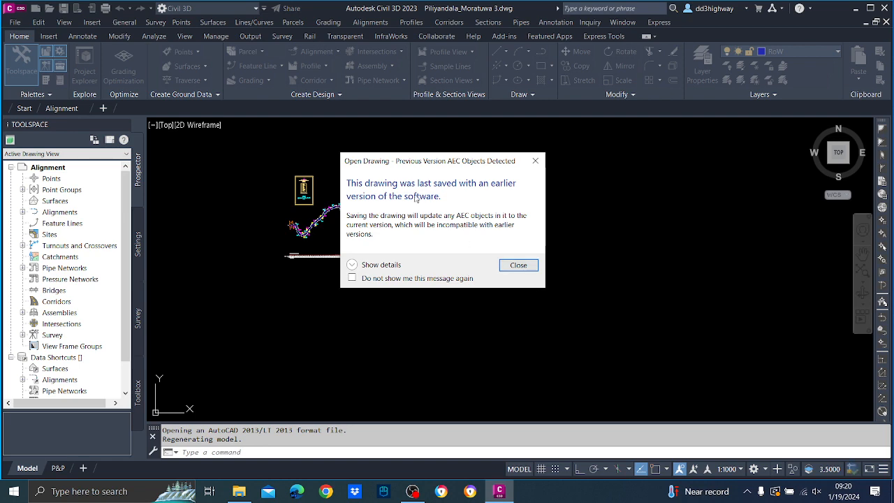
pyautogui.click(531, 271)
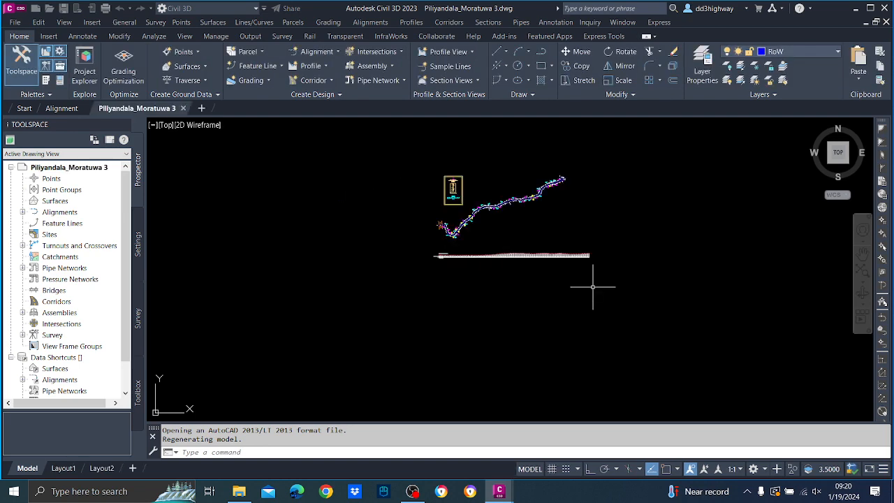
# - Select the title block, road plan and long profile in the Piliyandala_Moratuwa 3 drawing and copy them to the clipboard
pyautogui.scroll(4, 485, 183)
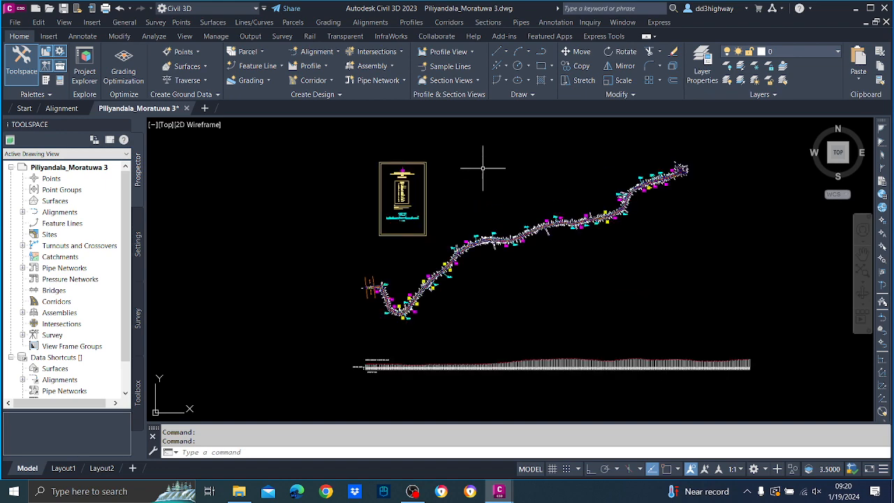
pyautogui.scroll(-4, 495, 172)
pyautogui.moveTo(594, 211); pyautogui.dragTo(580, 253, button='middle')
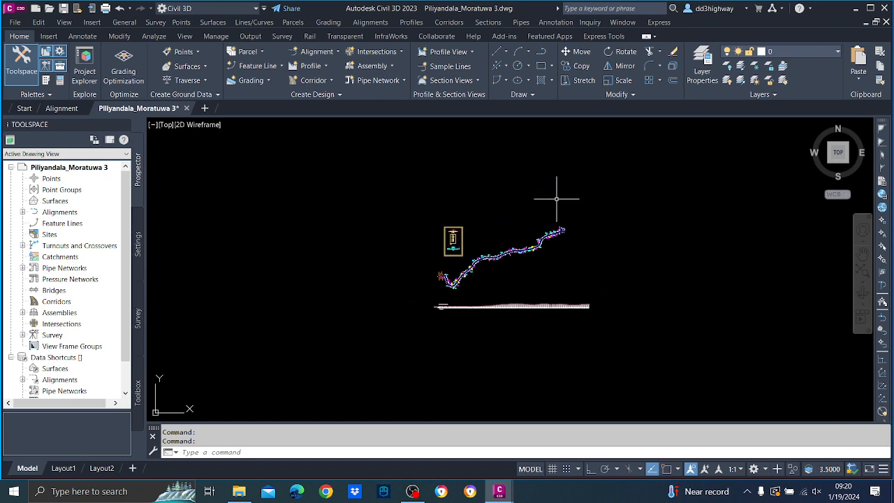
pyautogui.click(621, 350)
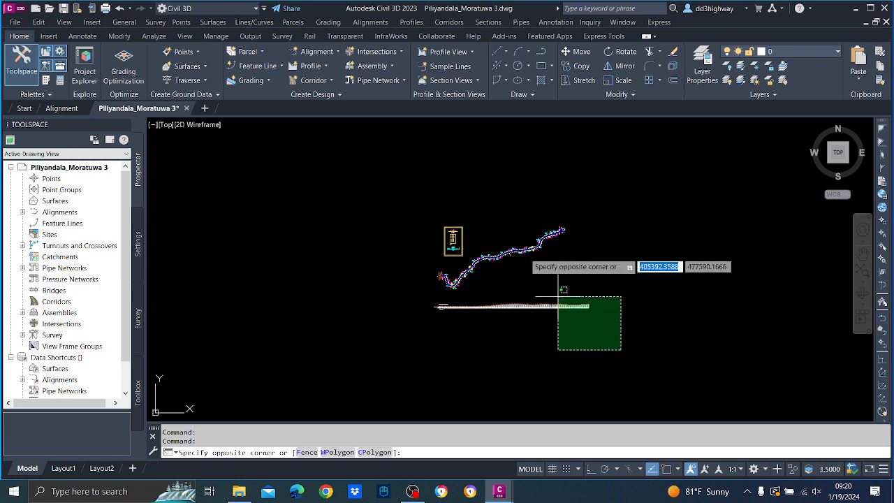
pyautogui.click(378, 174)
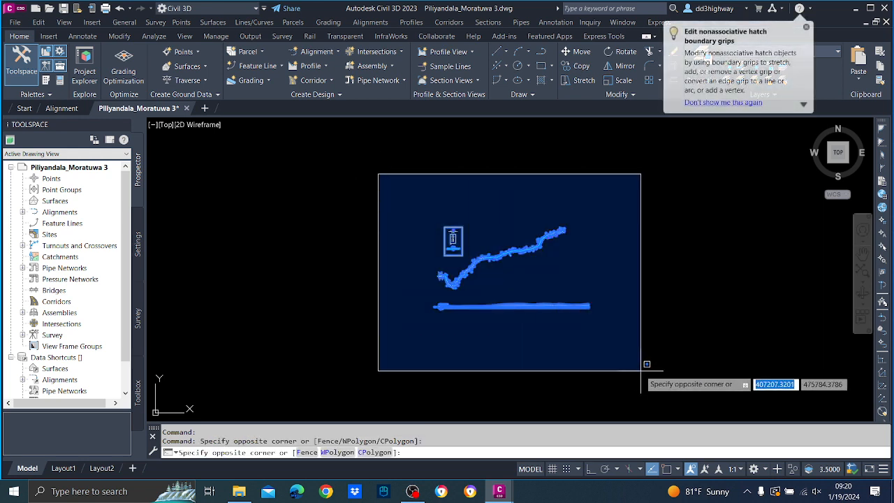
pyautogui.click(638, 368)
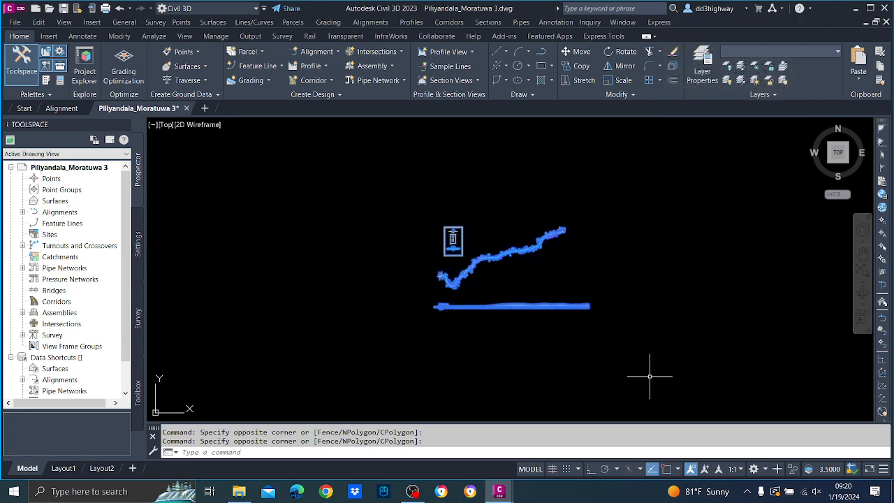
pyautogui.click(38, 22)
pyautogui.click(54, 74)
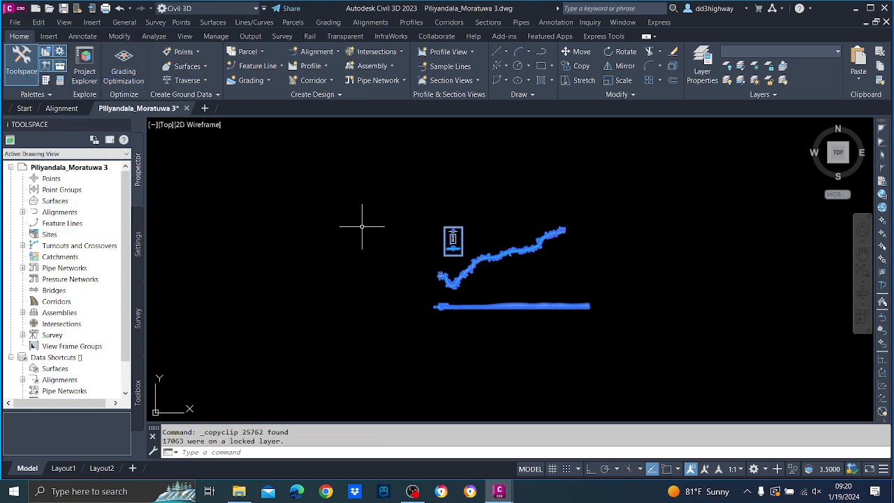
# - Paste the copied survey objects into the Alignment drawing at their original coordinates and zoom to the drawing extents
pyautogui.click(72, 110)
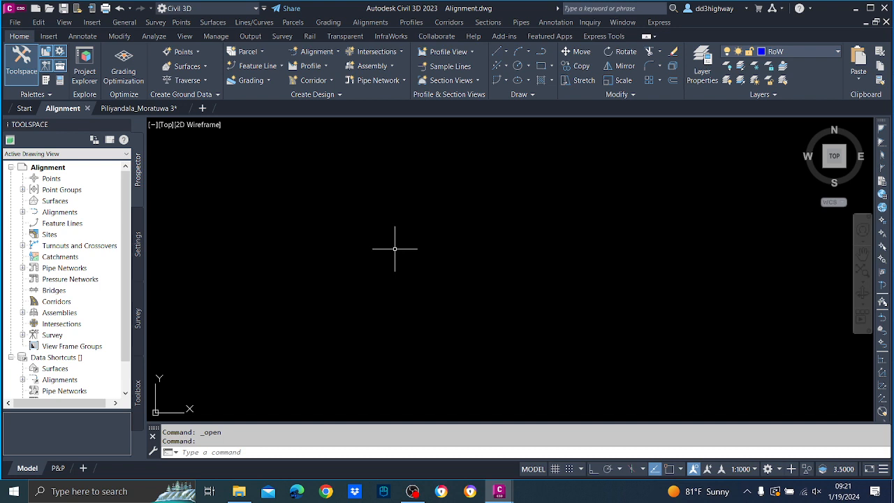
pyautogui.click(39, 23)
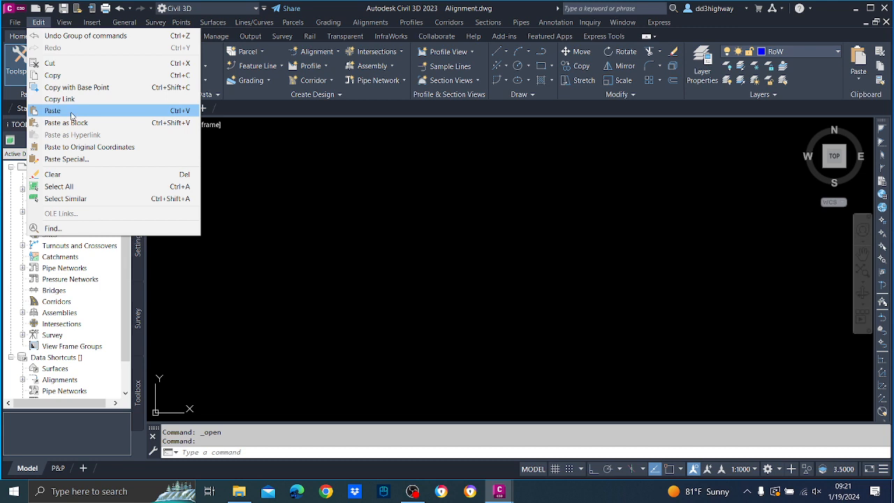
pyautogui.click(73, 148)
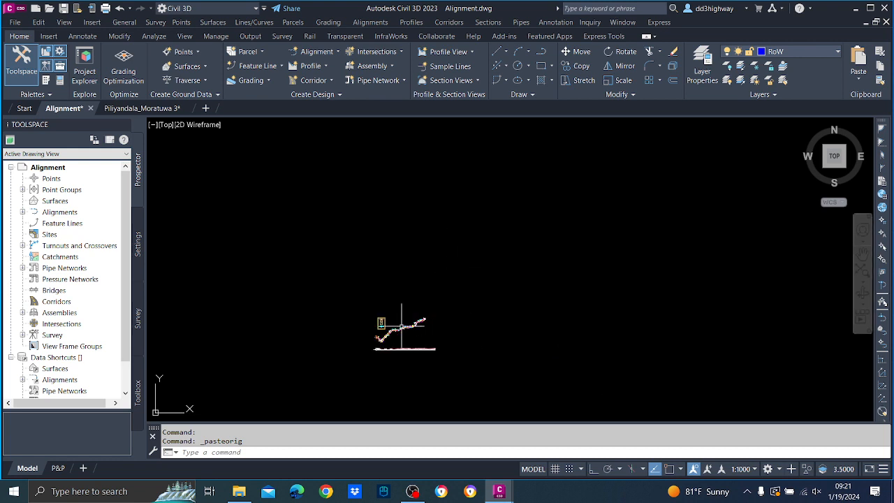
pyautogui.scroll(-5, 393, 296)
pyautogui.moveTo(404, 244); pyautogui.dragTo(444, 364, button='middle')
pyautogui.write('4')
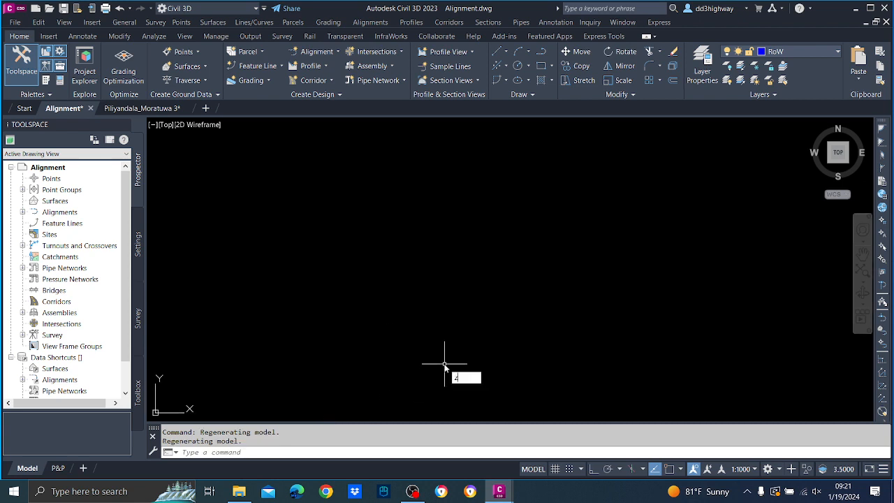
pyautogui.press('Return')
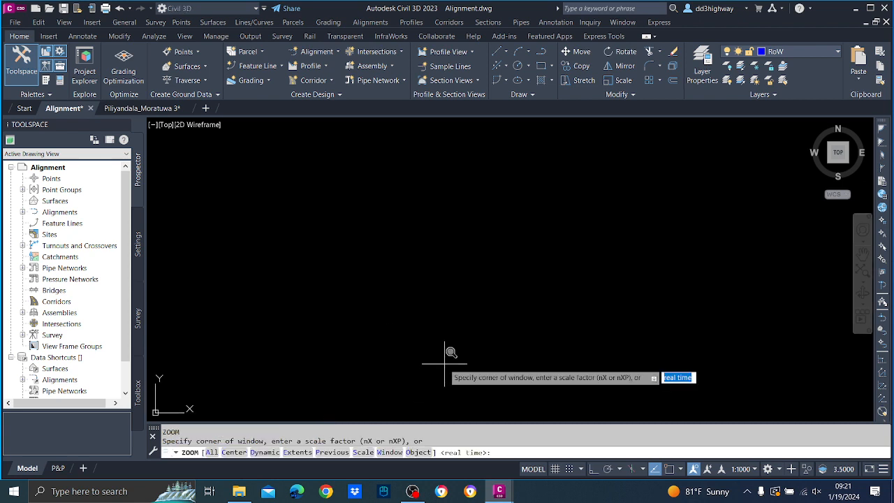
pyautogui.write('c')
pyautogui.press('Return')
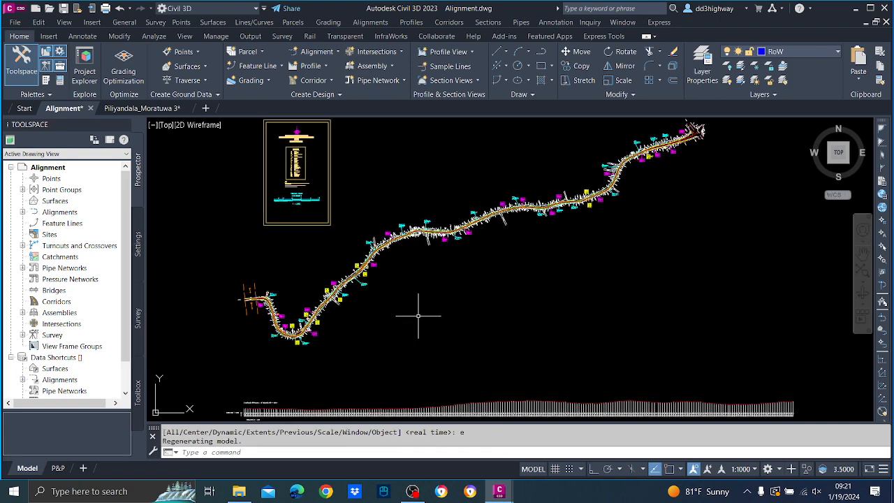
# - Check the pasted road plan near TS 17 up close and save the Alignment drawing
pyautogui.scroll(8, 267, 279)
pyautogui.scroll(6, 268, 279)
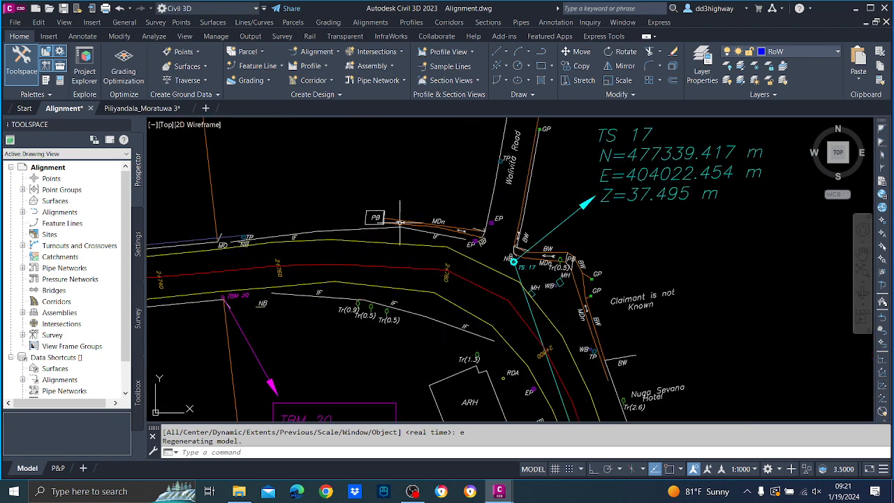
pyautogui.scroll(-8, 382, 218)
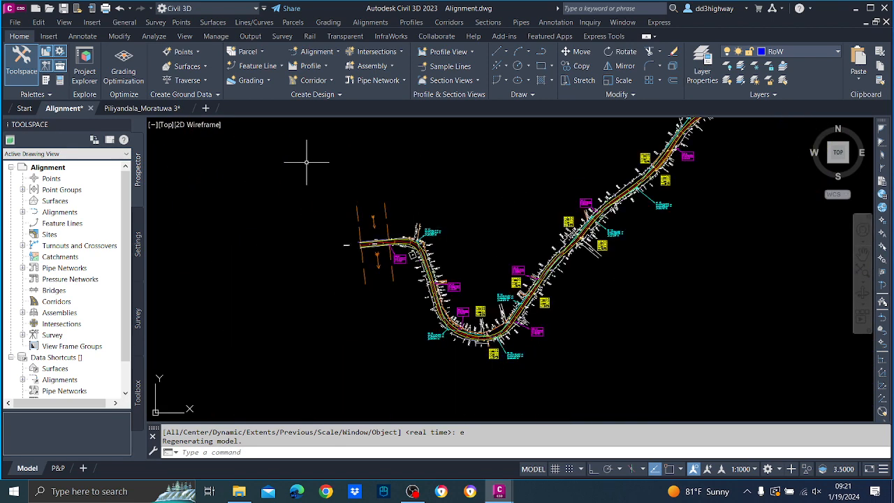
pyautogui.click(65, 9)
# - Close the Piliyandala_Moratuwa 3 drawing without saving its changes
pyautogui.click(126, 110)
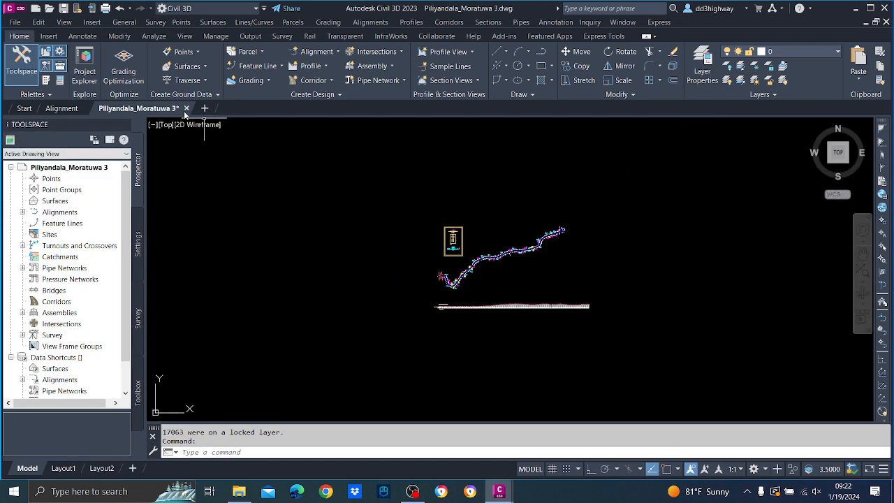
pyautogui.click(186, 108)
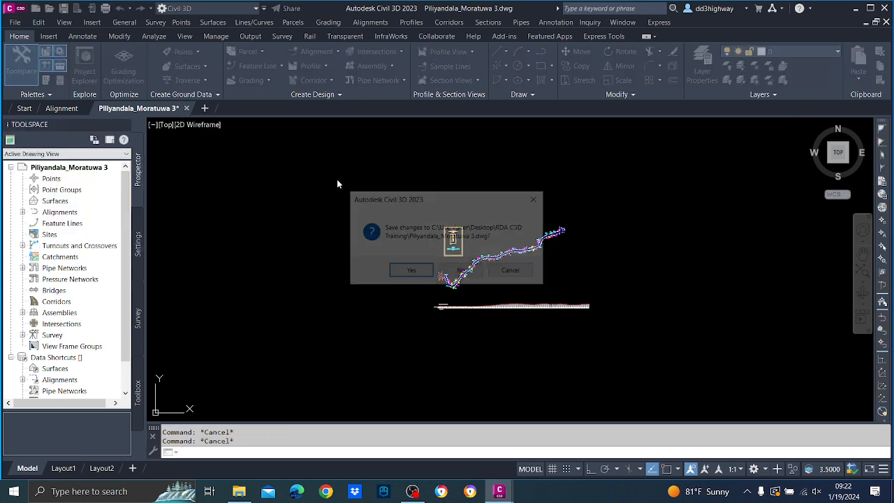
pyautogui.click(460, 269)
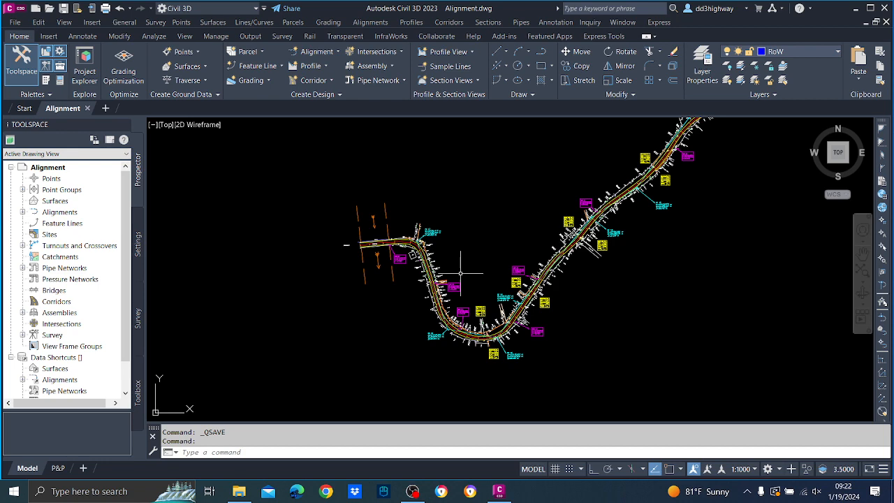
pyautogui.scroll(3, 491, 231)
pyautogui.scroll(-4, 489, 234)
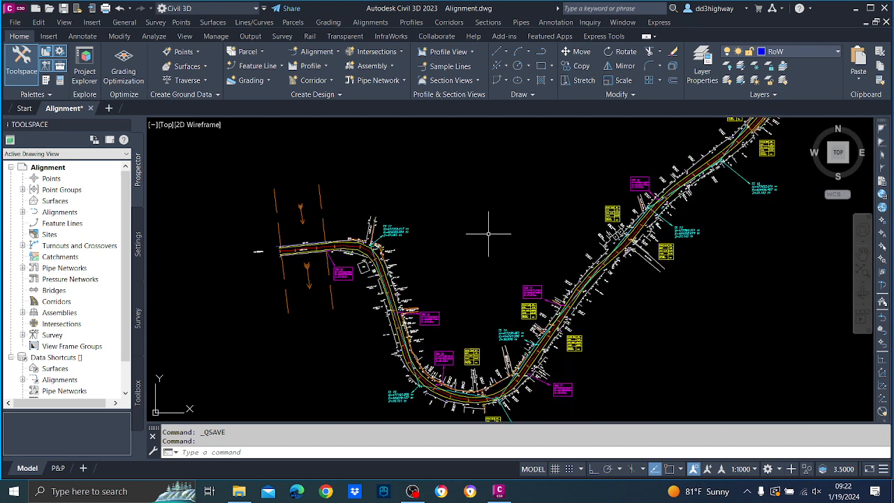
pyautogui.scroll(4, 342, 244)
pyautogui.scroll(2, 342, 244)
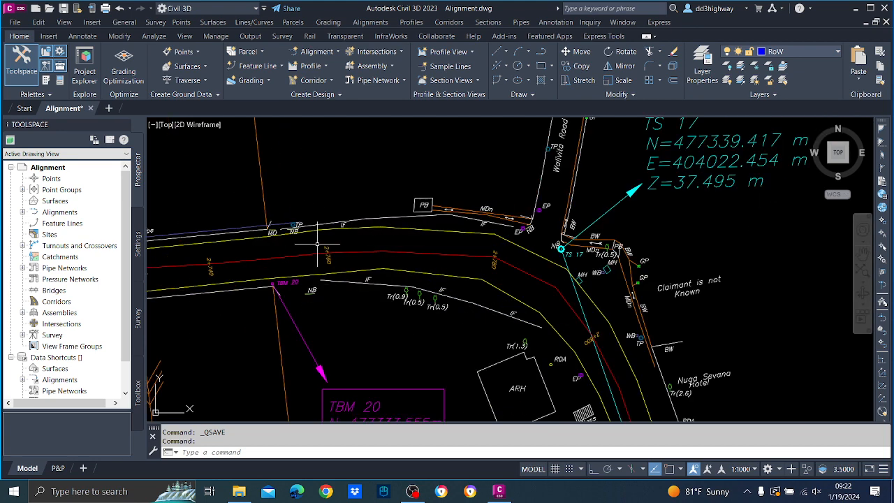
pyautogui.moveTo(300, 243); pyautogui.dragTo(518, 235, button='middle')
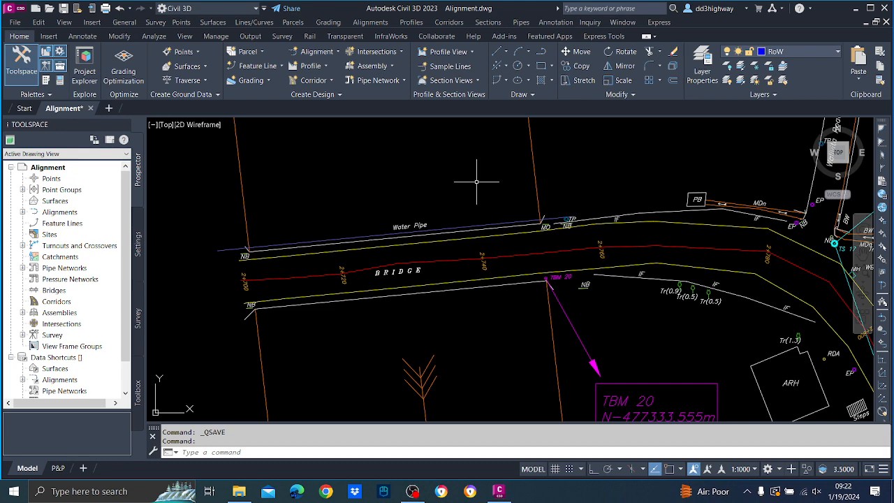
# - Import the LandXML file Surface.xml from the RDA C3D Training folder, keeping all listed data and the default import settings
pyautogui.click(18, 23)
pyautogui.moveTo(46, 142)
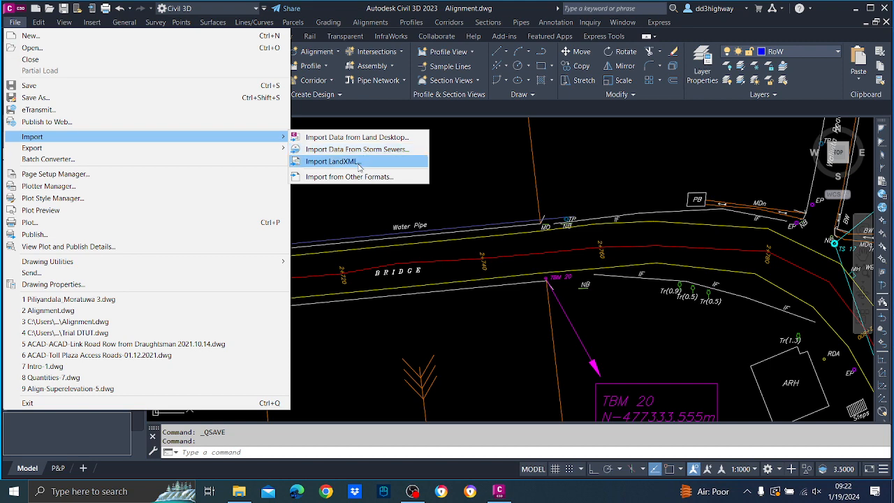
pyautogui.click(358, 162)
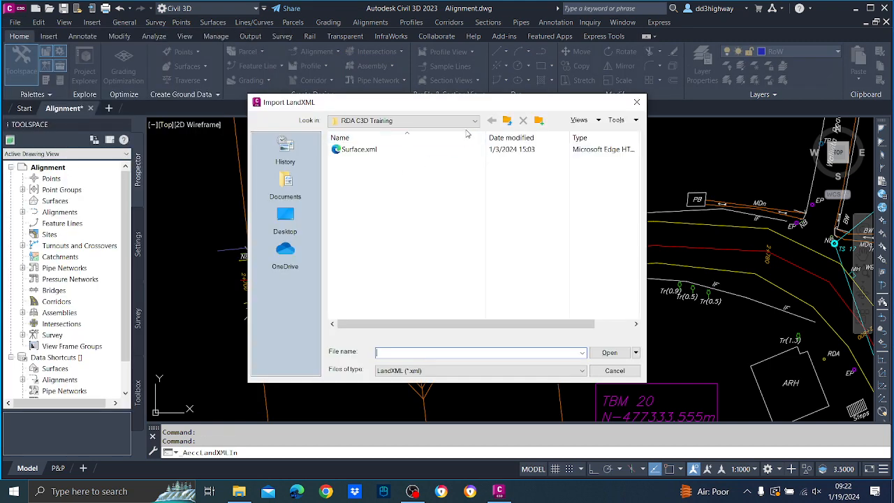
pyautogui.click(359, 153)
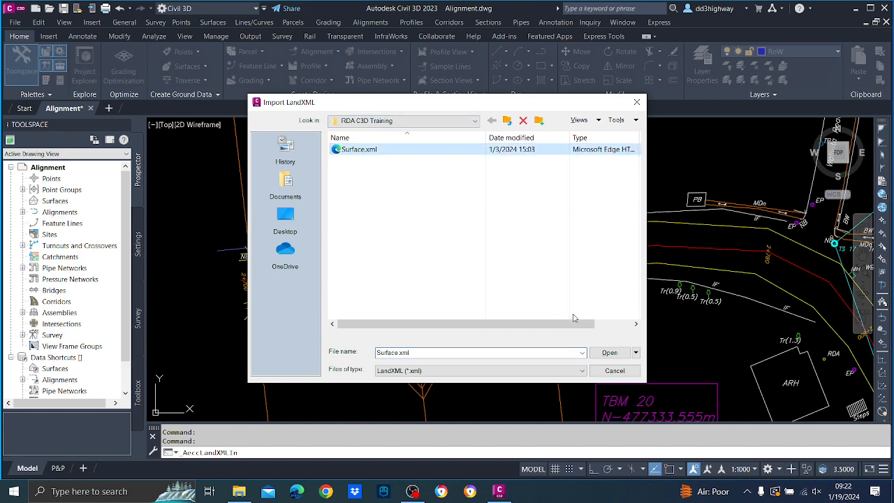
pyautogui.click(613, 356)
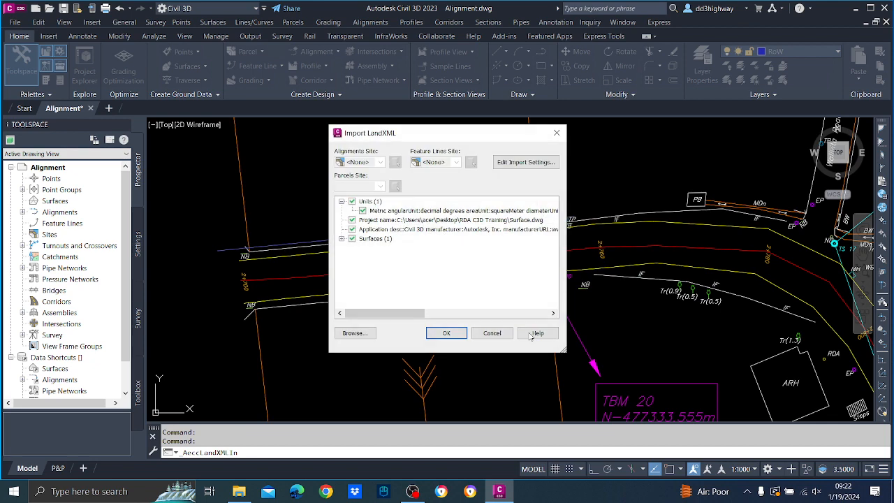
pyautogui.click(446, 334)
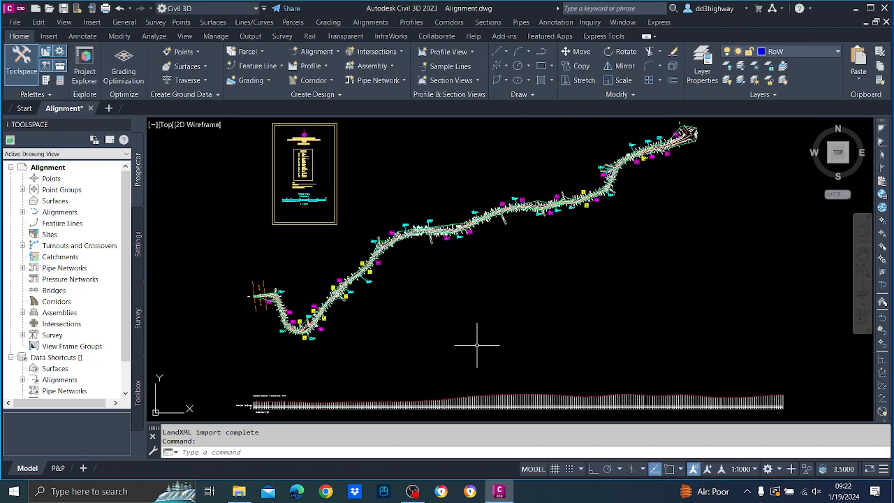
# - Examine the imported surface border and contours around TBM 20, TS 17 and the road bend on the survey plan
pyautogui.scroll(-4, 407, 229)
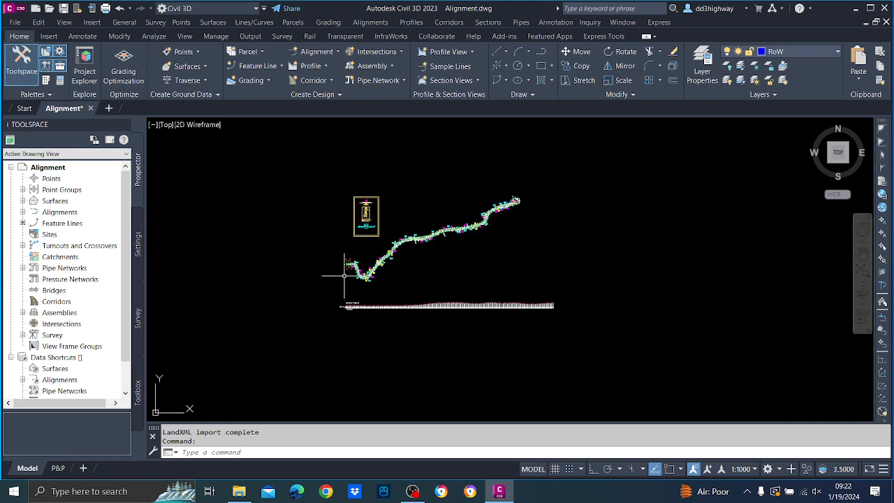
pyautogui.scroll(7, 349, 270)
pyautogui.scroll(8, 389, 240)
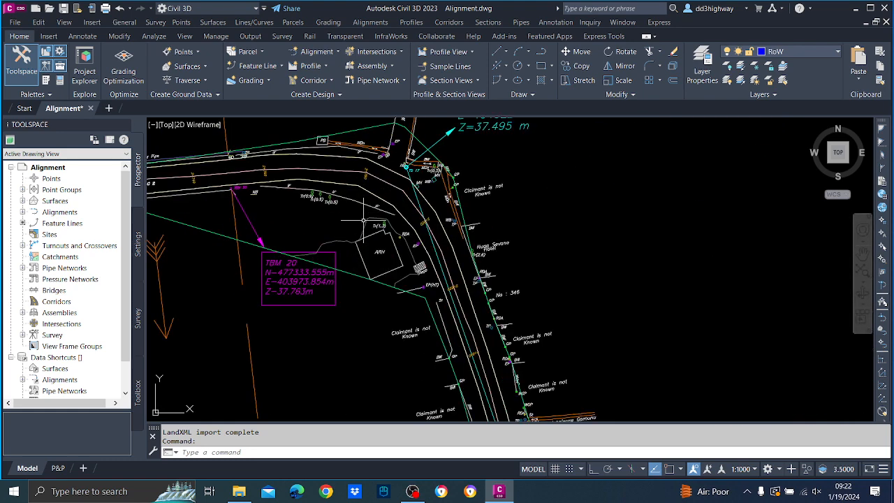
pyautogui.moveTo(338, 215); pyautogui.dragTo(385, 240, button='middle')
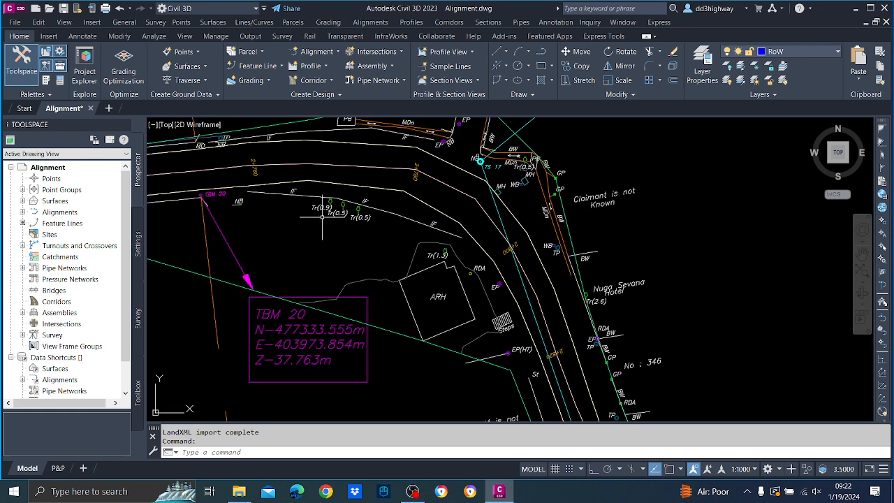
pyautogui.moveTo(320, 217); pyautogui.dragTo(390, 257, button='middle')
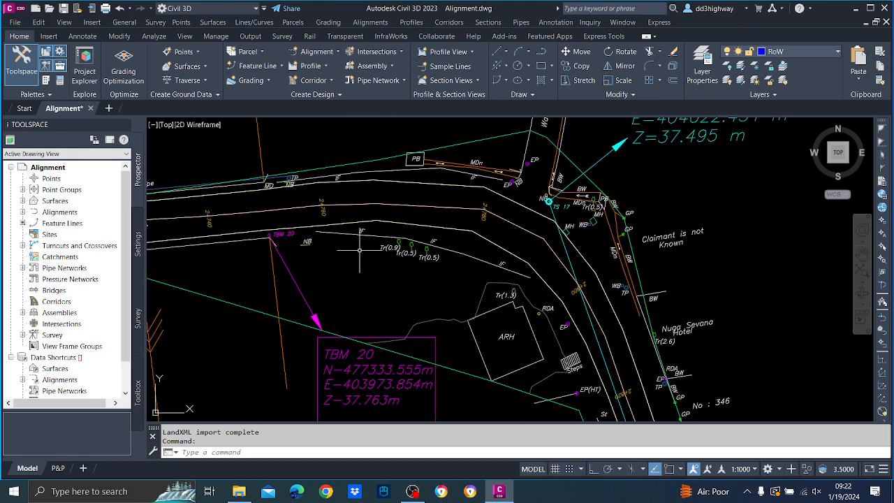
pyautogui.scroll(2, 364, 240)
pyautogui.moveTo(339, 229); pyautogui.dragTo(390, 238, button='middle')
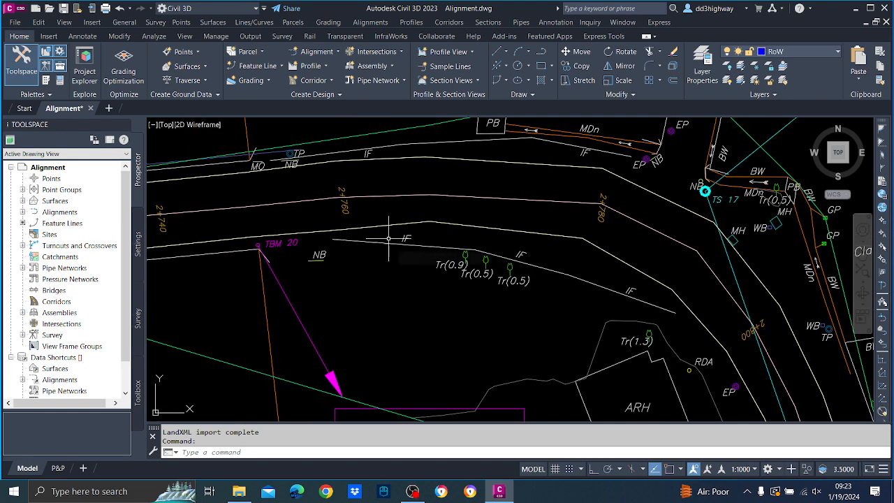
pyautogui.scroll(-4, 372, 223)
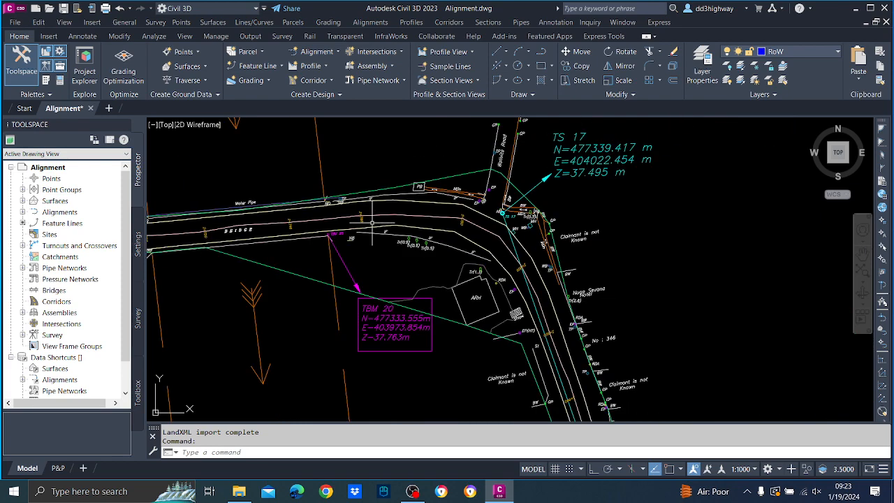
pyautogui.moveTo(316, 208); pyautogui.dragTo(516, 203, button='middle')
pyautogui.scroll(4, 624, 213)
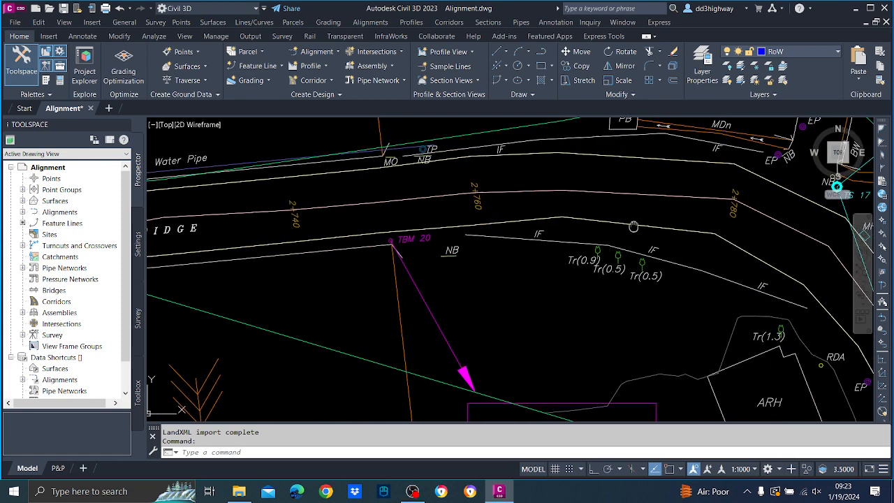
pyautogui.scroll(-6, 531, 201)
pyautogui.moveTo(621, 232); pyautogui.dragTo(577, 138, button='middle')
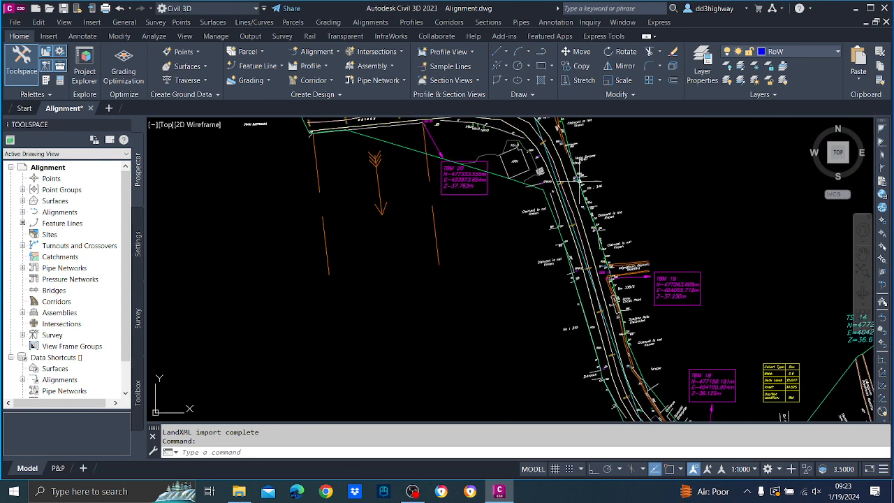
pyautogui.scroll(2, 579, 187)
pyautogui.scroll(4, 551, 179)
pyautogui.scroll(-4, 521, 237)
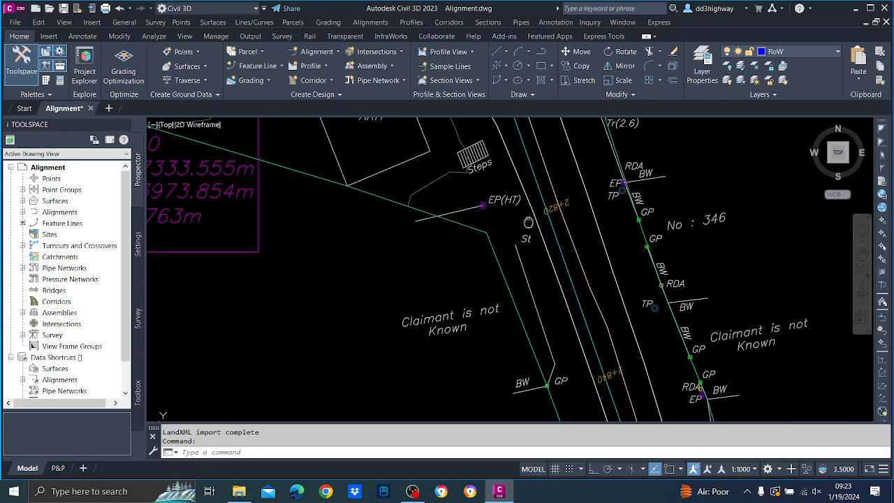
pyautogui.scroll(2, 458, 213)
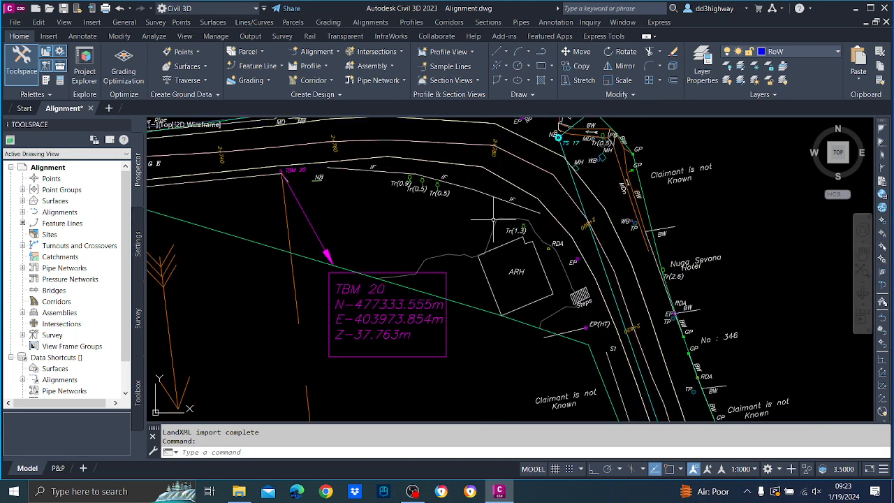
pyautogui.click(479, 217)
pyautogui.rightClick(479, 216)
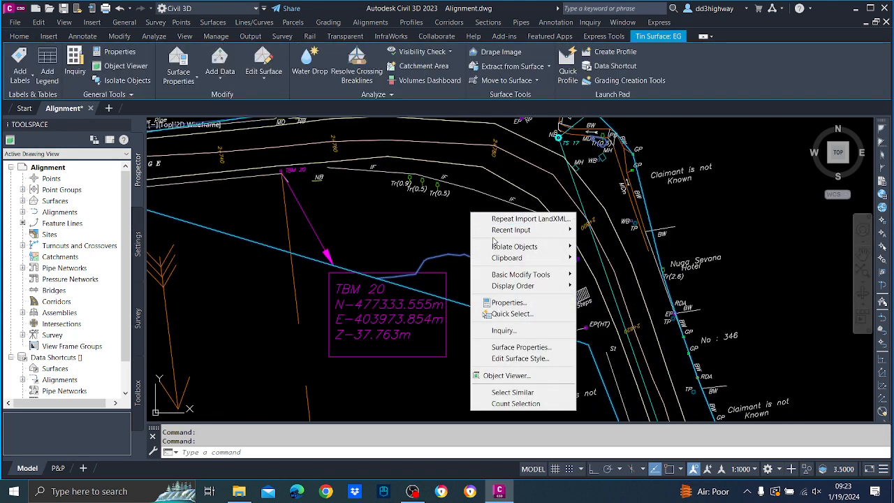
pyautogui.click(522, 347)
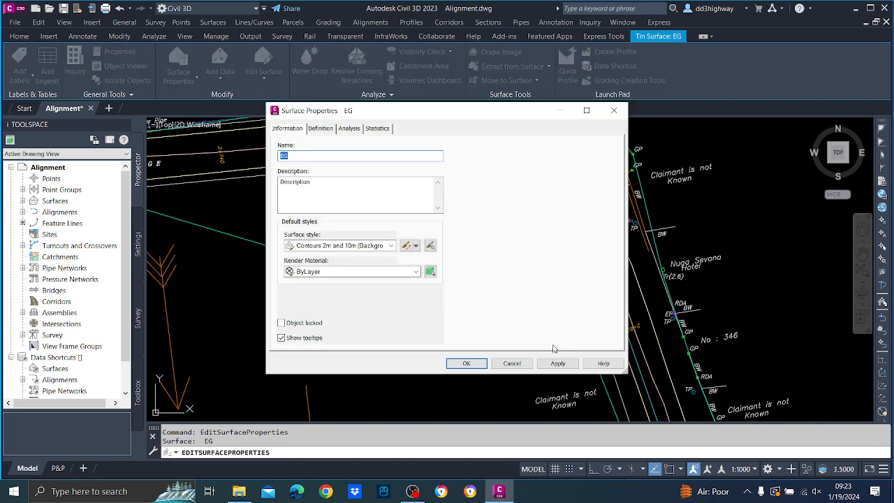
pyautogui.click(511, 363)
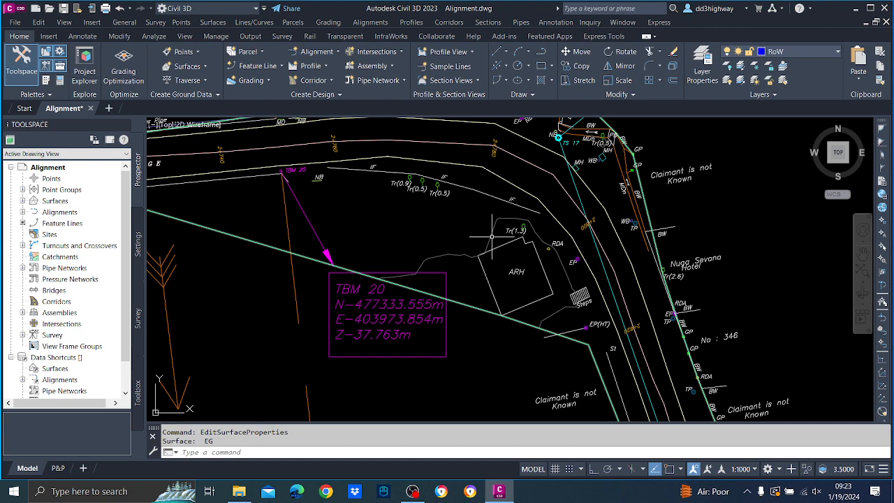
# - Review the EG surface's definition operations and set its surface style to Contours points and Triangles & borders
pyautogui.click(481, 224)
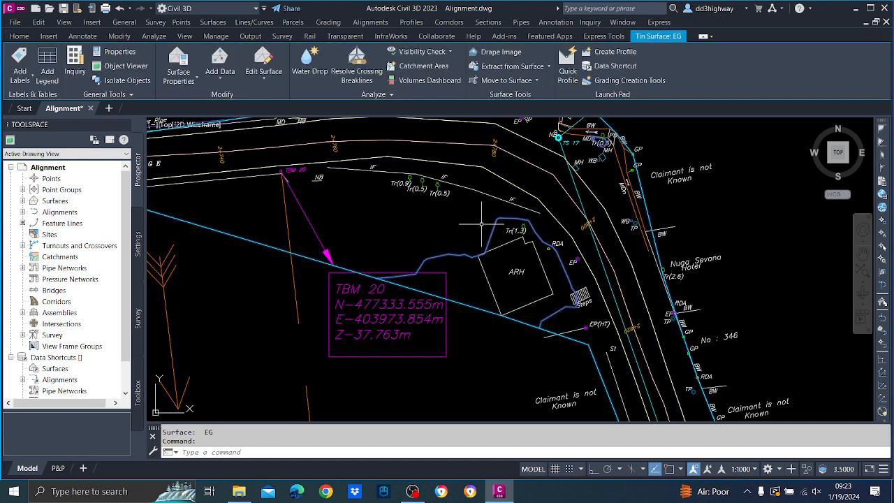
pyautogui.rightClick(470, 220)
pyautogui.click(527, 356)
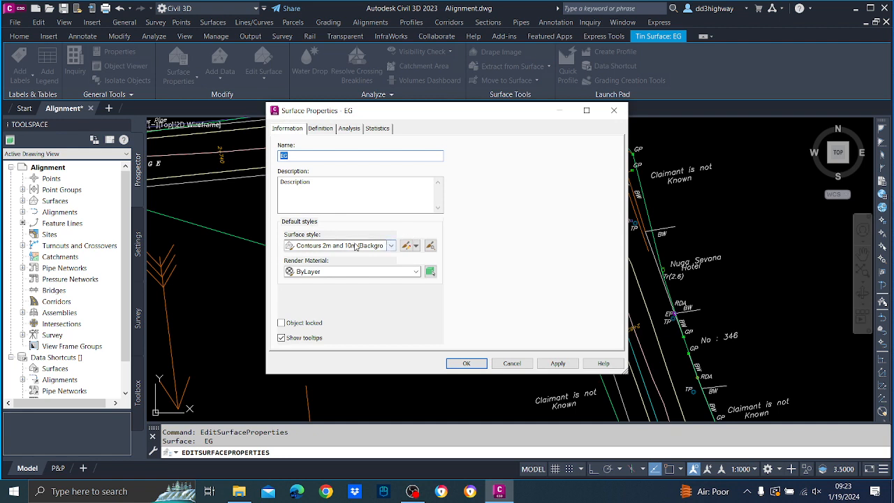
pyautogui.click(385, 248)
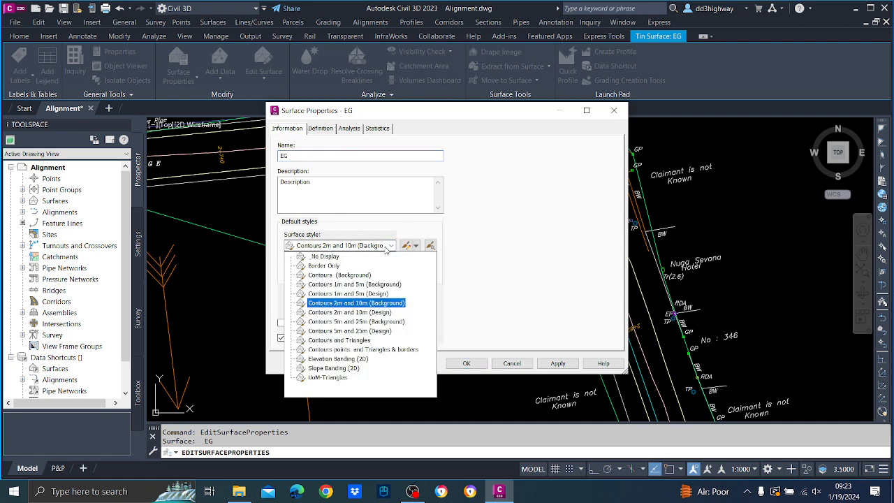
pyautogui.click(599, 203)
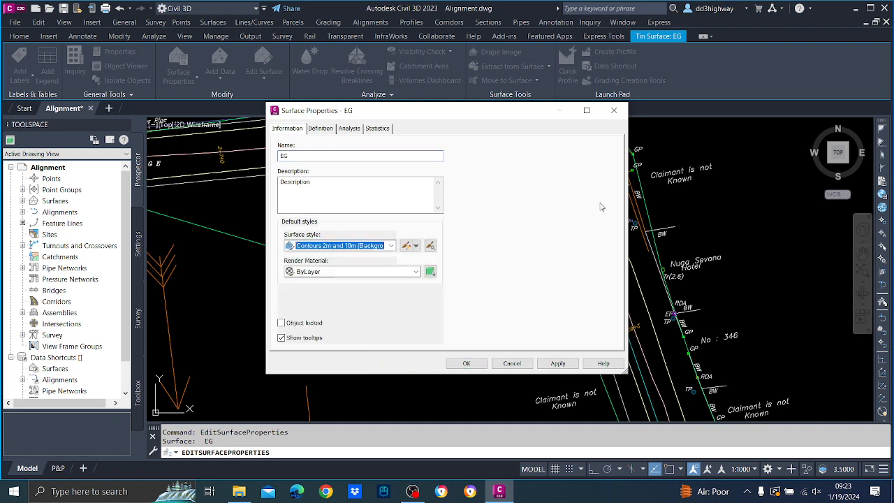
pyautogui.click(323, 131)
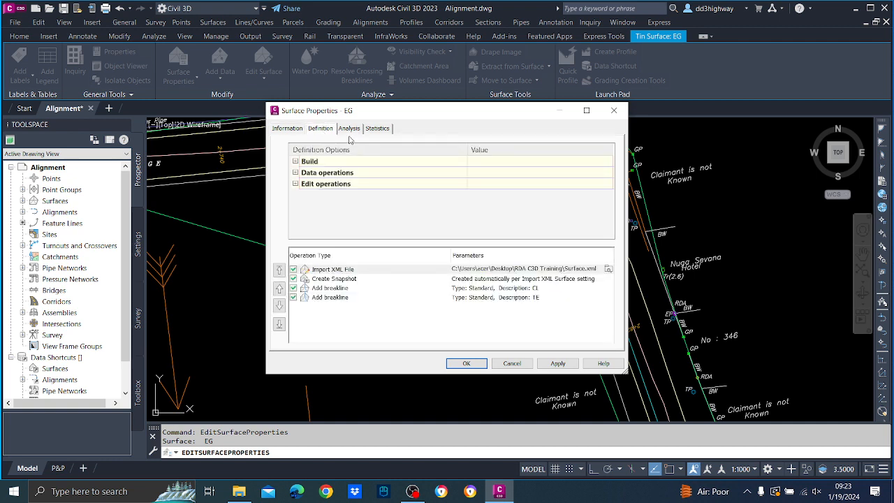
pyautogui.click(287, 131)
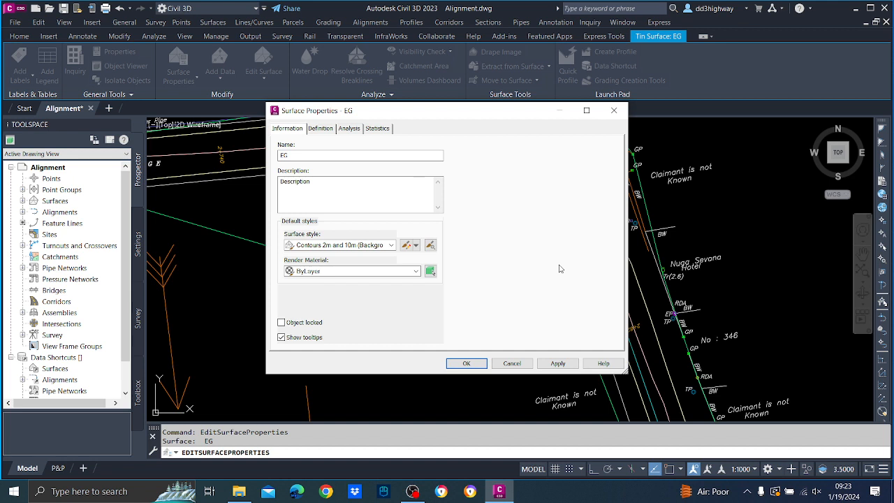
pyautogui.click(391, 245)
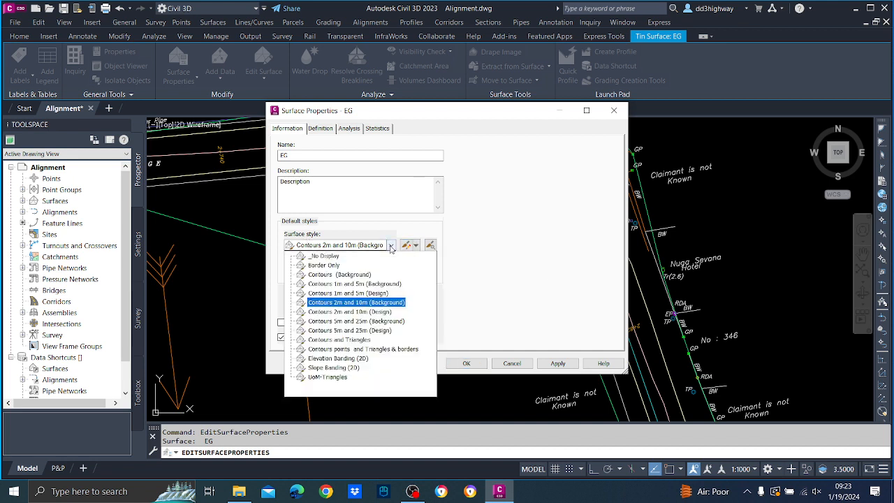
pyautogui.click(389, 356)
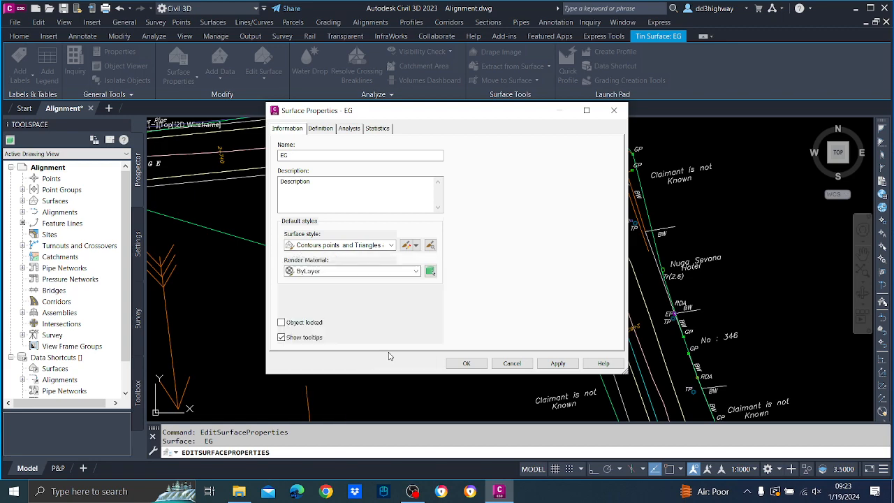
pyautogui.click(558, 363)
pyautogui.click(466, 363)
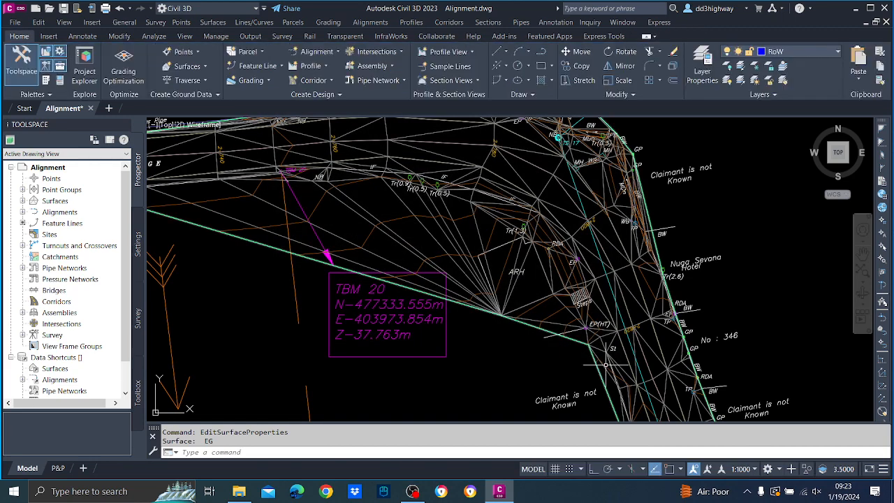
# - Inspect the EG surface's triangulation along the road from the bridge end through the bends
pyautogui.scroll(-6, 605, 364)
pyautogui.scroll(2, 621, 163)
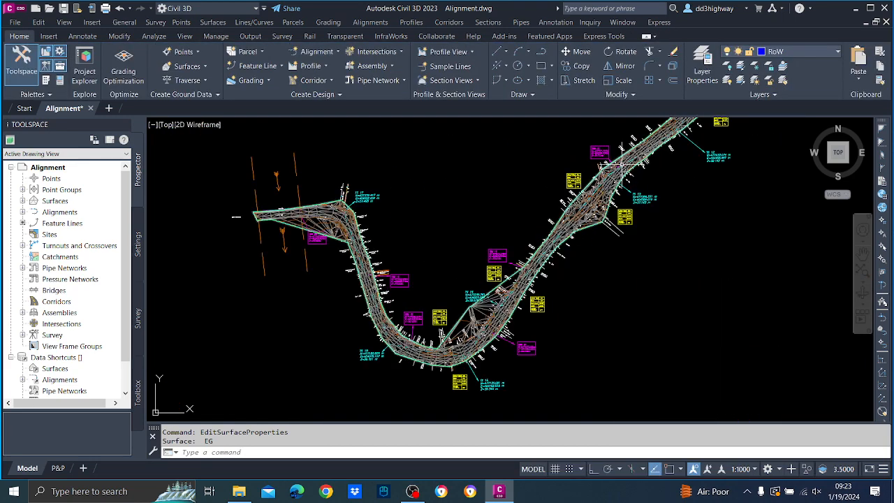
pyautogui.scroll(3, 621, 164)
pyautogui.scroll(-6, 618, 170)
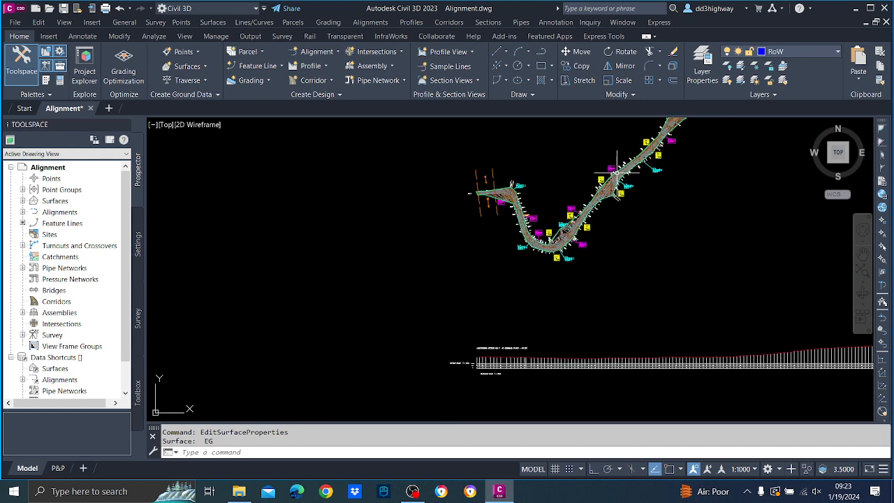
pyautogui.moveTo(678, 220); pyautogui.dragTo(537, 181, button='middle')
pyautogui.scroll(-4, 616, 202)
pyautogui.moveTo(666, 211); pyautogui.dragTo(502, 222, button='middle')
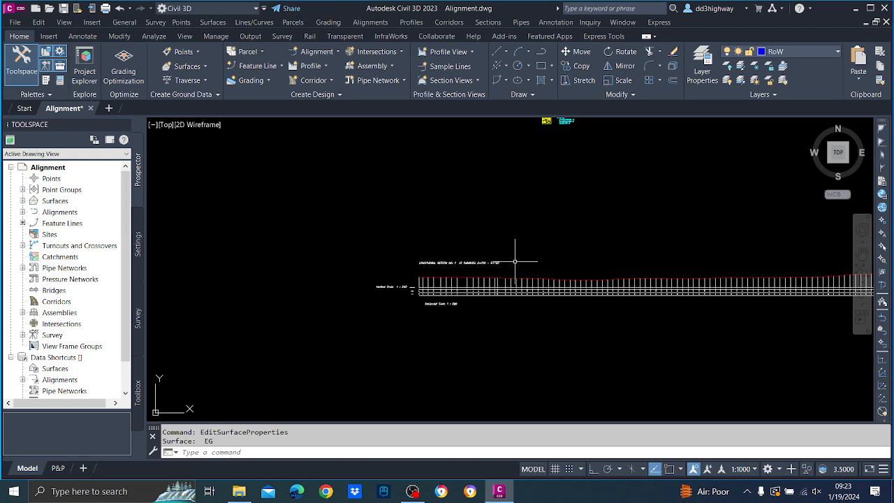
# - Delete the complete longitudinal section drawing for chainage 2+700 to 5+120, including its title and scale notes, below the road plan
pyautogui.scroll(5, 514, 256)
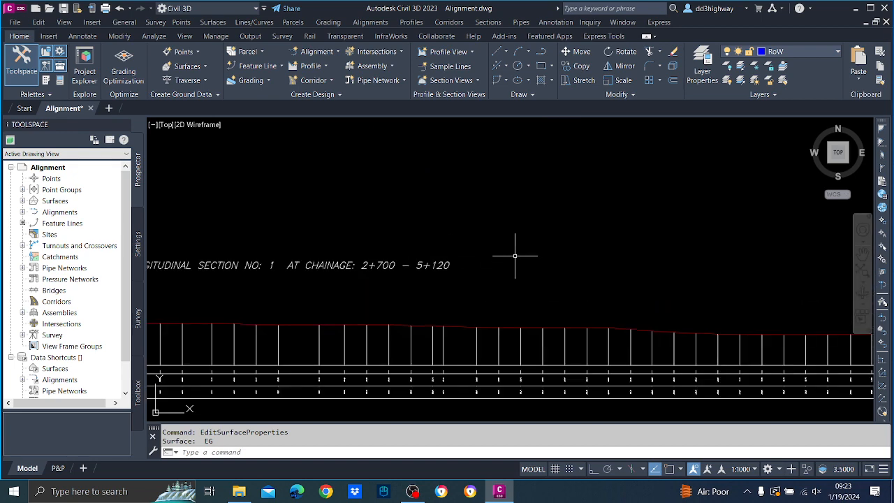
pyautogui.scroll(-5, 517, 234)
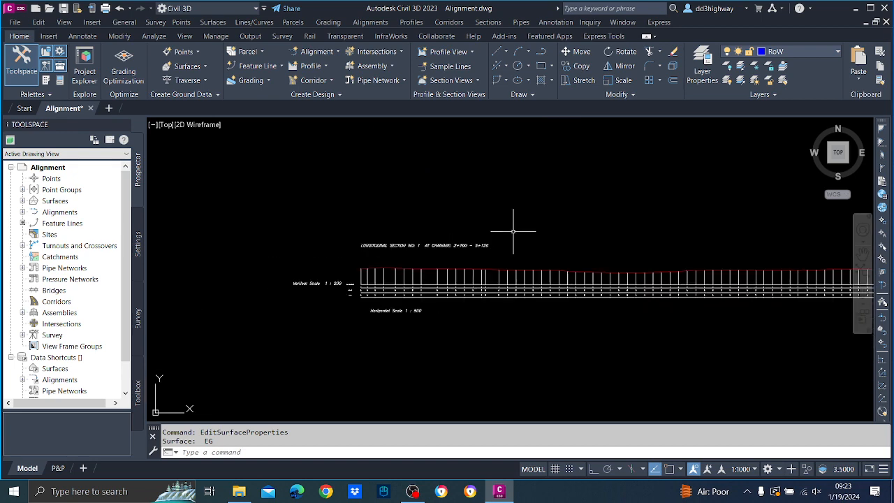
pyautogui.moveTo(676, 258); pyautogui.dragTo(399, 261, button='middle')
pyautogui.scroll(-2, 474, 239)
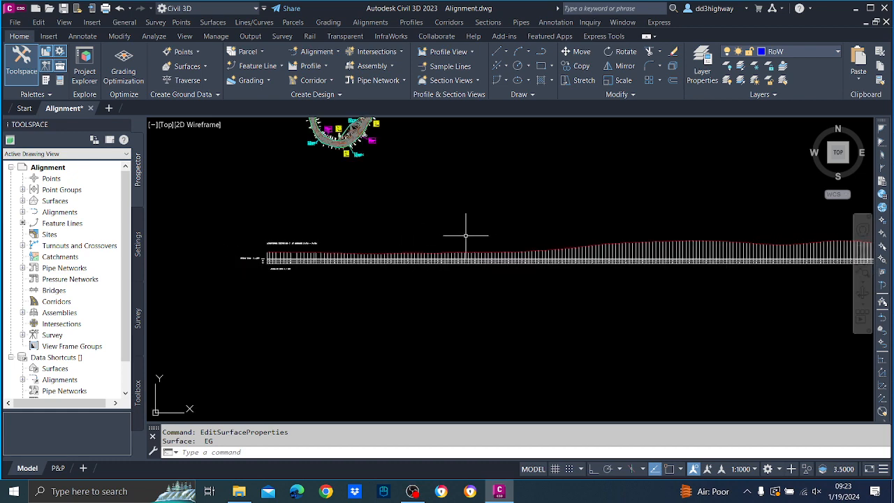
pyautogui.scroll(-1, 334, 231)
pyautogui.click(239, 218)
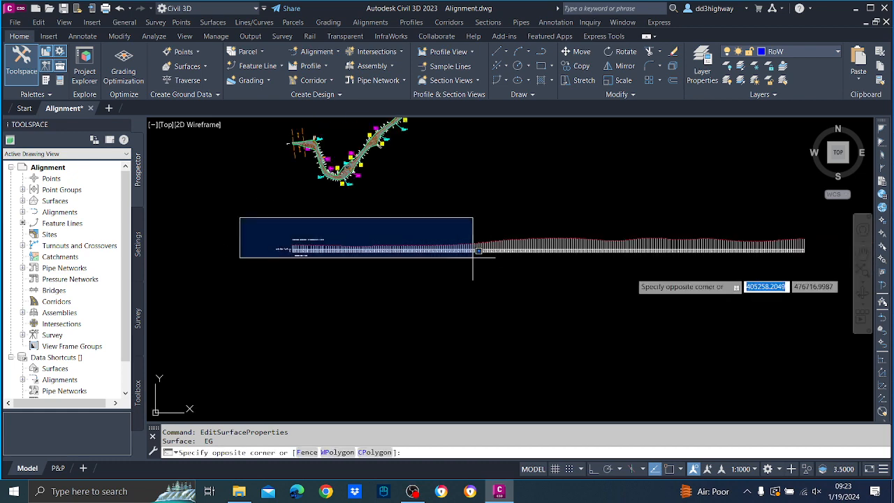
pyautogui.click(831, 280)
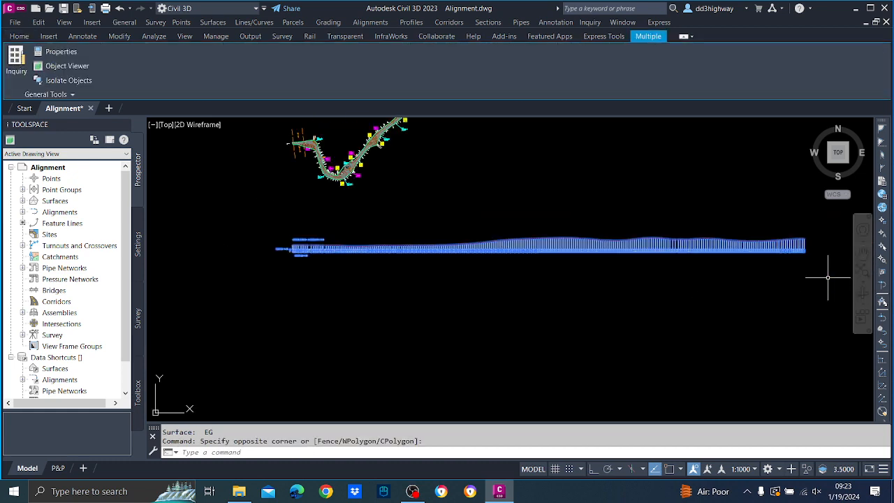
pyautogui.press('Delete')
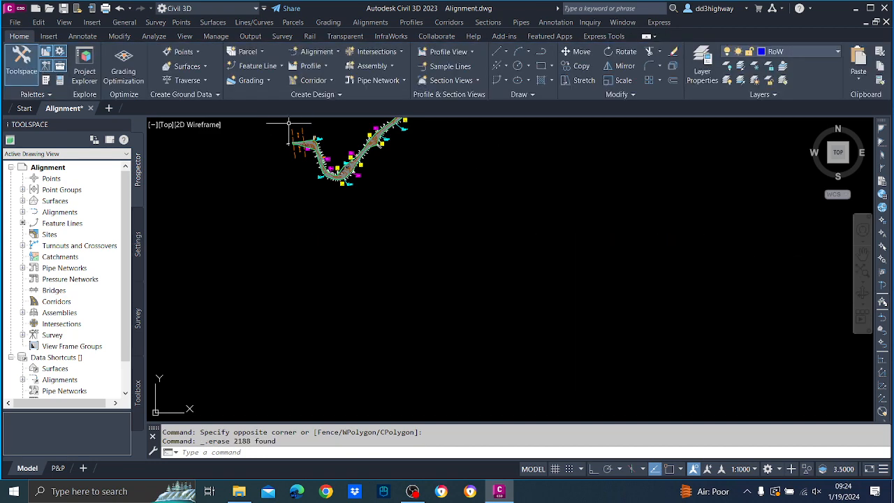
# - Set the EG surface's style to _No Display so only the survey plan linework shows along the road
pyautogui.scroll(8, 288, 123)
pyautogui.moveTo(348, 169)
pyautogui.mouseDown(button='middle')
pyautogui.moveTo(347, 184)
pyautogui.moveTo(456, 234)
pyautogui.mouseUp(button='middle')
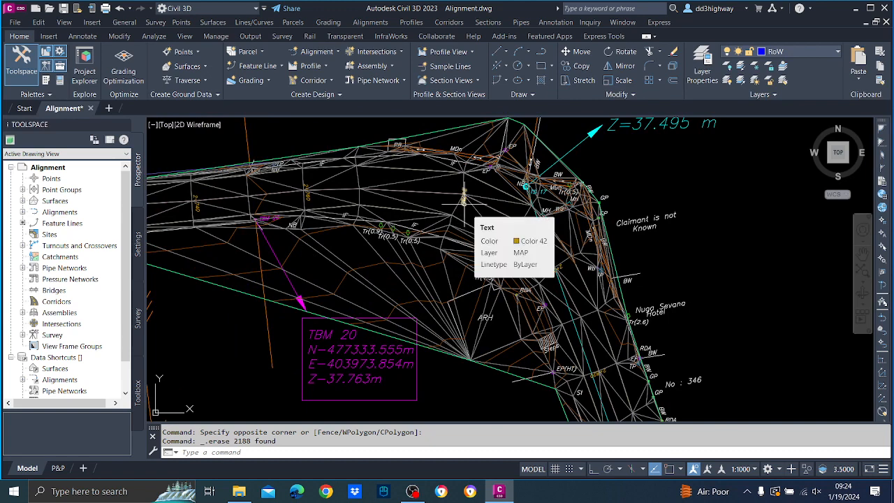
pyautogui.scroll(-5, 447, 216)
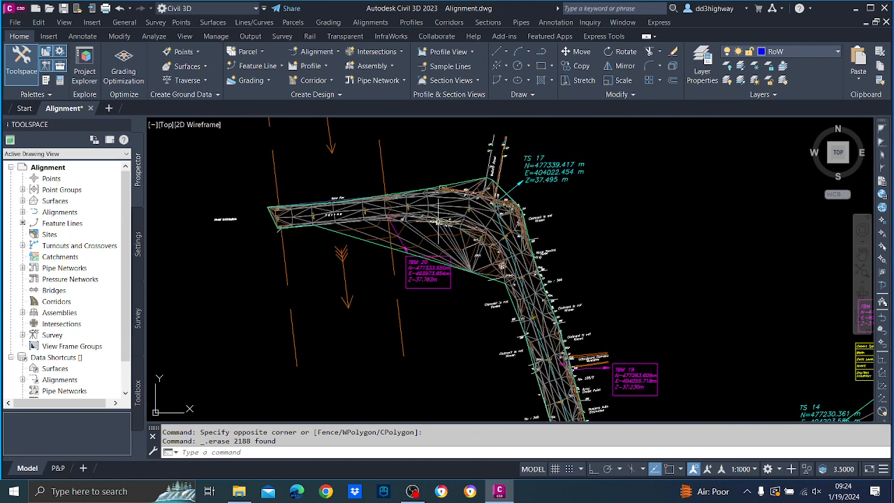
pyautogui.scroll(3, 420, 235)
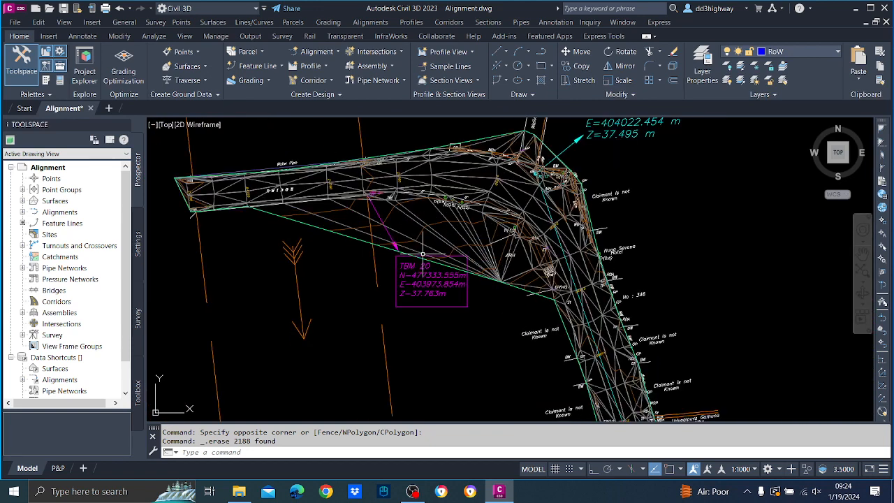
pyautogui.click(413, 215)
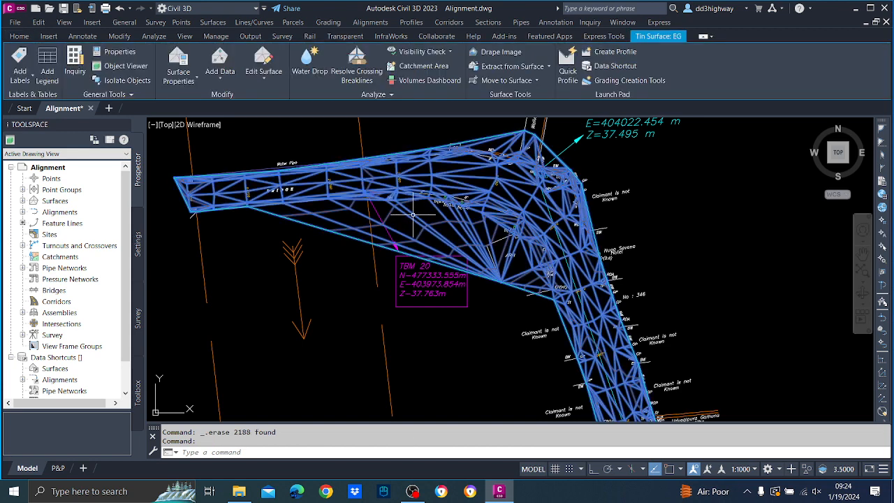
pyautogui.rightClick(413, 215)
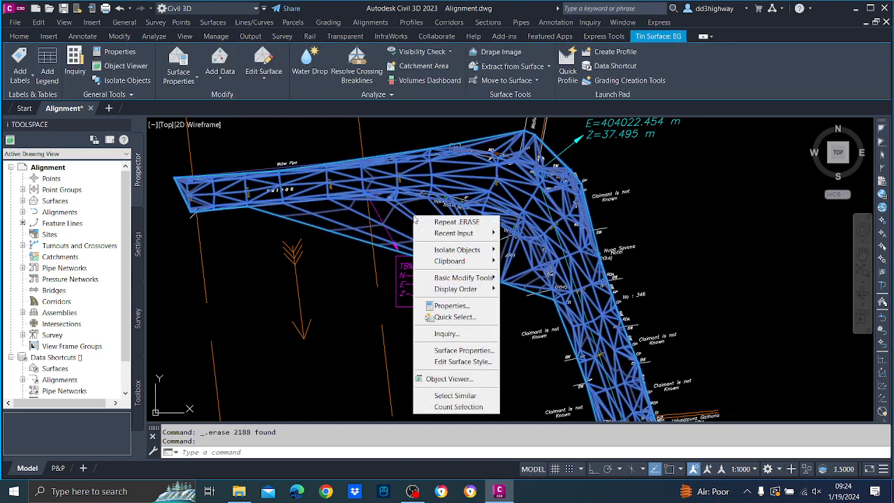
pyautogui.click(463, 349)
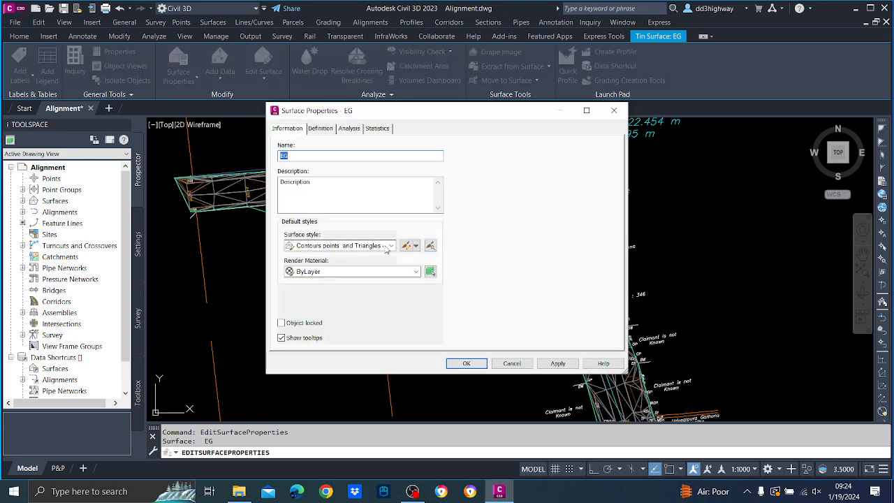
pyautogui.click(386, 249)
pyautogui.click(329, 257)
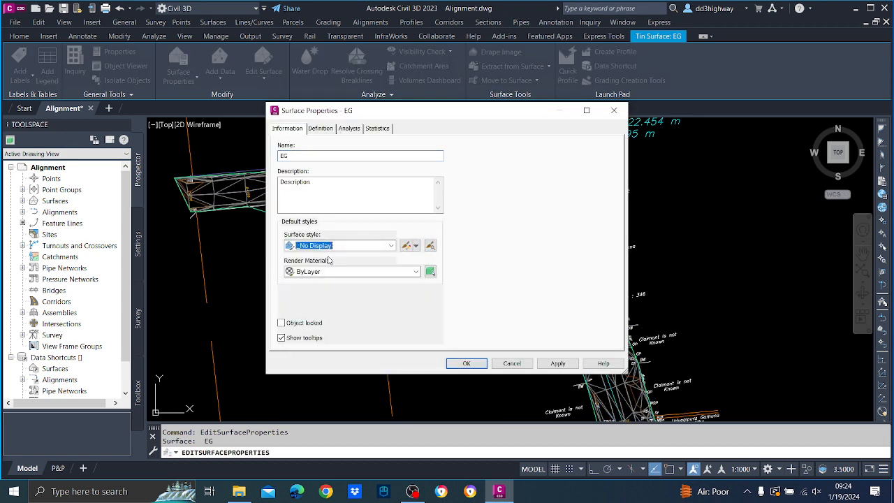
pyautogui.click(556, 363)
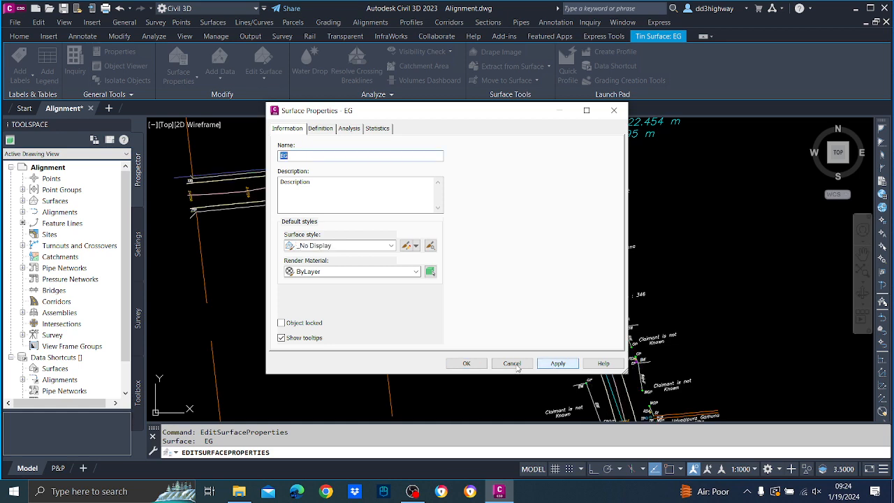
pyautogui.click(468, 363)
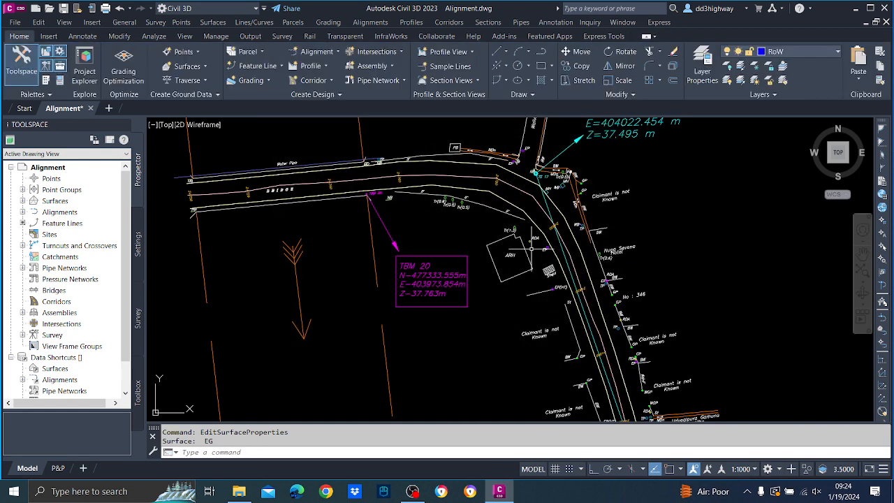
# - Turn off the EG_Breaklines layer of the feature lines running along the road edge near TS 17
pyautogui.scroll(8, 515, 173)
pyautogui.moveTo(515, 175); pyautogui.dragTo(540, 314, button='middle')
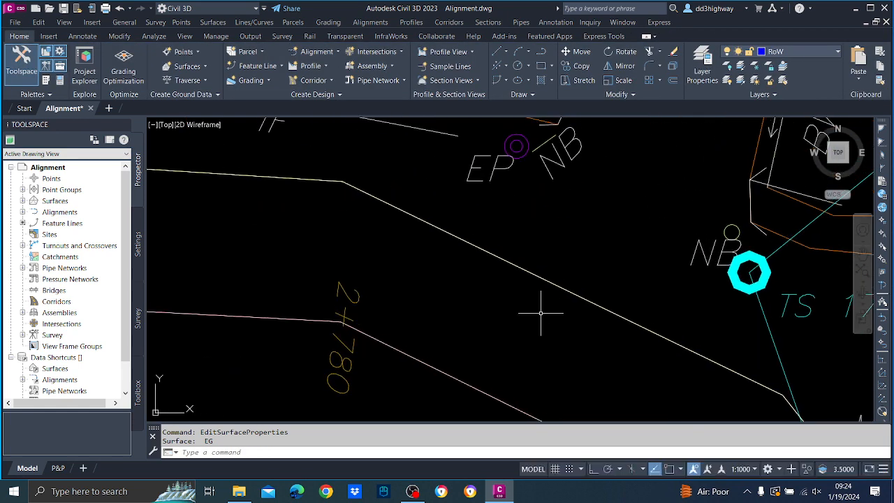
pyautogui.scroll(-5, 541, 314)
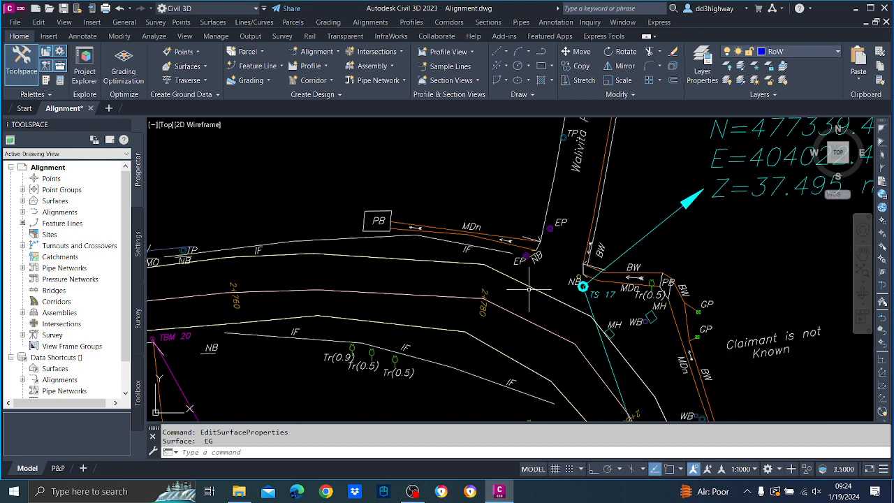
pyautogui.click(477, 263)
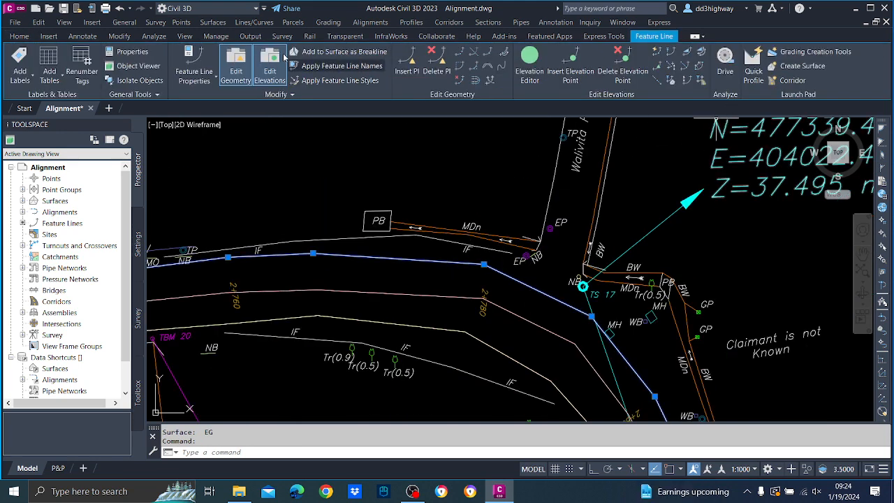
pyautogui.click(27, 36)
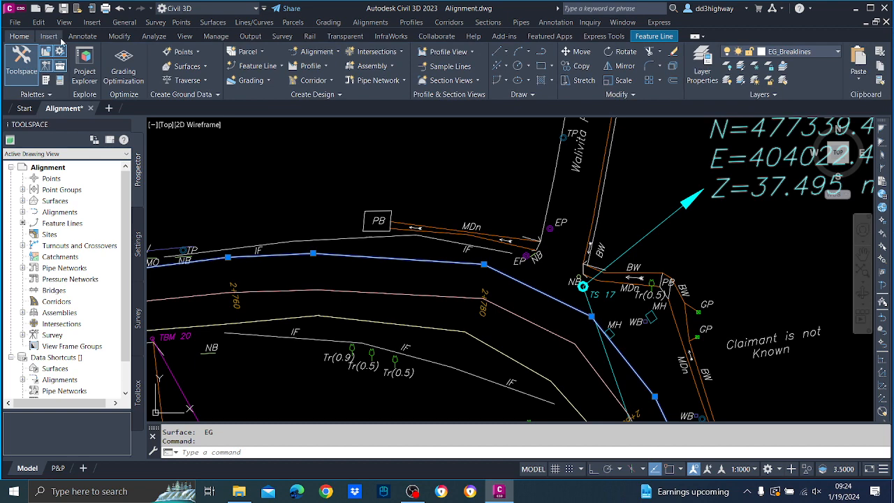
pyautogui.click(833, 53)
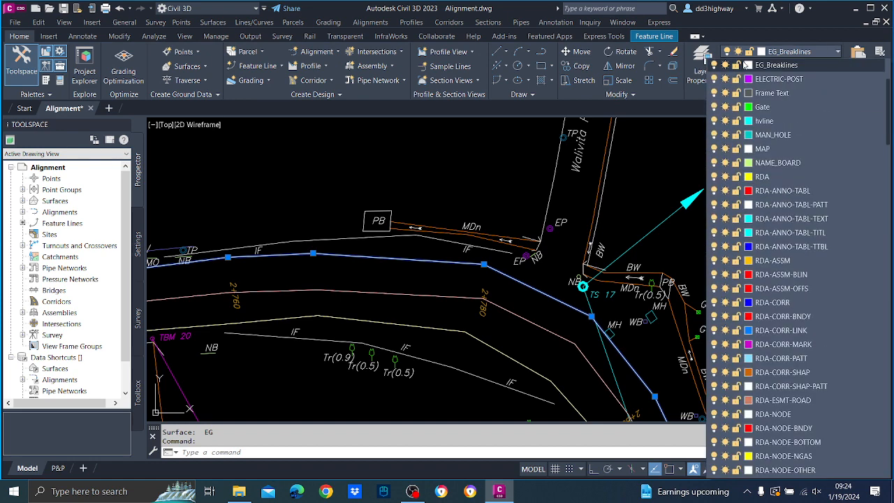
pyautogui.click(715, 65)
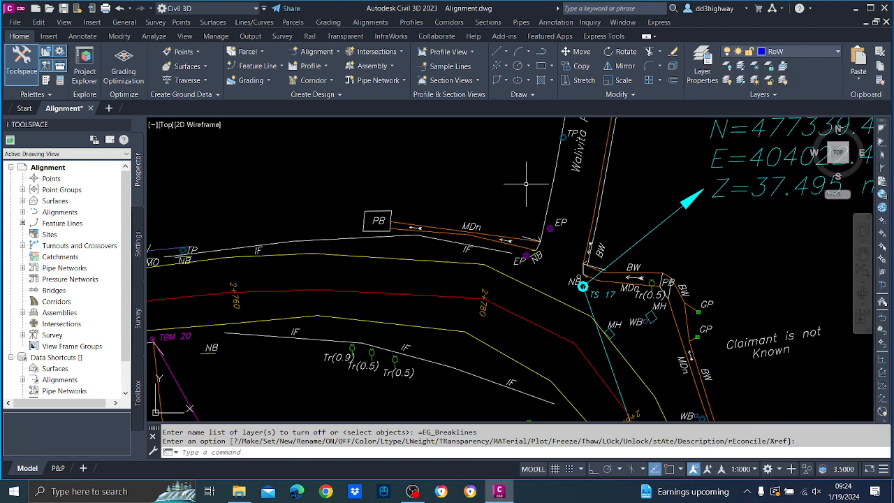
# - Examine the road plan from the bridge and TBM 20 through the U-shaped bend and onward
pyautogui.scroll(-5, 528, 183)
pyautogui.scroll(2, 529, 204)
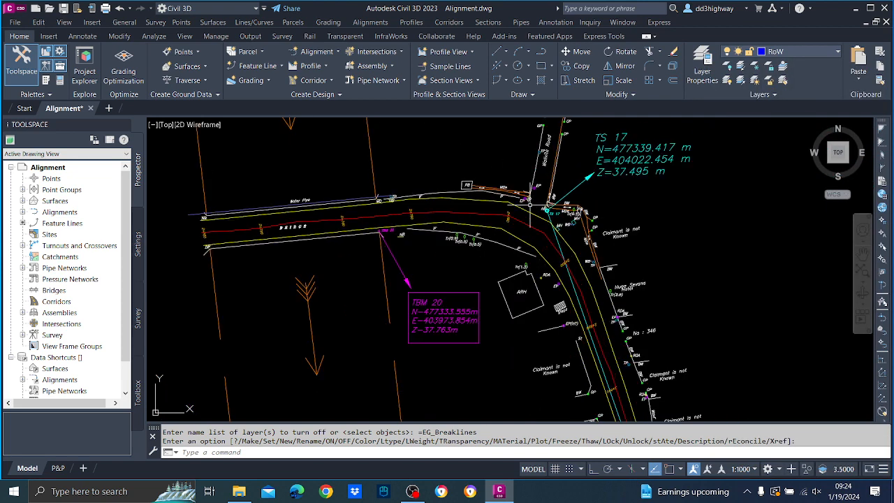
pyautogui.moveTo(530, 204)
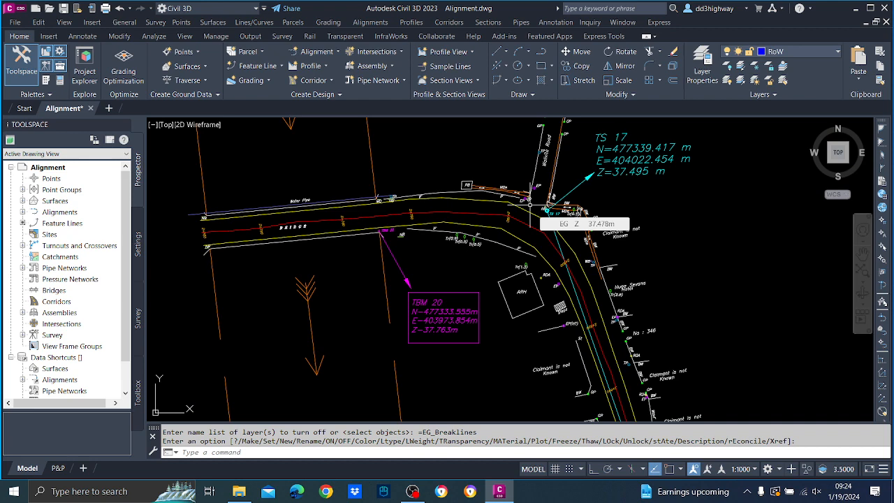
pyautogui.scroll(-4, 488, 204)
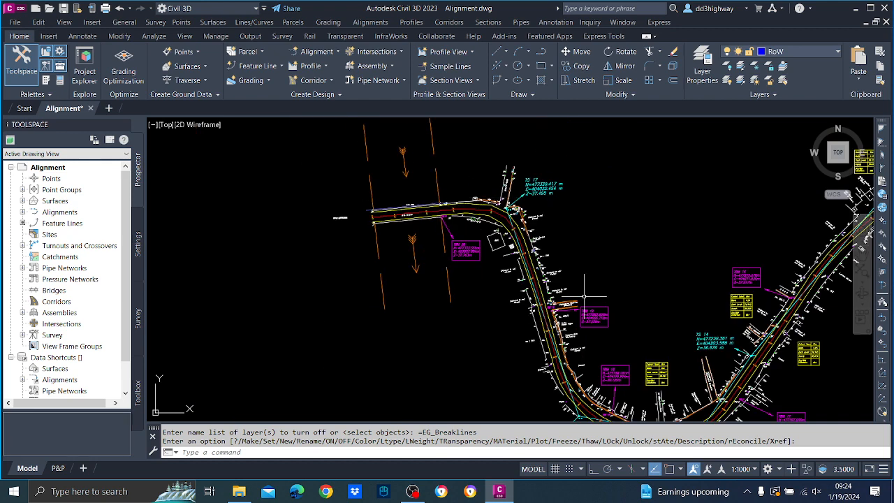
pyautogui.moveTo(584, 297); pyautogui.dragTo(506, 234, button='middle')
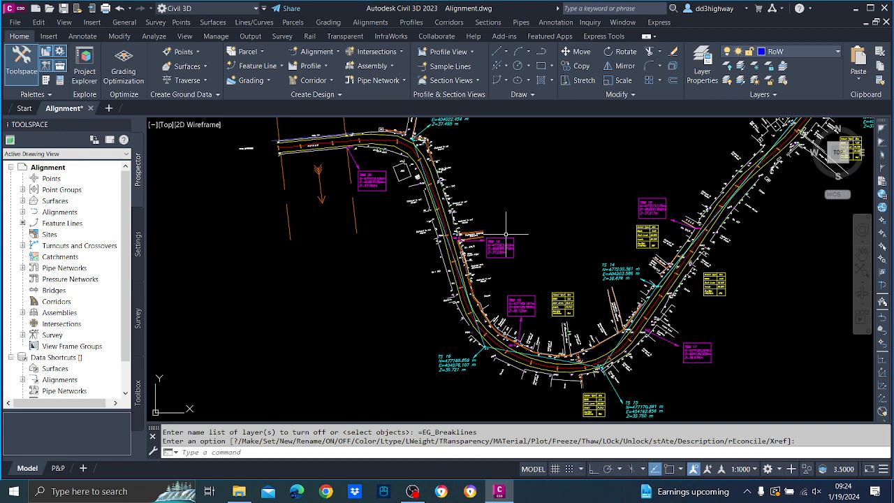
pyautogui.scroll(-6, 531, 249)
pyautogui.scroll(4, 593, 210)
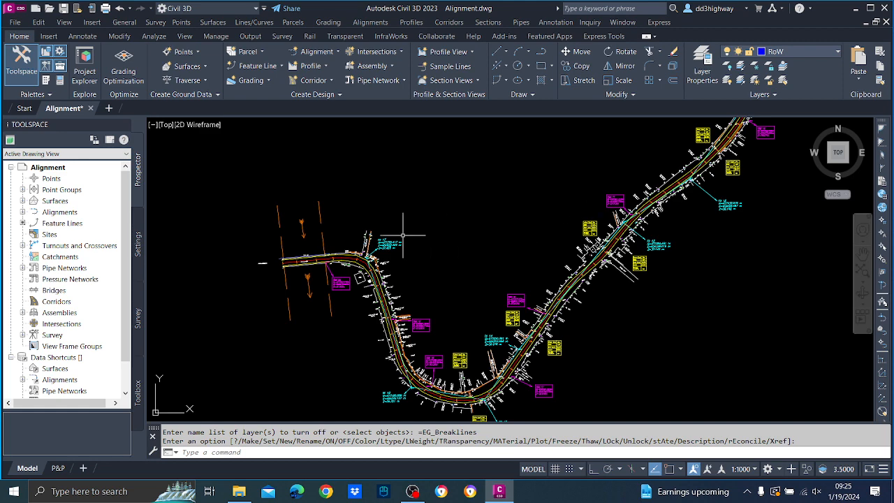
# - Examine the route from the FROM KATUBADDA label at chainage 2+700 to the far end of the road
pyautogui.scroll(4, 324, 253)
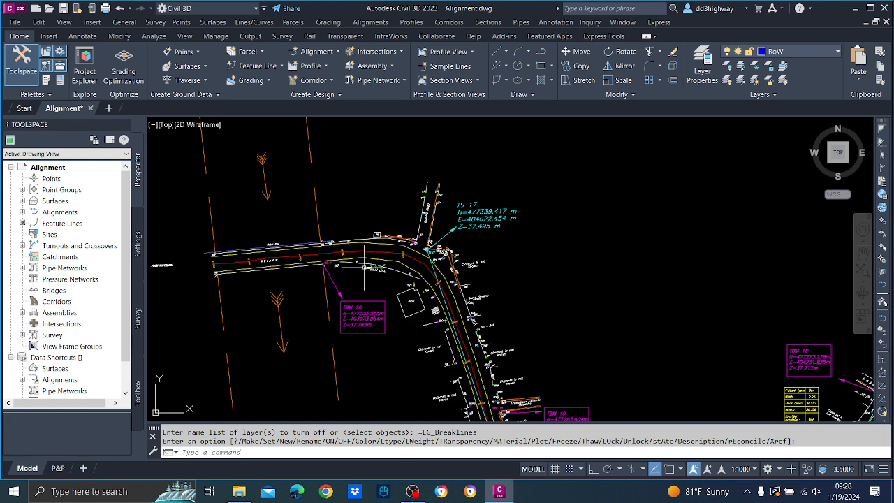
pyautogui.scroll(4, 255, 266)
pyautogui.moveTo(242, 265); pyautogui.dragTo(678, 295, button='middle')
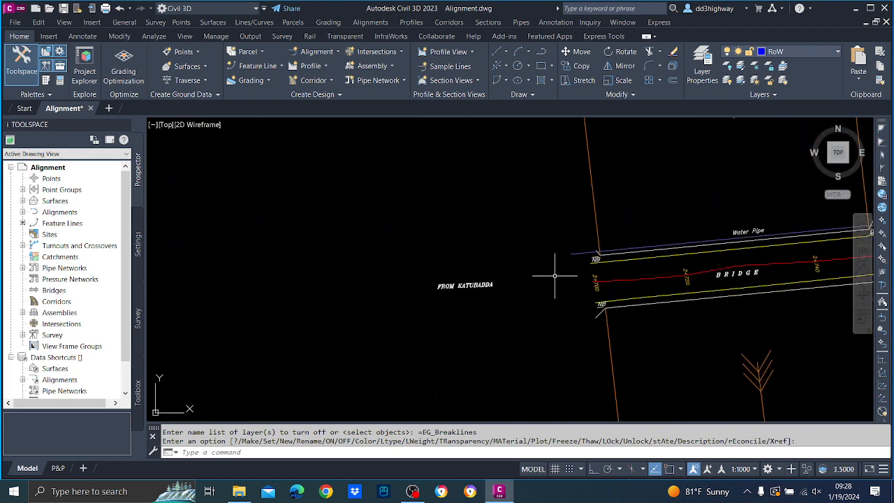
pyautogui.scroll(3, 515, 273)
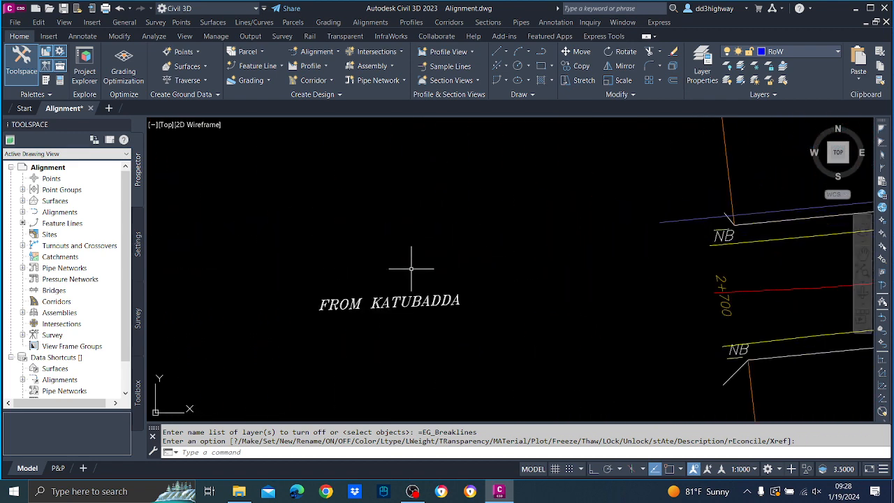
pyautogui.scroll(-4, 412, 261)
pyautogui.scroll(-3, 395, 259)
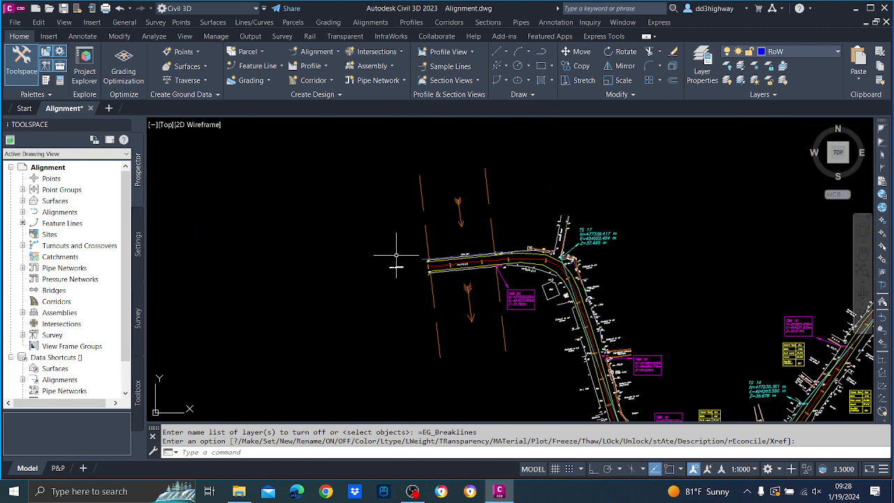
pyautogui.scroll(-3, 398, 259)
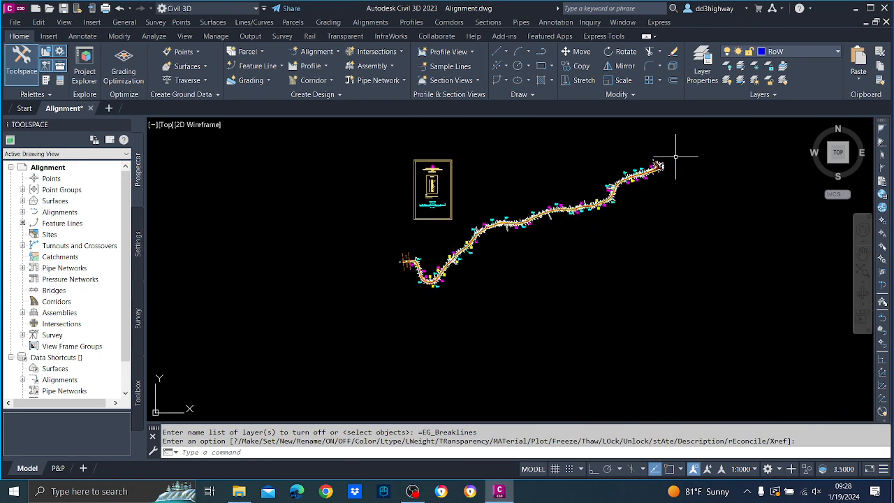
pyautogui.scroll(3, 675, 157)
pyautogui.scroll(3, 600, 199)
pyautogui.scroll(-5, 600, 205)
pyautogui.moveTo(466, 268)
pyautogui.mouseDown(button='middle')
pyautogui.moveTo(712, 249)
pyautogui.moveTo(695, 199)
pyautogui.mouseUp(button='middle')
pyautogui.scroll(3, 484, 343)
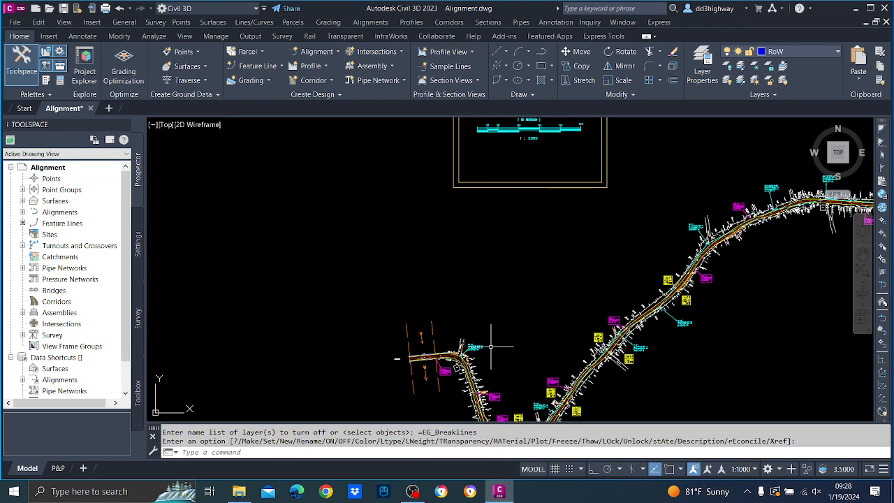
# - Inspect the bridge section from chainage 2+700 to the bend at TS 17, including the stream lines it crosses
pyautogui.moveTo(484, 343); pyautogui.dragTo(481, 186, button='middle')
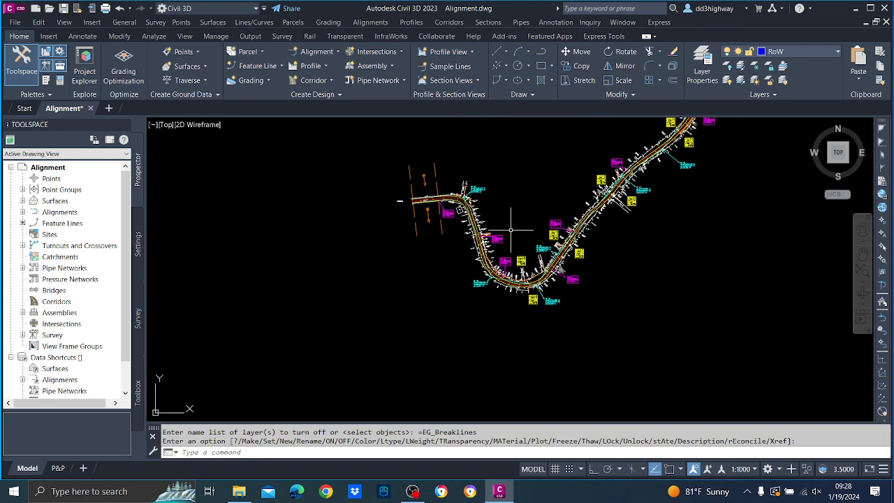
pyautogui.moveTo(426, 203)
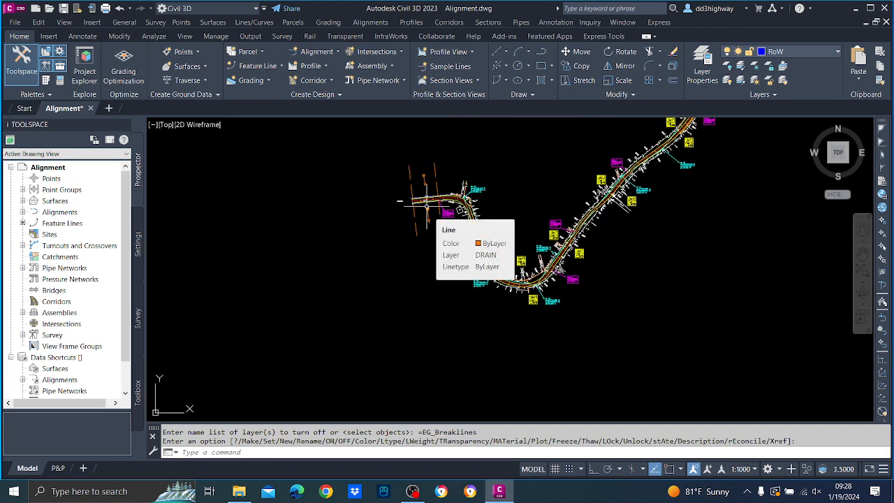
pyautogui.scroll(6, 426, 203)
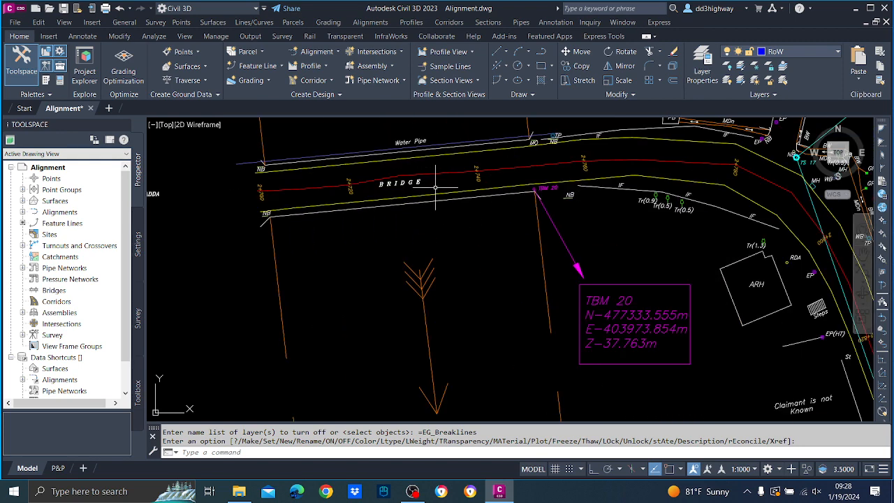
pyautogui.moveTo(460, 141); pyautogui.dragTo(459, 309, button='middle')
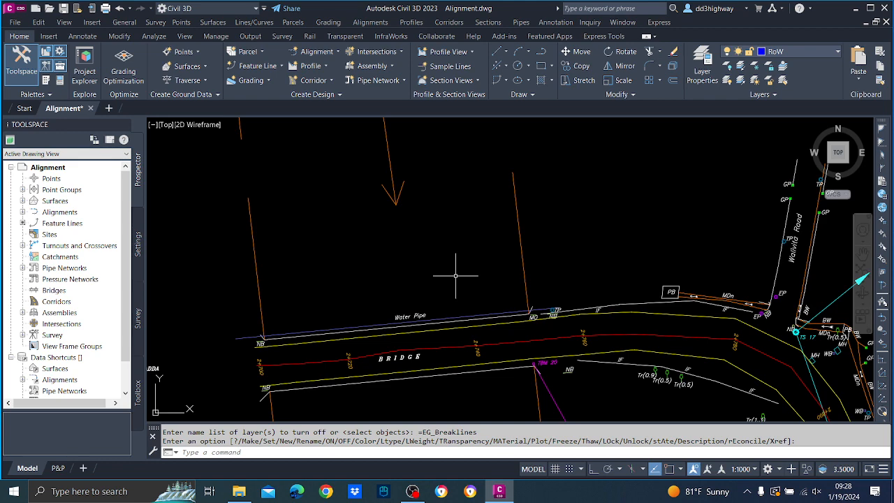
pyautogui.scroll(-2, 459, 265)
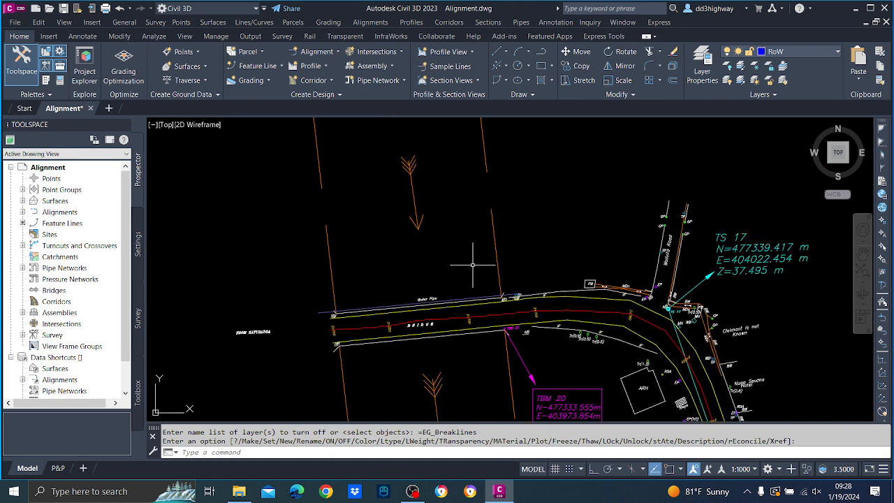
pyautogui.moveTo(473, 265); pyautogui.dragTo(460, 208, button='middle')
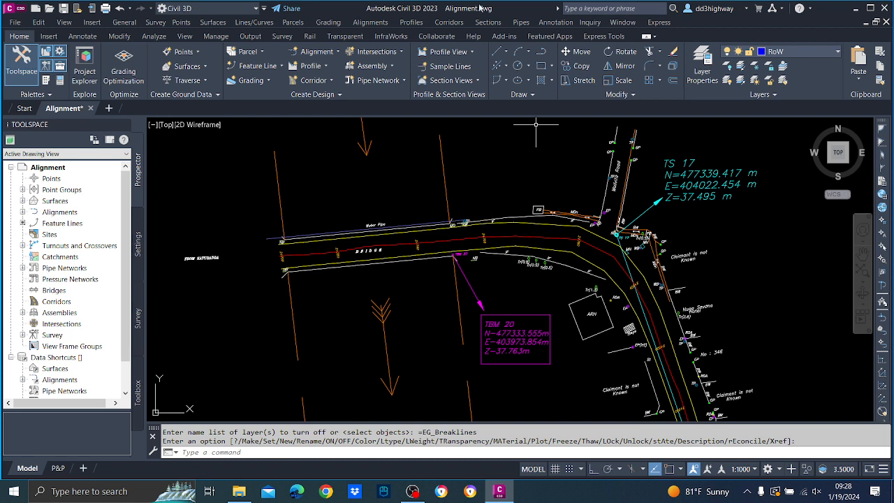
pyautogui.click(384, 25)
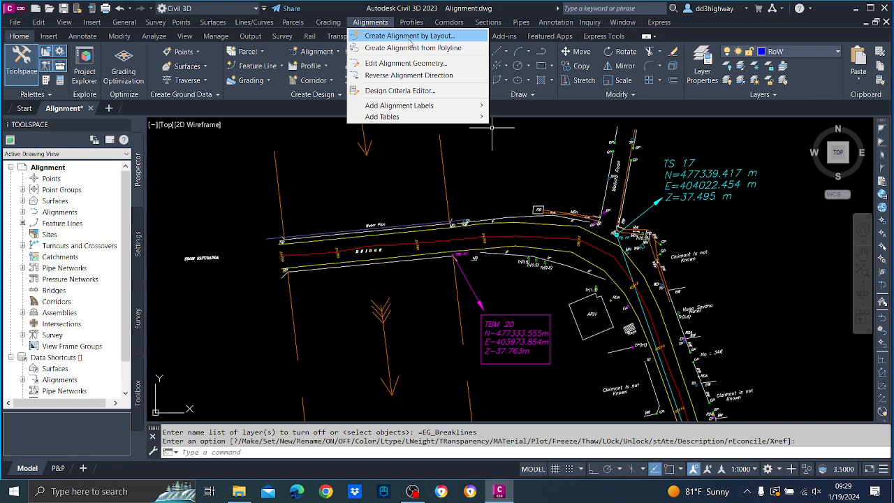
pyautogui.click(407, 185)
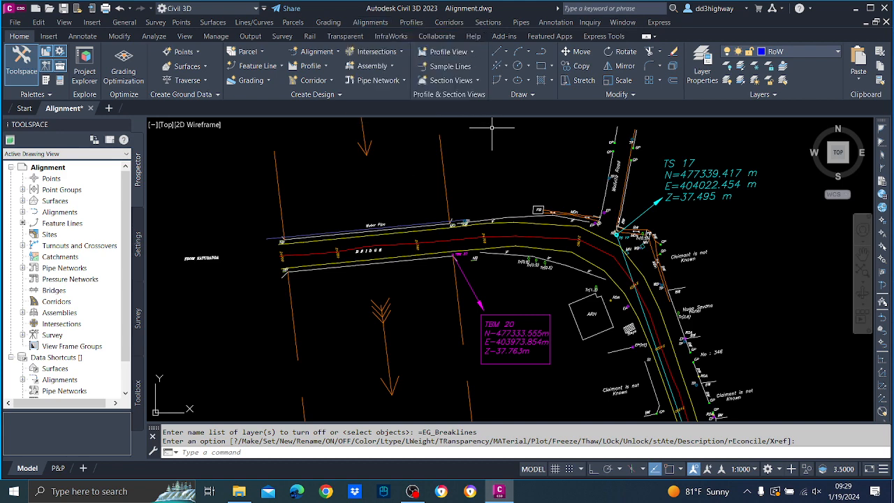
pyautogui.click(406, 176)
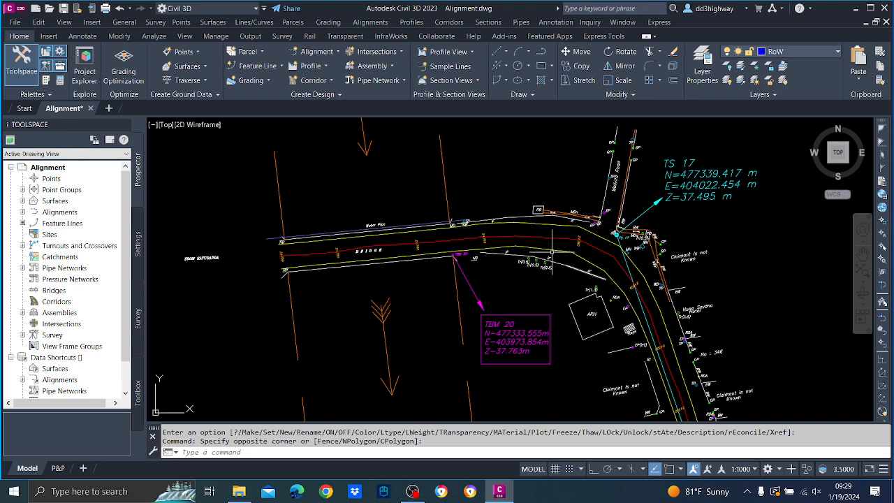
# - Start creating an alignment by layout, name it DCL and keep its type as Centerline
pyautogui.click(370, 22)
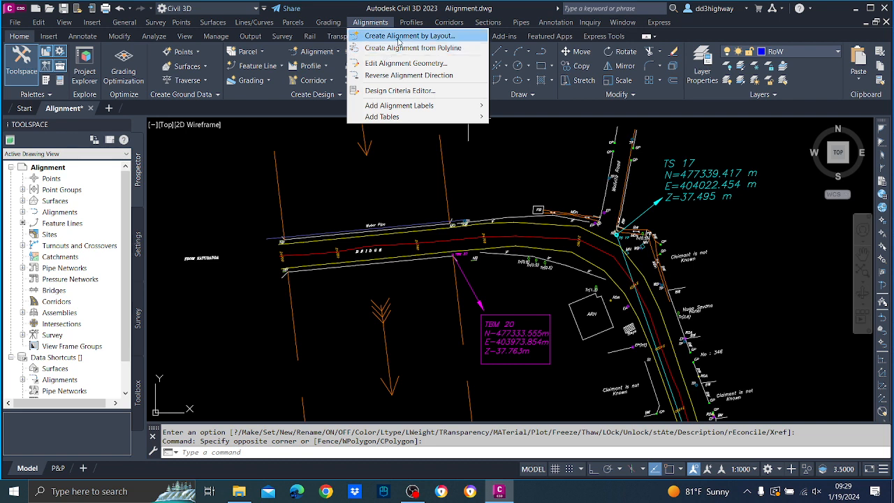
pyautogui.click(394, 36)
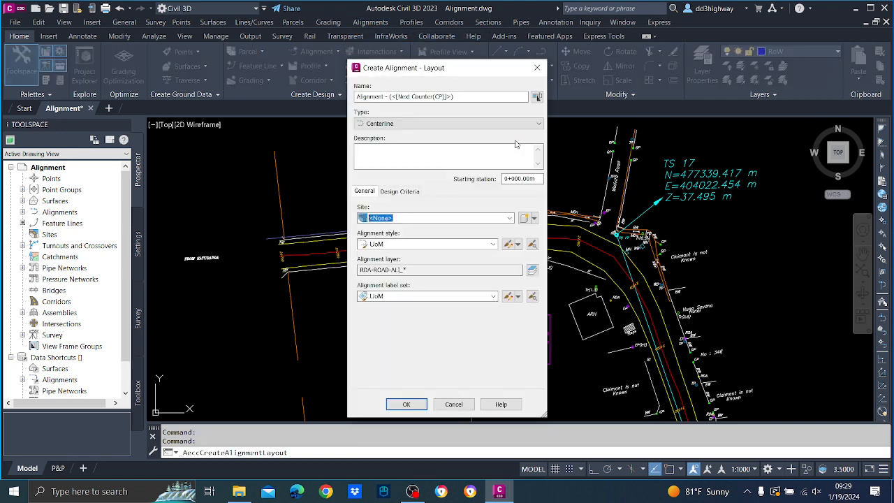
pyautogui.moveTo(468, 67); pyautogui.dragTo(468, 36)
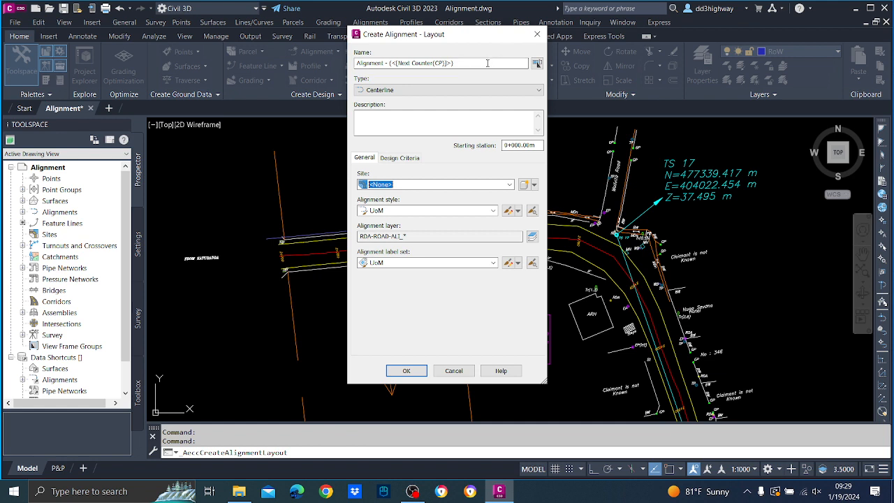
pyautogui.tripleClick(504, 63)
pyautogui.write('DCL')
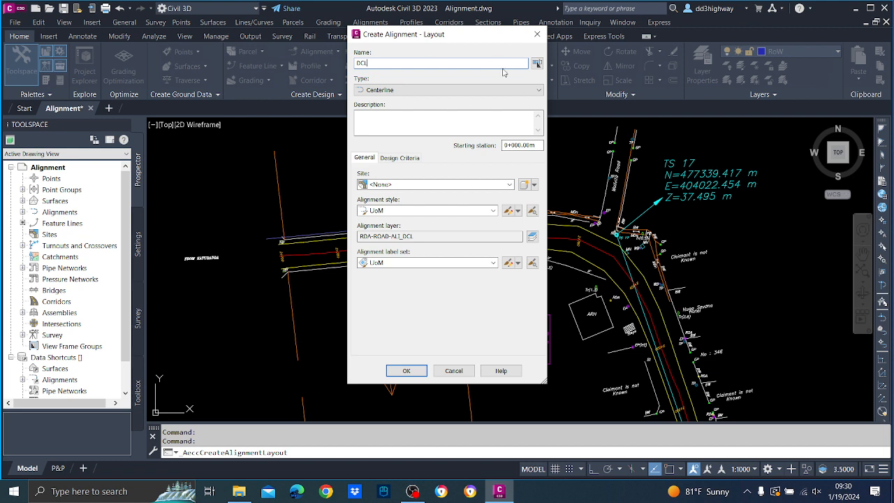
pyautogui.click(519, 92)
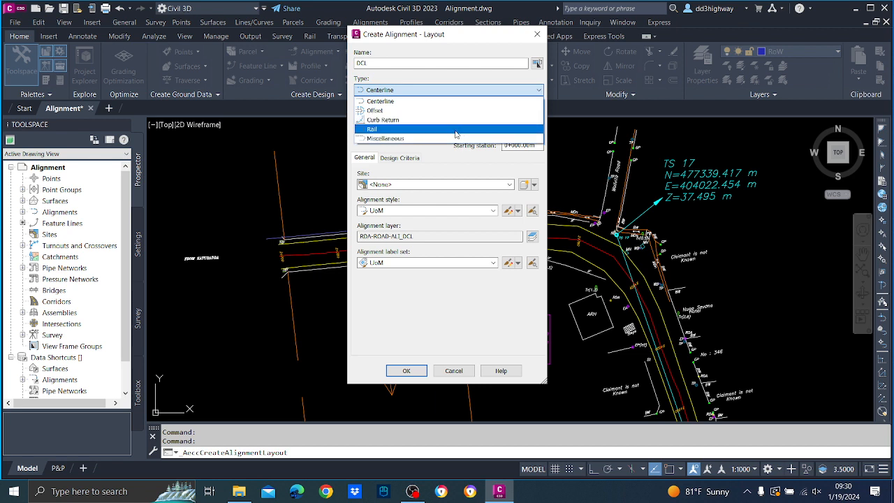
pyautogui.click(442, 94)
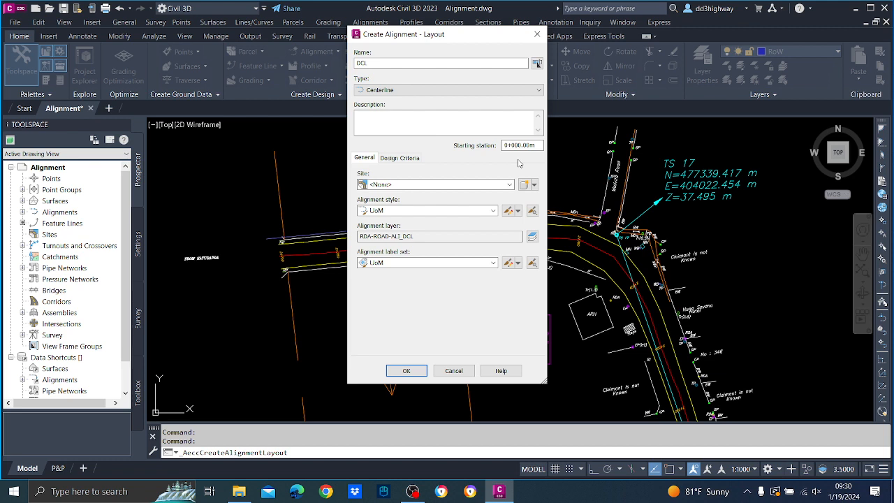
# - Create a new site named Site 1 and assign it to the DCL alignment
pyautogui.click(454, 186)
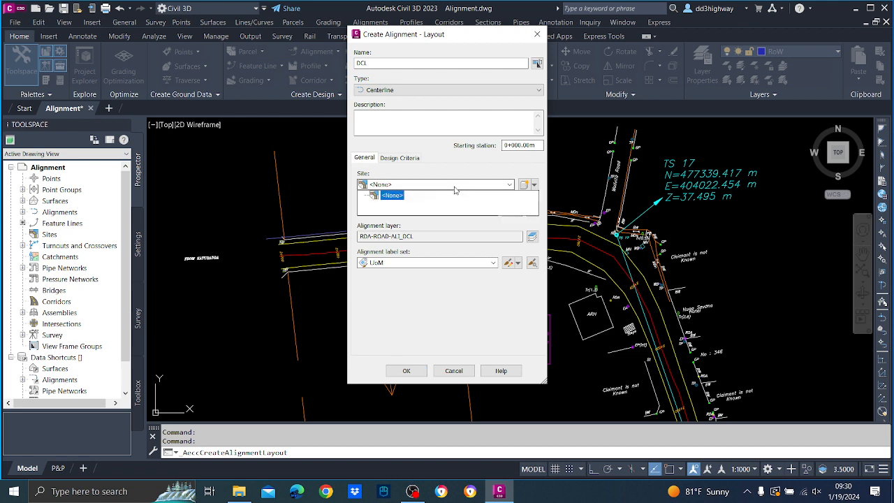
pyautogui.click(454, 190)
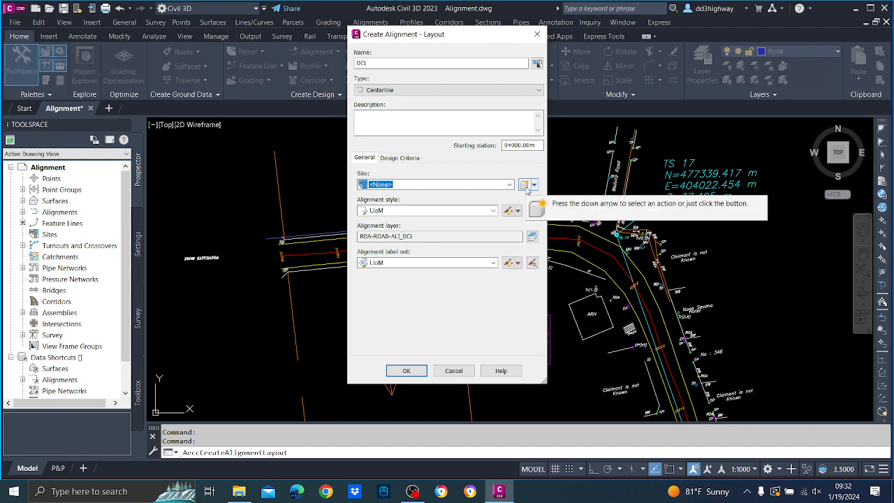
pyautogui.click(525, 185)
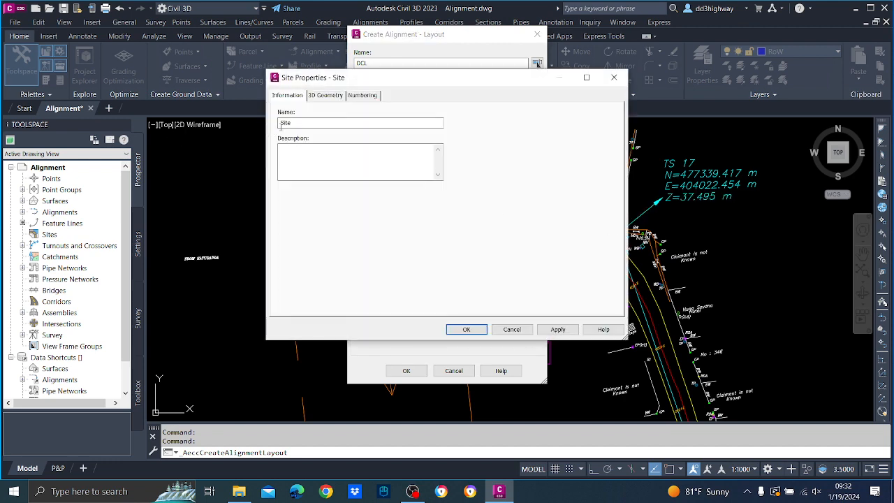
pyautogui.click(297, 123)
pyautogui.write('1')
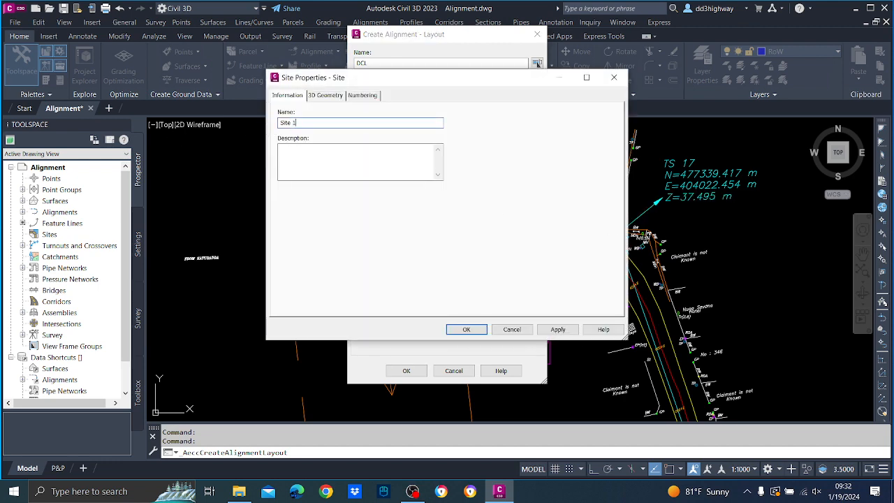
pyautogui.click(481, 333)
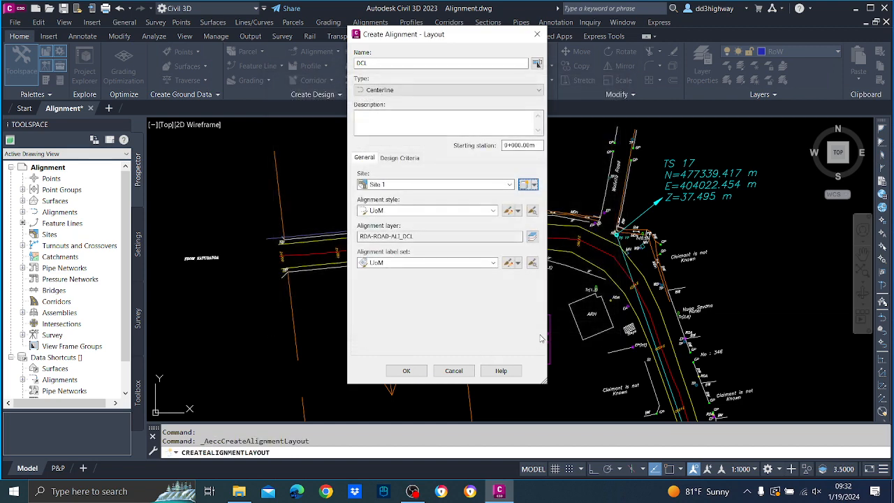
# - Select UoM as both alignment style and label set, create the DCL alignment, and place its layout tools over the drawing's upper area
pyautogui.click(492, 211)
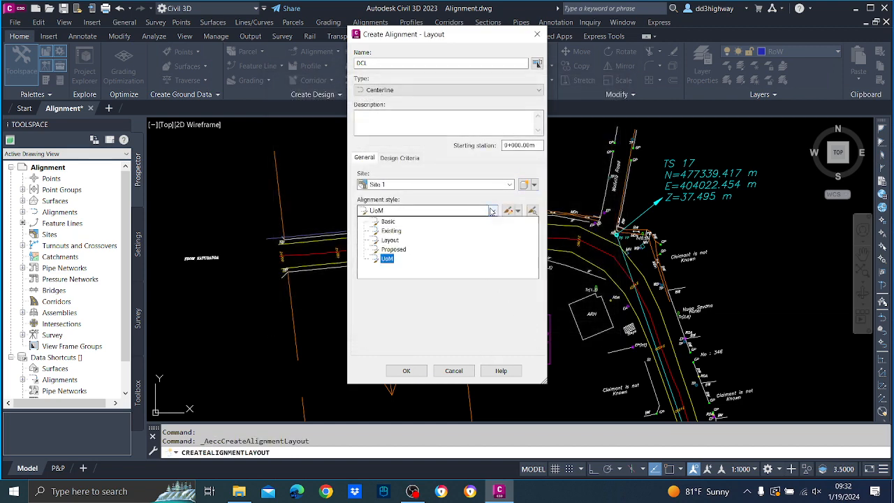
pyautogui.click(388, 259)
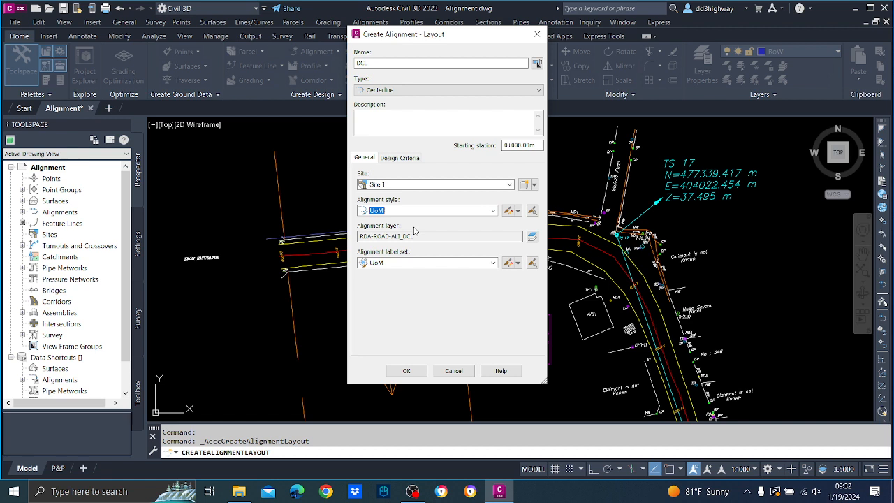
pyautogui.click(487, 263)
pyautogui.click(387, 283)
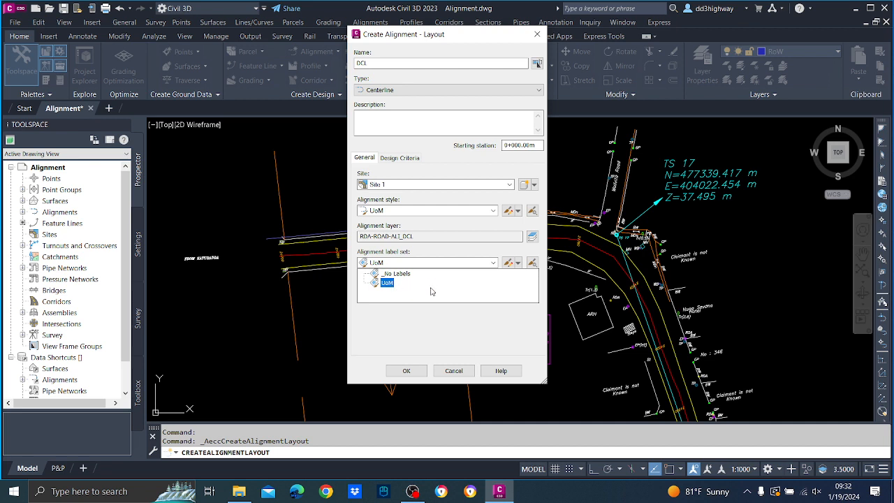
pyautogui.click(395, 290)
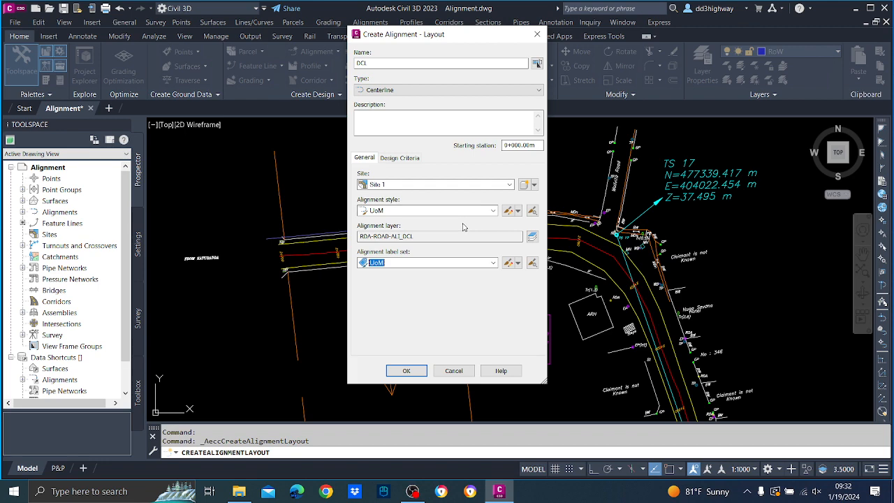
pyautogui.click(423, 372)
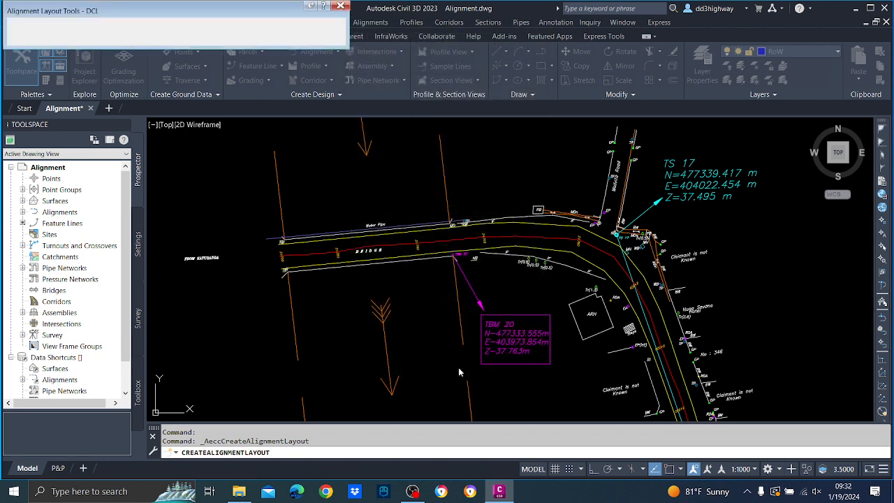
pyautogui.moveTo(119, 13)
pyautogui.mouseDown()
pyautogui.moveTo(380, 89)
pyautogui.moveTo(331, 129)
pyautogui.mouseUp()
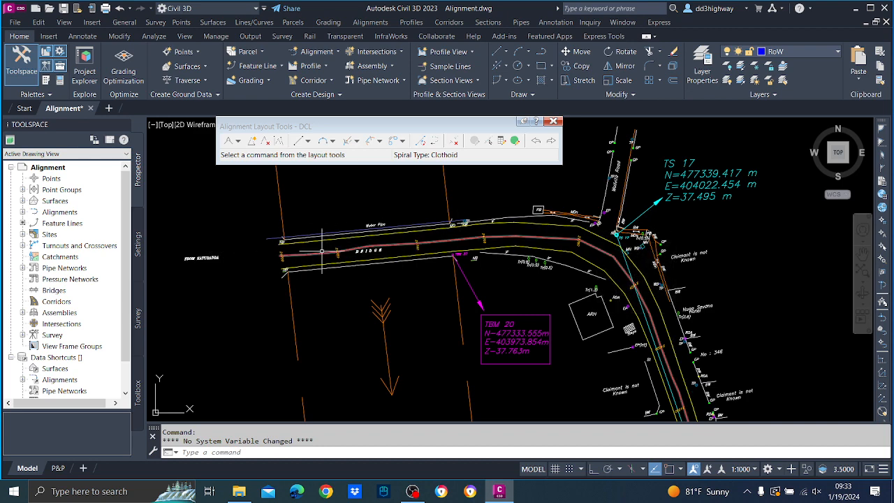
# - Examine the red existing centreline against the yellow TAR_EDGE polylines along the bridge, from chainage 2+700 towards the bend
pyautogui.scroll(2, 342, 250)
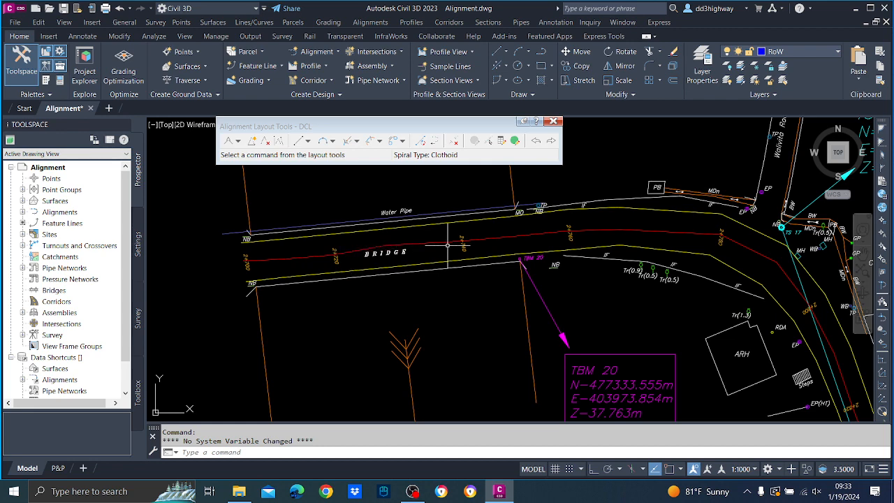
pyautogui.scroll(-2, 448, 249)
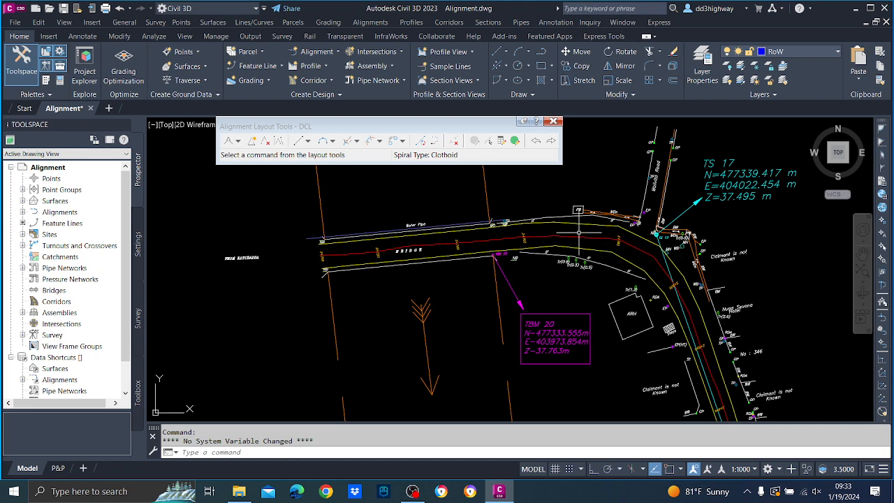
pyautogui.scroll(2, 493, 225)
pyautogui.moveTo(362, 264); pyautogui.dragTo(509, 259, button='middle')
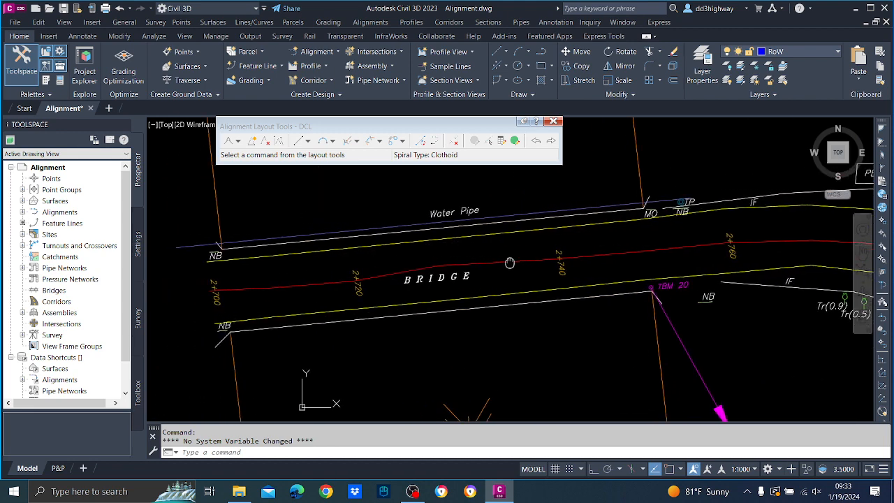
pyautogui.scroll(-2, 513, 253)
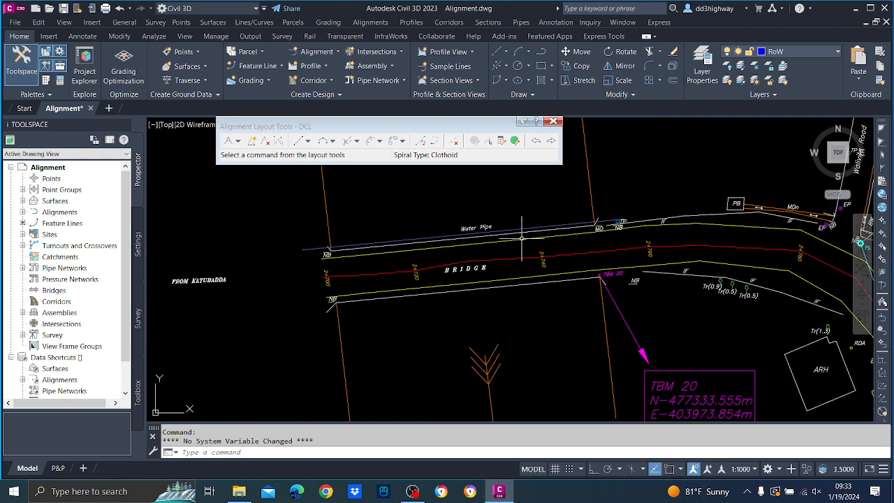
pyautogui.moveTo(546, 237)
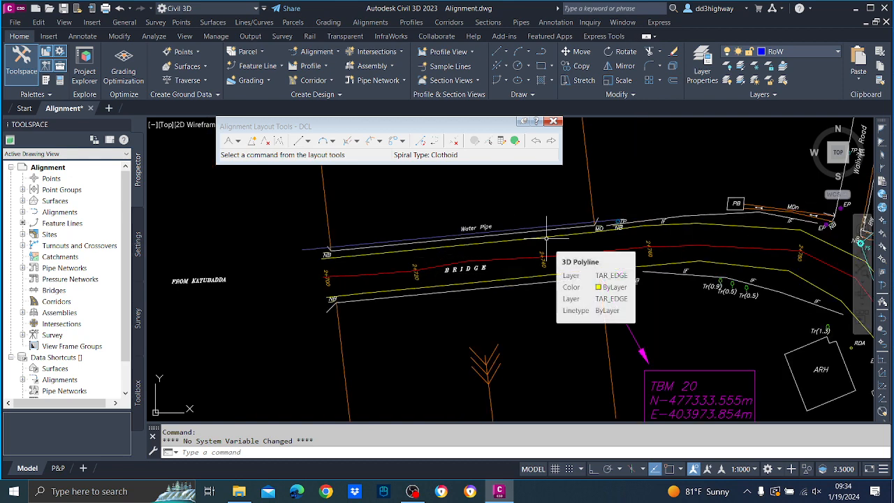
pyautogui.scroll(-2, 528, 257)
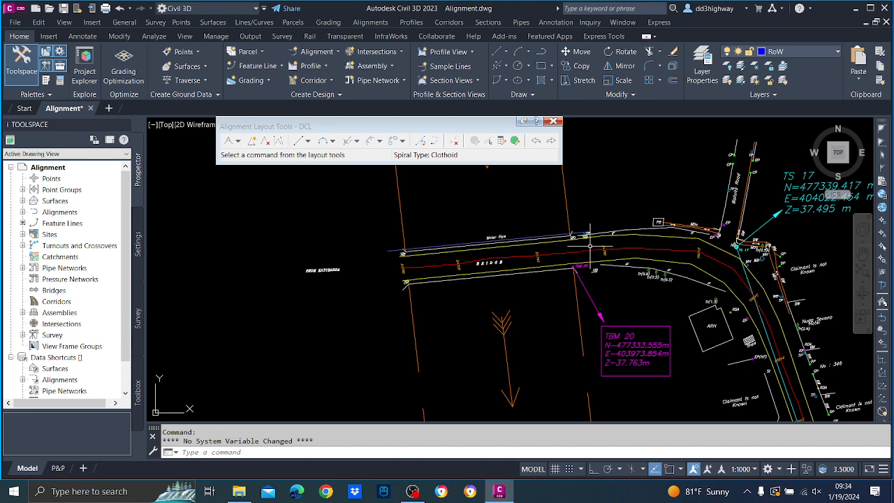
# - Draw a two-point fixed line about 84 m long from the red centreline's end at 2+700 across the bridge to an unsnapped point before 2+780
pyautogui.click(308, 142)
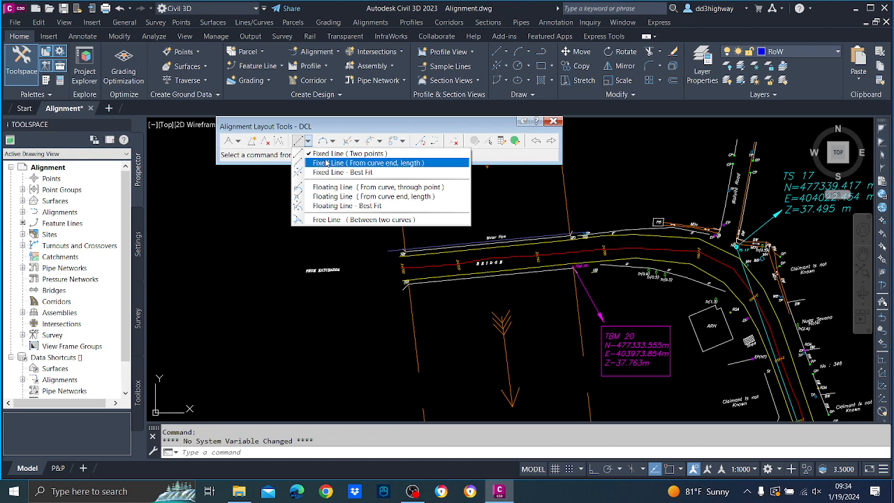
pyautogui.click(338, 153)
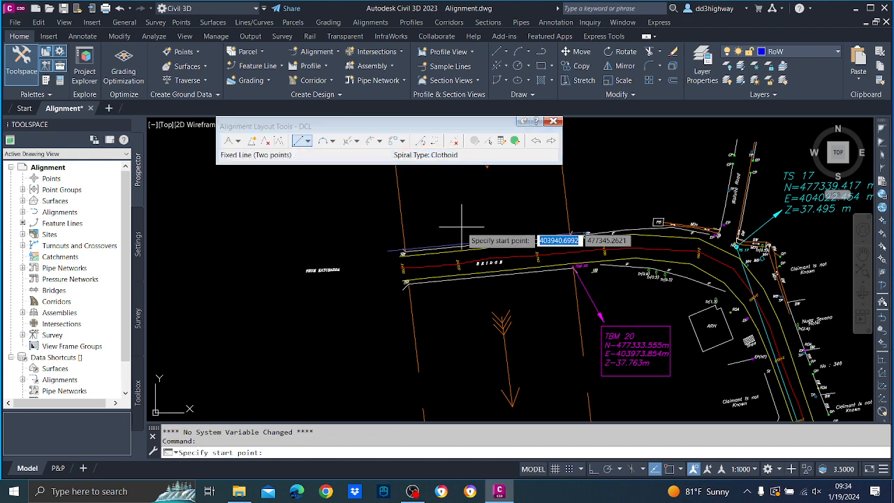
pyautogui.scroll(3, 453, 258)
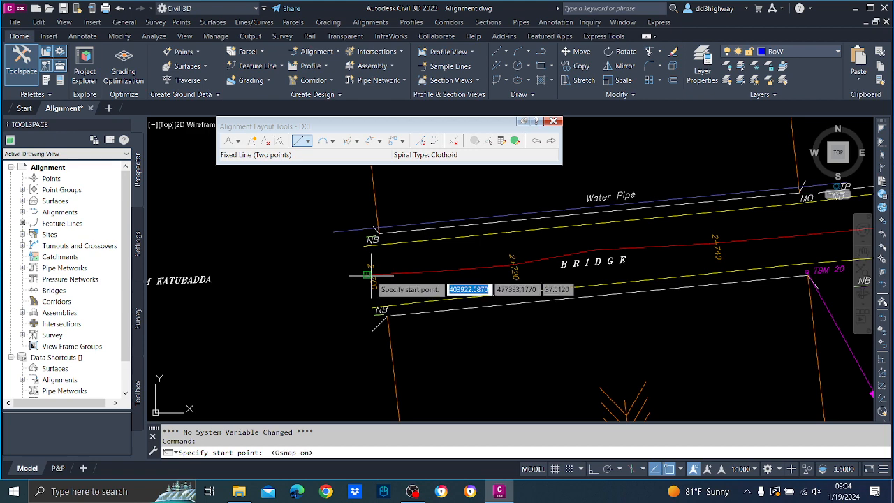
pyautogui.scroll(3, 371, 276)
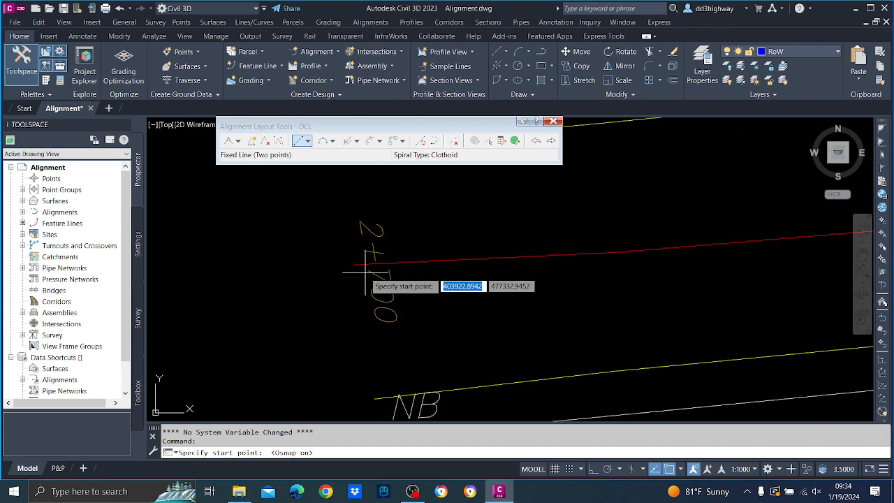
pyautogui.click(356, 265)
pyautogui.scroll(-5, 443, 301)
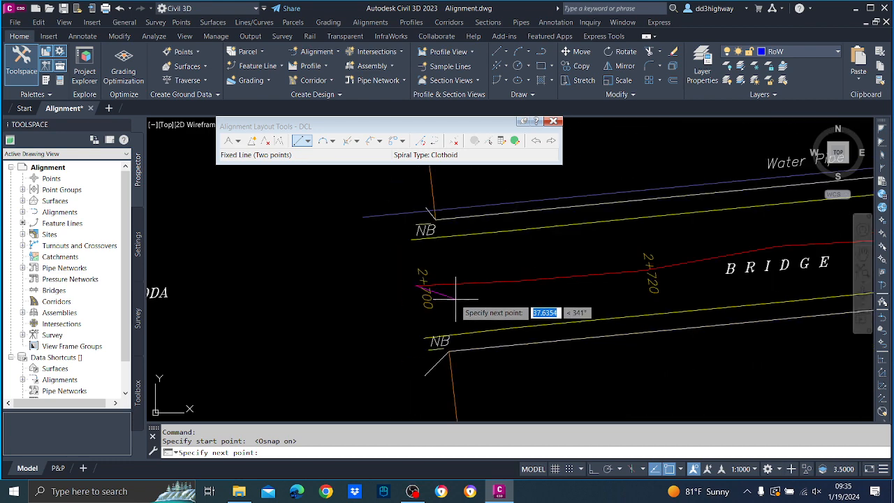
pyautogui.scroll(2, 689, 287)
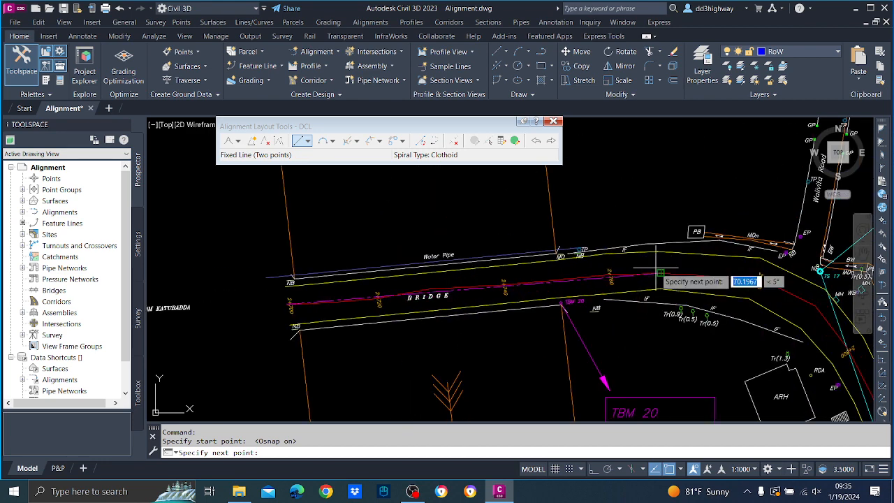
pyautogui.scroll(2, 676, 274)
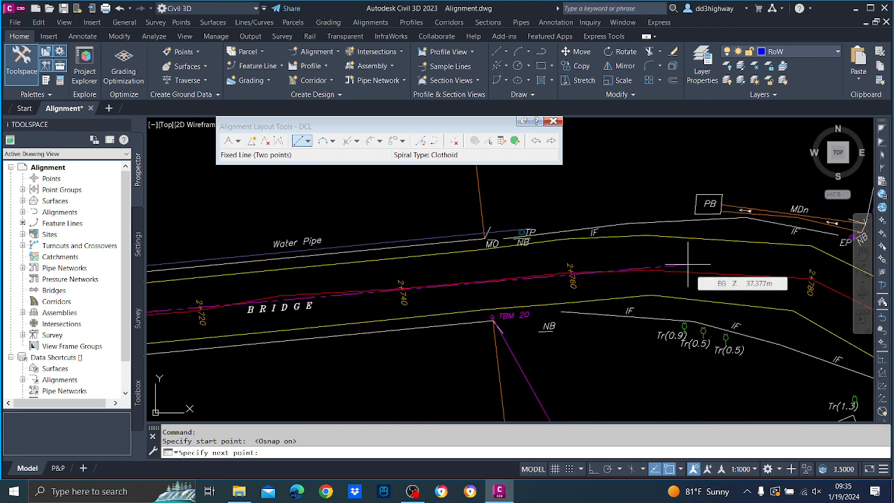
pyautogui.press('F3')
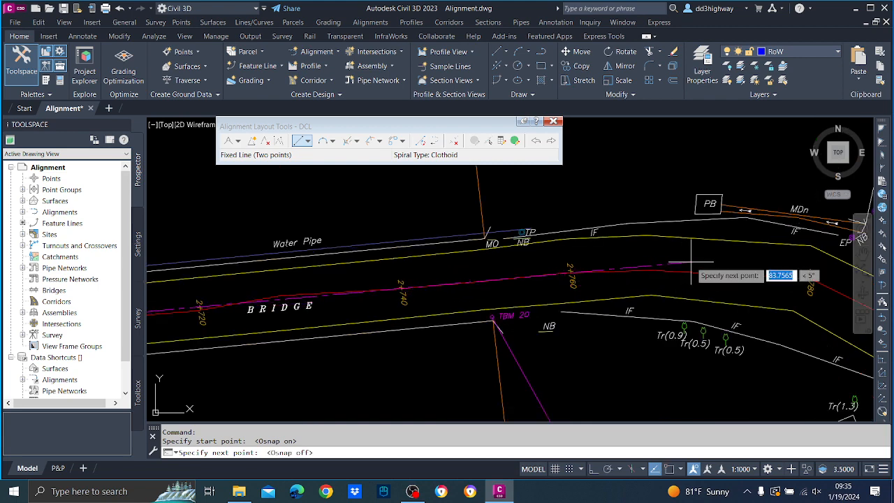
pyautogui.scroll(-2, 693, 262)
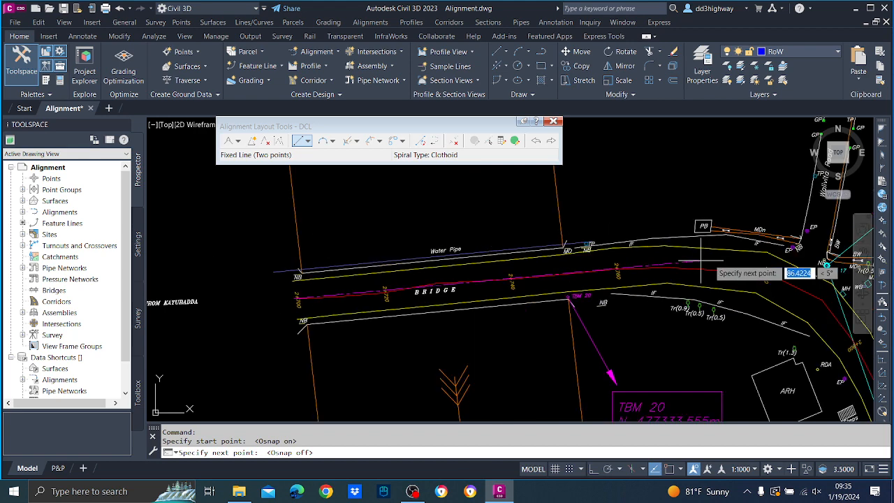
pyautogui.scroll(2, 713, 259)
pyautogui.scroll(-1, 712, 259)
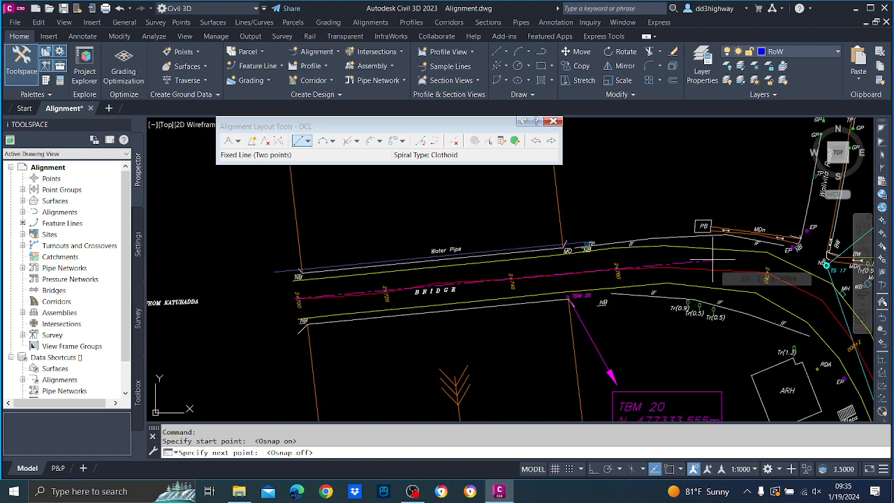
pyautogui.moveTo(713, 259); pyautogui.dragTo(656, 264, button='middle')
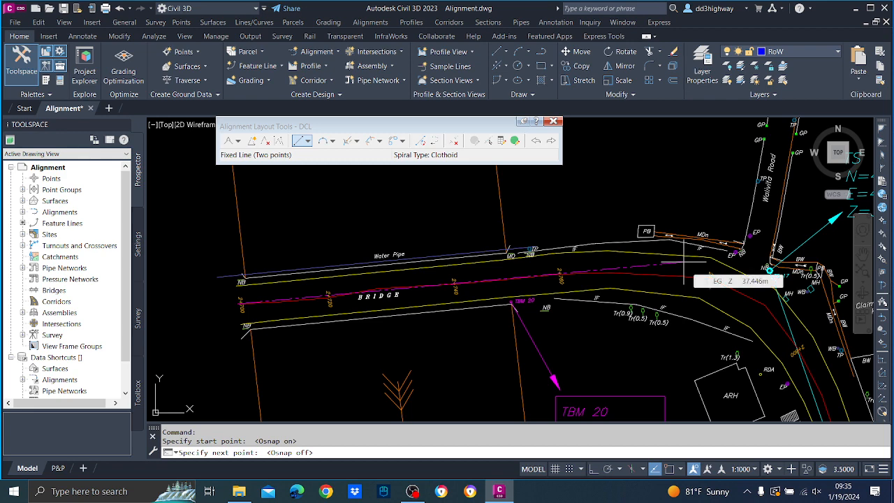
pyautogui.click(683, 263)
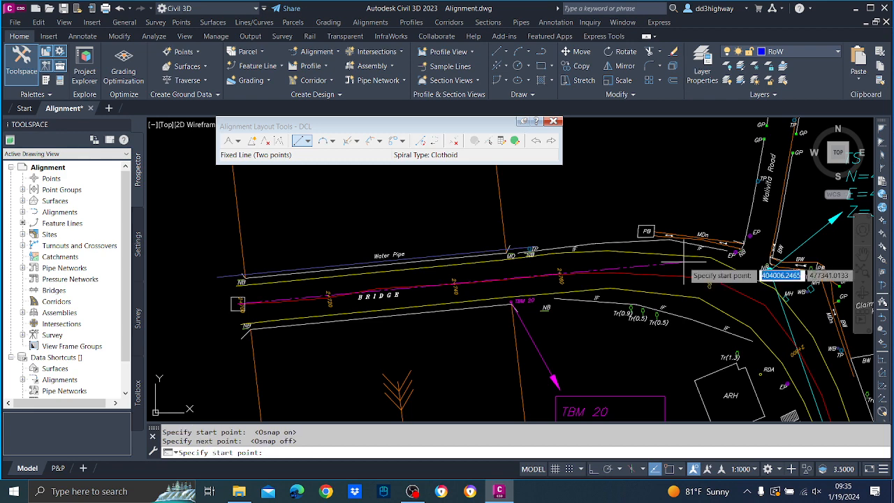
# - Finish the fixed-line tangent and examine the station labels along the bridge from 0+000 to 0+084.026
pyautogui.press('Return')
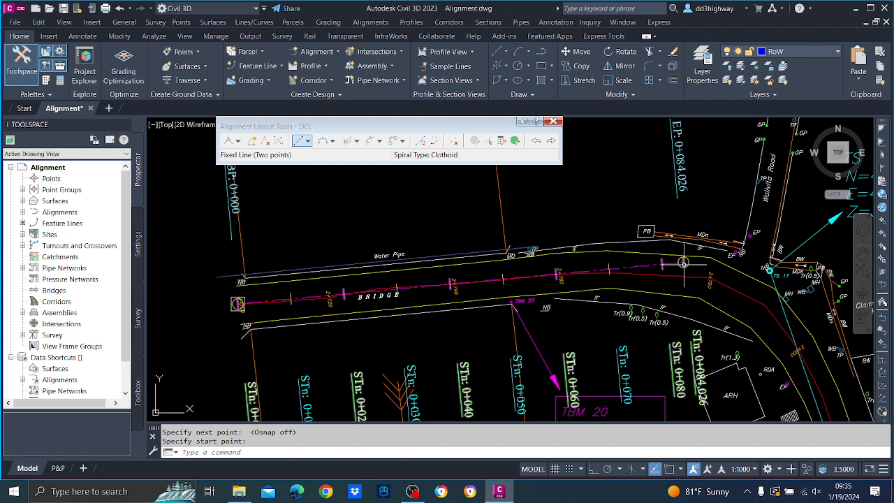
pyautogui.scroll(-4, 683, 263)
pyautogui.moveTo(683, 262); pyautogui.dragTo(517, 236, button='middle')
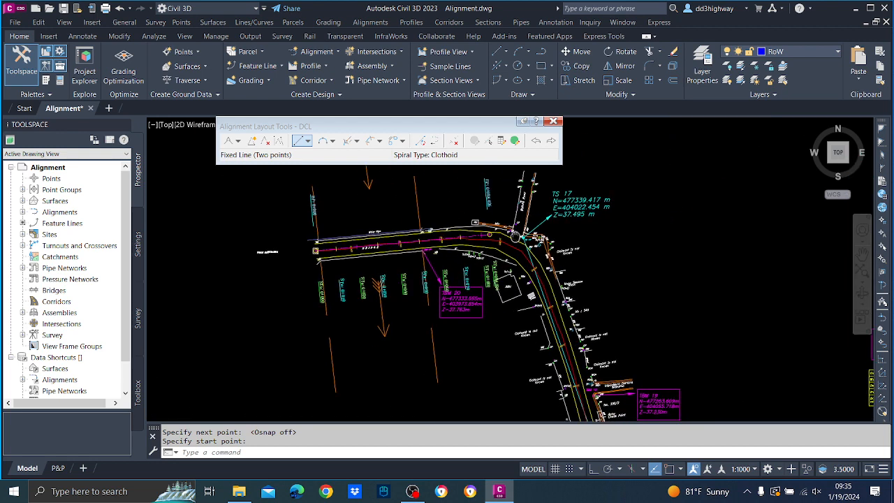
pyautogui.scroll(4, 516, 236)
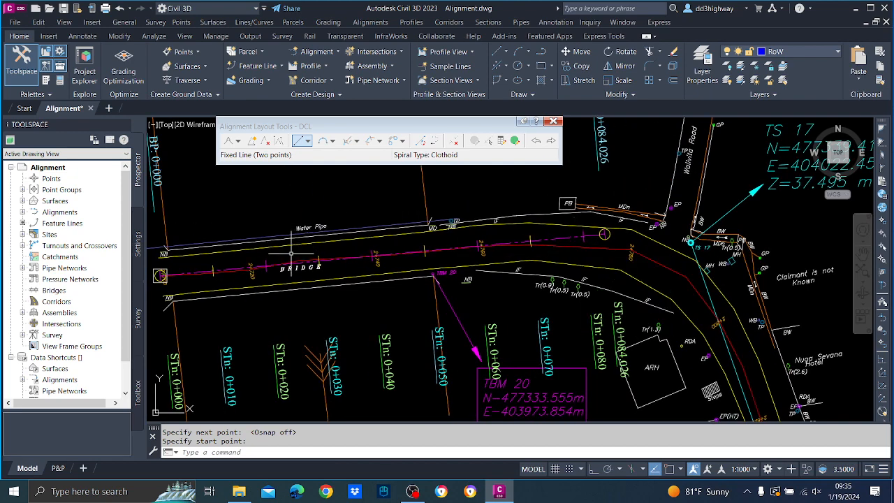
pyautogui.scroll(4, 291, 251)
pyautogui.scroll(-4, 286, 255)
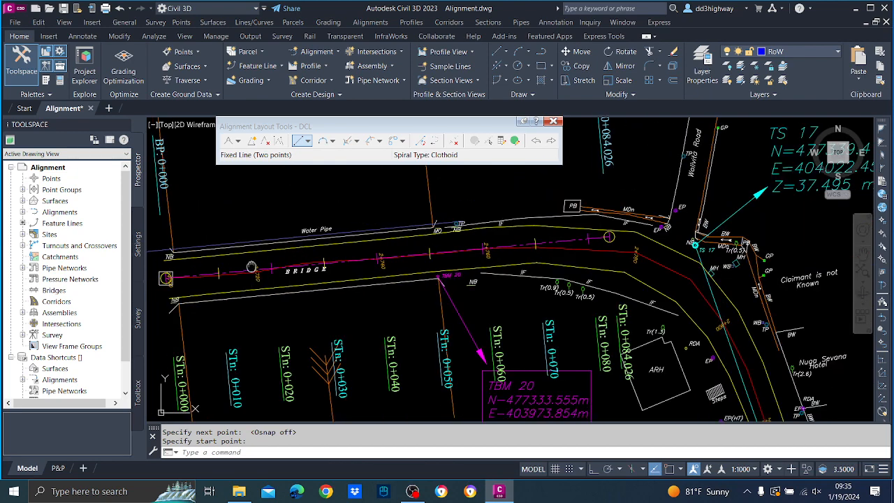
pyautogui.moveTo(252, 268); pyautogui.dragTo(434, 258, button='middle')
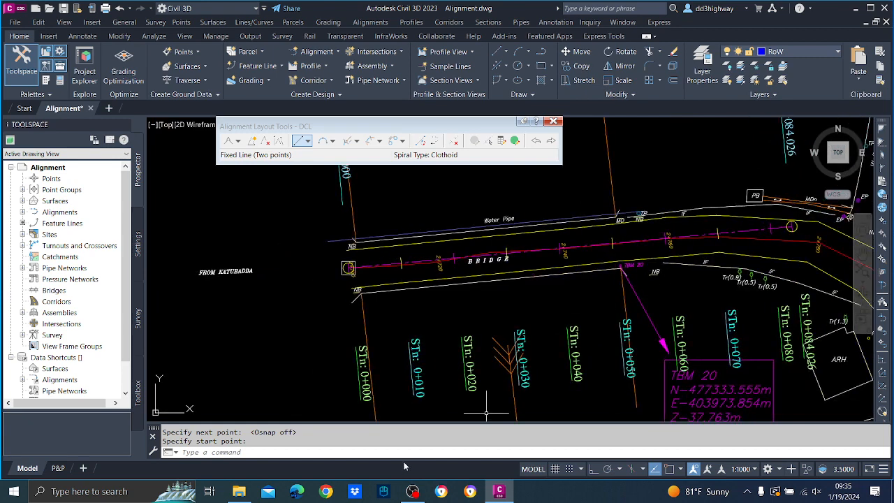
pyautogui.scroll(4, 419, 398)
pyautogui.scroll(-2, 336, 293)
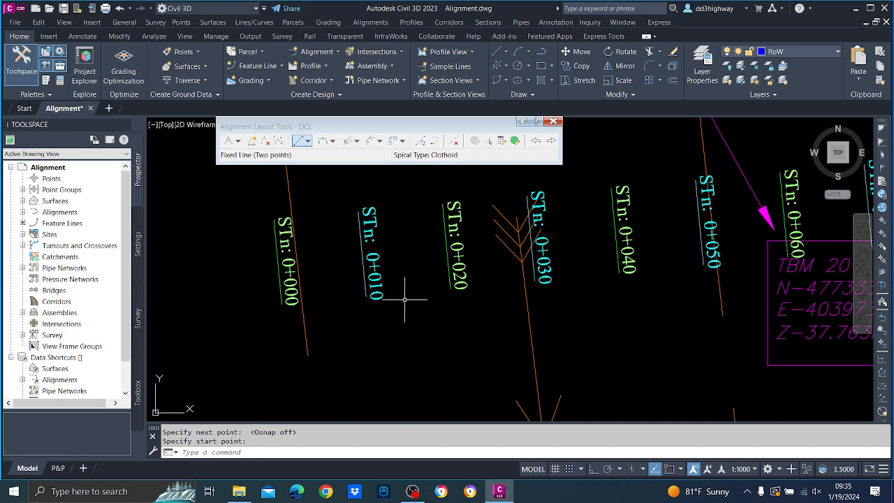
pyautogui.scroll(-3, 405, 299)
pyautogui.scroll(1, 366, 287)
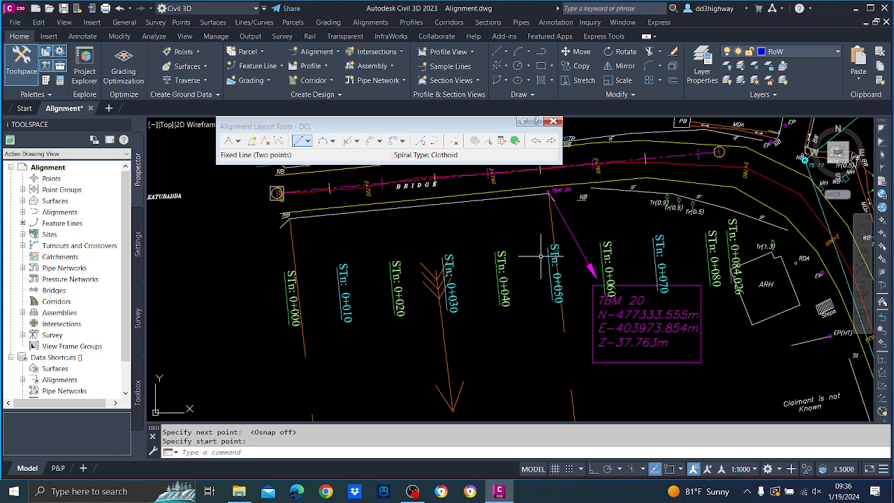
pyautogui.scroll(2, 472, 282)
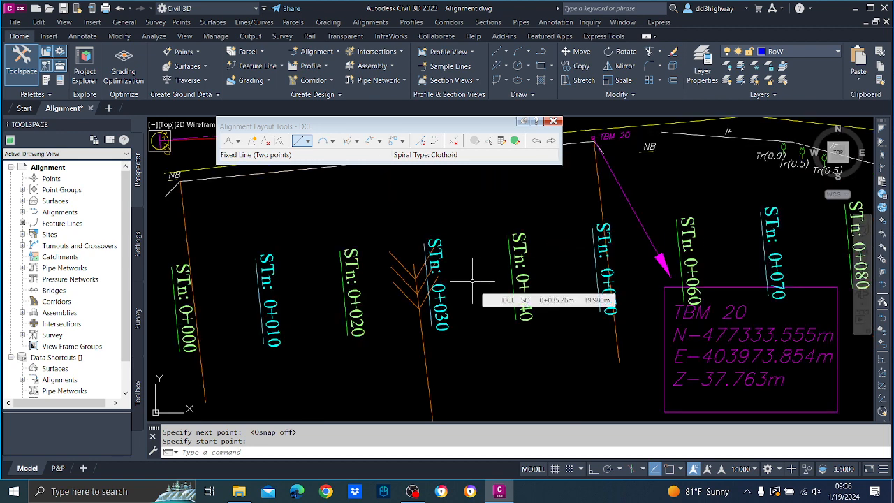
pyautogui.scroll(-2, 496, 262)
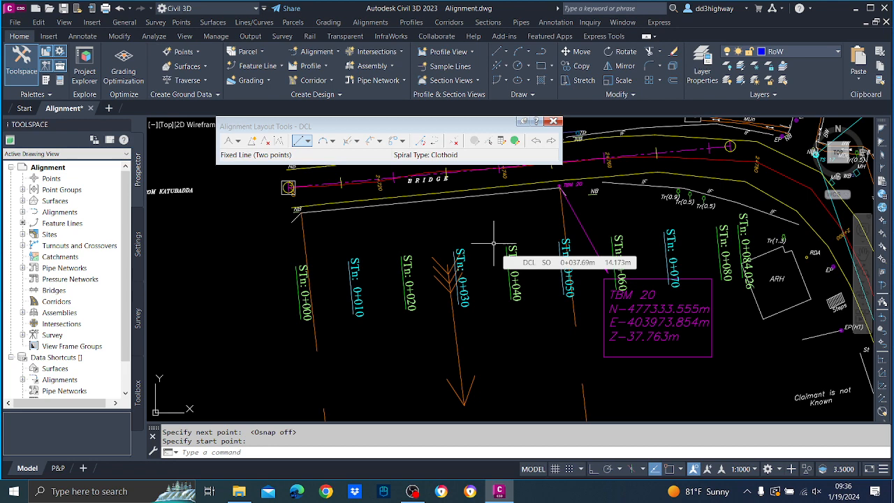
pyautogui.scroll(-2, 594, 204)
# - Try to attach a floating curve with a 95 m radius and a Lessthan180 solution angle to the bridge tangent
pyautogui.moveTo(803, 209)
pyautogui.mouseDown(button='middle')
pyautogui.moveTo(632, 209)
pyautogui.moveTo(631, 255)
pyautogui.mouseUp(button='middle')
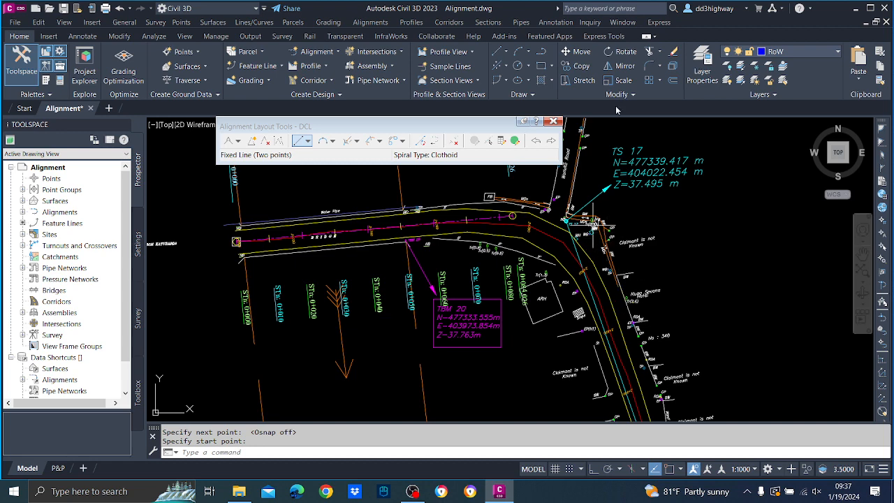
pyautogui.scroll(-3, 573, 267)
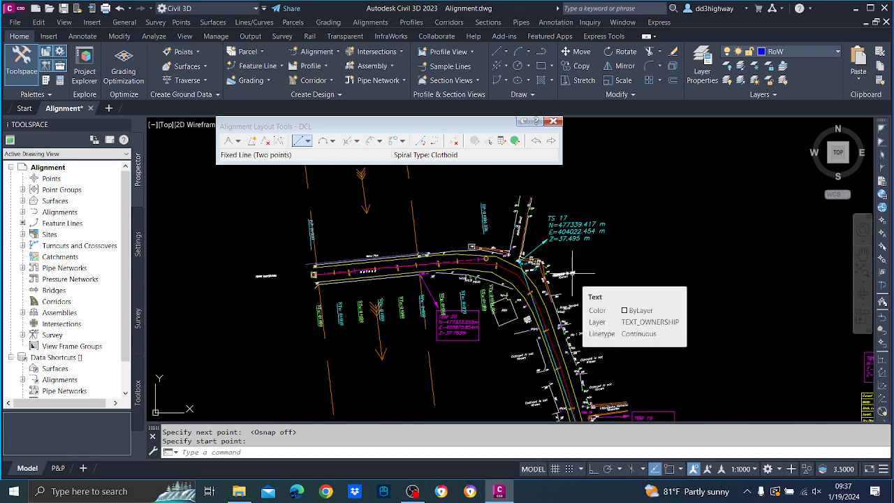
pyautogui.scroll(4, 517, 304)
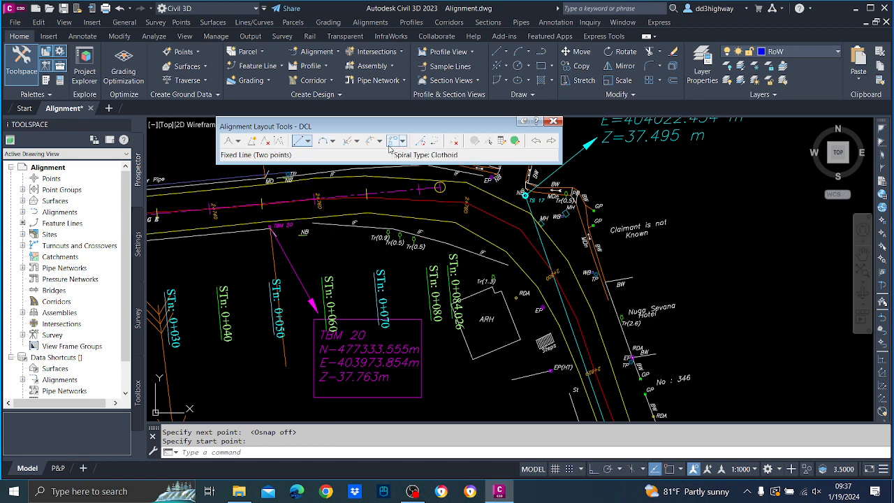
pyautogui.click(332, 141)
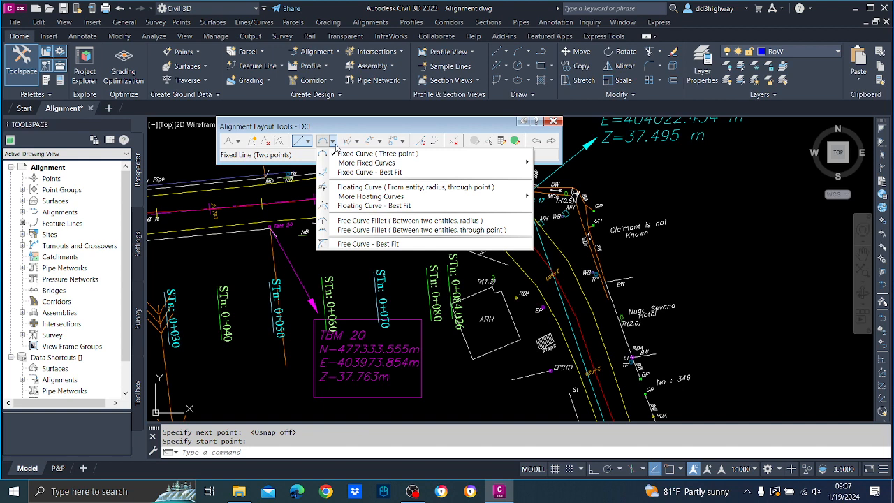
pyautogui.click(361, 187)
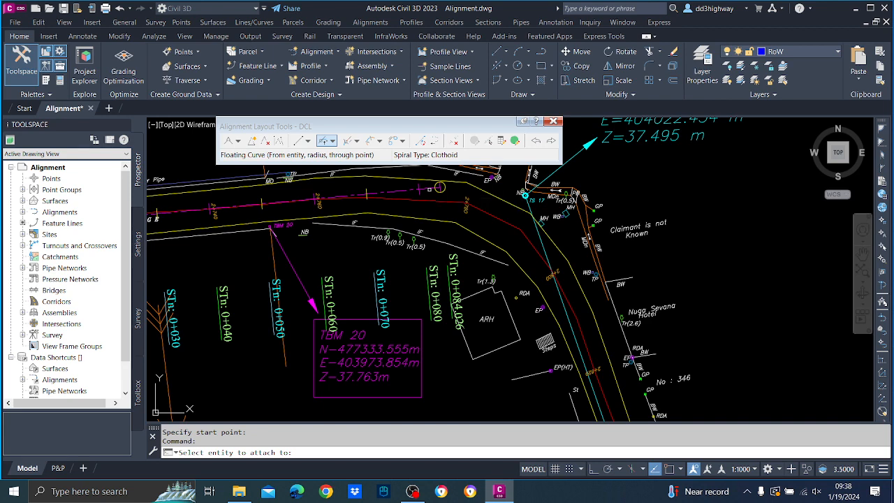
pyautogui.click(425, 189)
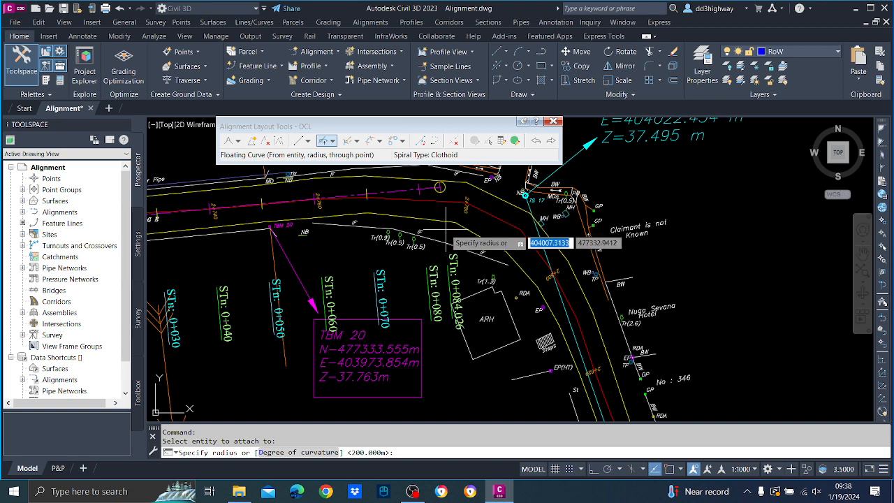
pyautogui.write('95')
pyautogui.press('Return')
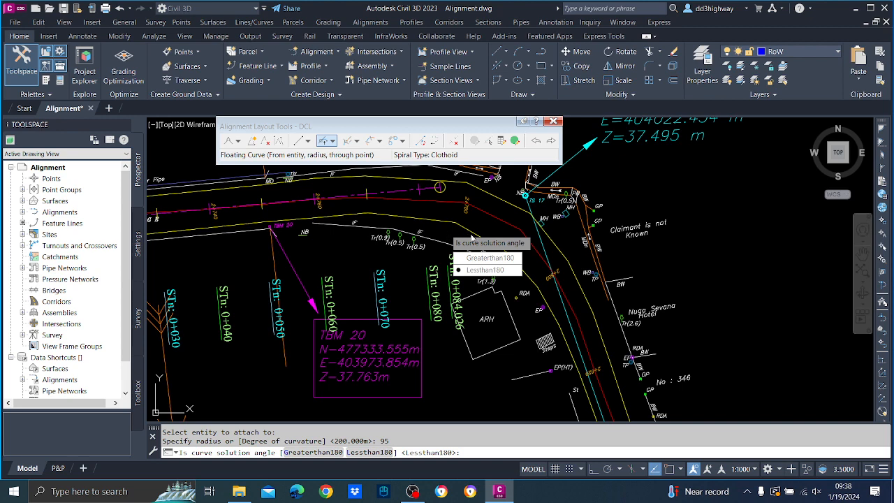
pyautogui.click(506, 274)
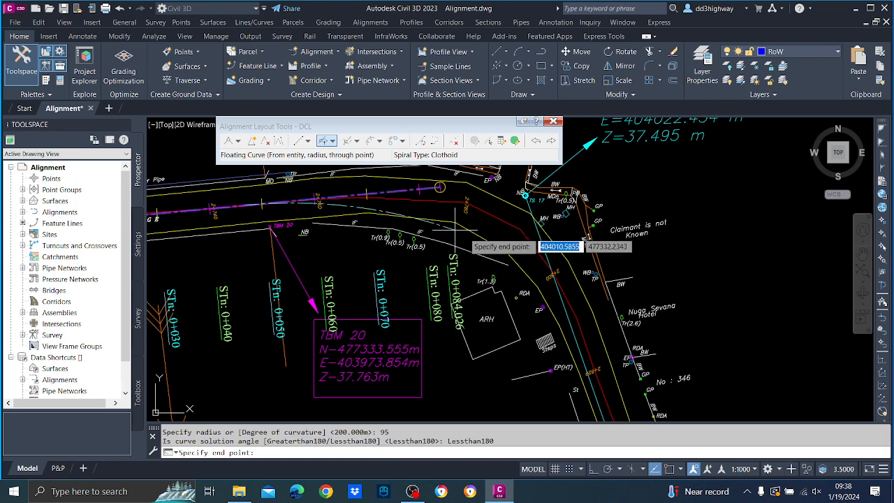
pyautogui.scroll(-2, 508, 218)
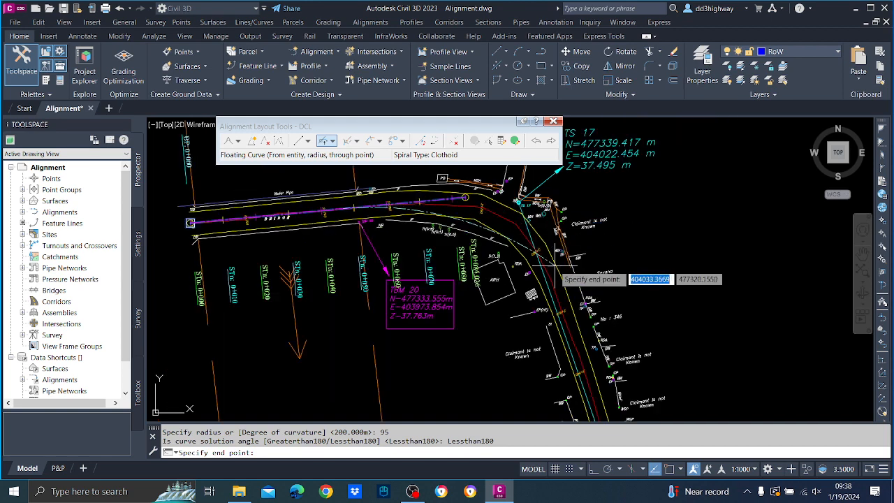
pyautogui.moveTo(532, 314); pyautogui.dragTo(489, 234, button='middle')
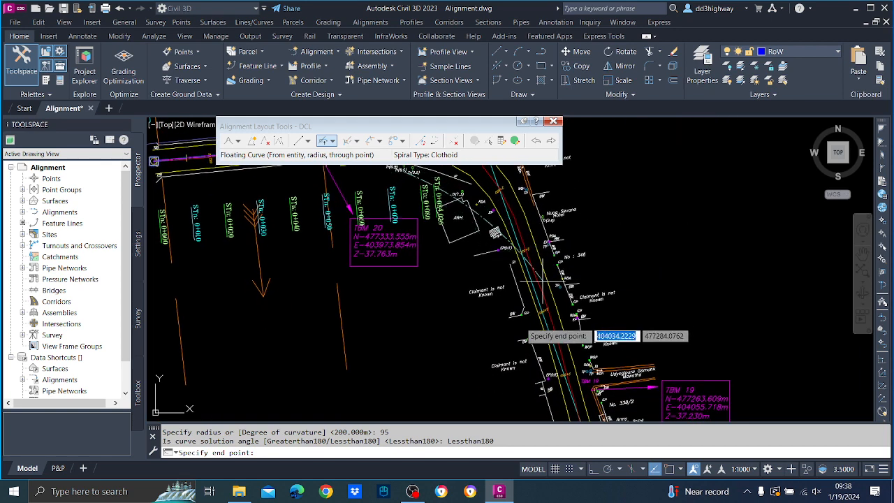
pyautogui.scroll(-2, 559, 331)
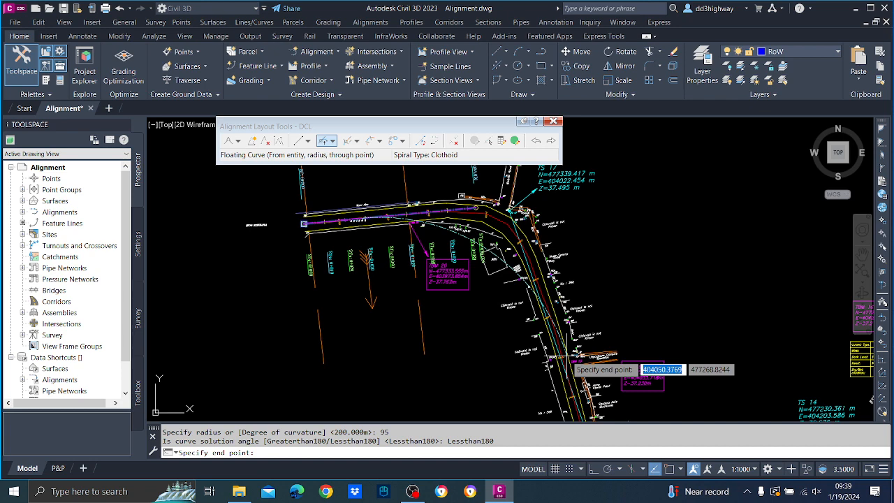
pyautogui.scroll(2, 559, 368)
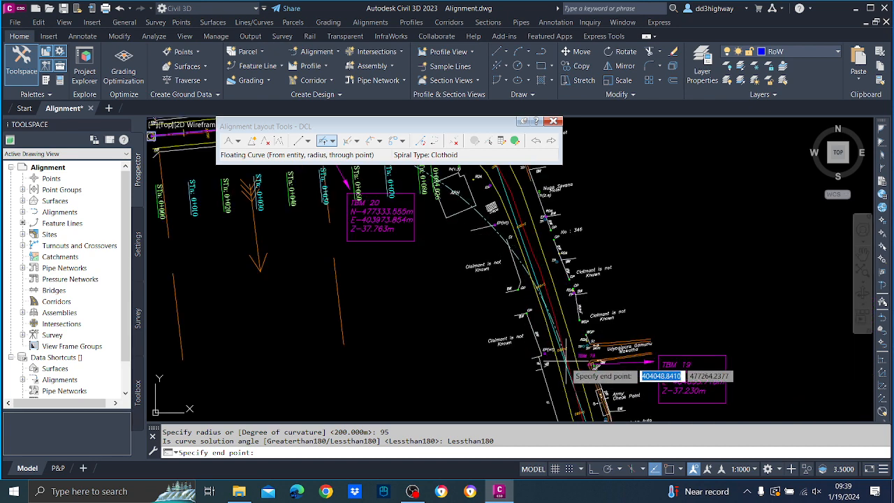
pyautogui.scroll(-2, 587, 366)
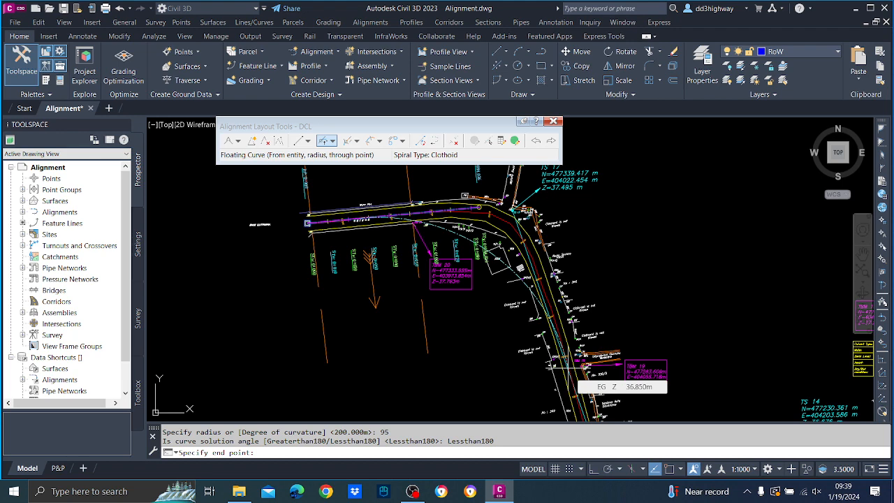
pyautogui.press('Escape')
pyautogui.scroll(4, 504, 219)
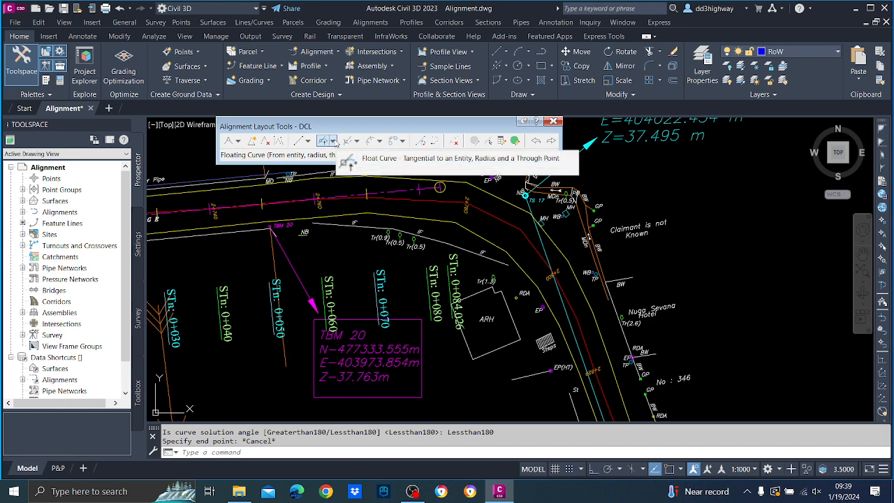
pyautogui.click(332, 142)
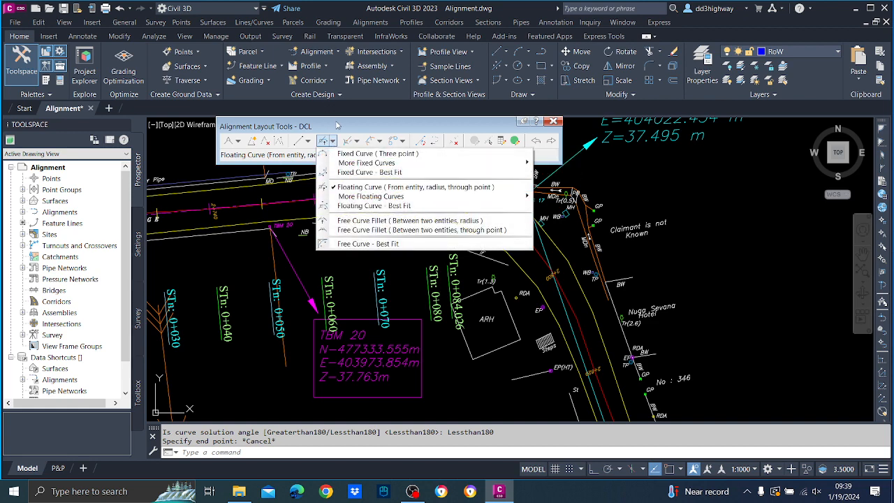
pyautogui.click(439, 186)
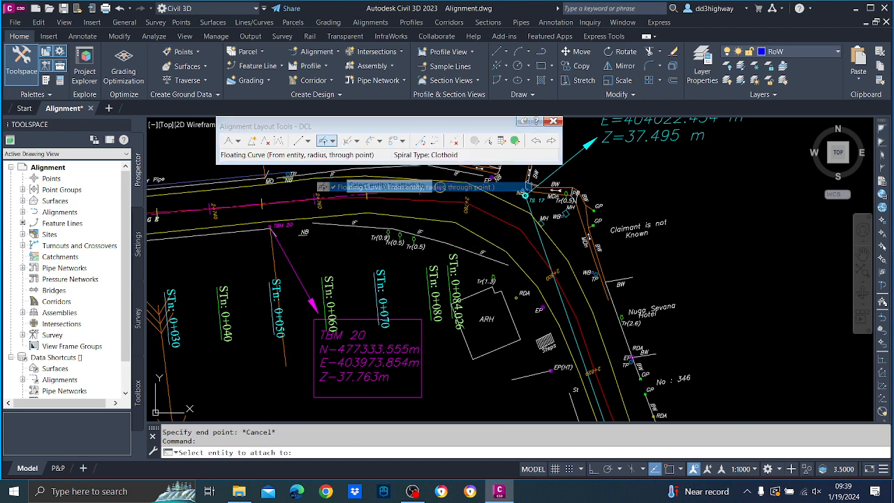
pyautogui.click(331, 141)
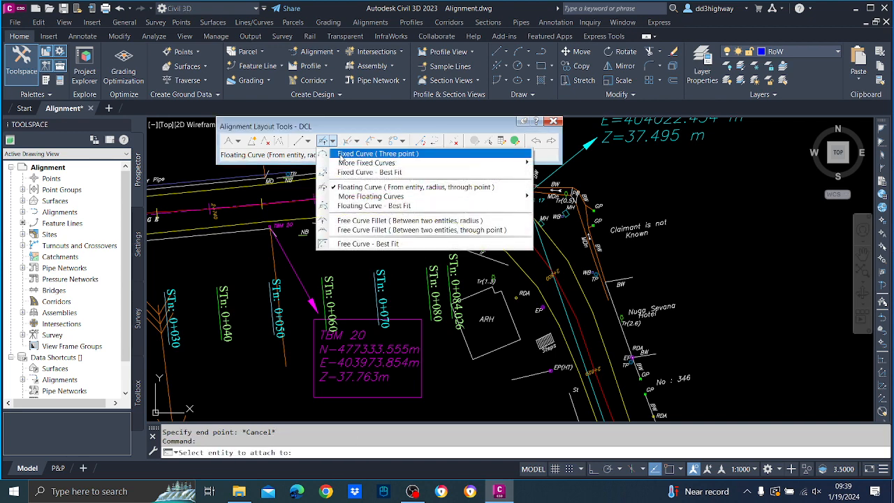
pyautogui.click(338, 154)
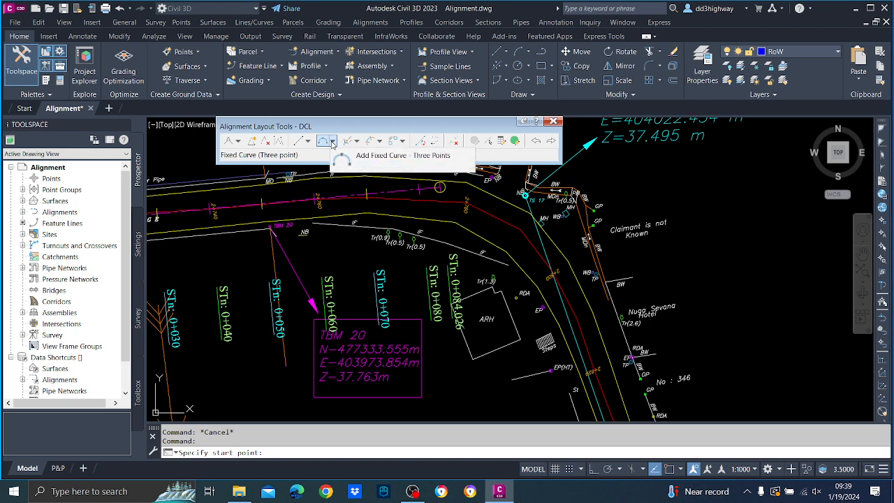
# - Try to attach a through-point floating curve with a 55 m radius and a Lessthan180 solution angle to the bridge tangent
pyautogui.click(331, 141)
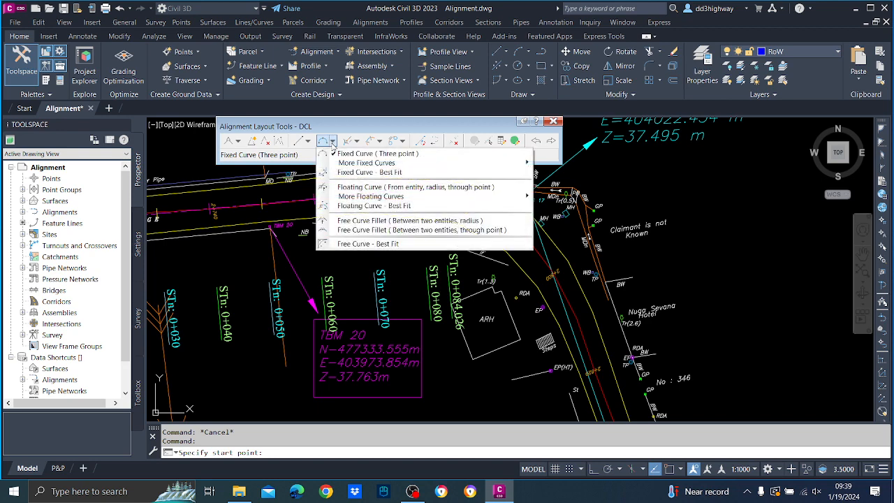
pyautogui.click(358, 187)
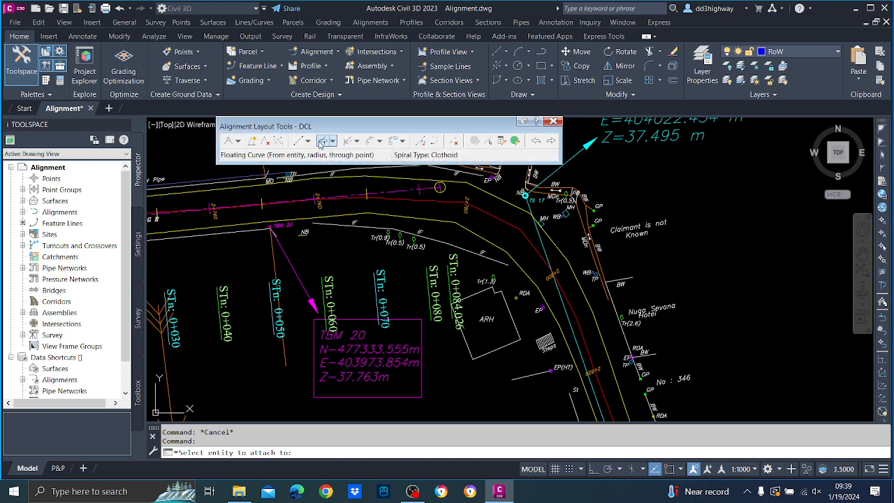
pyautogui.click(322, 142)
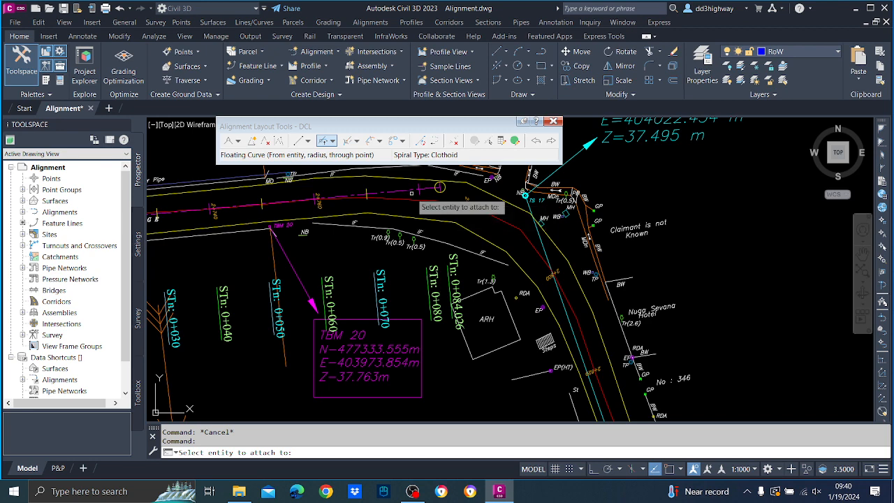
pyautogui.click(412, 191)
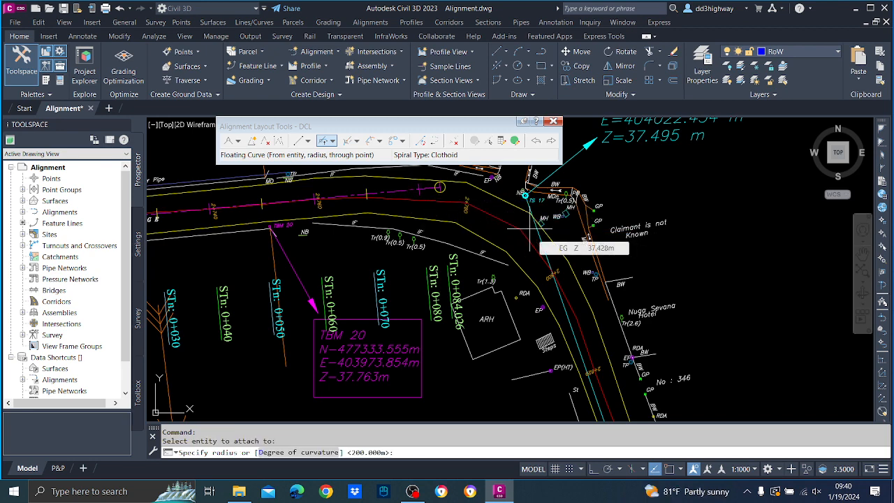
pyautogui.write('55')
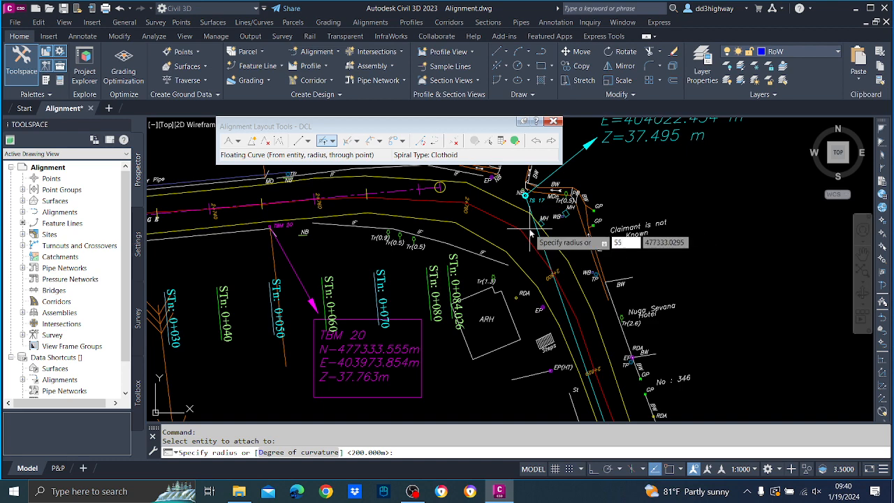
pyautogui.press('Return')
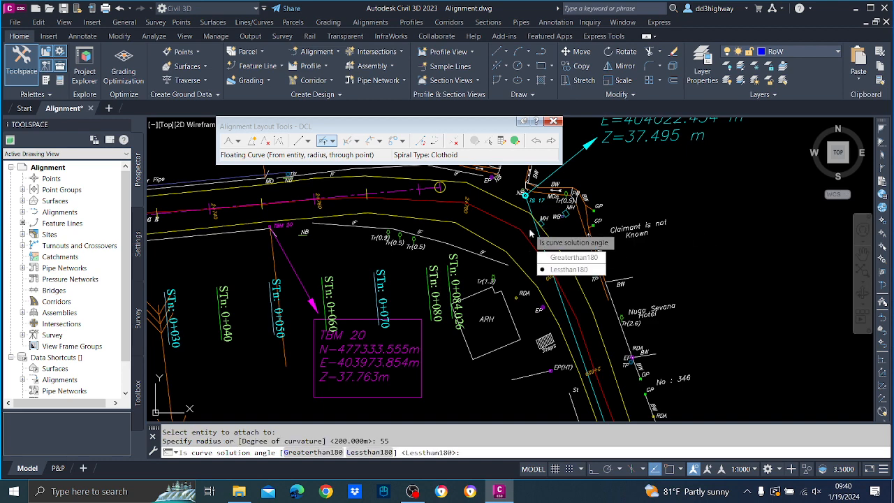
pyautogui.press('Return')
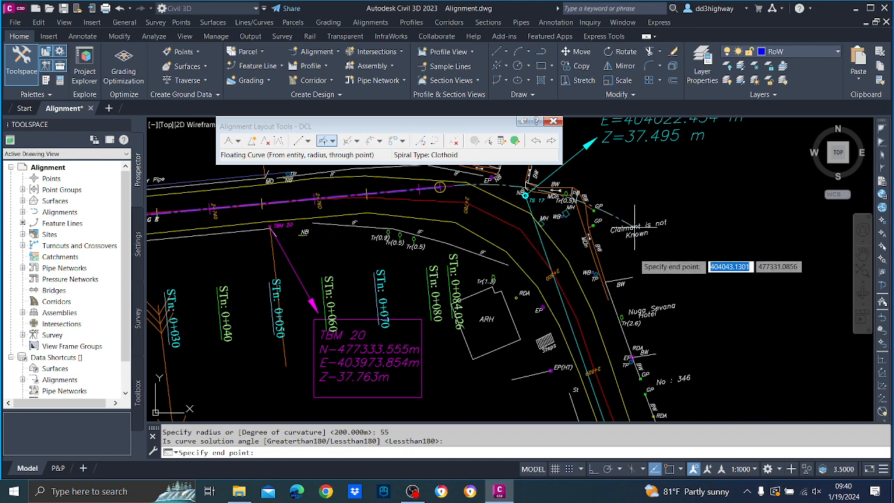
# - Examine how the 55 m curve preview fits between the road edges around the bend, and abandon the curve
pyautogui.moveTo(590, 375); pyautogui.dragTo(627, 308, button='middle')
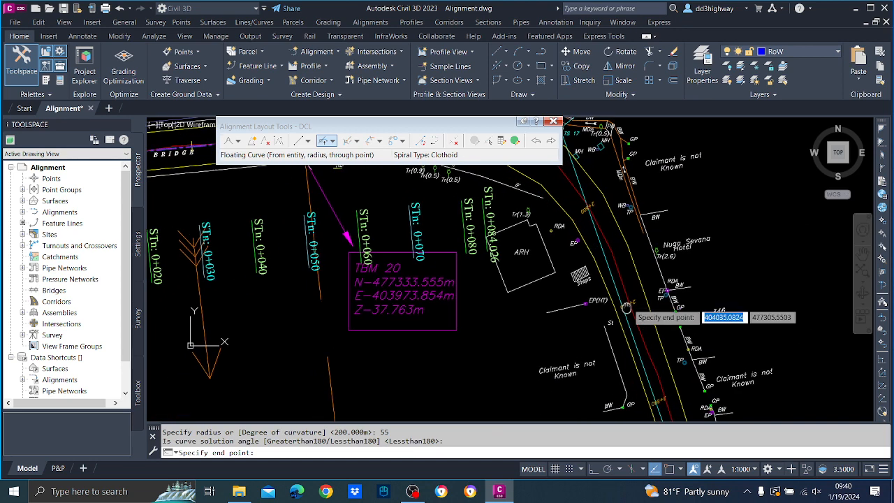
pyautogui.scroll(-4, 629, 314)
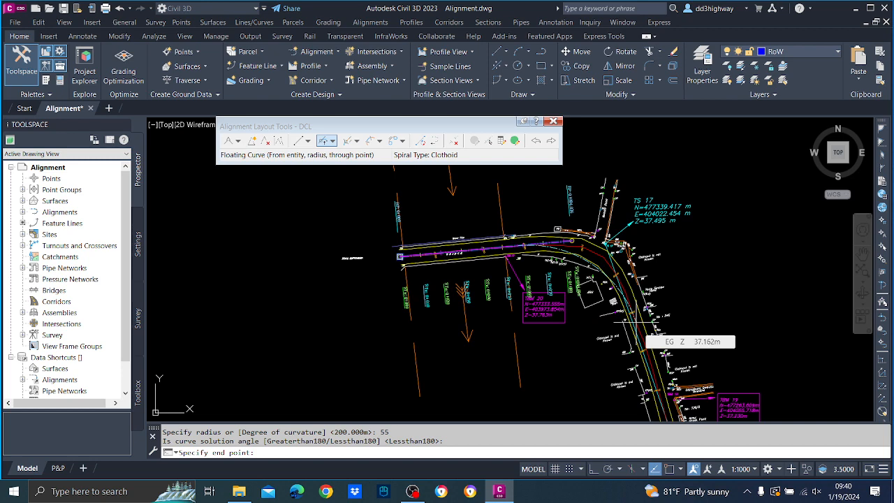
pyautogui.scroll(2, 635, 321)
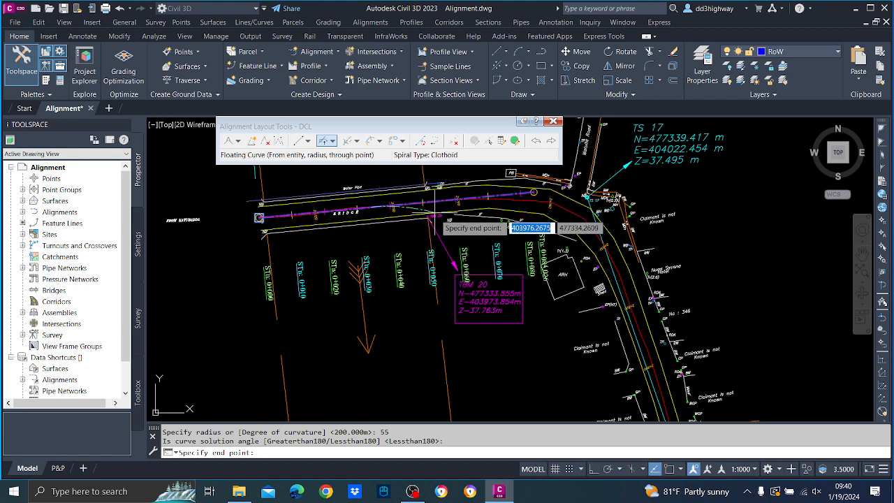
pyautogui.moveTo(434, 212); pyautogui.dragTo(451, 313, button='middle')
pyautogui.scroll(2, 452, 277)
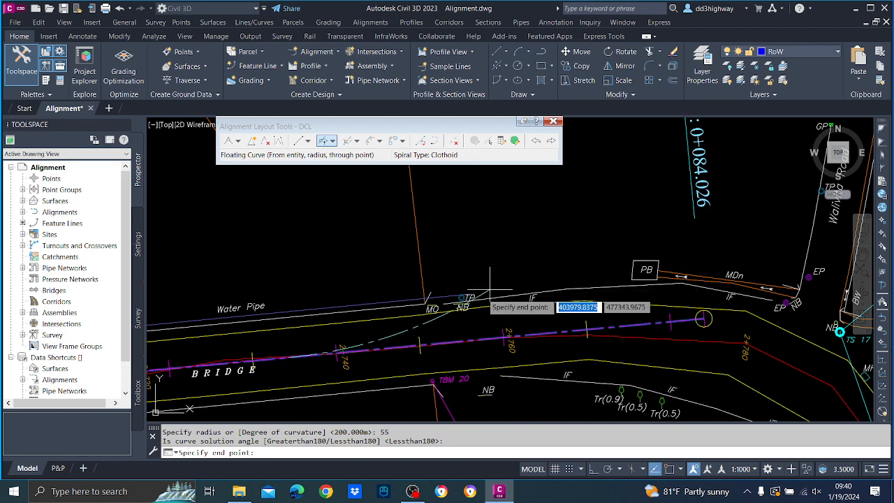
pyautogui.scroll(-3, 576, 335)
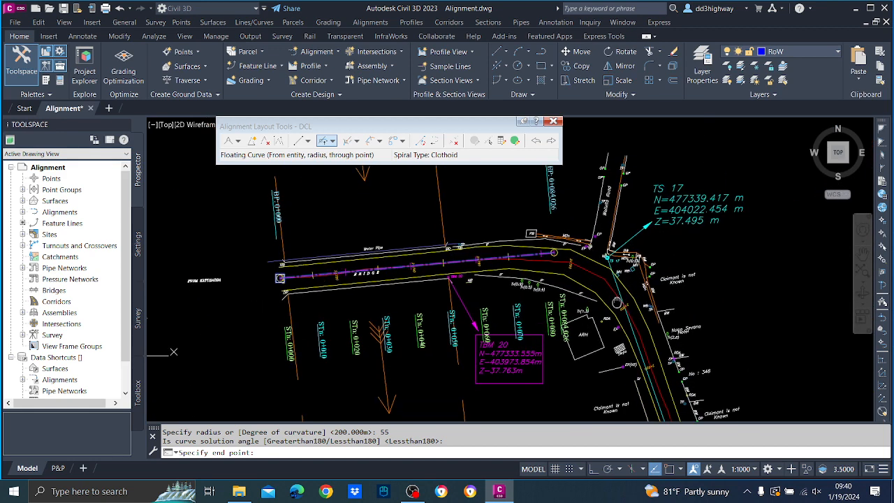
pyautogui.moveTo(617, 303); pyautogui.dragTo(606, 253, button='middle')
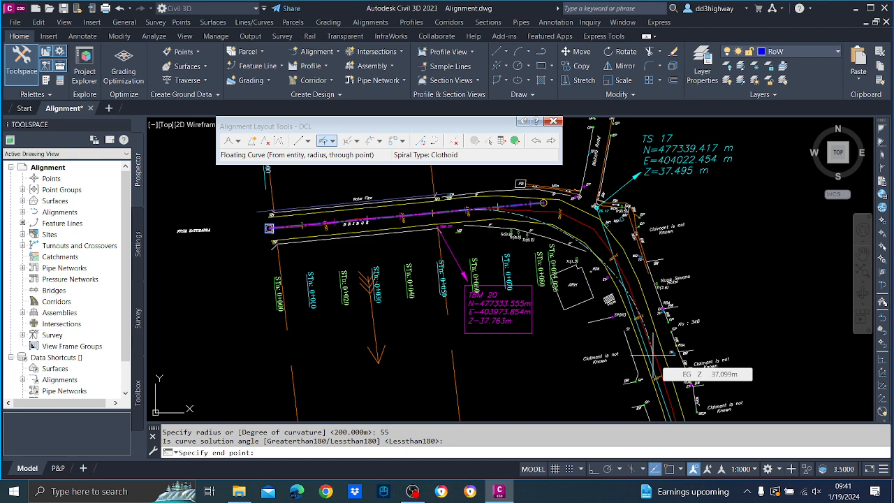
pyautogui.press('Escape')
# - Try a floating curve with a 30 m radius and a Lessthan180 solution angle from the bridge tangent around the bend
pyautogui.scroll(2, 657, 374)
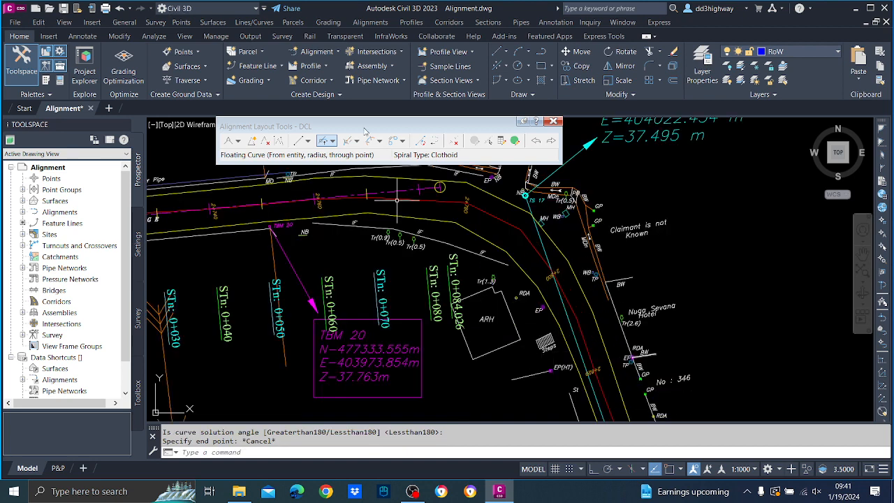
pyautogui.click(324, 141)
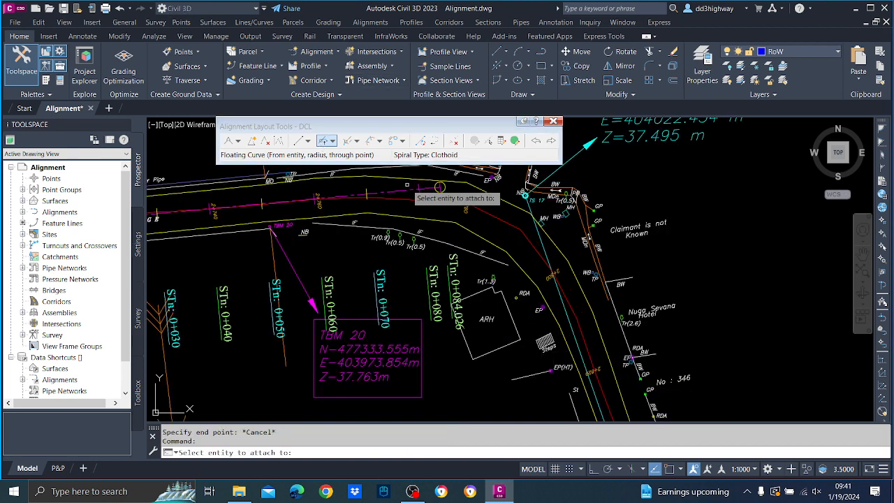
pyautogui.click(439, 187)
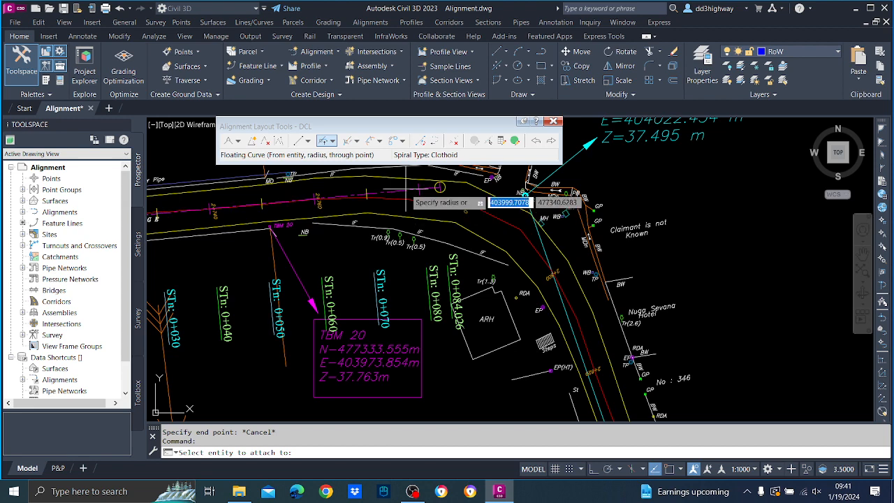
pyautogui.write('30')
pyautogui.press('Return')
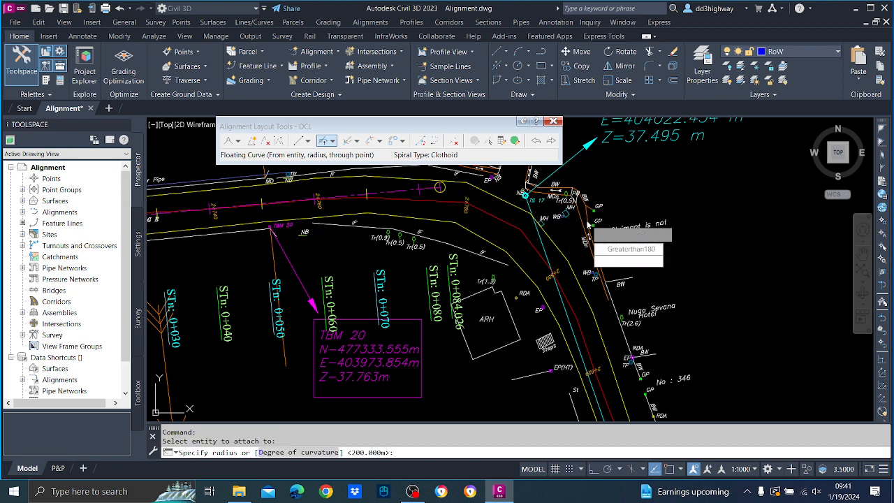
pyautogui.press('Return')
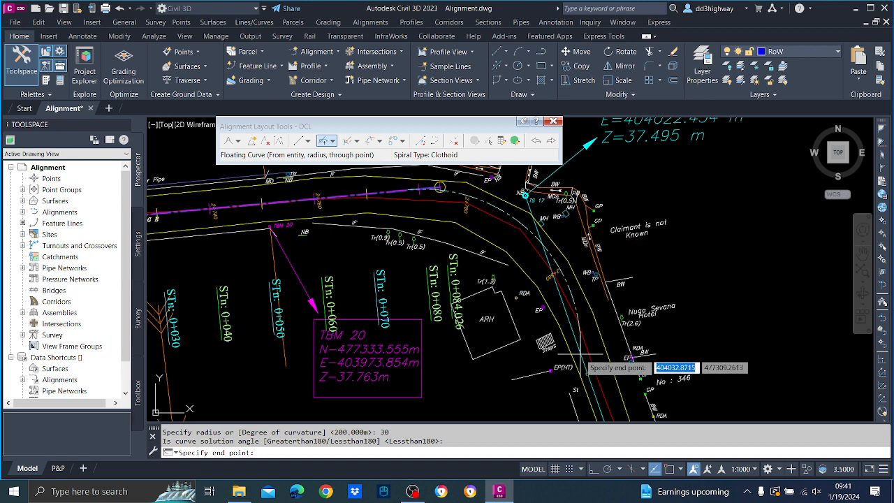
pyautogui.scroll(-2, 578, 327)
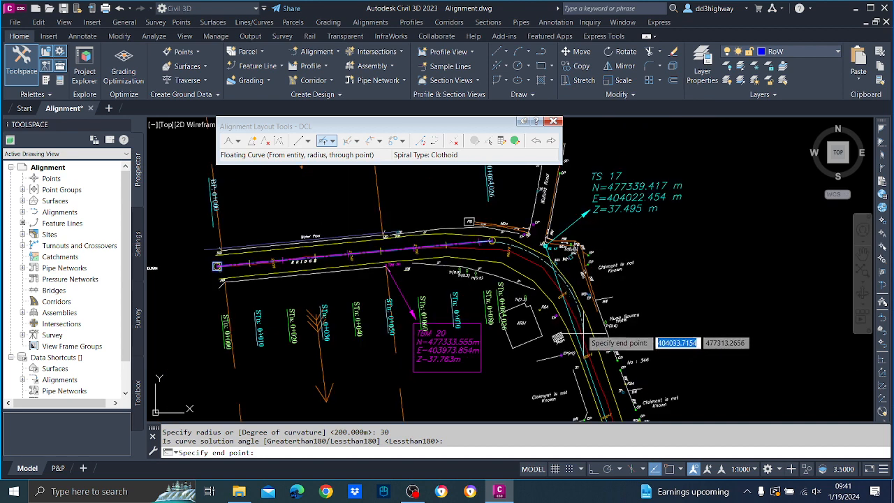
pyautogui.scroll(-2, 582, 328)
pyautogui.moveTo(588, 316); pyautogui.dragTo(593, 221, button='middle')
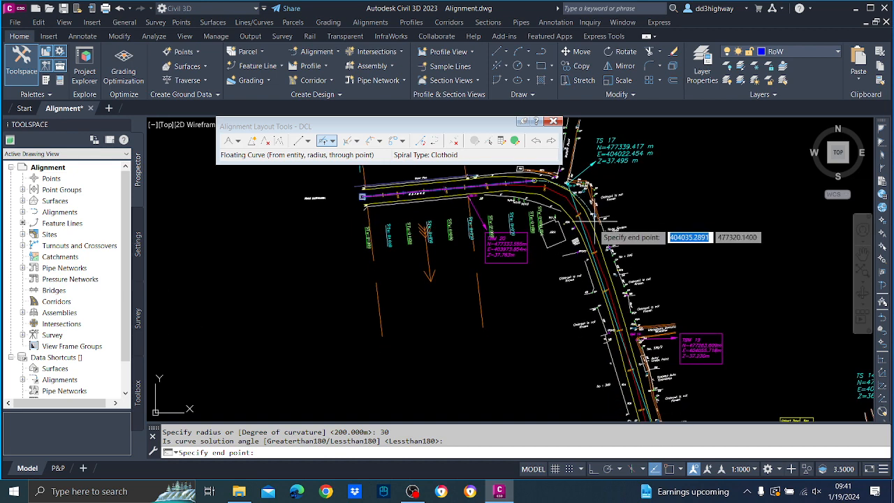
pyautogui.scroll(2, 592, 222)
pyautogui.moveTo(594, 256); pyautogui.dragTo(610, 319, button='middle')
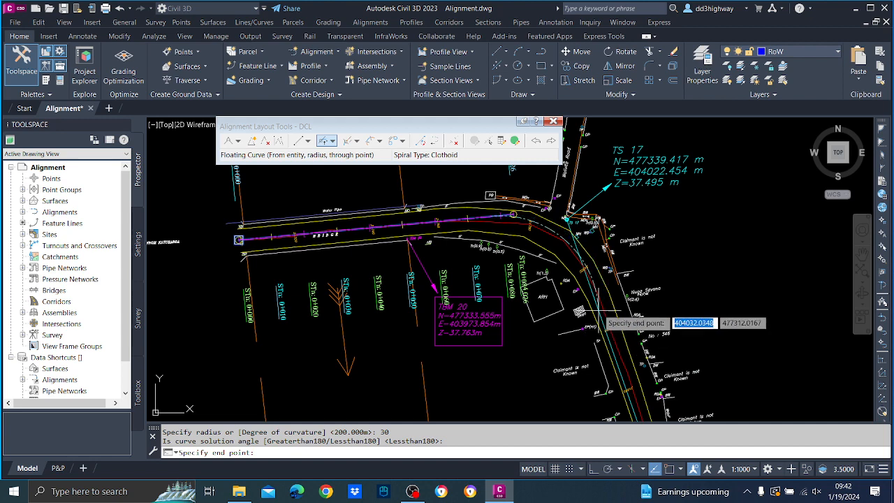
pyautogui.press('Escape')
# - Attach a 35 m radius, Lessthan180 floating curve to the bridge tangent, ending near the red centreline just before 2+820
pyautogui.scroll(2, 598, 308)
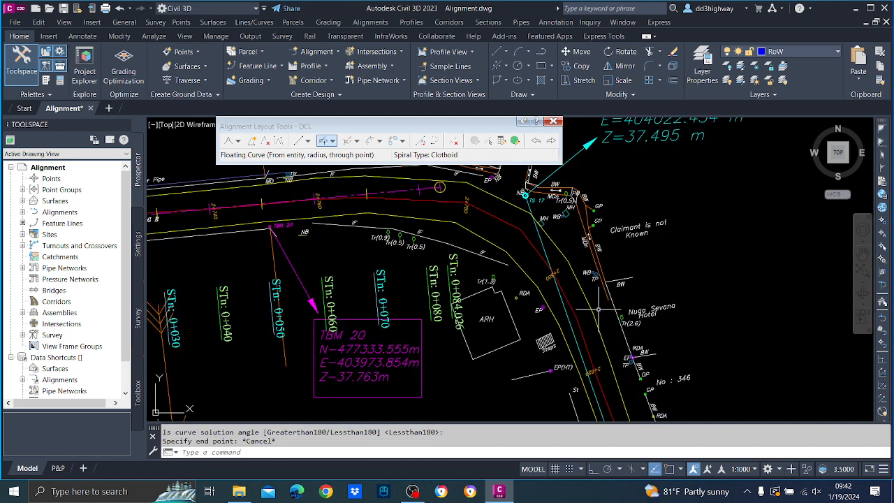
pyautogui.click(325, 142)
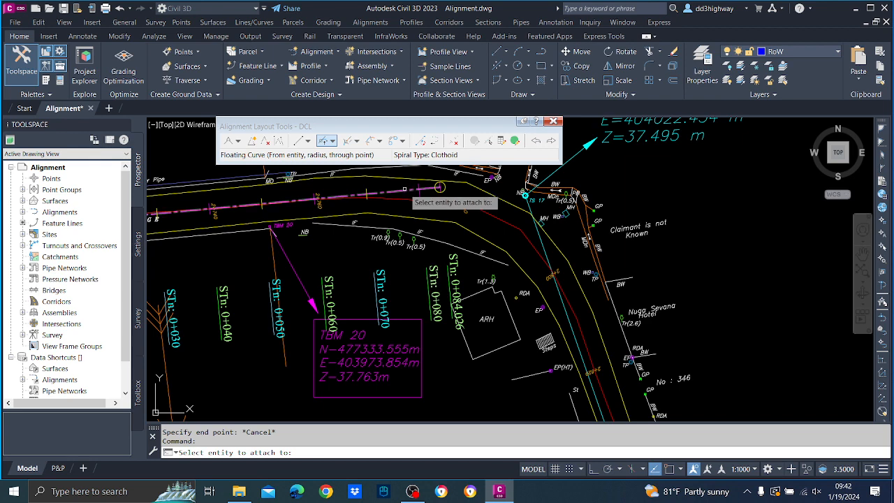
pyautogui.click(439, 187)
pyautogui.write('35')
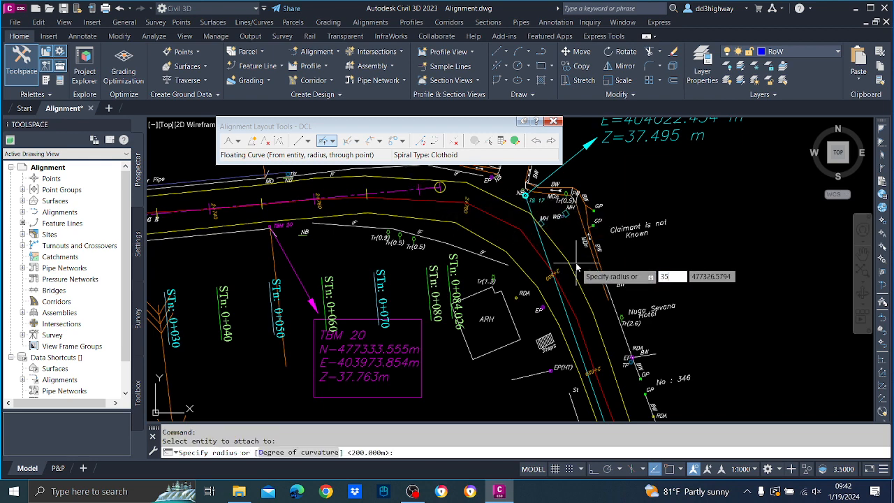
pyautogui.press('Return')
pyautogui.press('Return')
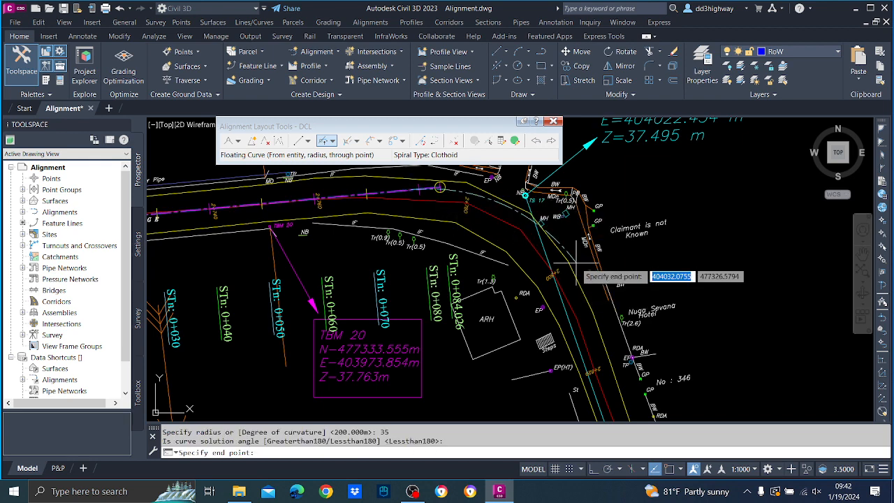
pyautogui.scroll(-2, 582, 296)
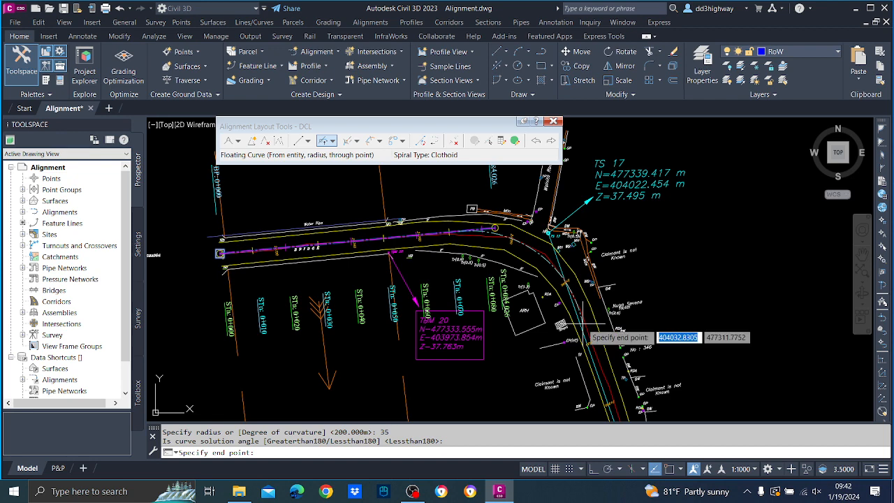
pyautogui.click(584, 321)
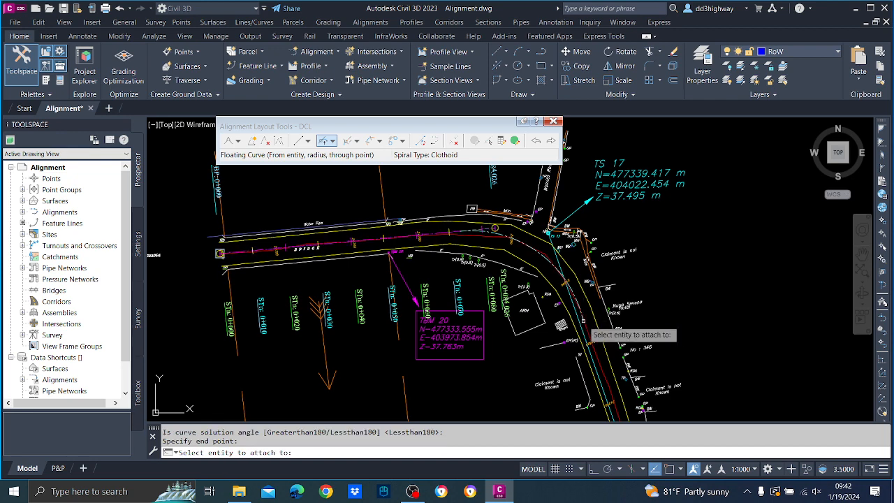
# - Start a through-point floating line and attach it to the end of the 35 m curve just before 2+820
pyautogui.scroll(-2, 585, 329)
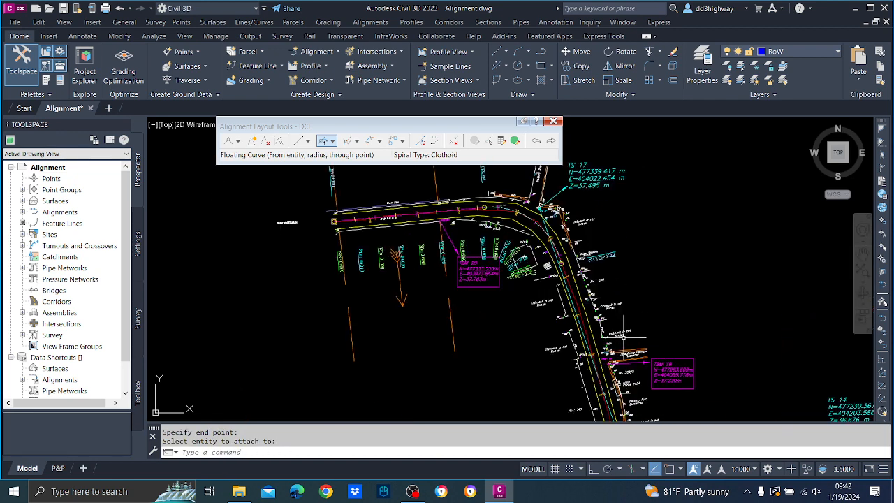
pyautogui.scroll(3, 593, 343)
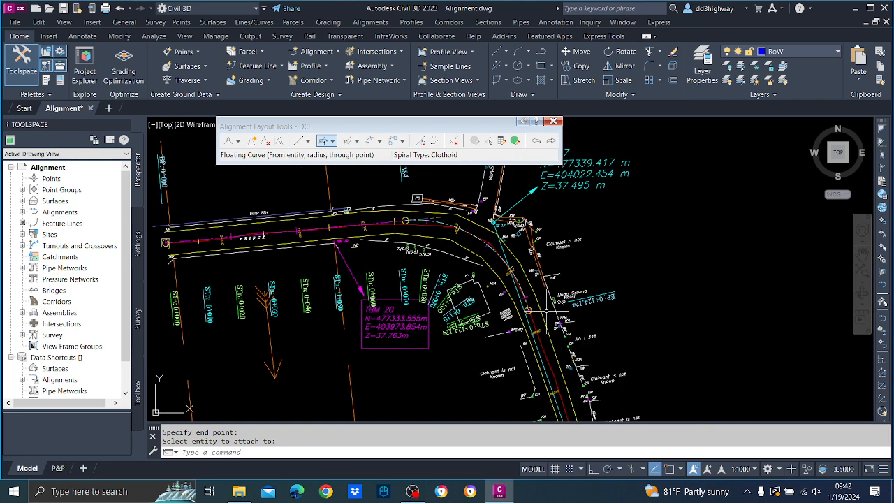
pyautogui.moveTo(571, 342)
pyautogui.mouseDown(button='middle')
pyautogui.moveTo(546, 201)
pyautogui.moveTo(560, 290)
pyautogui.mouseUp(button='middle')
pyautogui.scroll(-2, 520, 231)
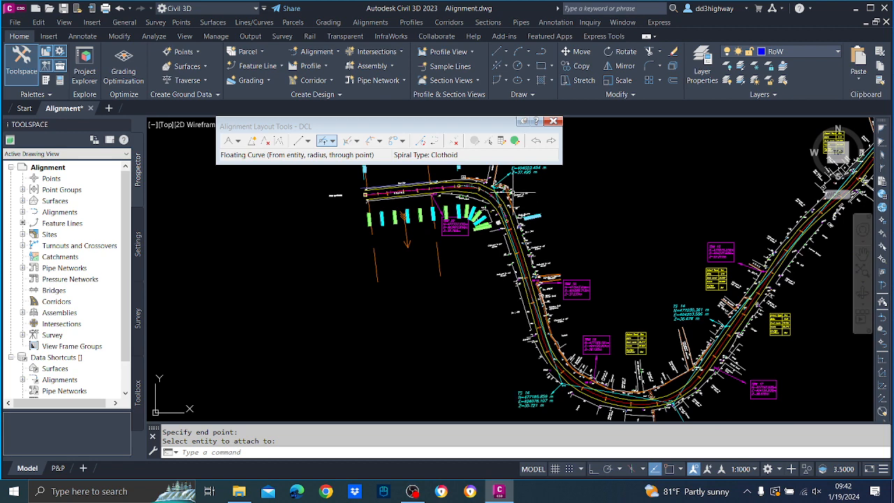
pyautogui.click(308, 140)
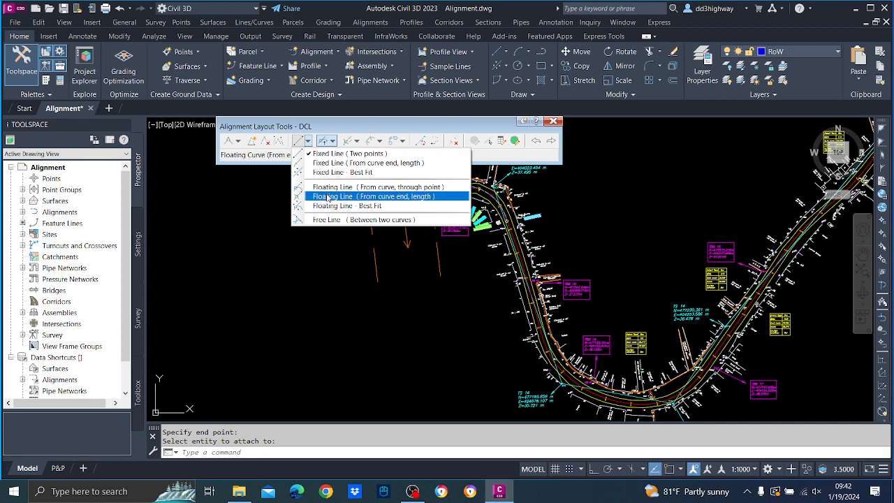
pyautogui.click(328, 190)
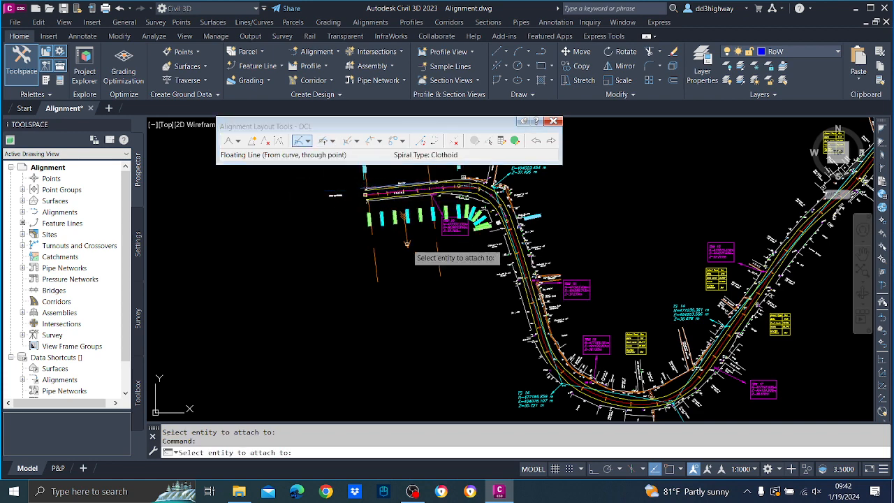
pyautogui.scroll(3, 518, 249)
pyautogui.scroll(5, 517, 244)
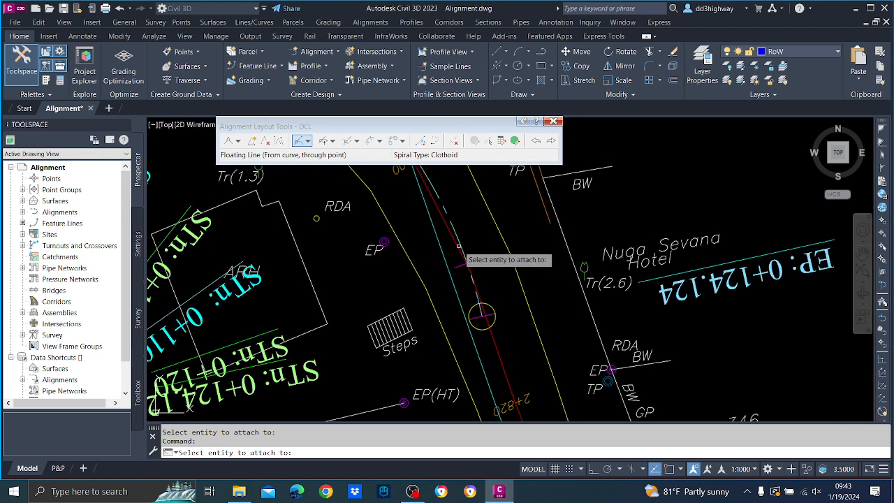
pyautogui.scroll(-2, 521, 318)
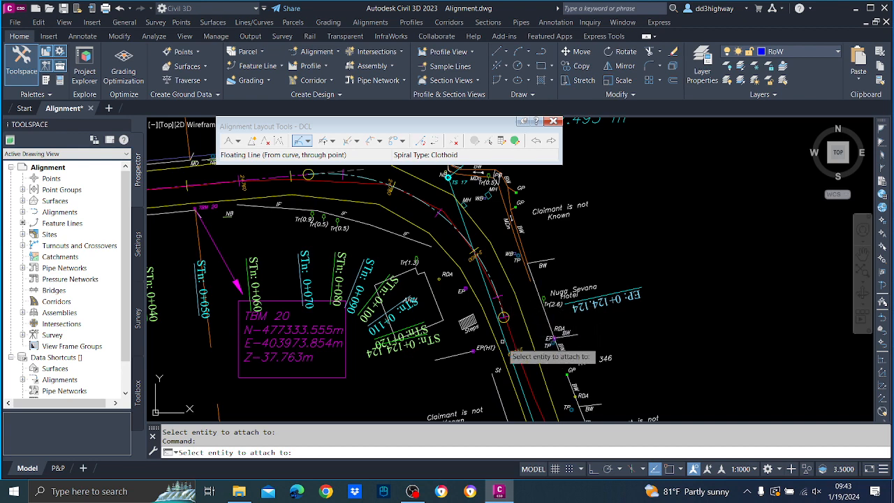
pyautogui.scroll(1, 504, 343)
pyautogui.scroll(2, 503, 307)
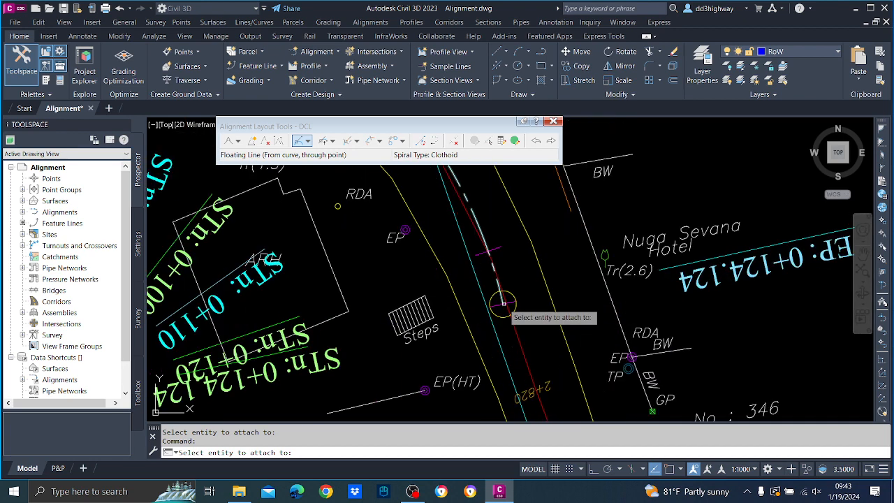
pyautogui.scroll(-3, 518, 368)
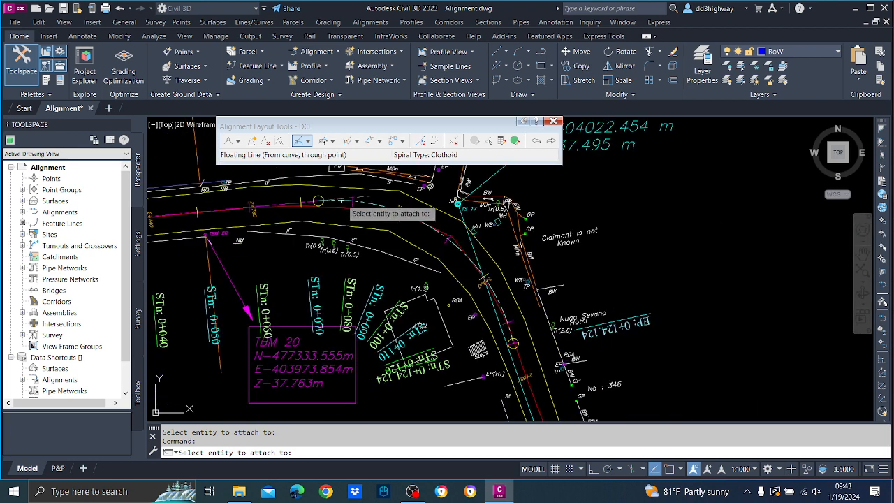
pyautogui.click(342, 201)
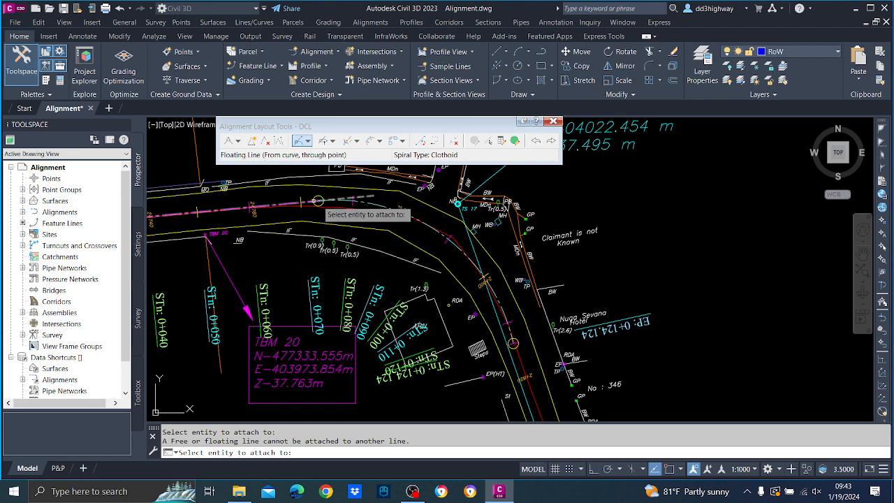
pyautogui.scroll(4, 494, 325)
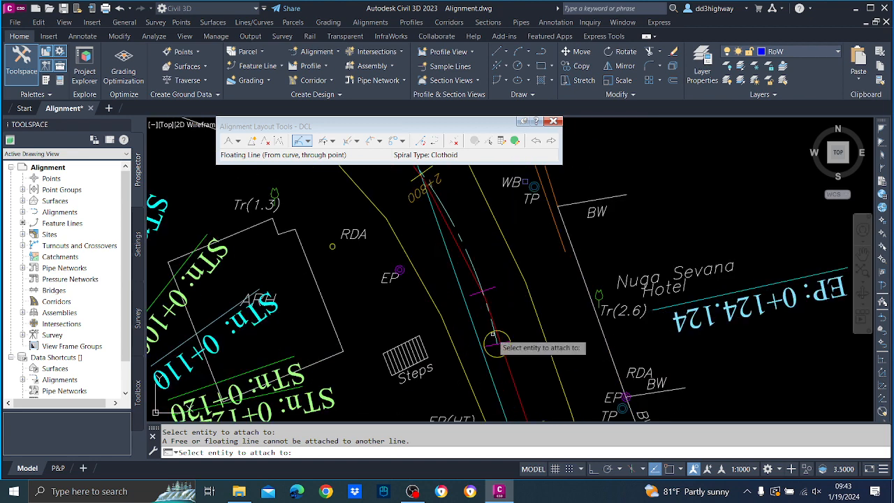
pyautogui.click(494, 341)
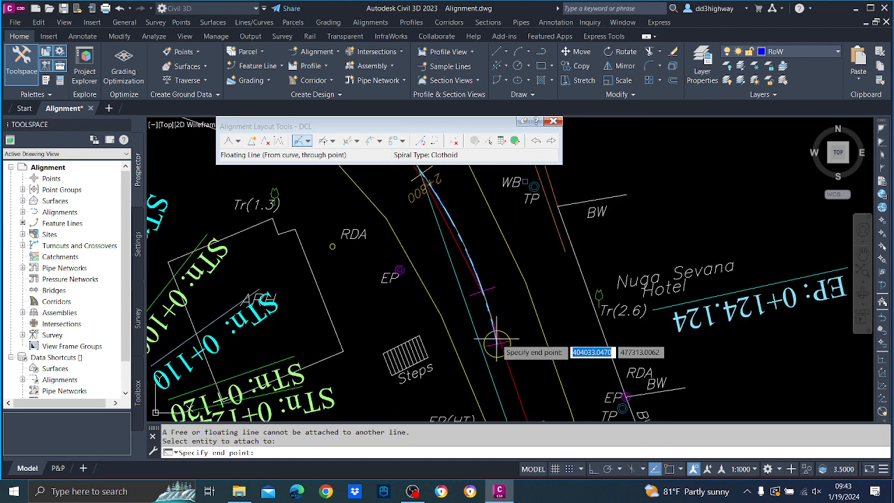
# - Examine how the floating line preview runs between the road edges from the 35 m curve past TBM 19 toward TS 16
pyautogui.scroll(-6, 494, 342)
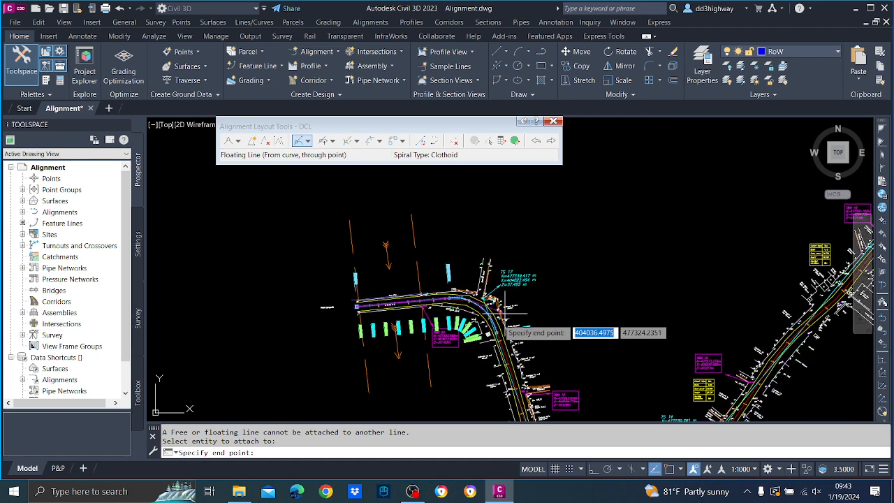
pyautogui.scroll(5, 504, 318)
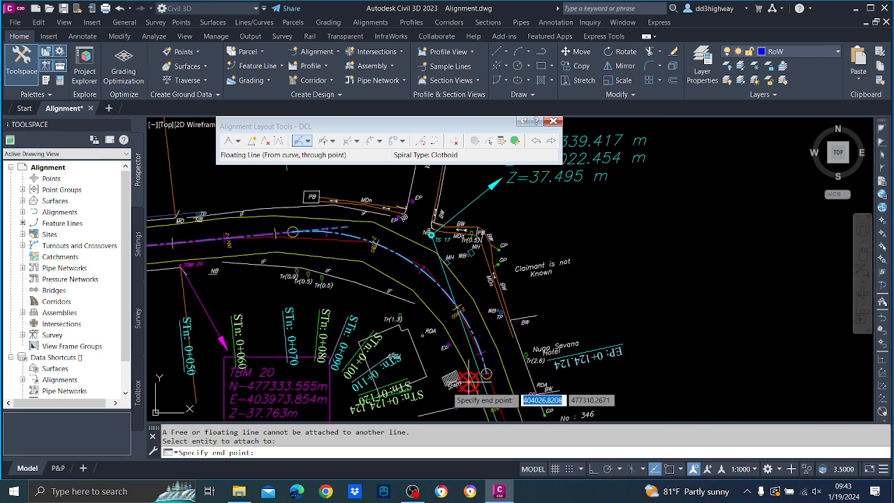
pyautogui.scroll(2, 454, 377)
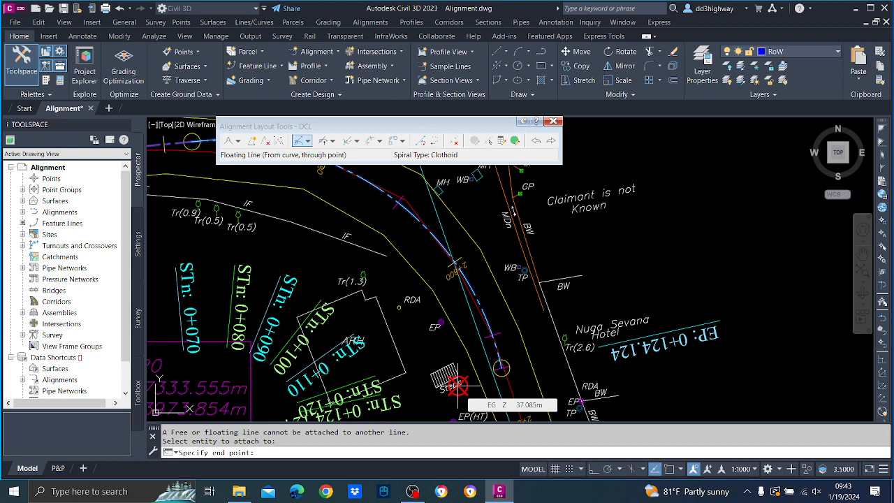
pyautogui.scroll(-5, 531, 311)
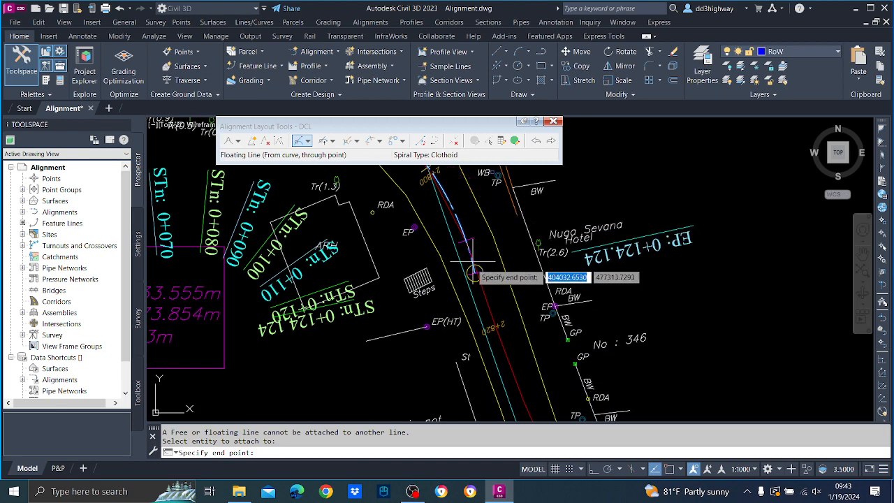
pyautogui.moveTo(531, 334); pyautogui.dragTo(507, 218, button='middle')
pyautogui.scroll(-4, 517, 233)
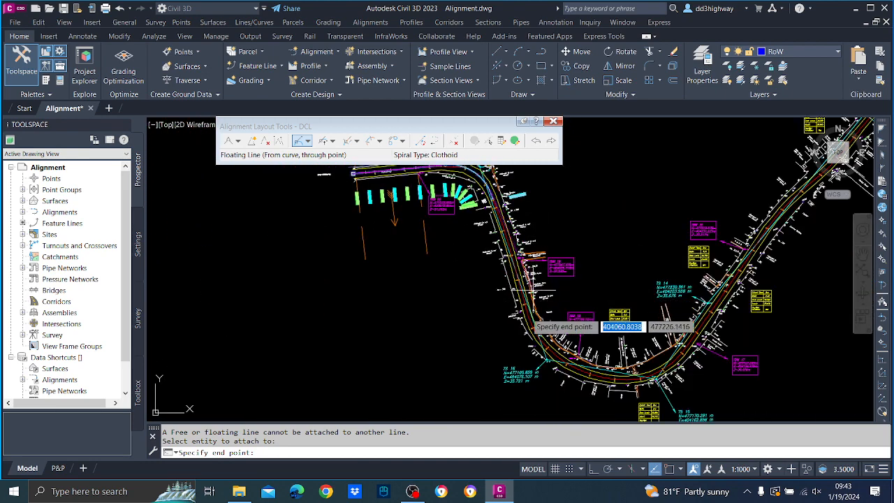
pyautogui.scroll(2, 530, 347)
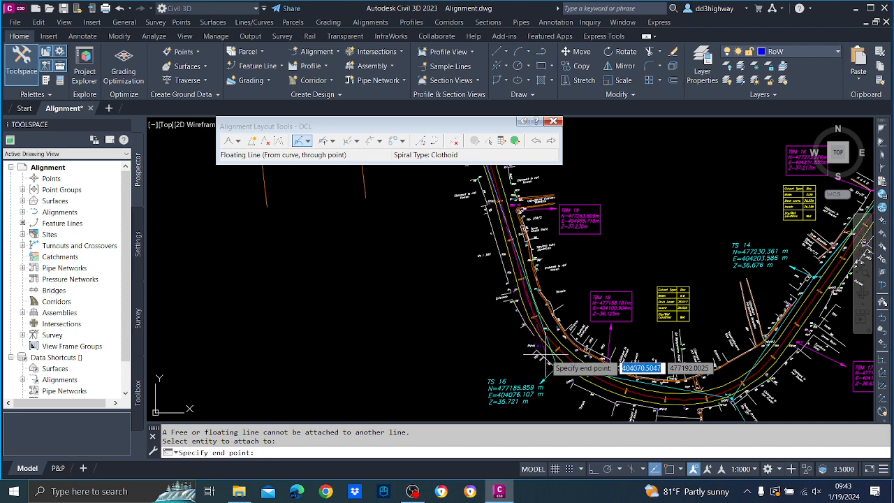
pyautogui.moveTo(543, 354); pyautogui.dragTo(548, 445, button='middle')
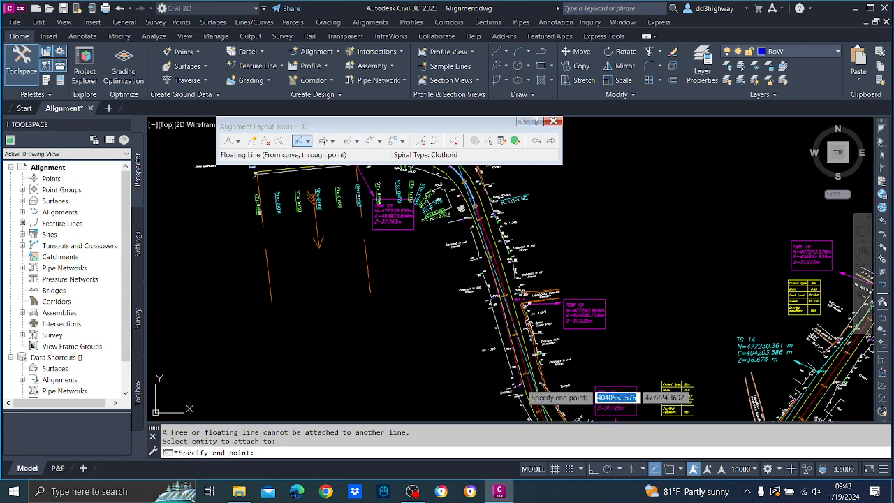
pyautogui.scroll(1, 534, 363)
pyautogui.scroll(1, 544, 336)
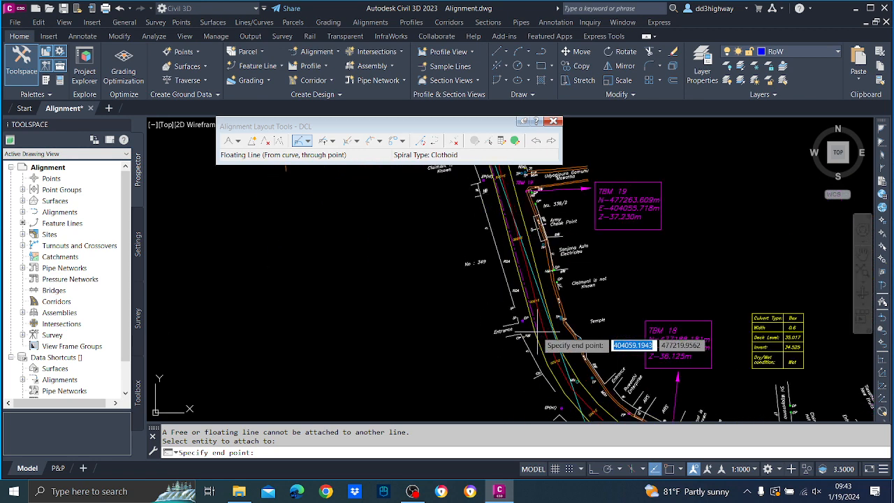
pyautogui.scroll(-3, 546, 338)
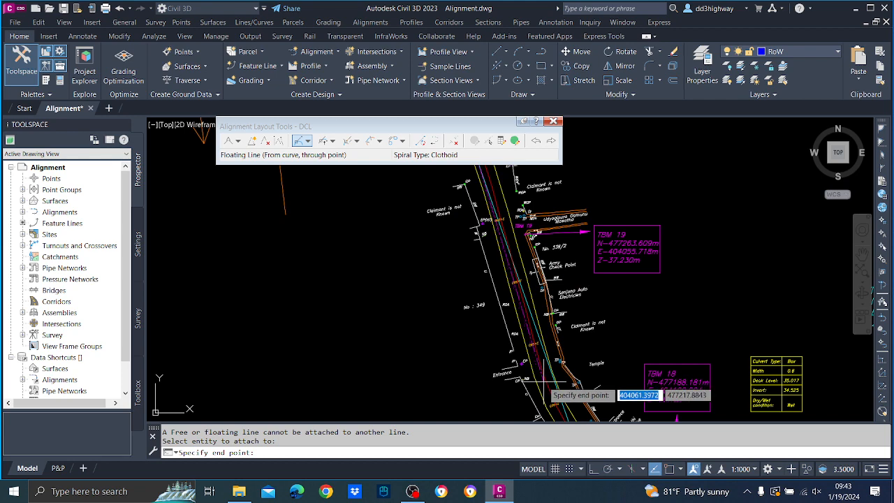
pyautogui.moveTo(565, 318); pyautogui.dragTo(523, 395, button='middle')
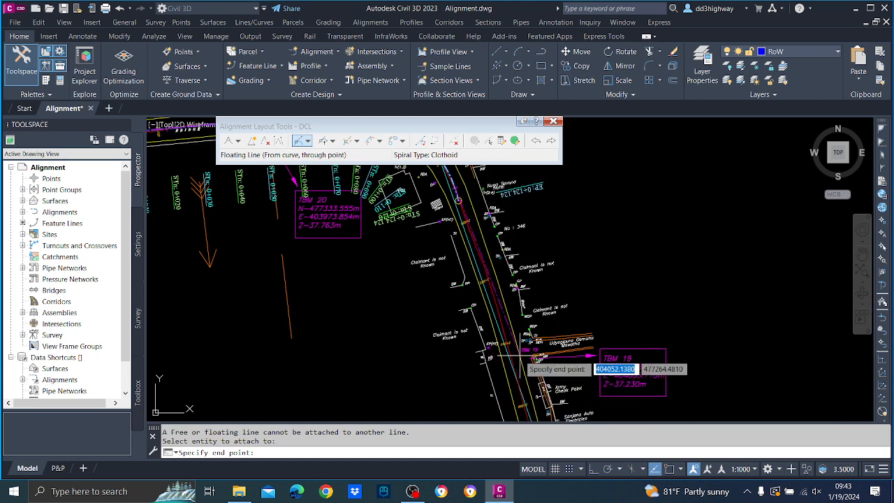
pyautogui.moveTo(524, 356)
pyautogui.mouseDown(button='middle')
pyautogui.moveTo(562, 248)
pyautogui.moveTo(573, 275)
pyautogui.moveTo(576, 248)
pyautogui.moveTo(562, 229)
pyautogui.mouseUp(button='middle')
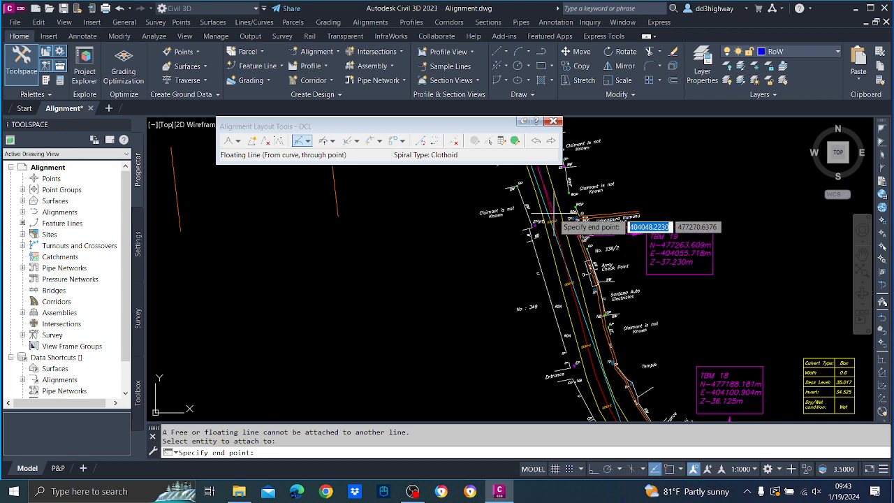
pyautogui.moveTo(573, 274); pyautogui.dragTo(587, 349, button='middle')
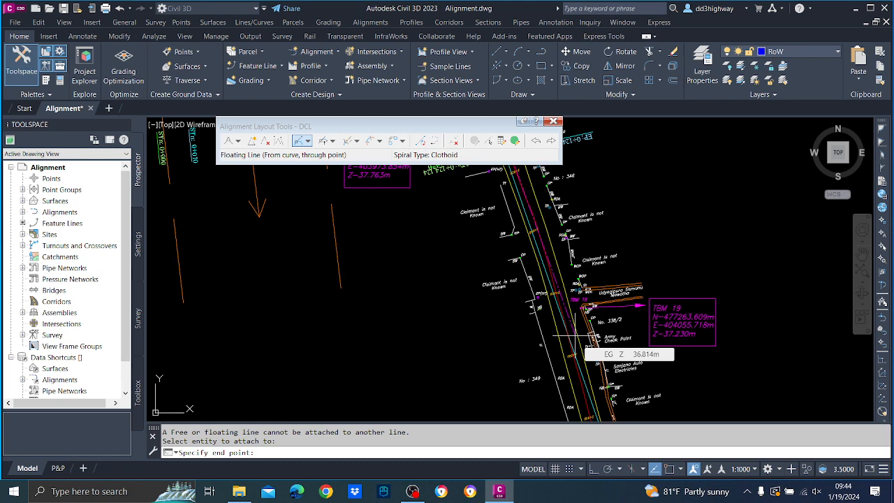
pyautogui.scroll(-5, 583, 391)
pyautogui.scroll(3, 585, 399)
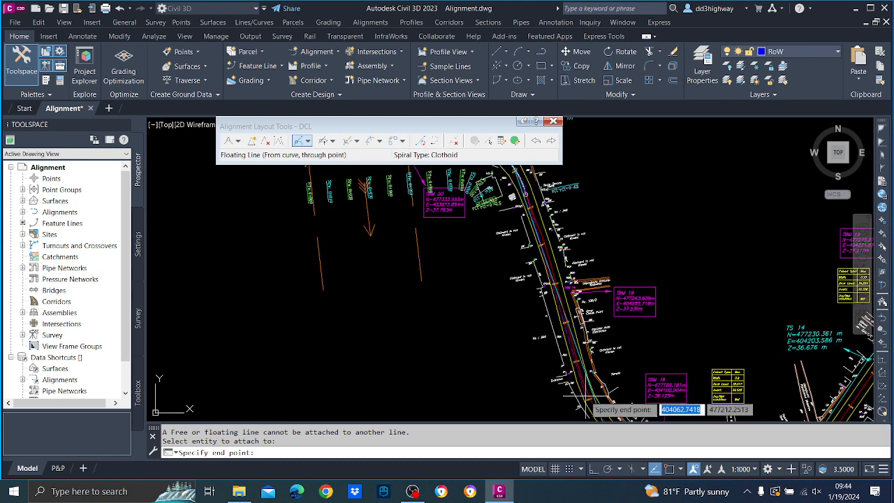
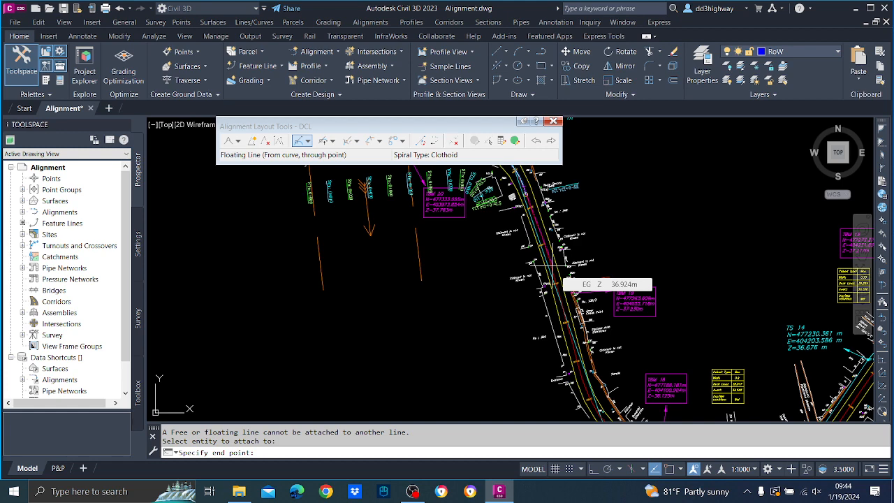
# - End the floating line just south of survey station TS 16, beyond the road's outer edge, and finish the command
pyautogui.scroll(2, 555, 266)
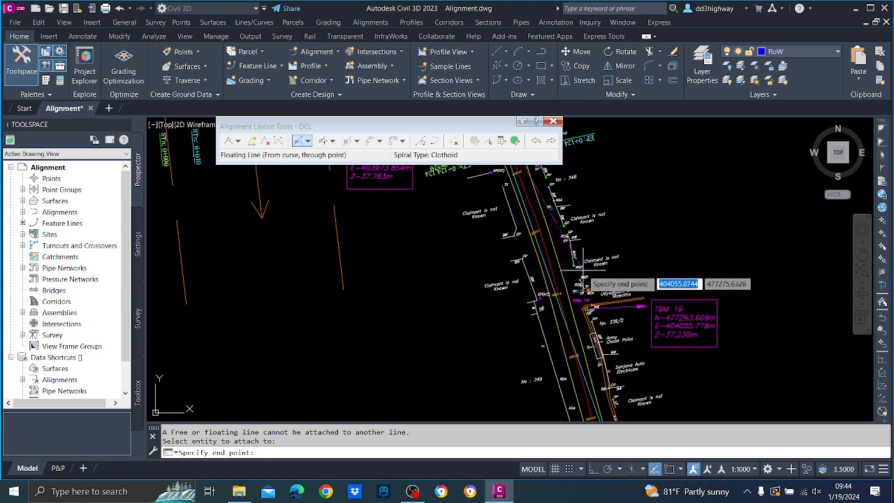
pyautogui.scroll(-3, 594, 278)
pyautogui.moveTo(601, 376); pyautogui.dragTo(576, 354, button='middle')
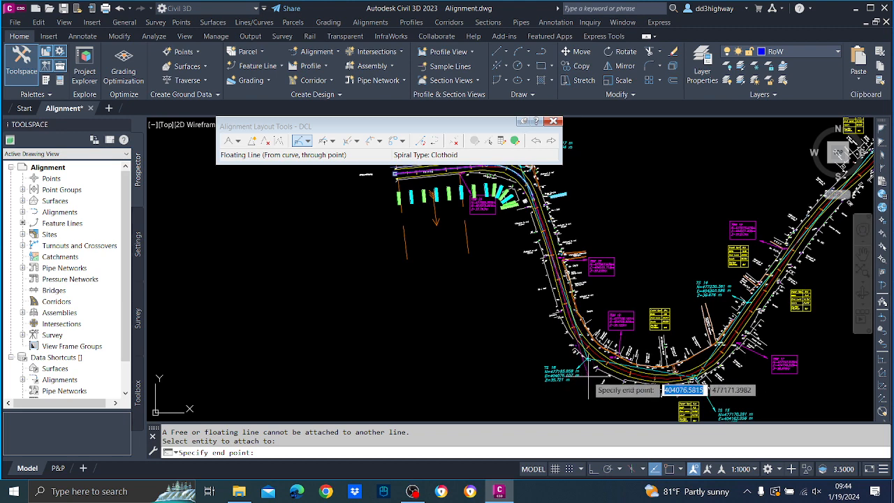
pyautogui.scroll(2, 589, 389)
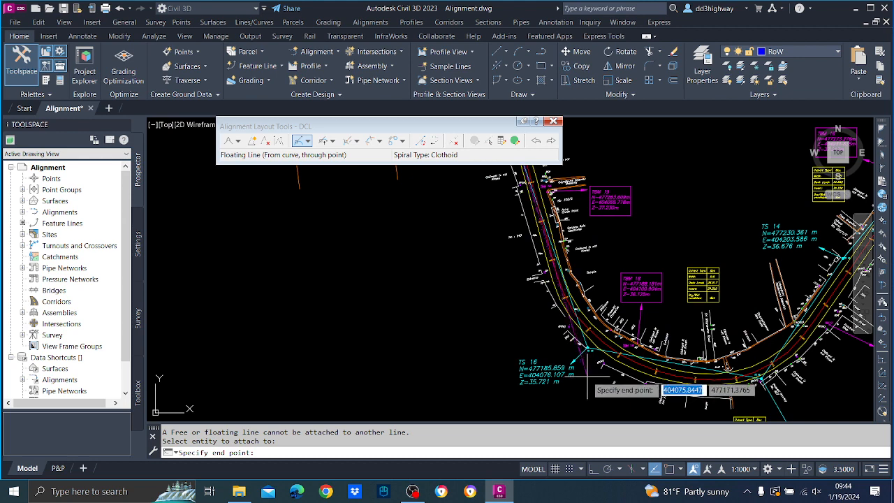
pyautogui.click(588, 376)
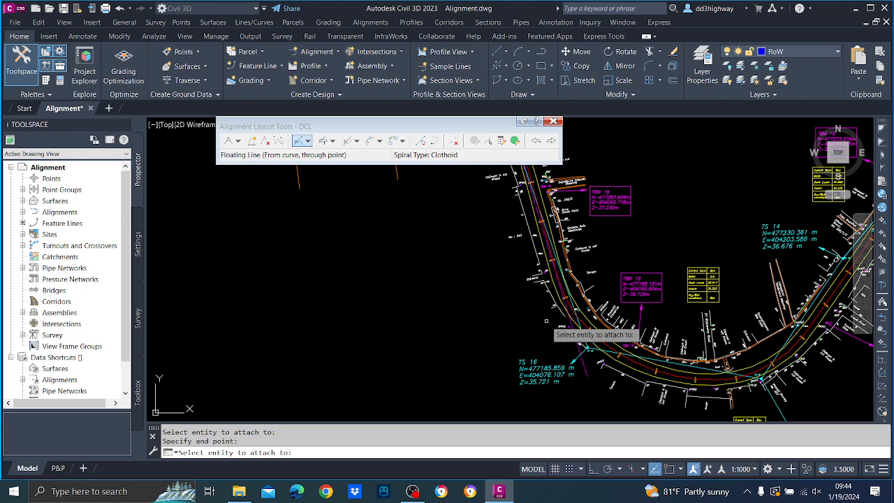
pyautogui.press('Return')
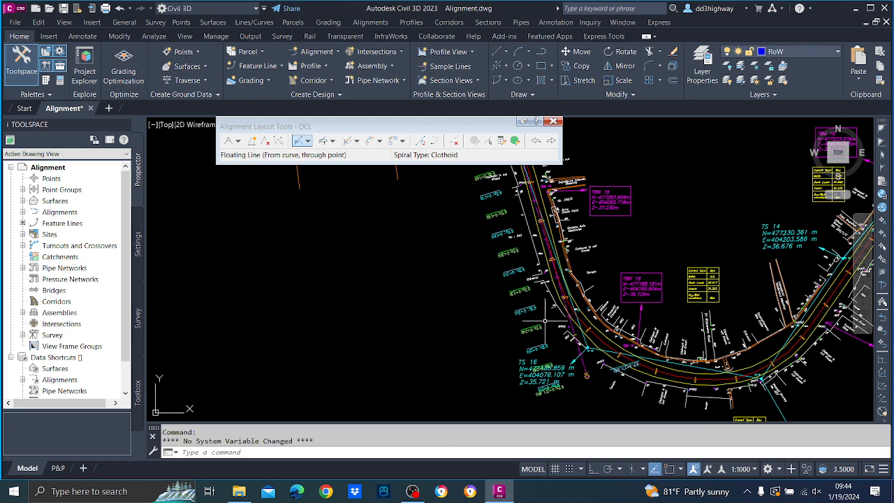
# - Begin a Start, End, Direction arc on the road centreline between chainages 2+900 and 2+920, north of TS 16
pyautogui.moveTo(624, 251); pyautogui.dragTo(441, 235, button='middle')
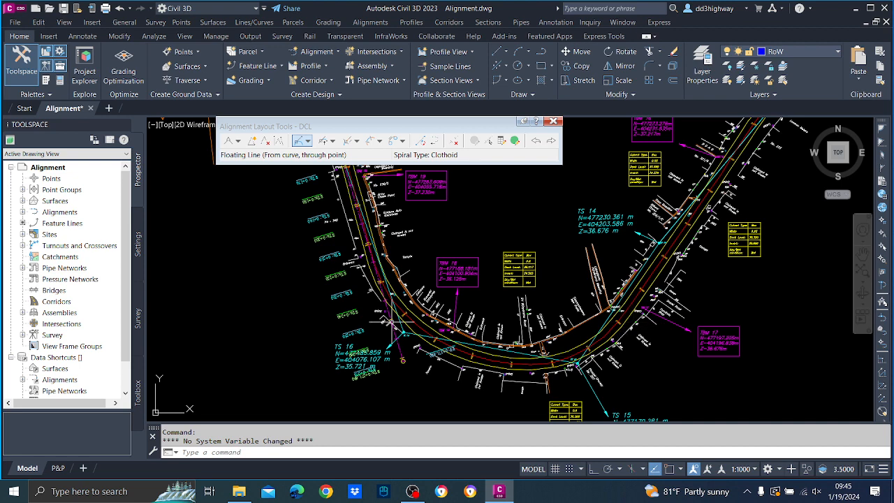
pyautogui.click(379, 284)
pyautogui.click(530, 53)
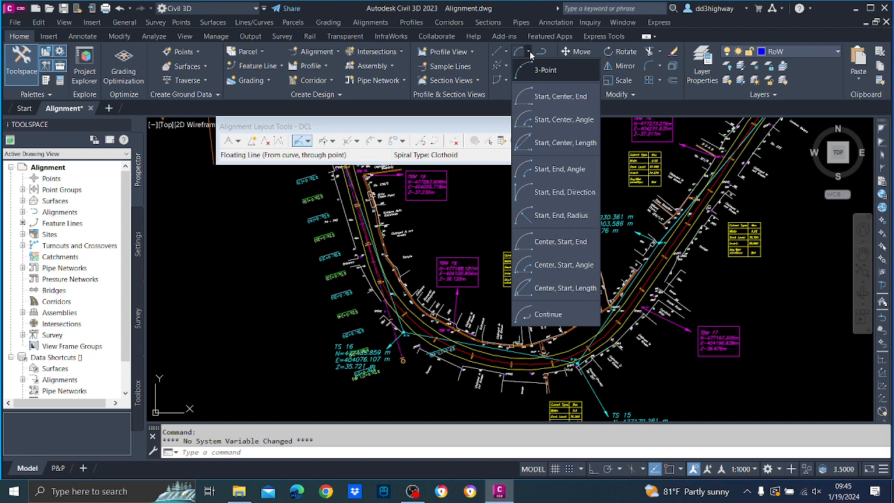
pyautogui.click(544, 190)
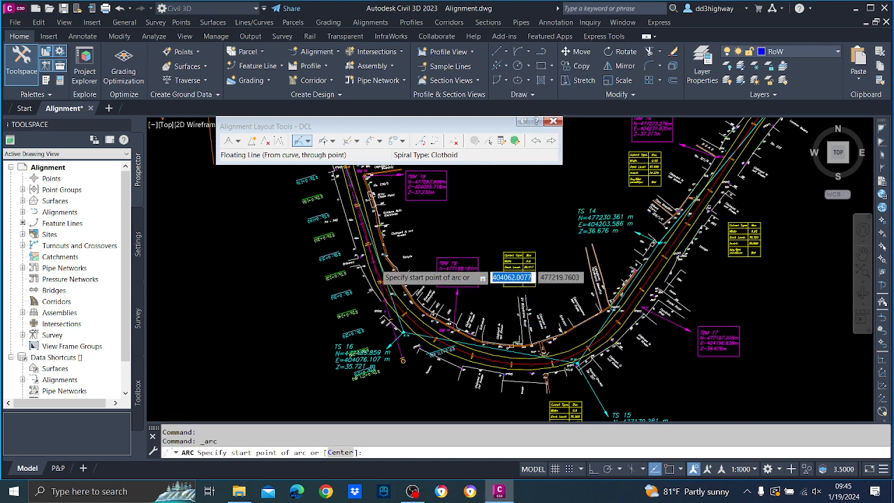
pyautogui.scroll(5, 375, 264)
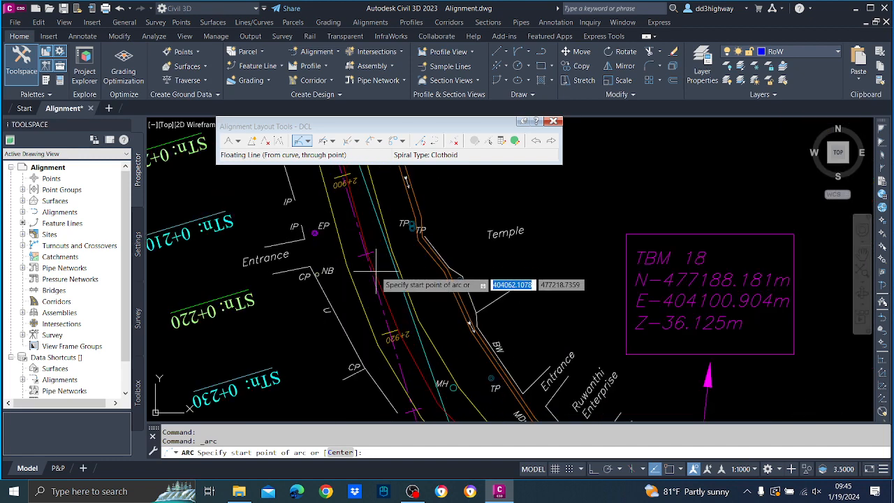
pyautogui.click(373, 266)
# - End the arc on the road centreline just past TS 15 and set its start tangent direction so it follows the red centreline
pyautogui.scroll(-5, 446, 311)
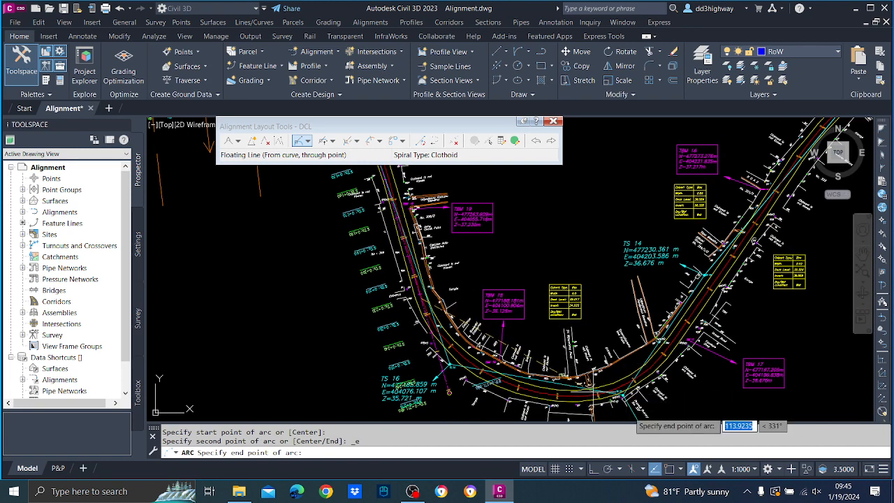
pyautogui.click(647, 368)
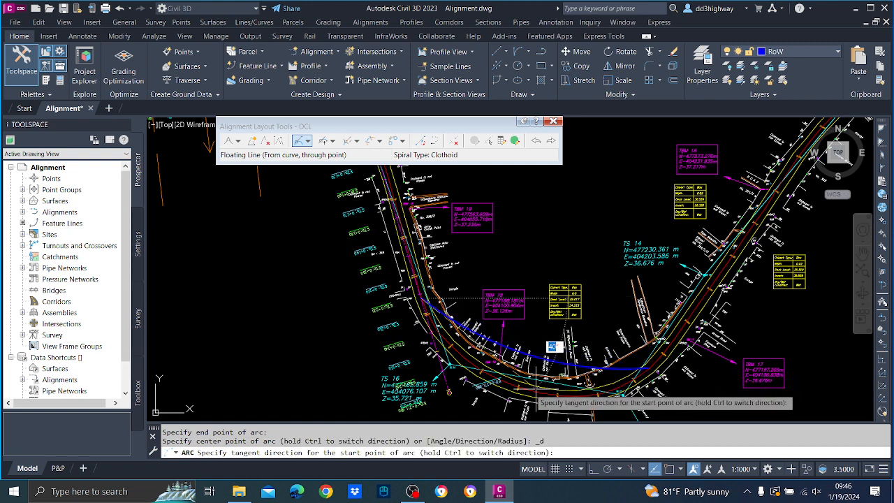
pyautogui.moveTo(529, 384); pyautogui.dragTo(581, 288, button='middle')
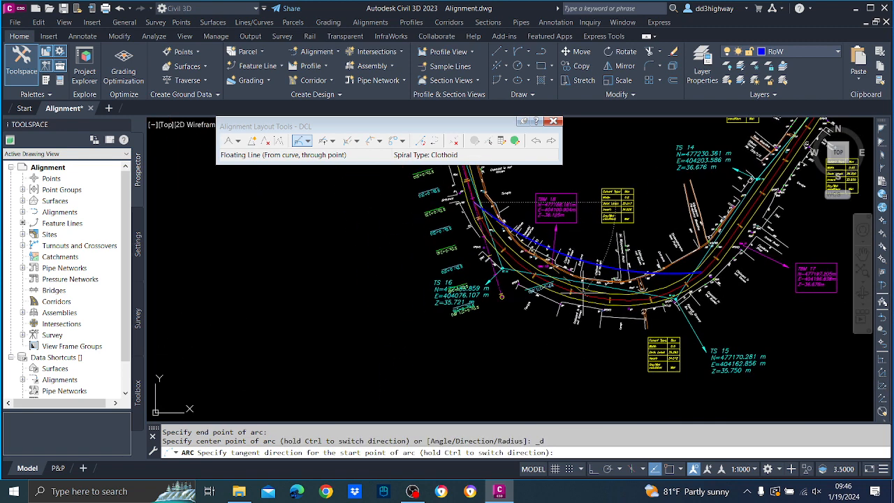
pyautogui.click(530, 339)
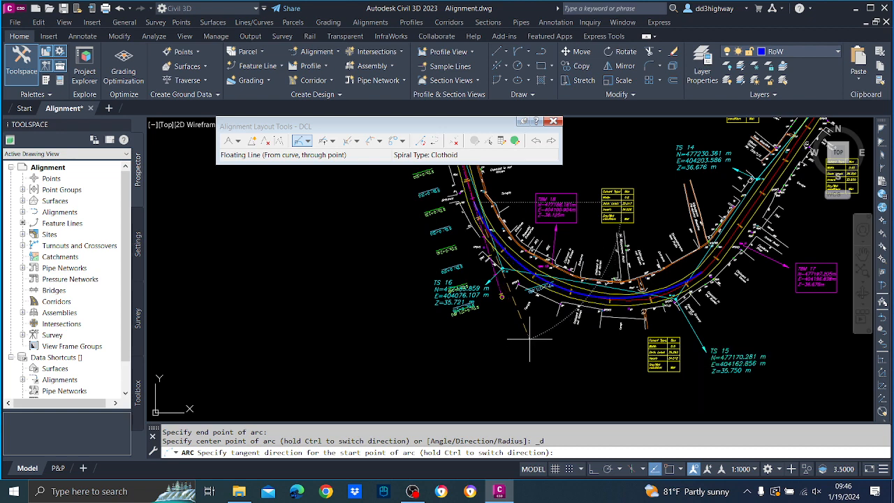
# - List the properties of the trial arc around the bend to read its radius, closing the listing when done
pyautogui.click(678, 285)
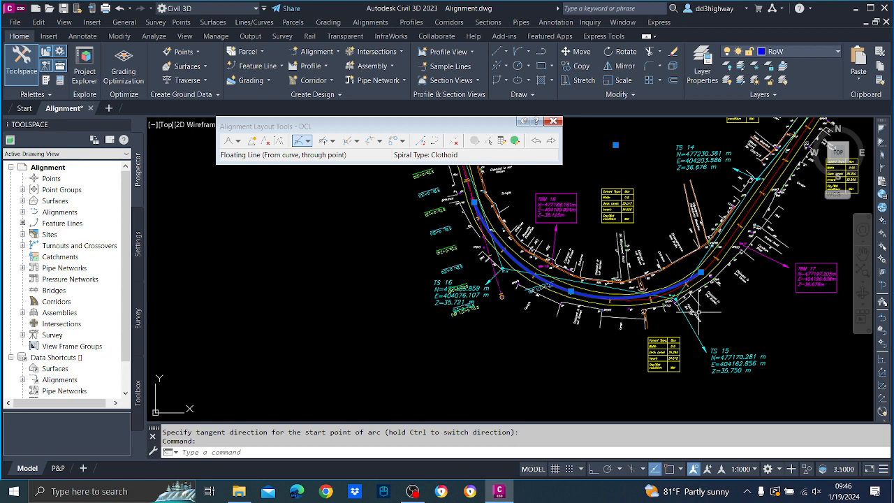
pyautogui.write('LI')
pyautogui.press('Return')
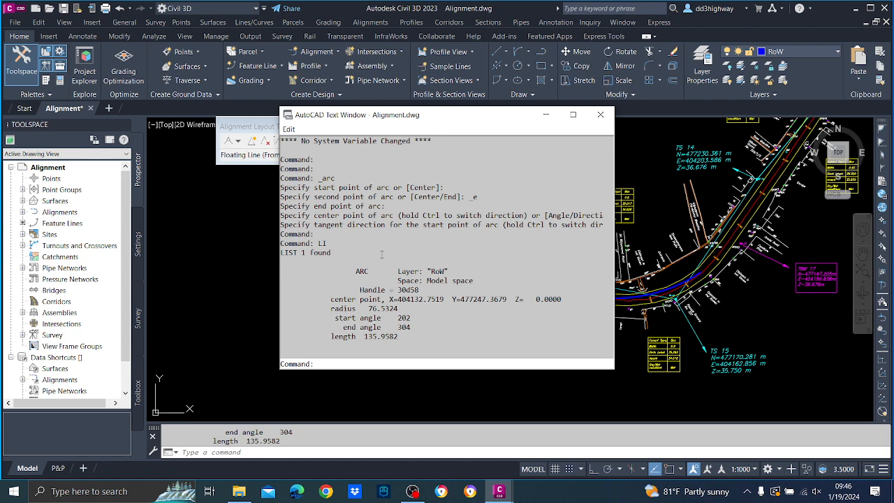
pyautogui.click(599, 115)
# - Erase the trial arc drawn around the bend between TS 16 and TS 15
pyautogui.scroll(2, 671, 312)
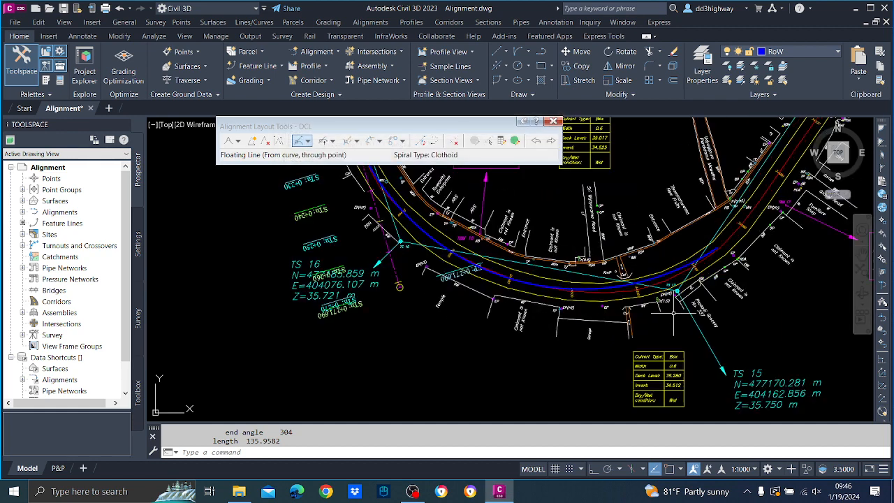
pyautogui.click(661, 280)
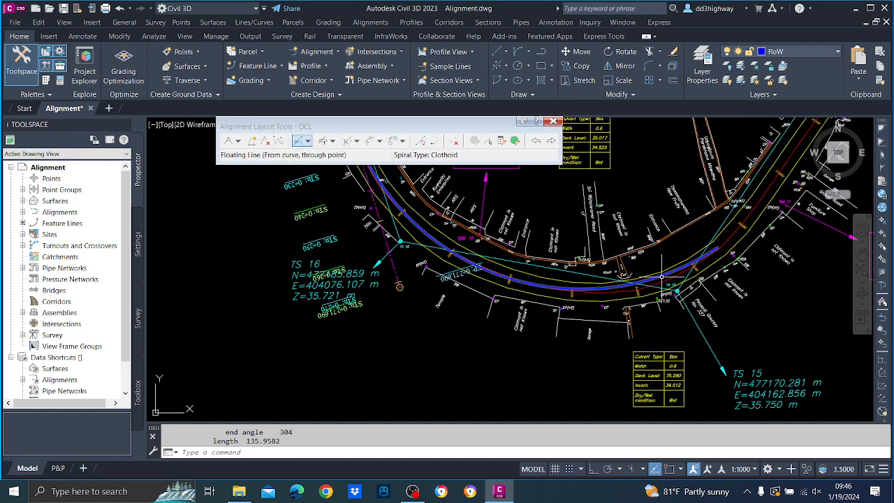
pyautogui.press('Delete')
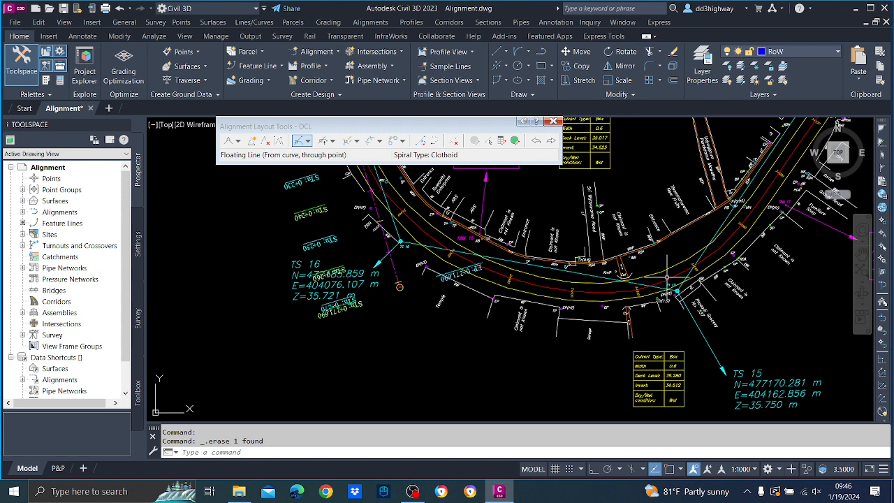
# - Open the alignment layout's curve creation options for the bend between TS 16 and TS 15
pyautogui.scroll(-2, 626, 352)
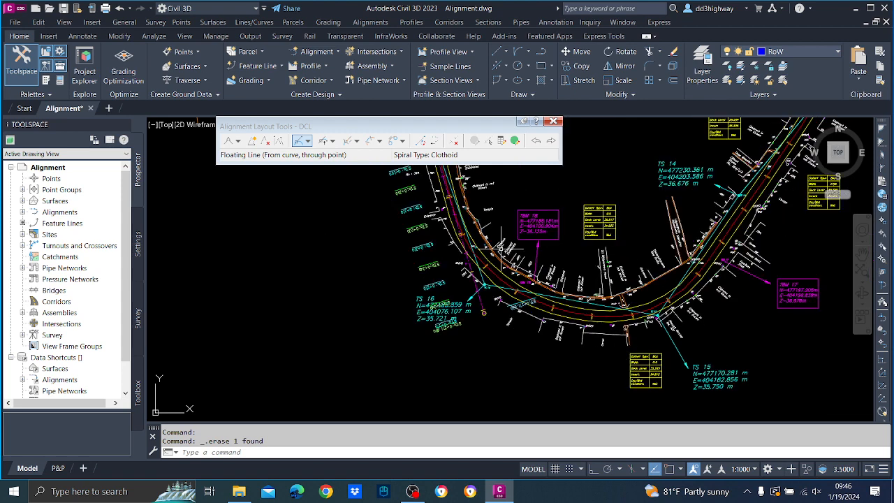
pyautogui.moveTo(648, 288); pyautogui.dragTo(639, 338, button='middle')
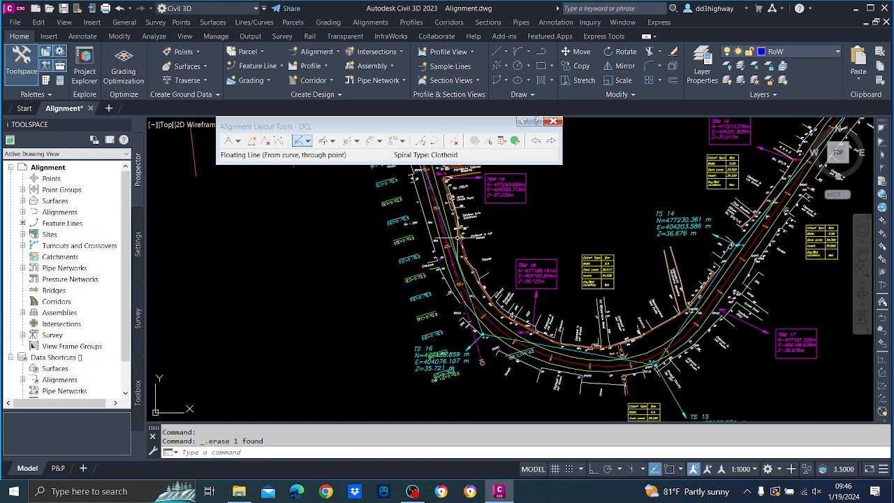
pyautogui.click(332, 142)
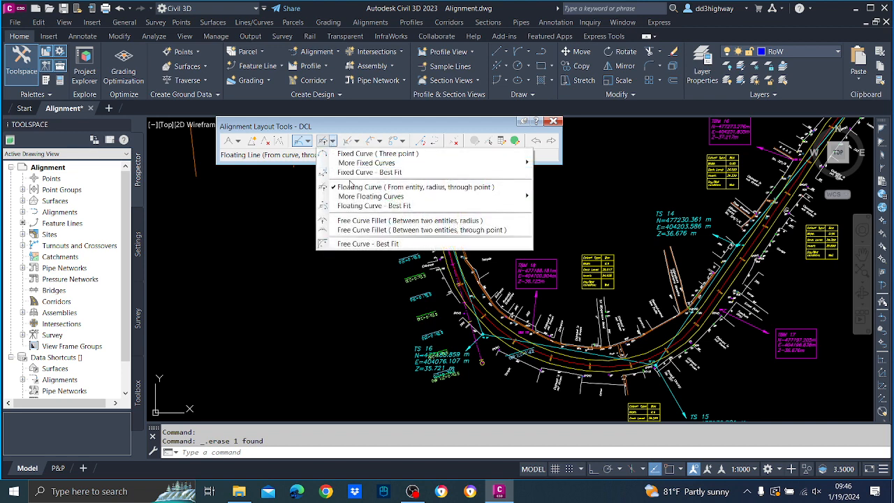
# - Add a 75 m radius floating curve, less than 180°, from the tangent ending near TS 16 to the road centreline near TS 15
pyautogui.click(351, 188)
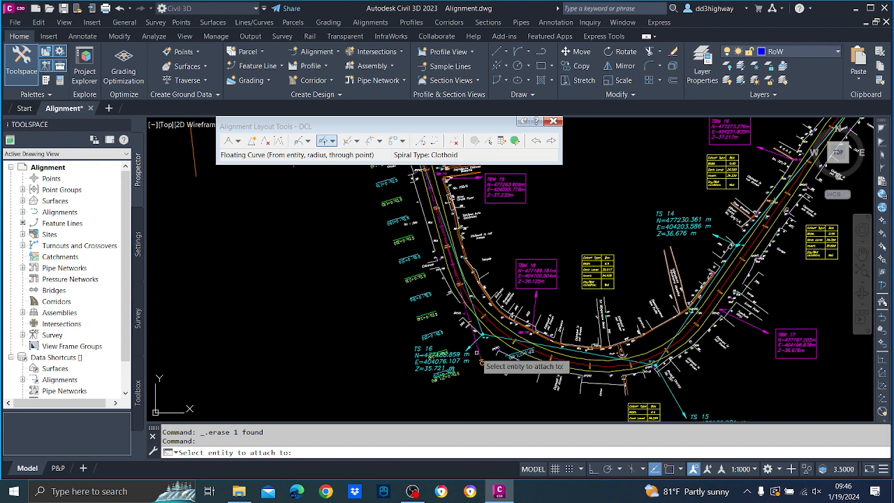
pyautogui.click(481, 362)
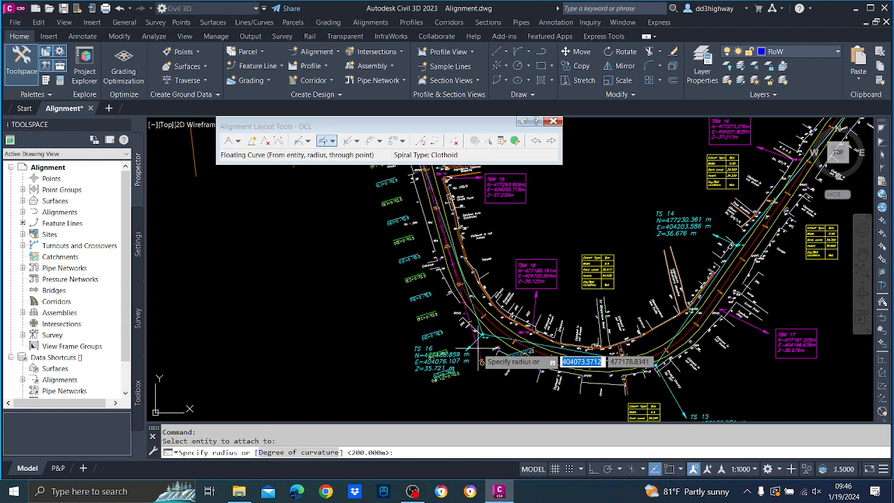
pyautogui.moveTo(572, 364); pyautogui.dragTo(476, 362, button='middle')
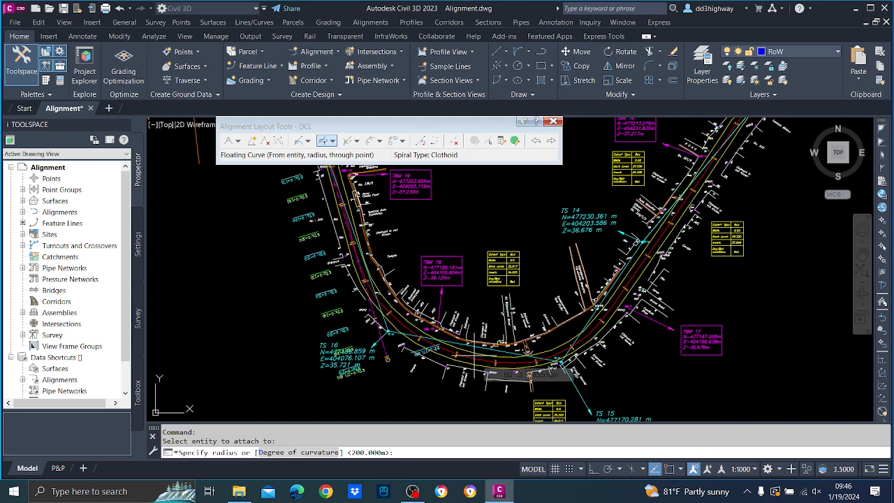
pyautogui.write('75')
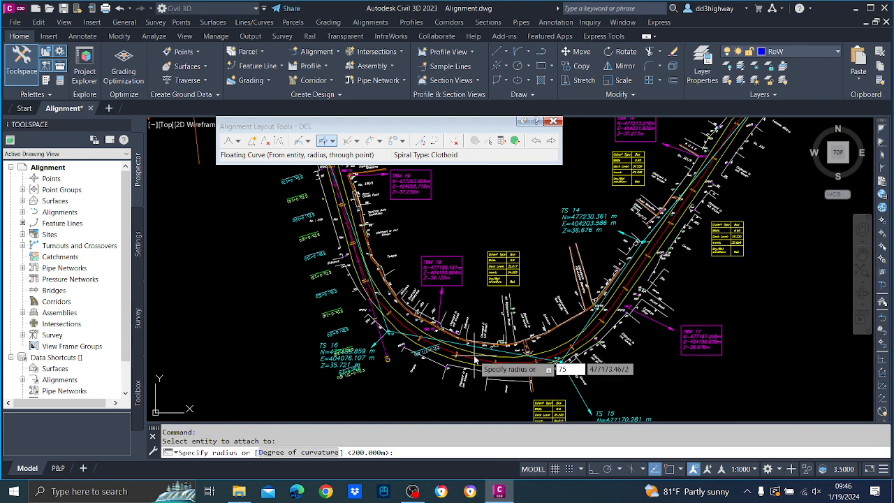
pyautogui.press('Return')
pyautogui.press('Return')
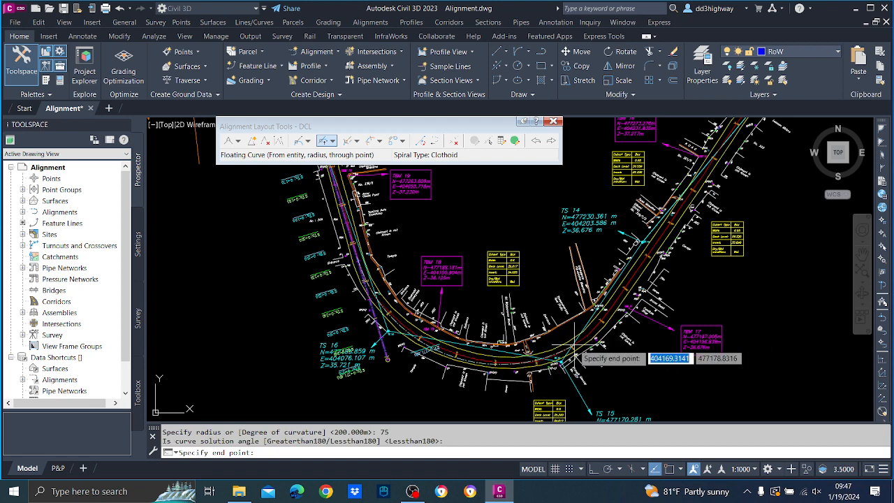
pyautogui.scroll(5, 574, 351)
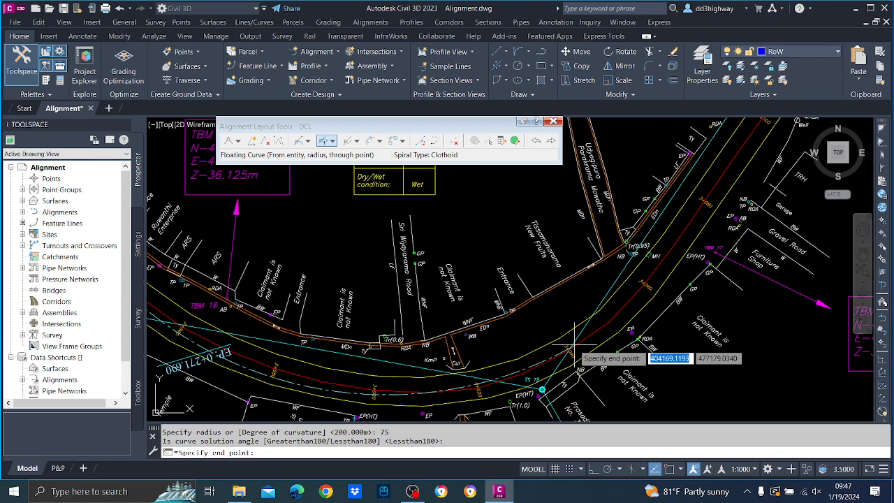
pyautogui.moveTo(571, 346); pyautogui.dragTo(673, 317, button='middle')
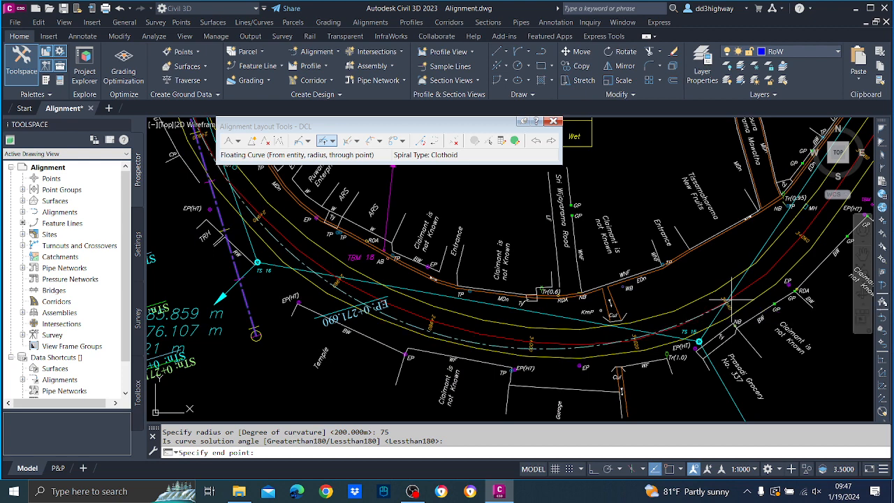
pyautogui.click(726, 300)
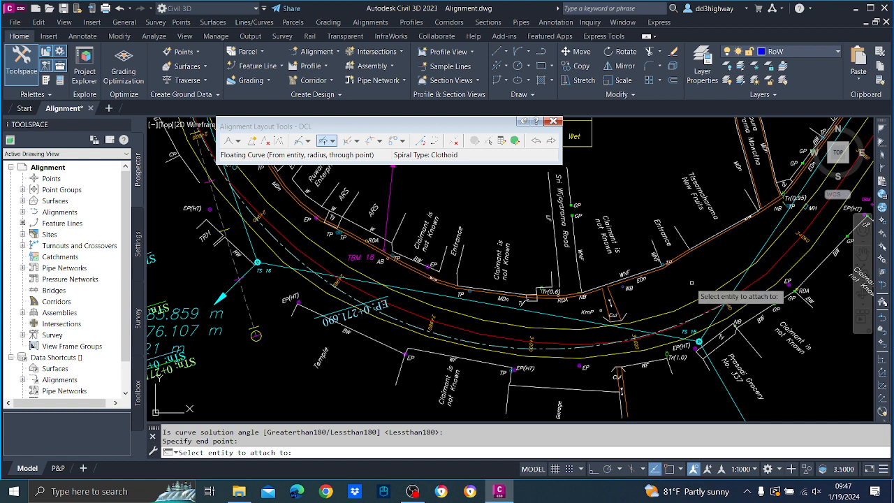
pyautogui.click(701, 290)
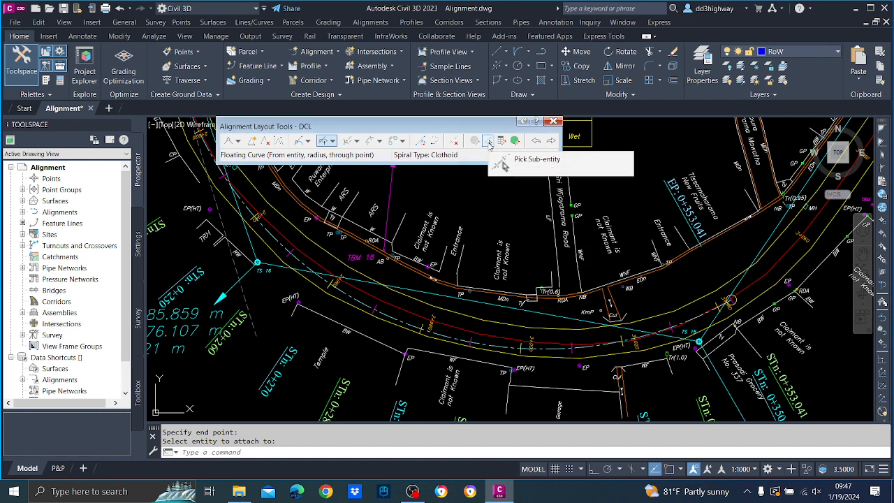
# - Select the new curve as a sub-entity and show its layout parameters in the sub-entity editor
pyautogui.click(490, 144)
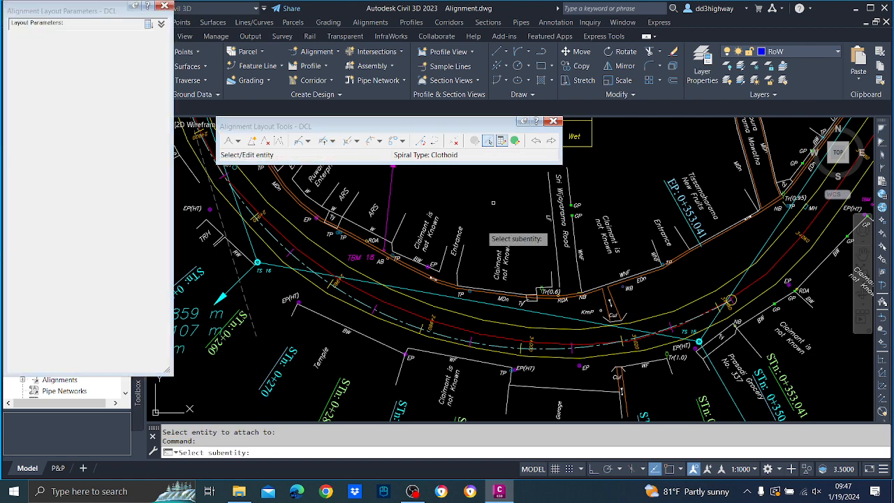
pyautogui.click(418, 328)
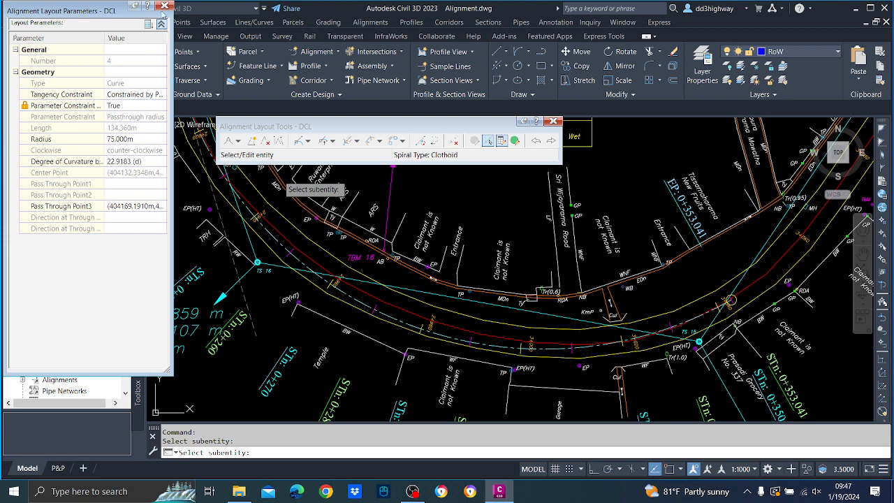
pyautogui.click(164, 6)
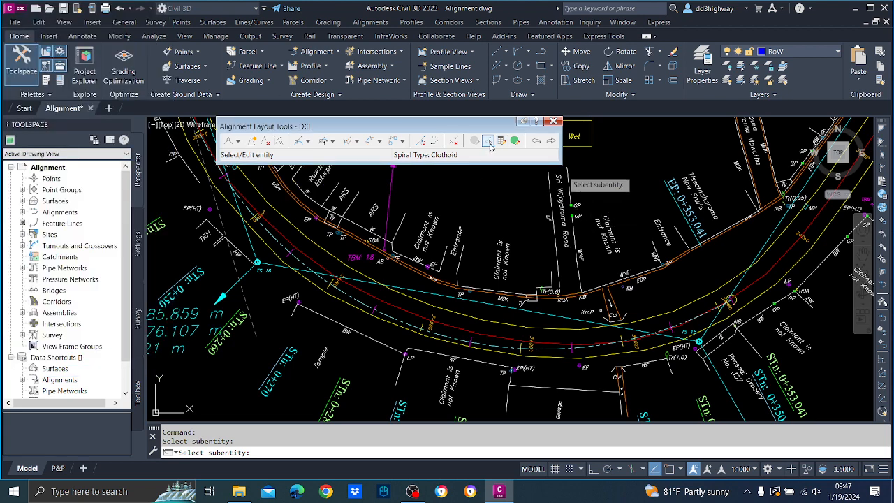
pyautogui.click(488, 142)
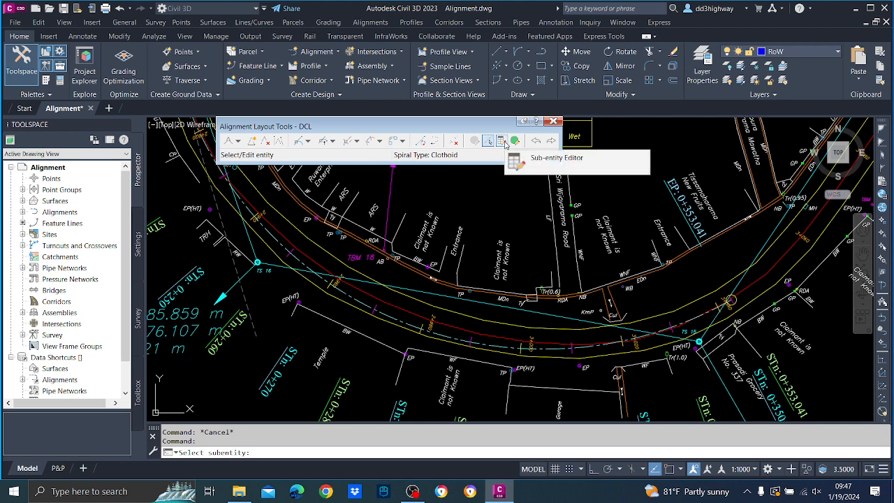
pyautogui.click(500, 142)
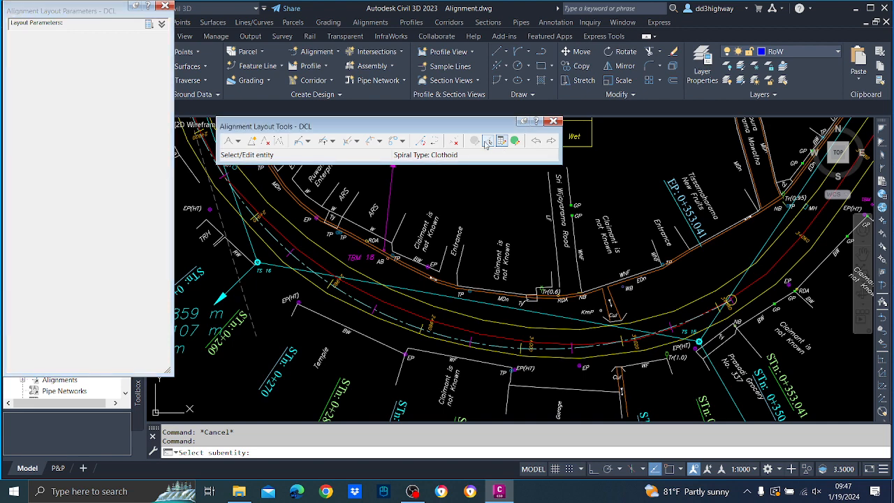
pyautogui.click(487, 142)
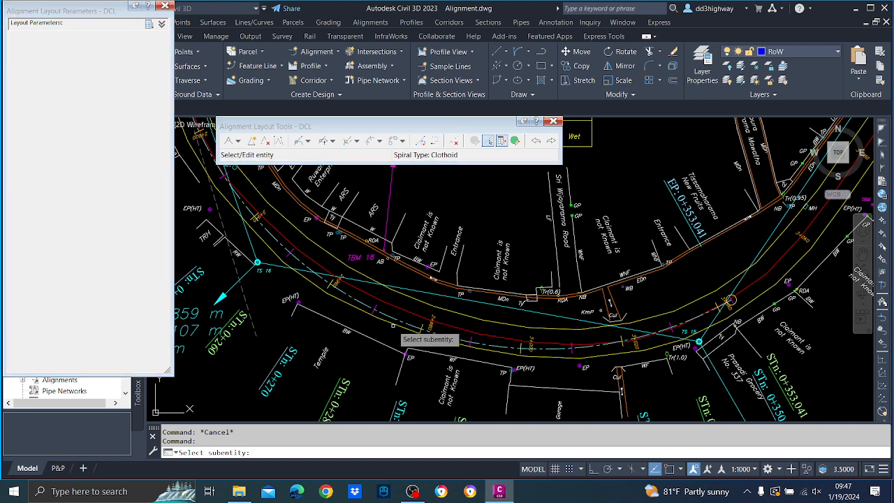
pyautogui.click(409, 324)
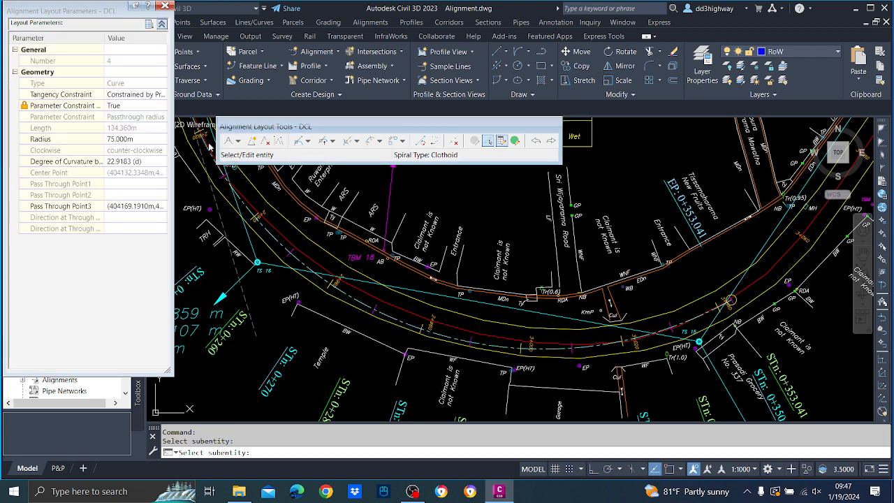
# - Set the floating curve's radius to 80 m
pyautogui.click(148, 138)
pyautogui.write('8')
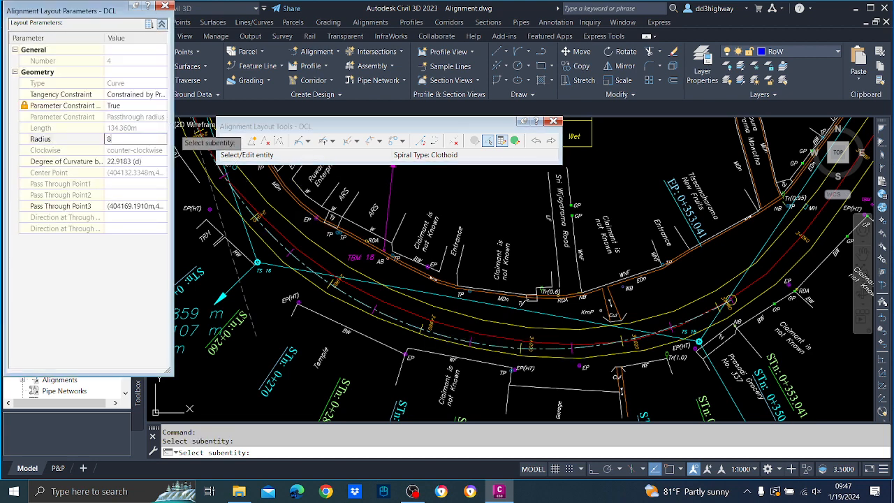
pyautogui.write('0')
pyautogui.press('Return')
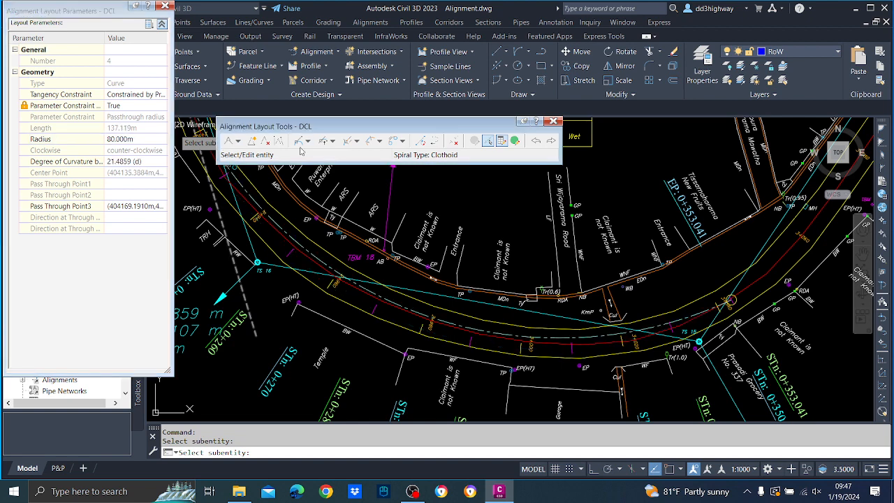
# - Try radii of 77 m and 78 m for the floating curve to compare its fit with the road centreline
pyautogui.click(143, 138)
pyautogui.write('77')
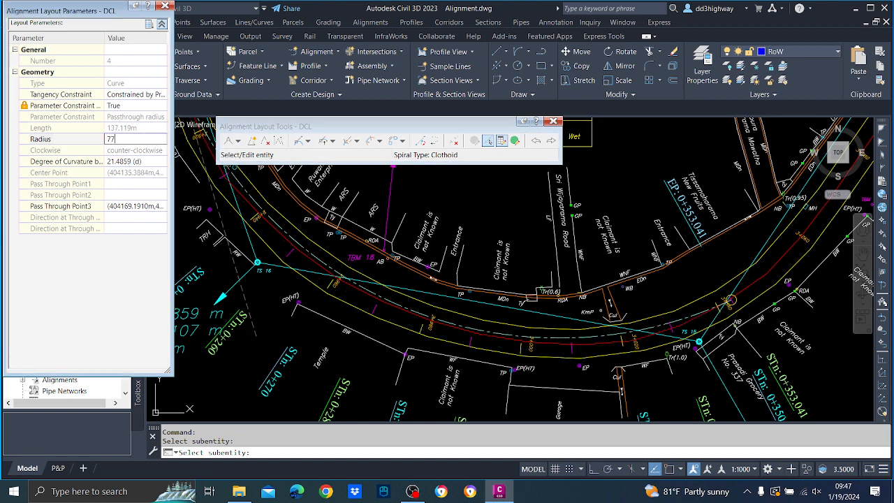
pyautogui.press('Return')
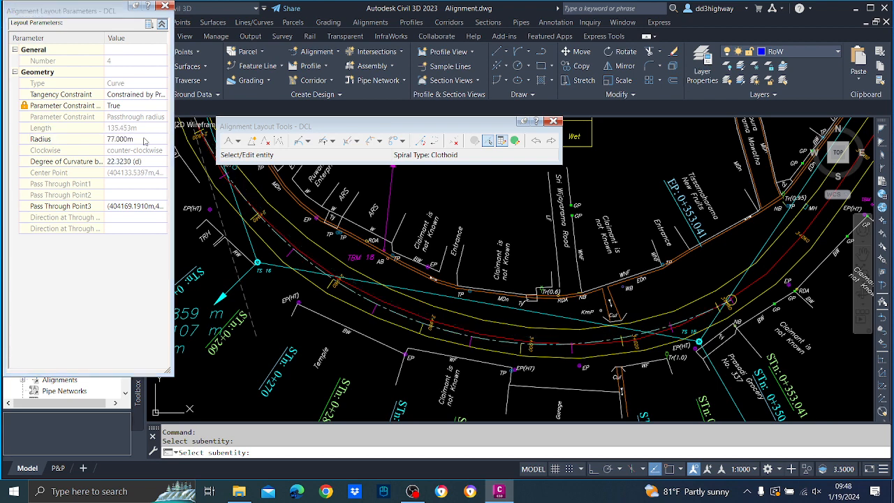
pyautogui.click(128, 143)
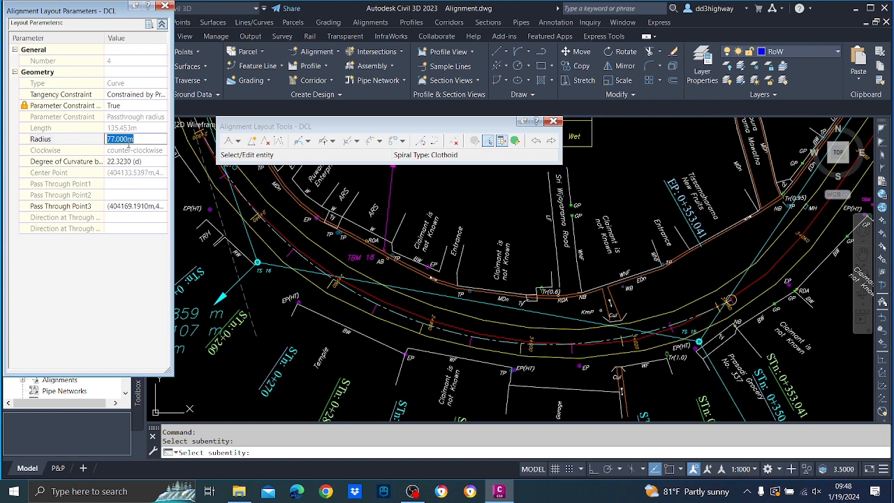
pyautogui.write('78')
pyautogui.press('Return')
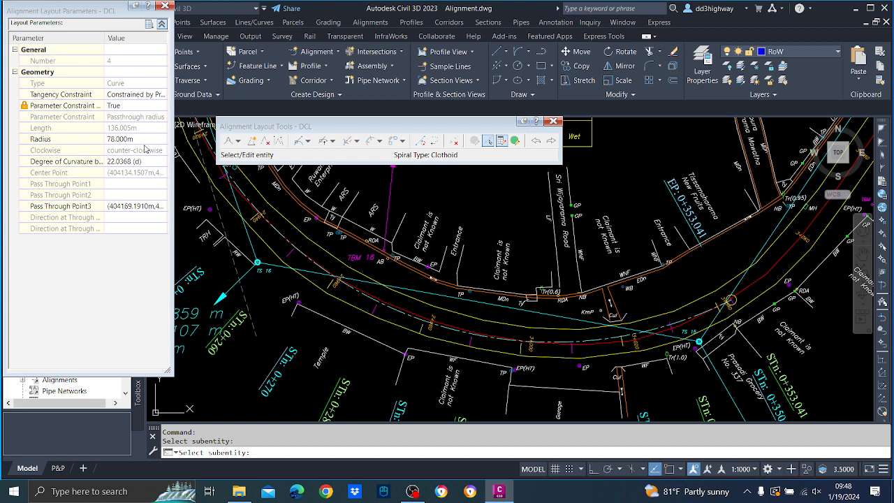
# - Set the curve's radius back to 80 m and finish the sub-entity selection
pyautogui.click(145, 143)
pyautogui.write('80')
pyautogui.press('Return')
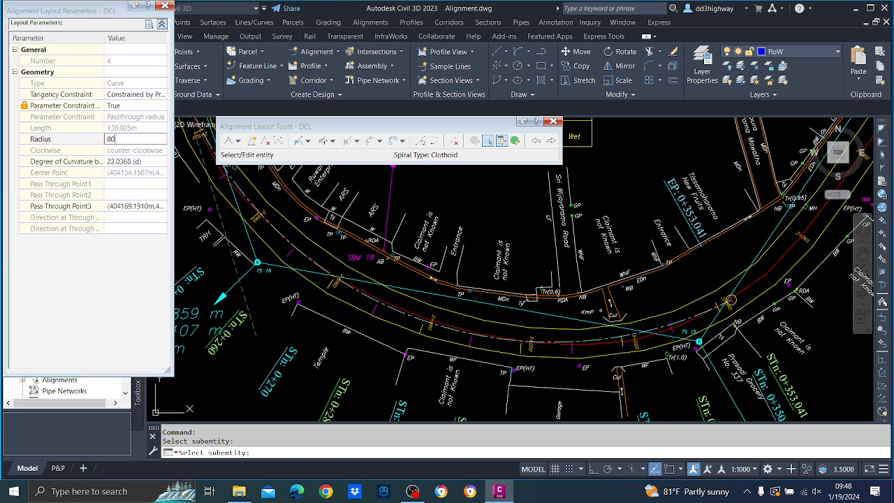
pyautogui.press('Return')
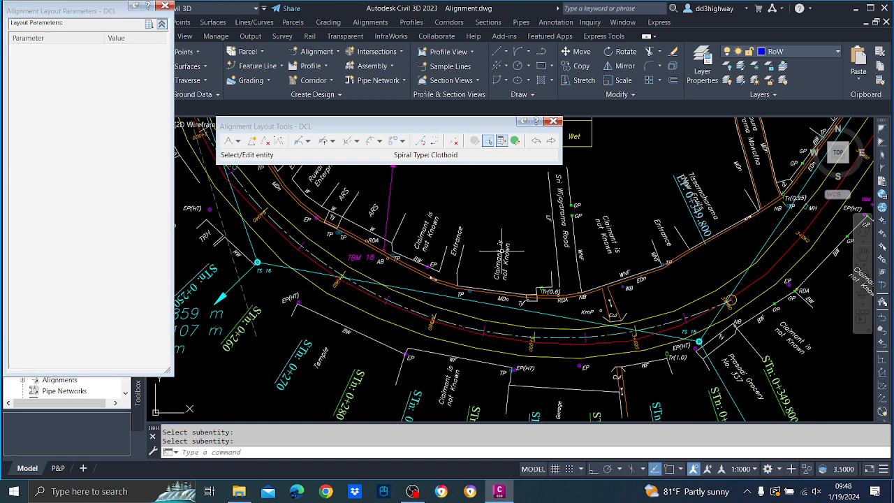
# - Stretch the curve's end point back along the red road centreline to about station 0+317, west of TS 15, and deselect the alignment
pyautogui.scroll(-2, 427, 284)
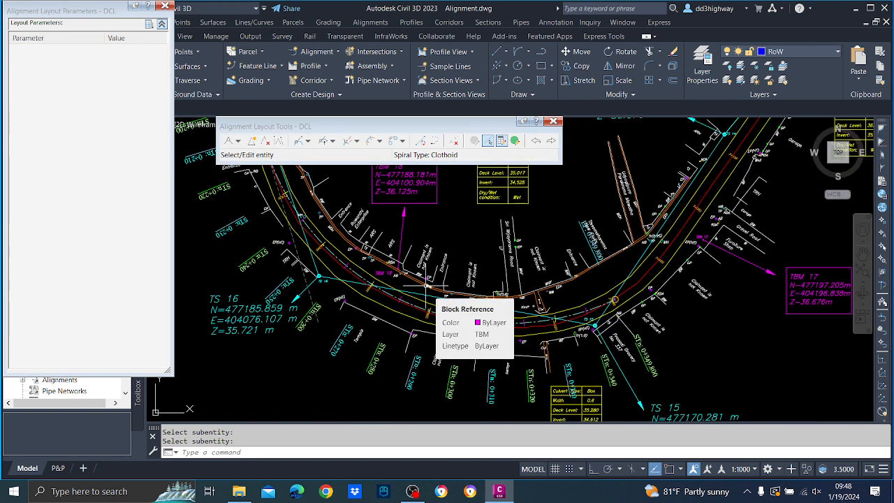
pyautogui.scroll(2, 426, 285)
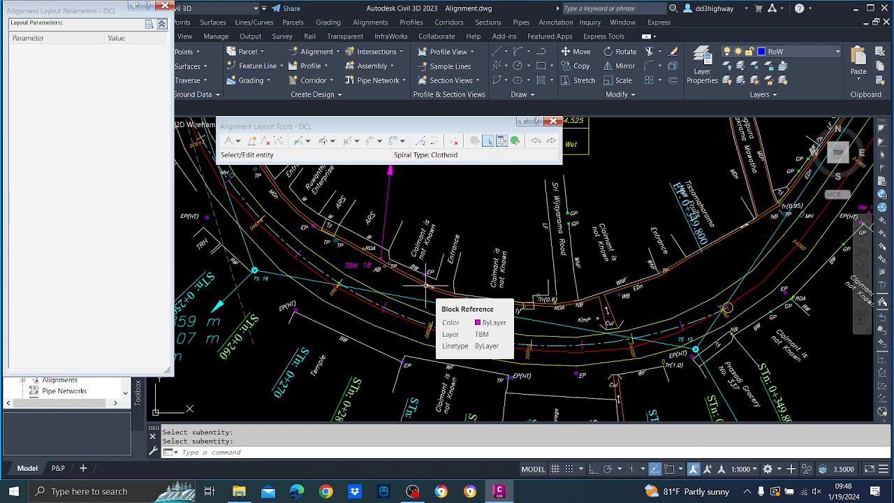
pyautogui.scroll(-3, 426, 285)
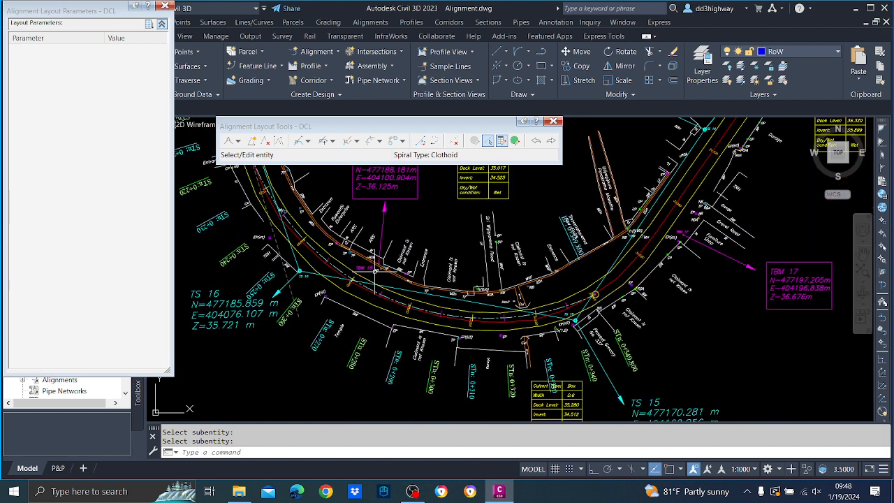
pyautogui.scroll(2, 439, 300)
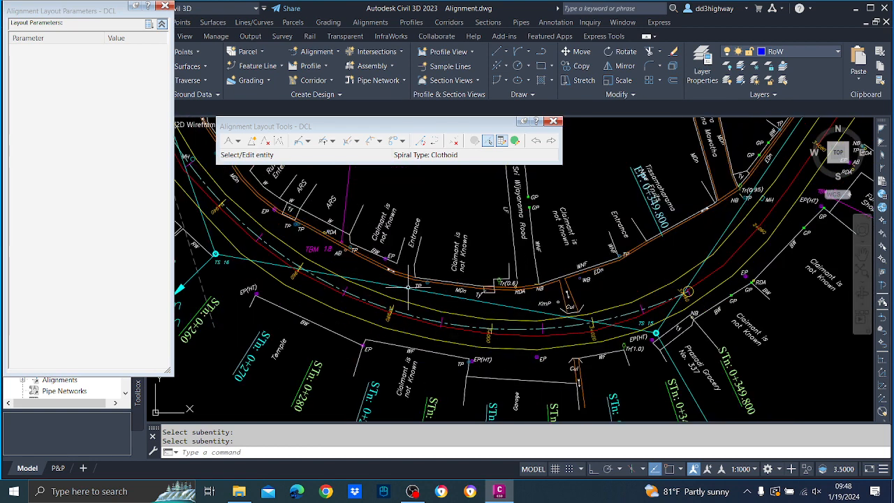
pyautogui.scroll(-2, 408, 287)
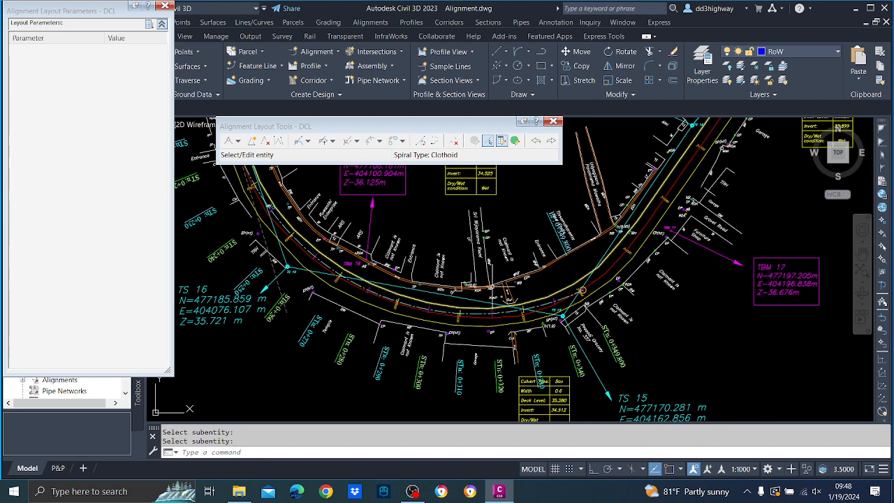
pyautogui.scroll(2, 563, 316)
pyautogui.click(536, 296)
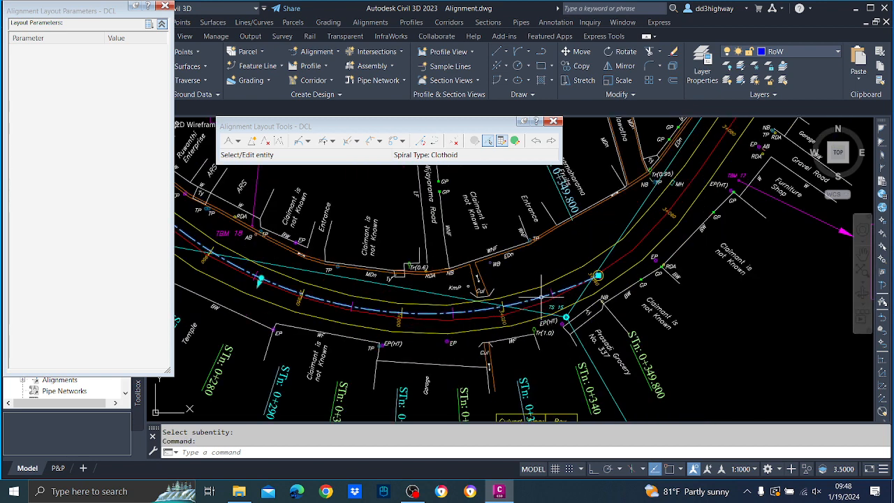
pyautogui.moveTo(561, 289); pyautogui.dragTo(717, 255, button='middle')
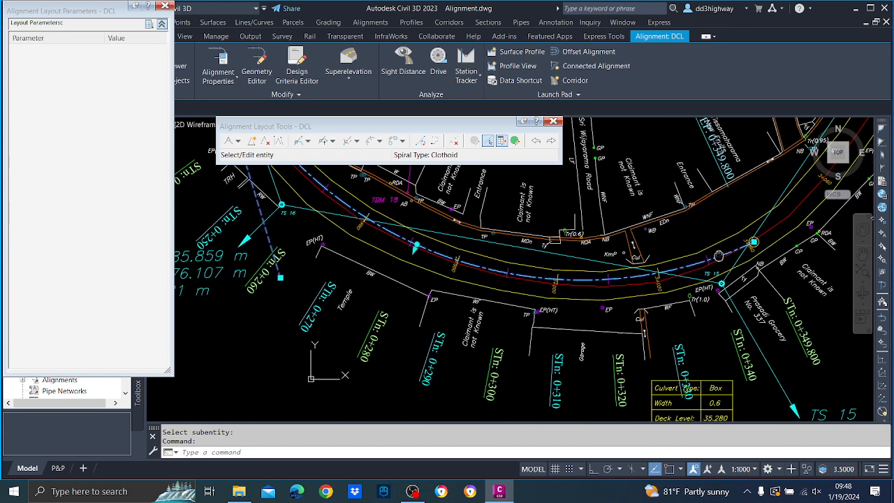
pyautogui.click(753, 241)
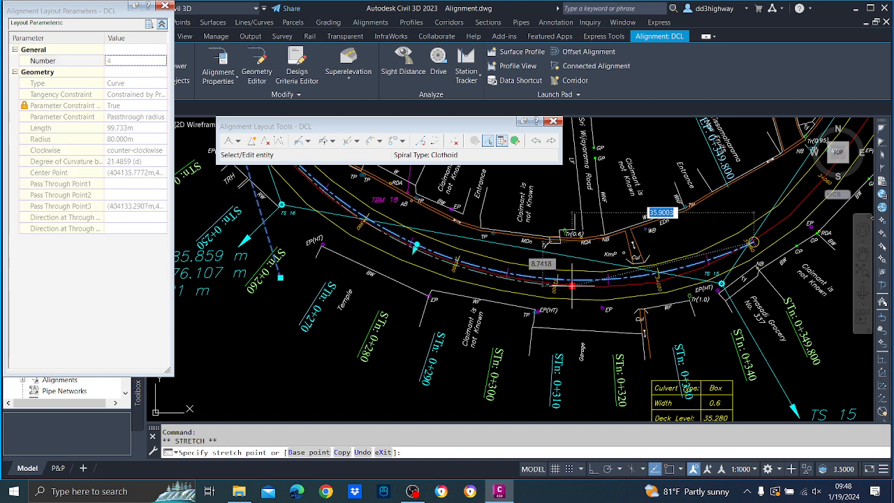
pyautogui.click(580, 285)
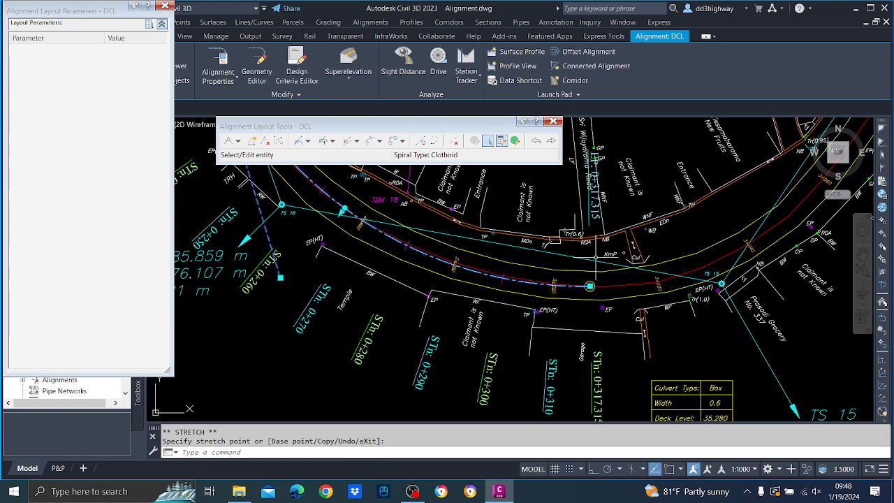
pyautogui.scroll(-5, 595, 258)
pyautogui.press('Escape')
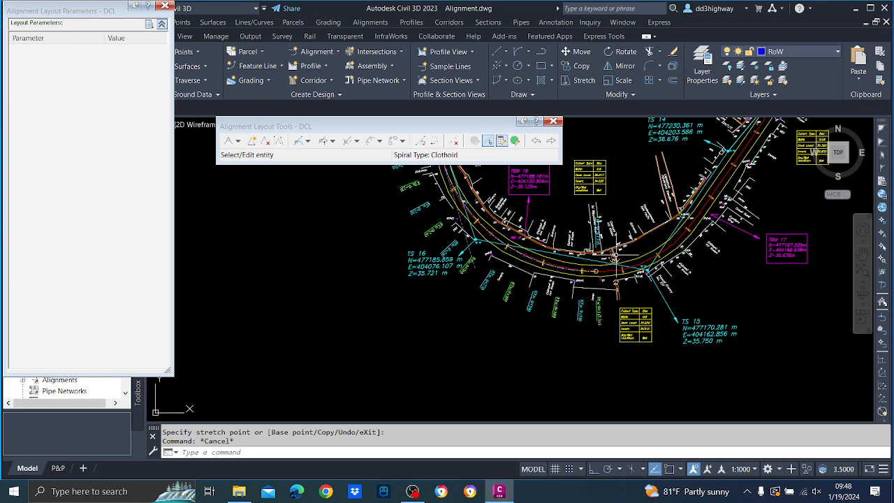
pyautogui.scroll(2, 629, 279)
pyautogui.moveTo(602, 321); pyautogui.dragTo(593, 329, button='middle')
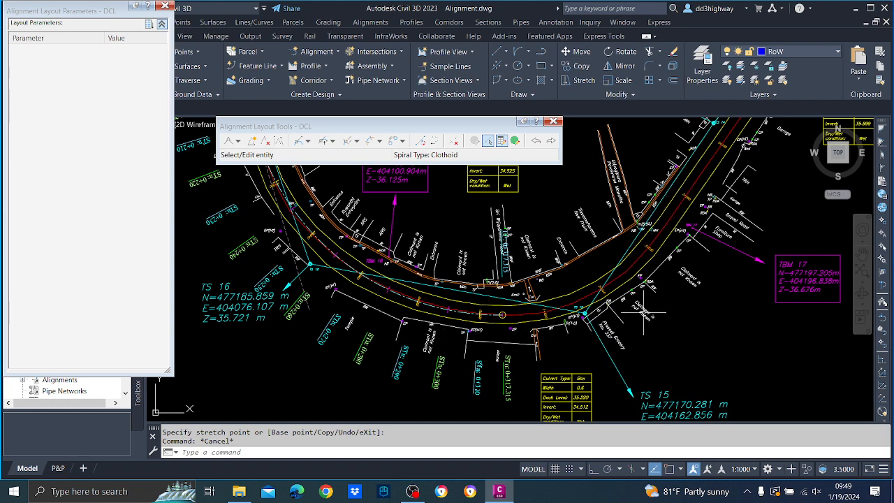
pyautogui.click(332, 141)
pyautogui.click(357, 186)
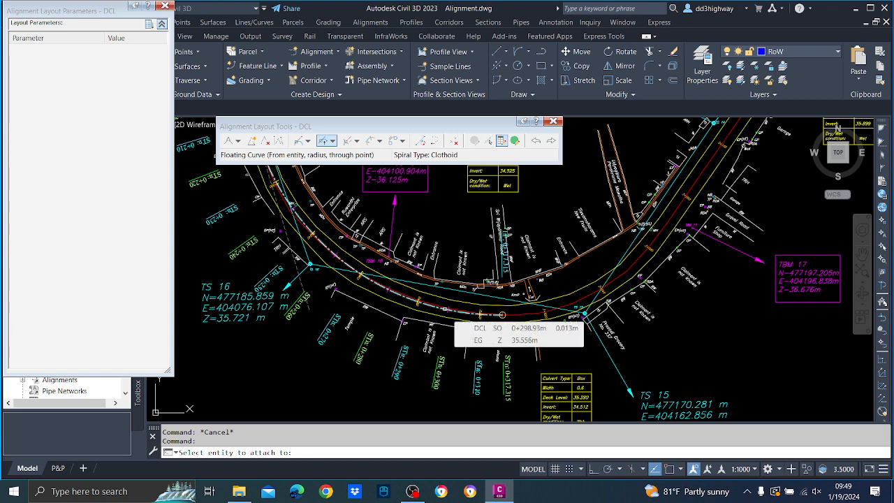
pyautogui.click(502, 315)
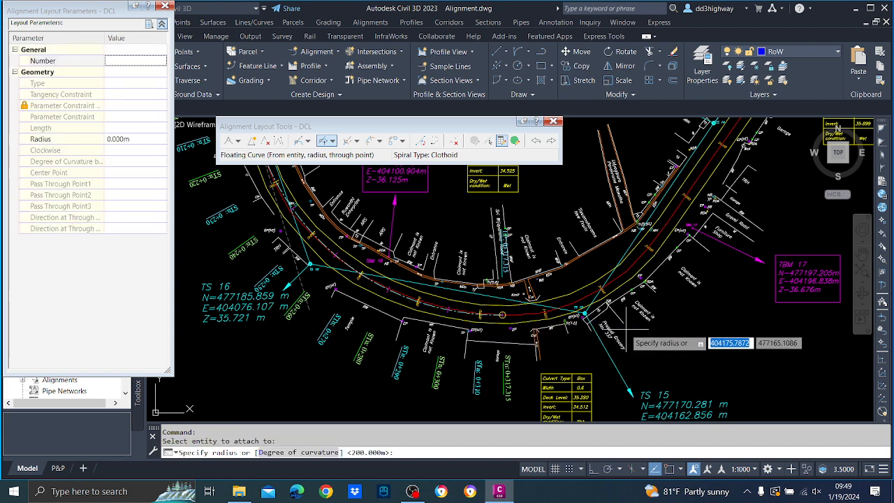
pyautogui.write('10')
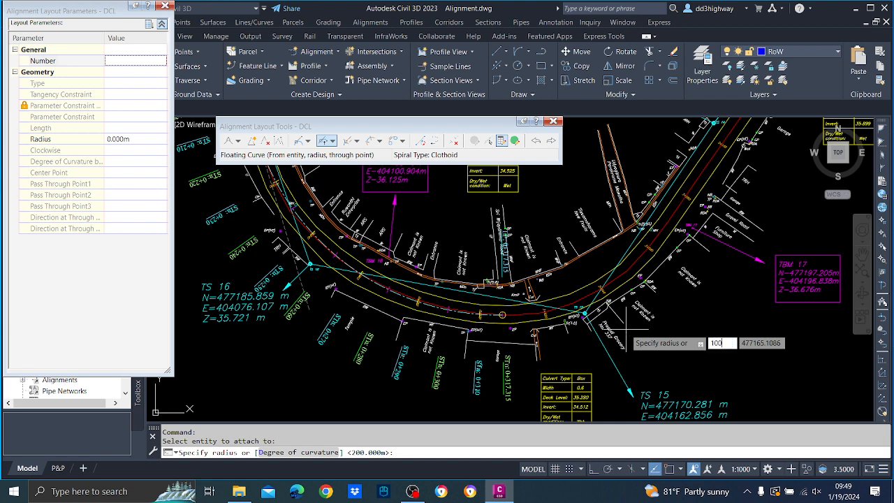
pyautogui.write('0')
pyautogui.press('Return')
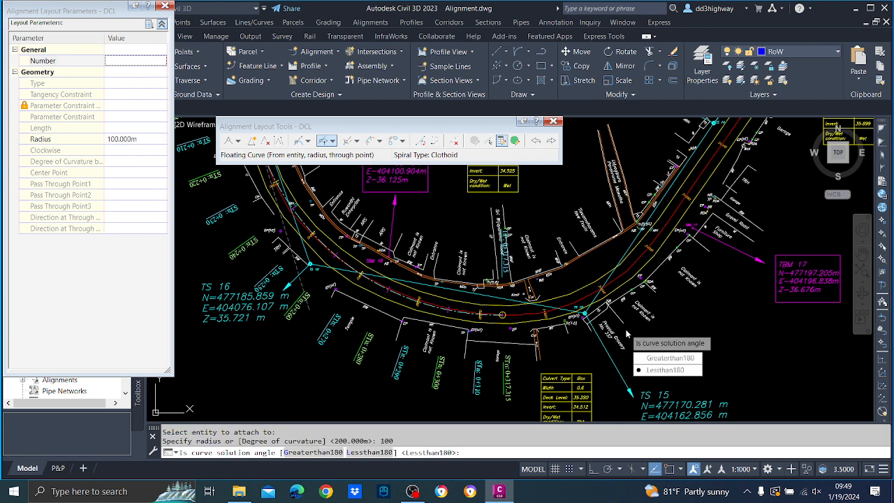
pyautogui.press('Return')
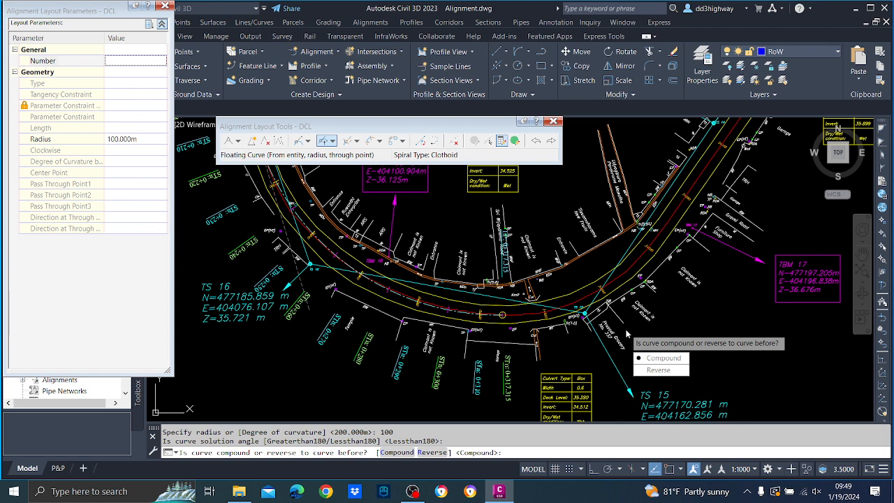
pyautogui.write('c')
pyautogui.press('Return')
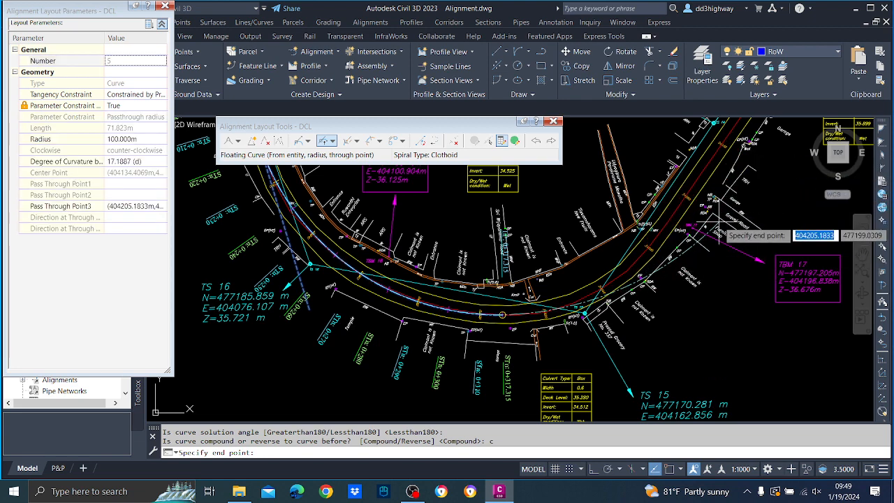
pyautogui.press('Escape')
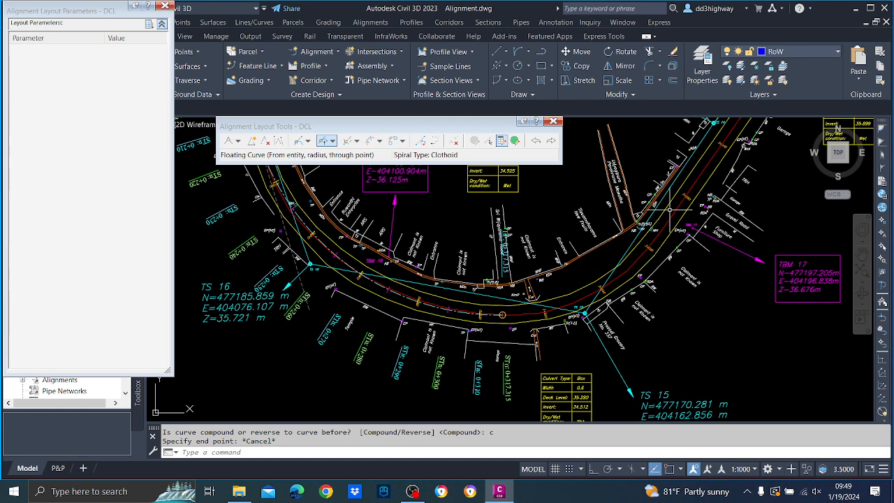
# - Draw a trial start-end-direction arc from the 80 m curve's end to the red road centreline west of TBM 17, tangent to the alignment
pyautogui.click(528, 53)
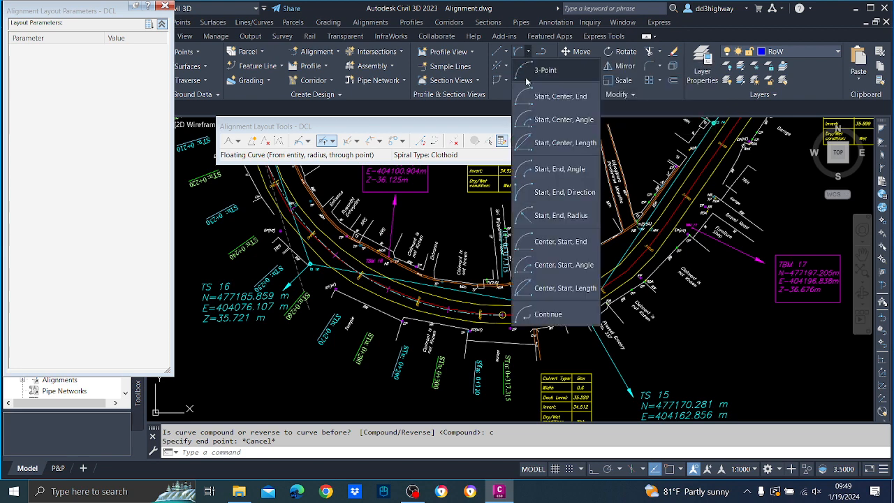
pyautogui.click(532, 196)
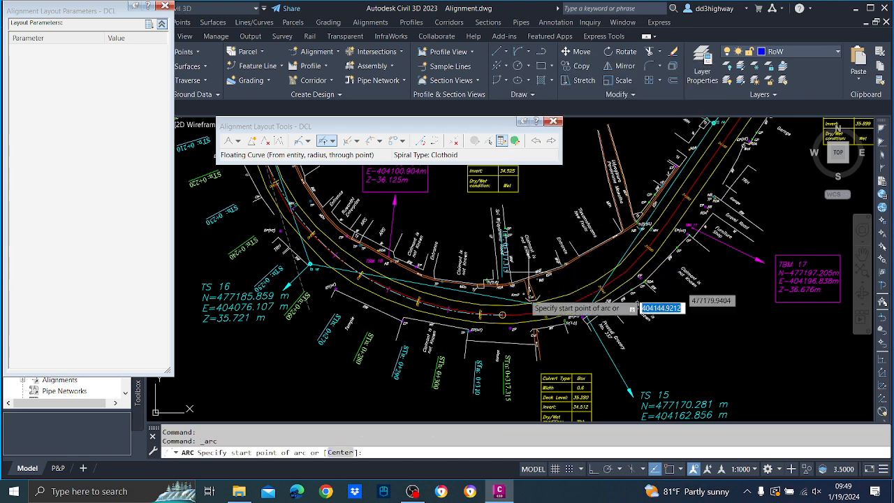
pyautogui.click(502, 315)
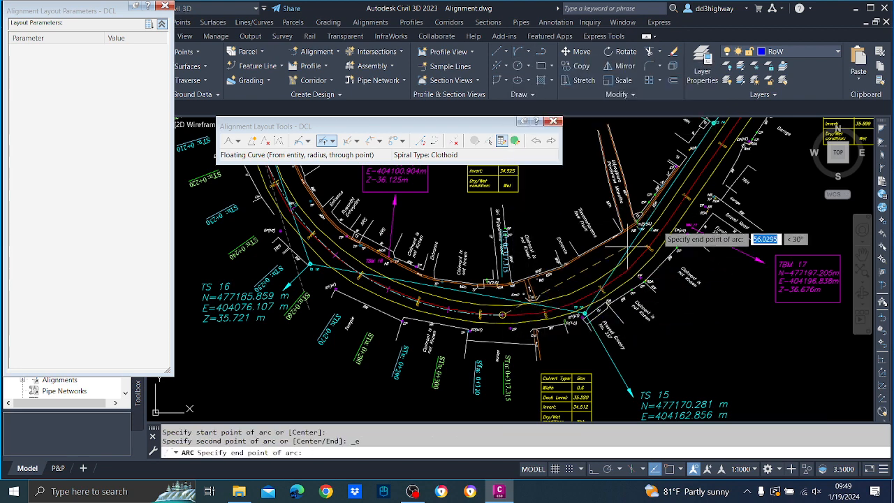
pyautogui.click(672, 219)
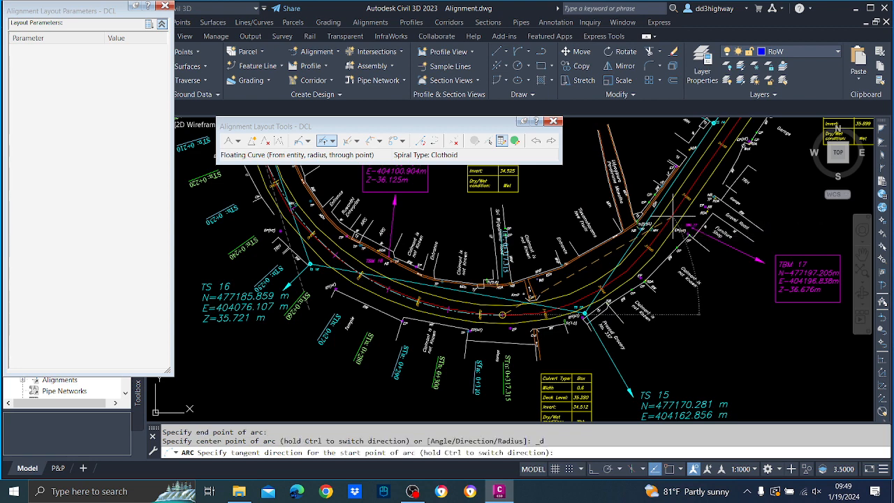
pyautogui.click(673, 320)
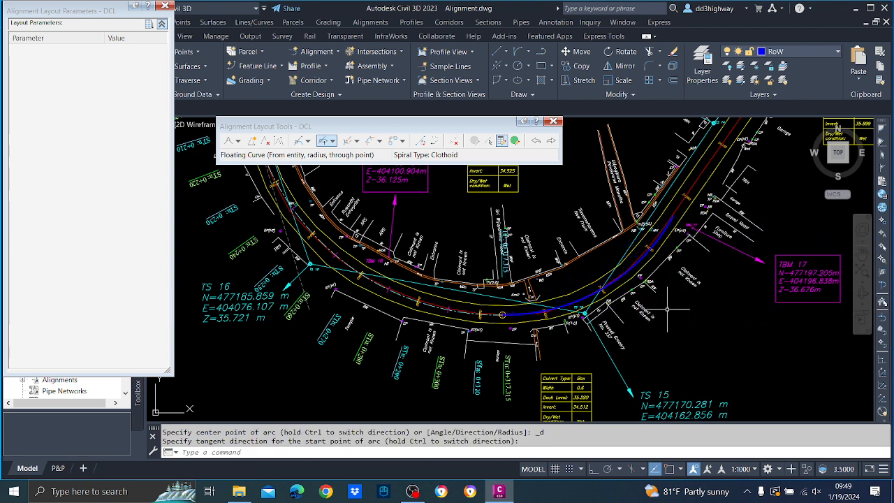
# - List the trial arc's properties to read its radius, and erase the arc
pyautogui.click(641, 252)
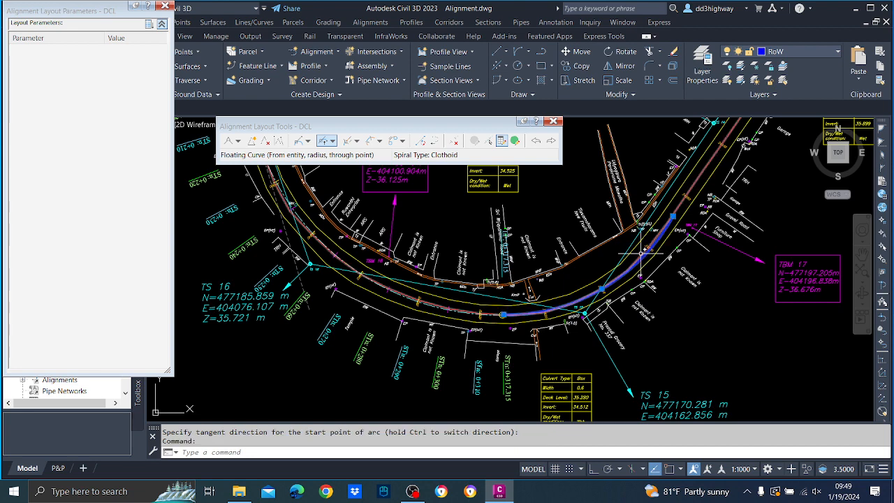
pyautogui.write('LI')
pyautogui.press('Return')
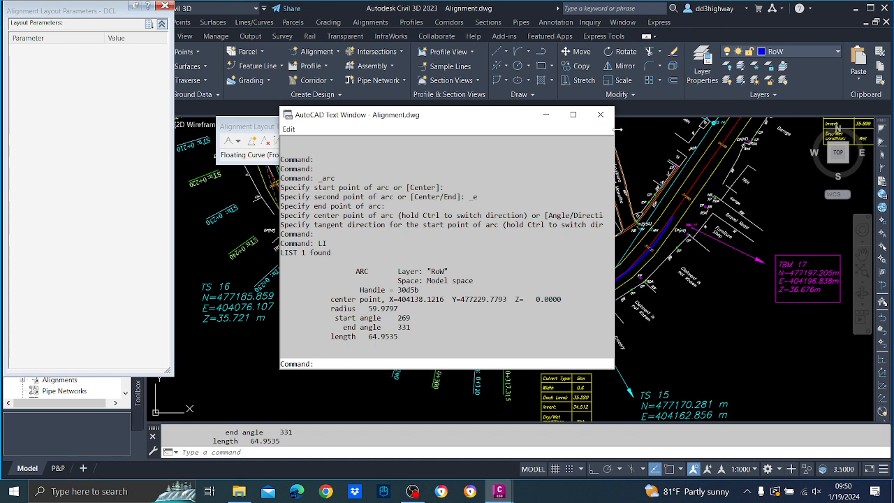
pyautogui.click(600, 115)
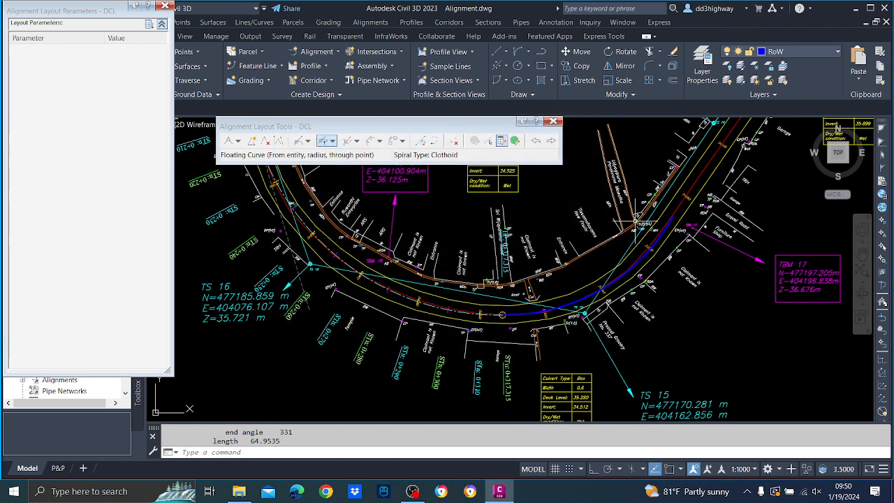
pyautogui.click(644, 259)
pyautogui.press('Delete')
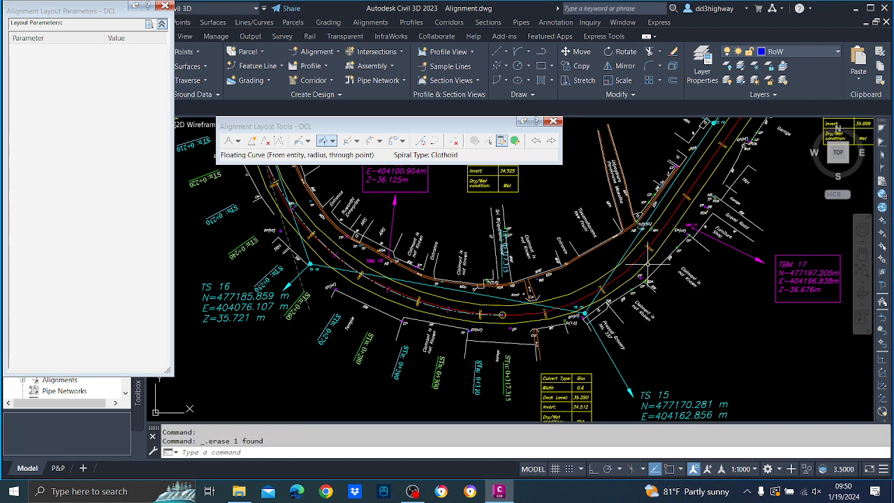
# - Add a compound floating curve from the 80 m curve's end, radius 60 m, less than 180°, ending on the centreline at about station 0+376
pyautogui.click(333, 141)
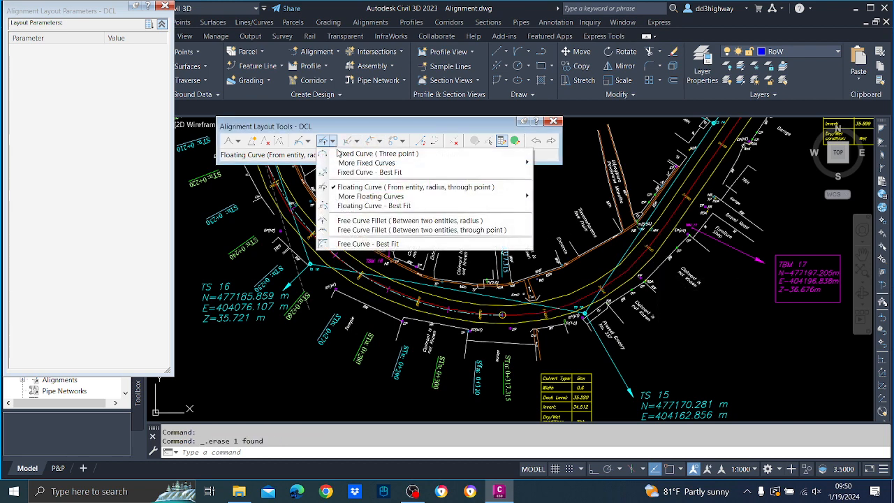
pyautogui.click(351, 187)
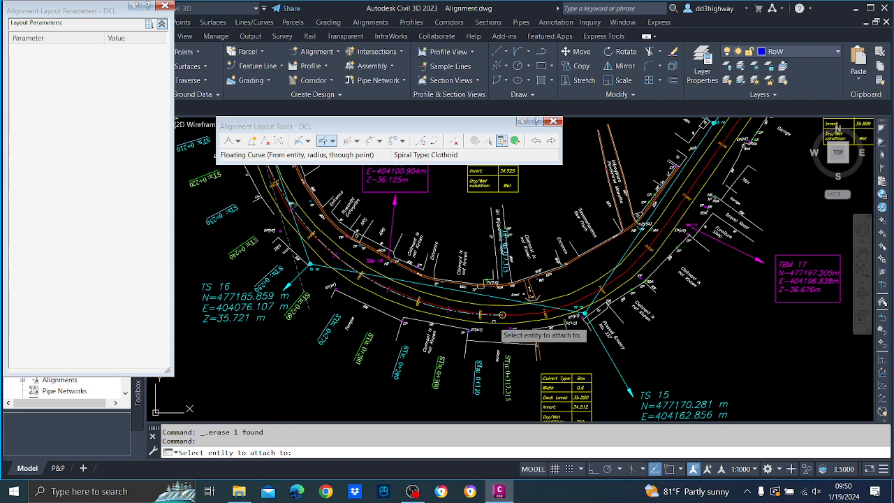
pyautogui.scroll(4, 502, 315)
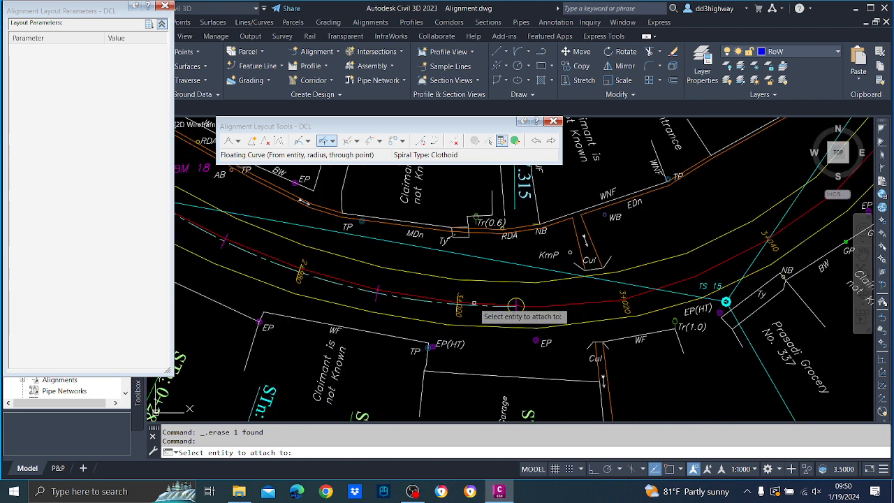
pyautogui.click(516, 305)
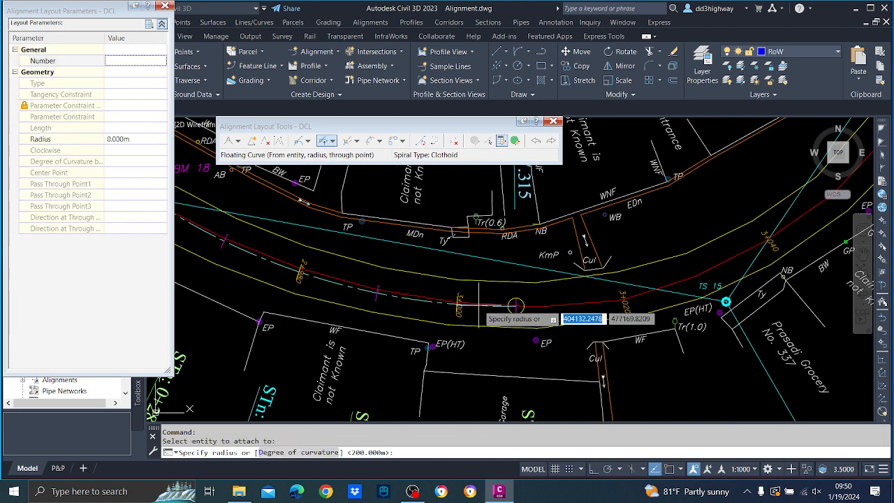
pyautogui.scroll(-3, 516, 305)
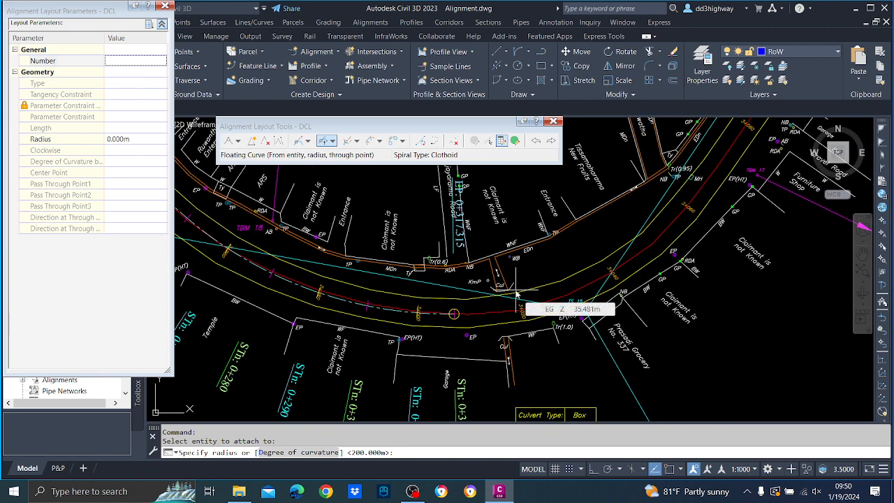
pyautogui.write('60')
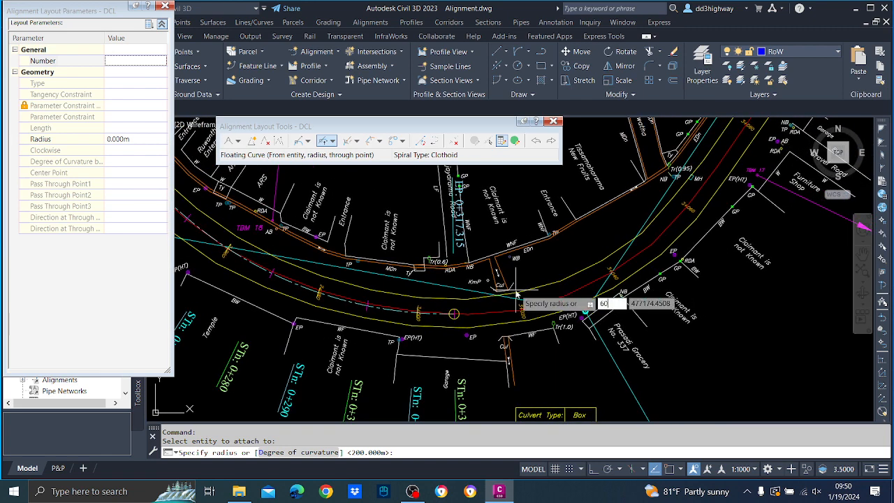
pyautogui.press('Return')
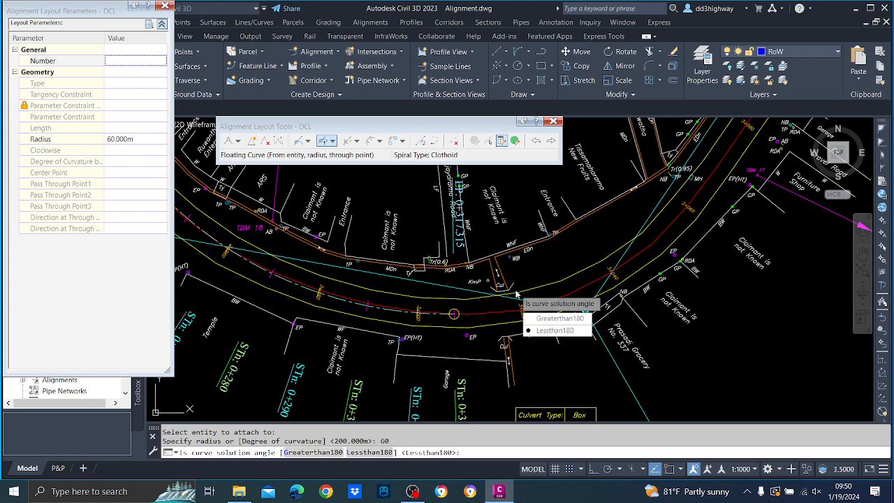
pyautogui.press('Return')
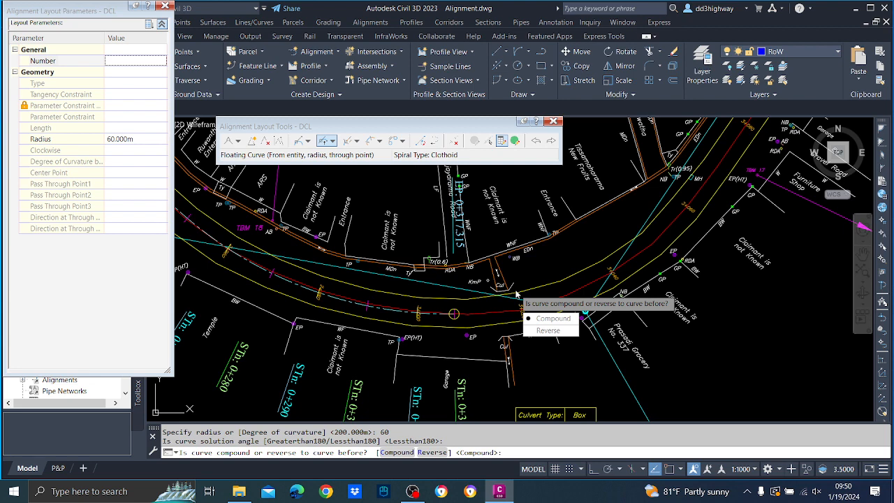
pyautogui.write('c')
pyautogui.press('Return')
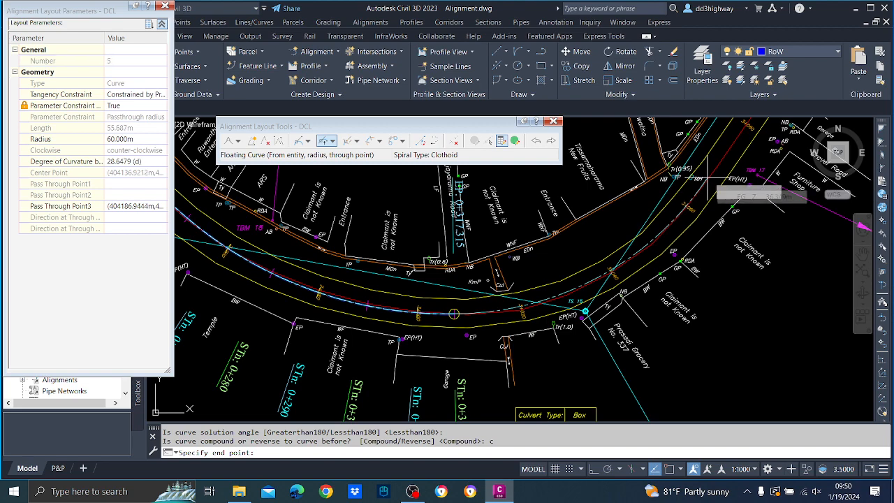
pyautogui.click(706, 184)
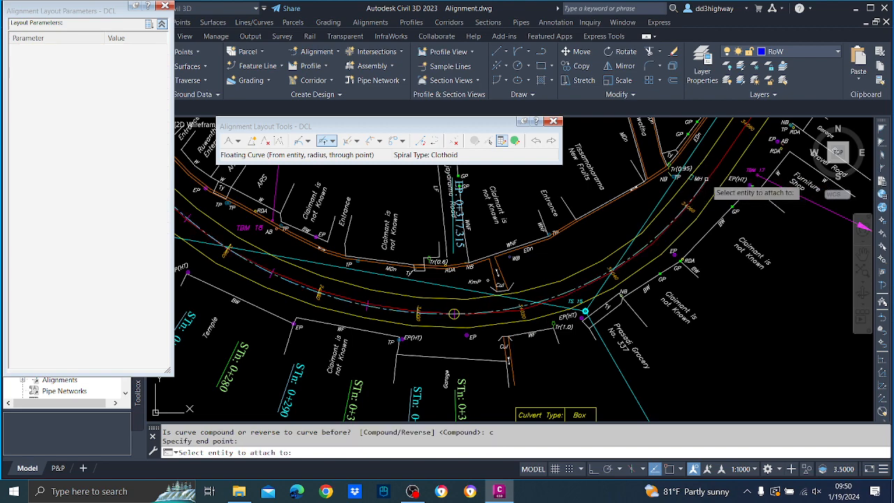
# - End the floating curve command, move the Alignment Layout Parameters window off the quick-access tools, and save the drawing
pyautogui.scroll(-5, 706, 184)
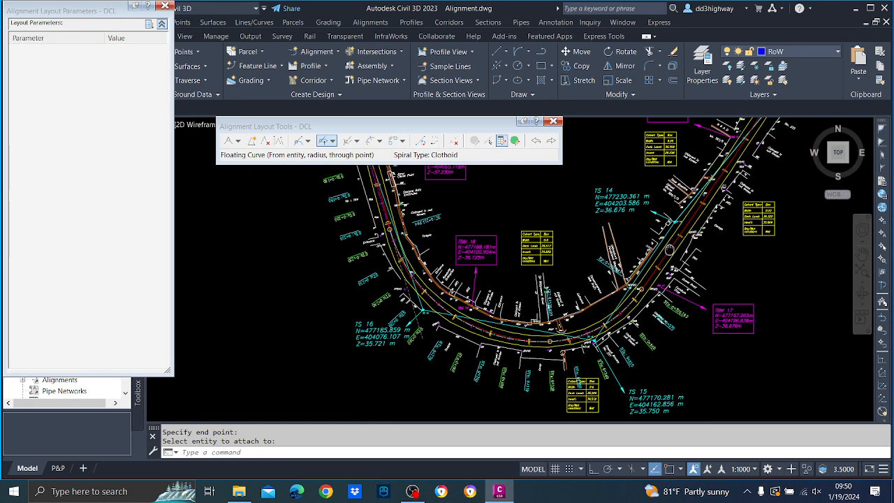
pyautogui.moveTo(61, 11); pyautogui.dragTo(66, 90)
pyautogui.click(63, 8)
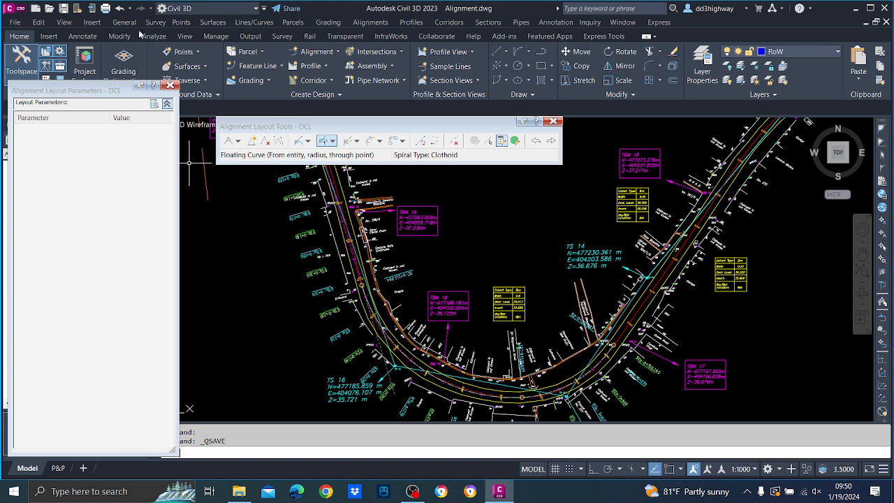
# - Add a floating line from the end of the 60 m curve, through a point about 134 m northeast, beyond TBM 16
pyautogui.moveTo(702, 264); pyautogui.dragTo(547, 275, button='middle')
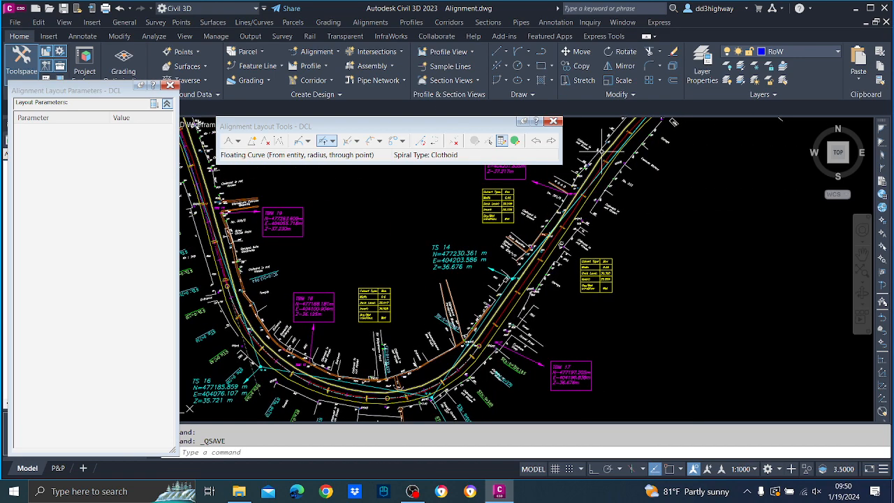
pyautogui.moveTo(602, 160); pyautogui.dragTo(585, 243, button='middle')
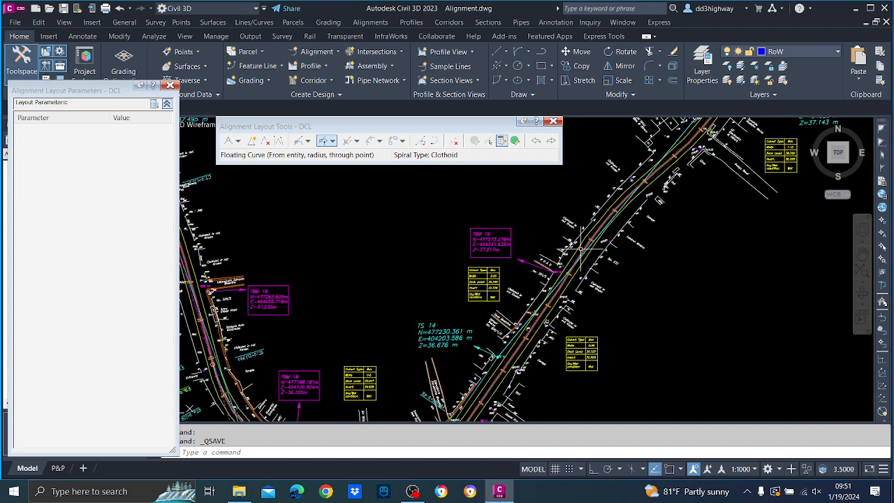
pyautogui.moveTo(572, 183); pyautogui.dragTo(590, 128, button='middle')
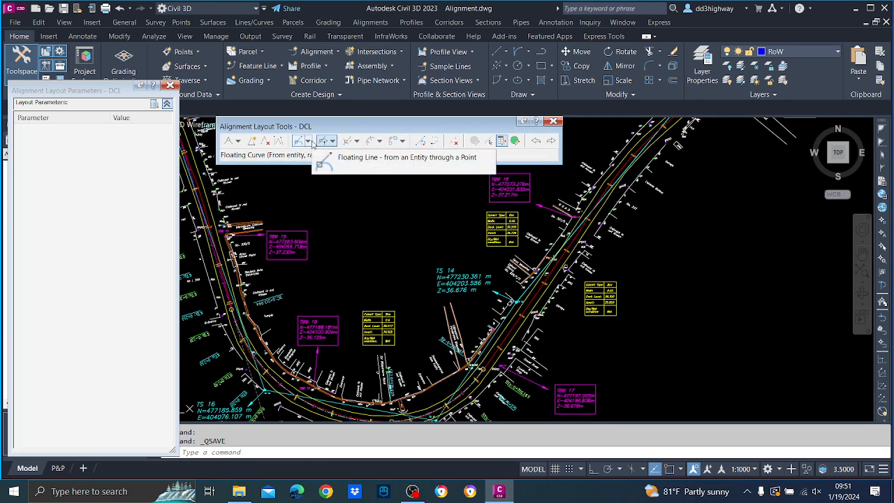
pyautogui.click(310, 142)
pyautogui.click(325, 187)
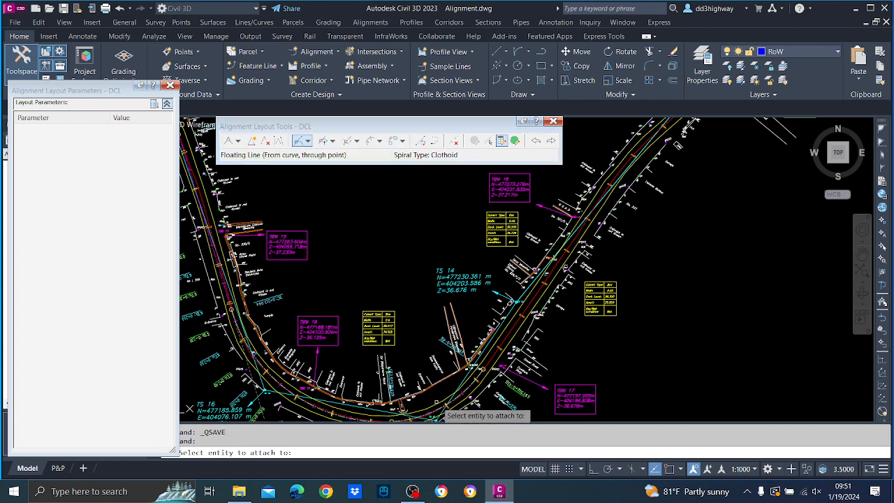
pyautogui.scroll(3, 487, 342)
pyautogui.scroll(2, 497, 377)
pyautogui.scroll(2, 500, 373)
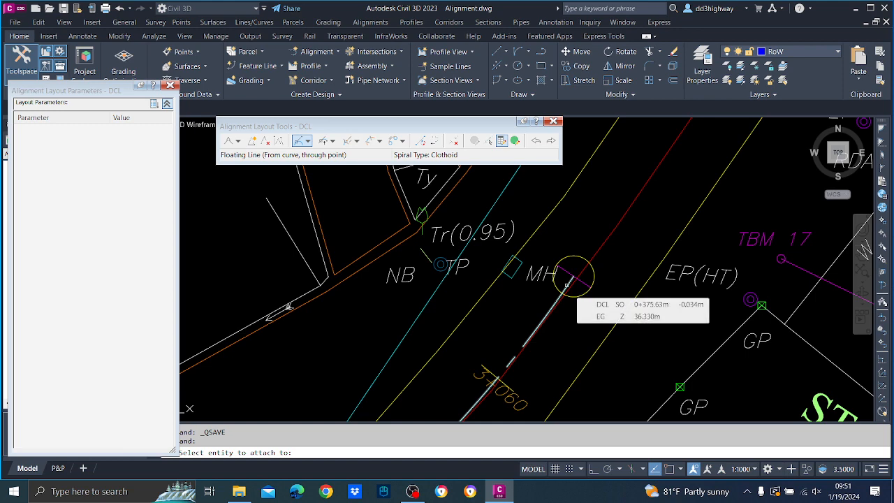
pyautogui.click(567, 284)
pyautogui.scroll(-4, 569, 286)
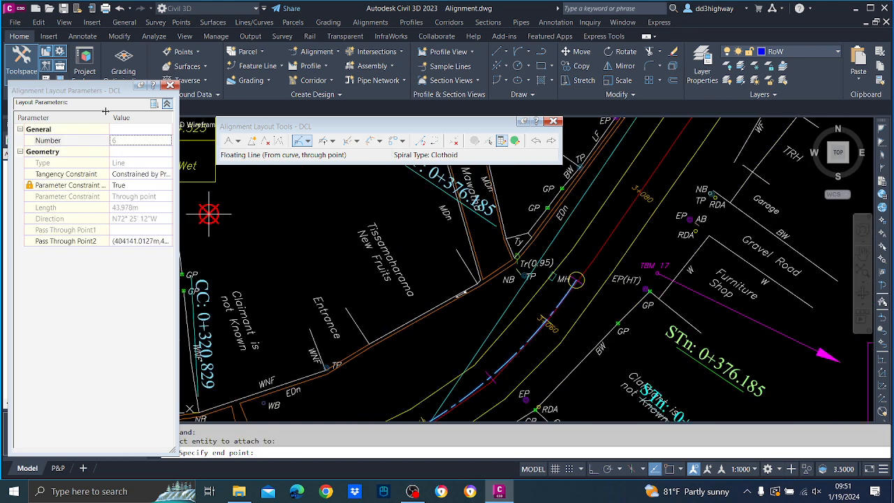
pyautogui.moveTo(101, 91); pyautogui.dragTo(97, 29)
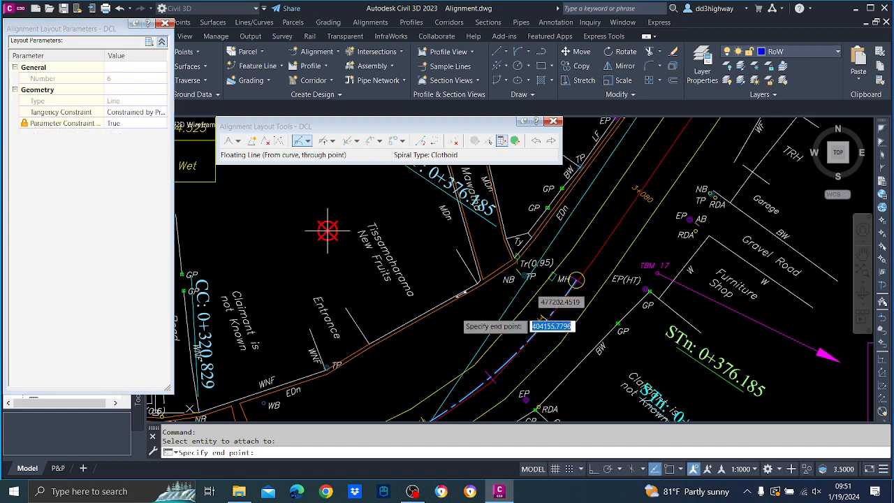
pyautogui.scroll(-4, 604, 250)
pyautogui.moveTo(644, 175); pyautogui.dragTo(543, 372, button='middle')
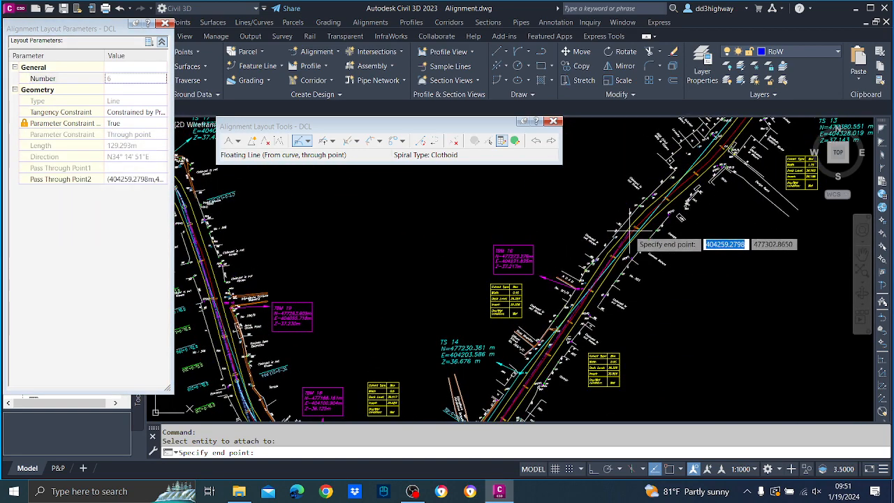
pyautogui.scroll(2, 634, 228)
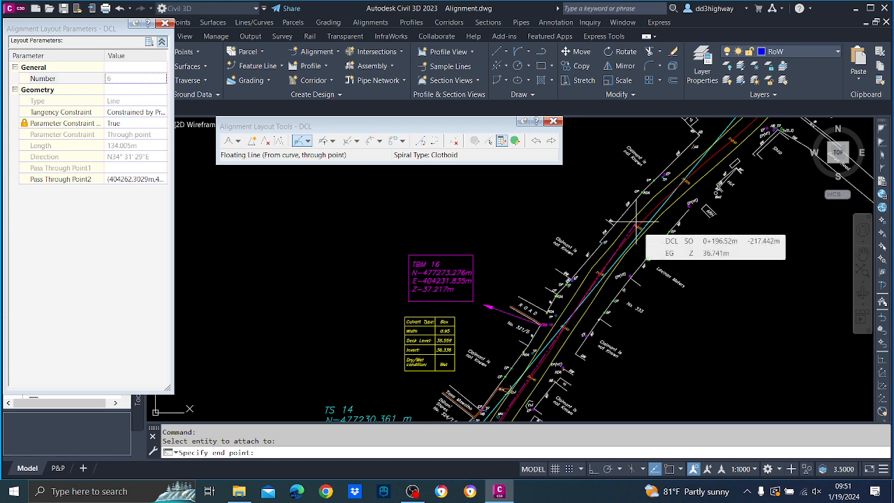
pyautogui.click(637, 225)
pyautogui.press('Return')
# - Examine how the new floating line follows the red centreline between TBM 17 and TBM 16
pyautogui.scroll(-5, 637, 225)
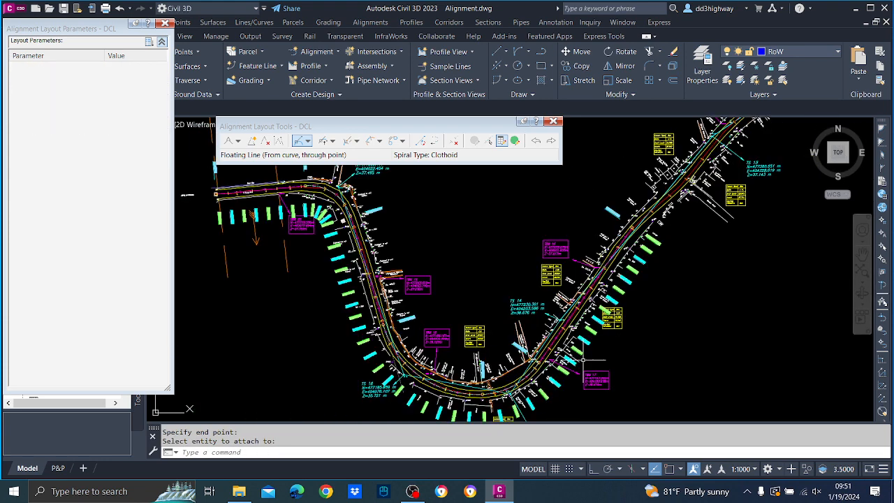
pyautogui.scroll(4, 583, 359)
pyautogui.scroll(2, 555, 273)
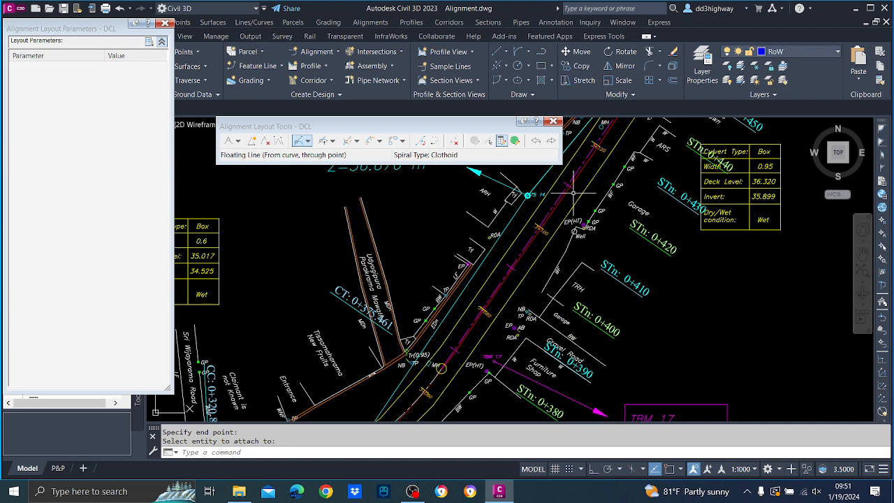
pyautogui.scroll(2, 573, 195)
pyautogui.scroll(-2, 575, 208)
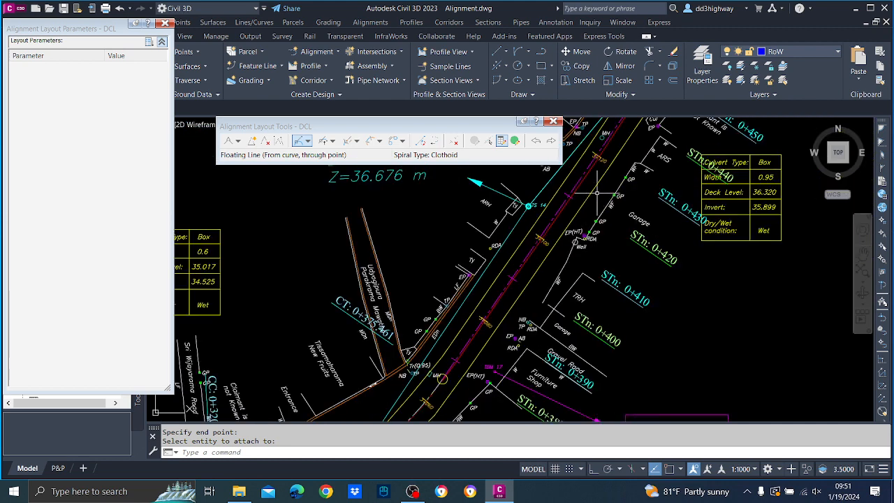
pyautogui.moveTo(598, 190); pyautogui.dragTo(561, 299, button='middle')
pyautogui.scroll(-2, 561, 298)
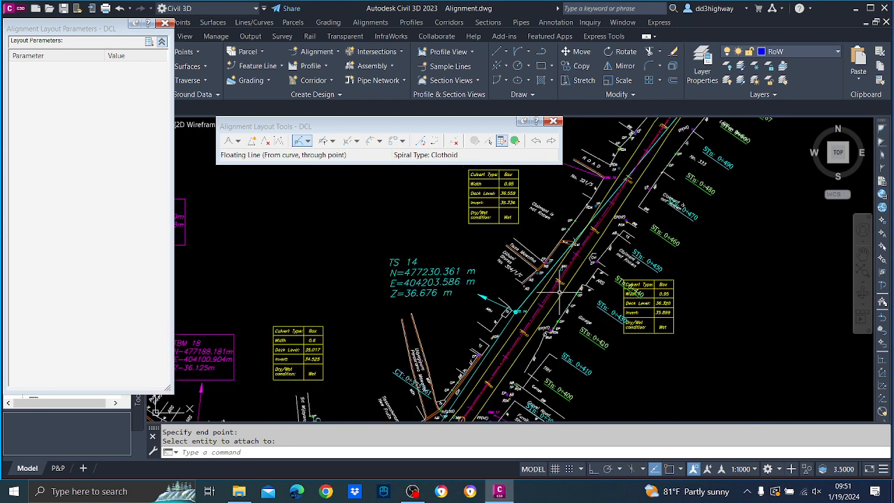
pyautogui.scroll(2, 554, 301)
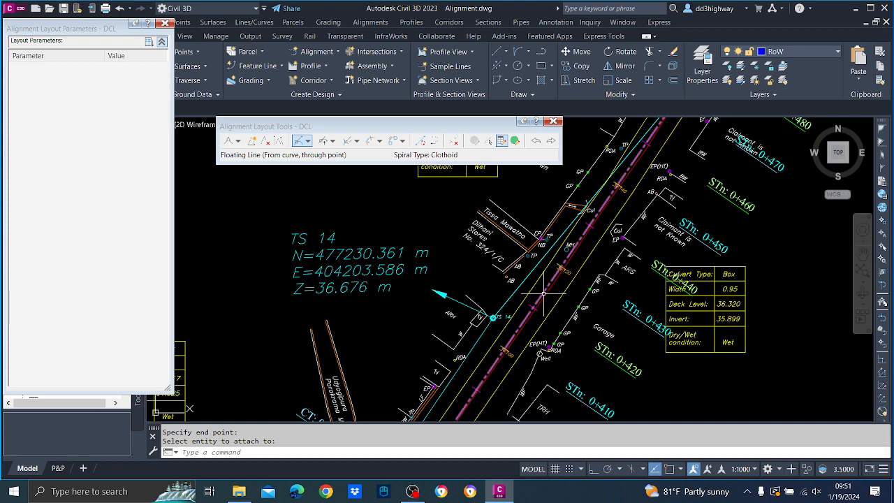
pyautogui.scroll(-3, 561, 287)
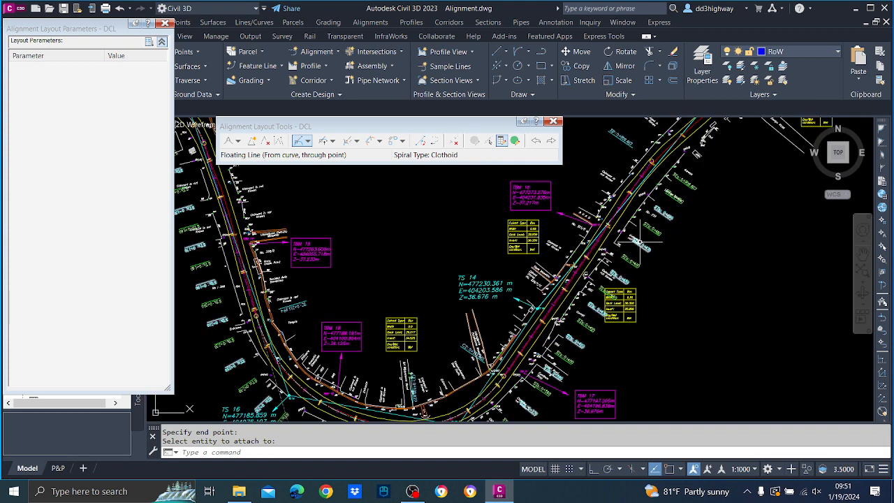
# - Shorten the floating line to about 63 m, moving its end point back to the centreline beside the culvert near Tissa Mawatha
pyautogui.scroll(3, 639, 165)
pyautogui.click(638, 165)
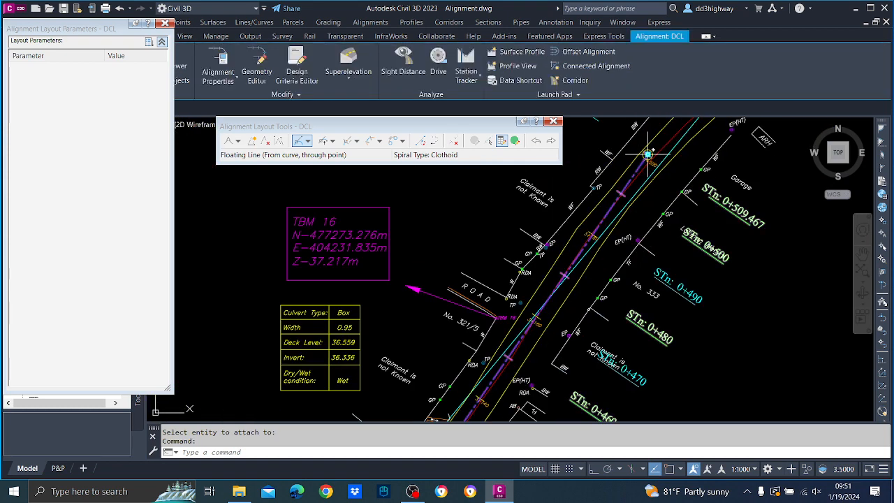
pyautogui.click(648, 153)
pyautogui.scroll(-4, 571, 315)
pyautogui.scroll(5, 570, 315)
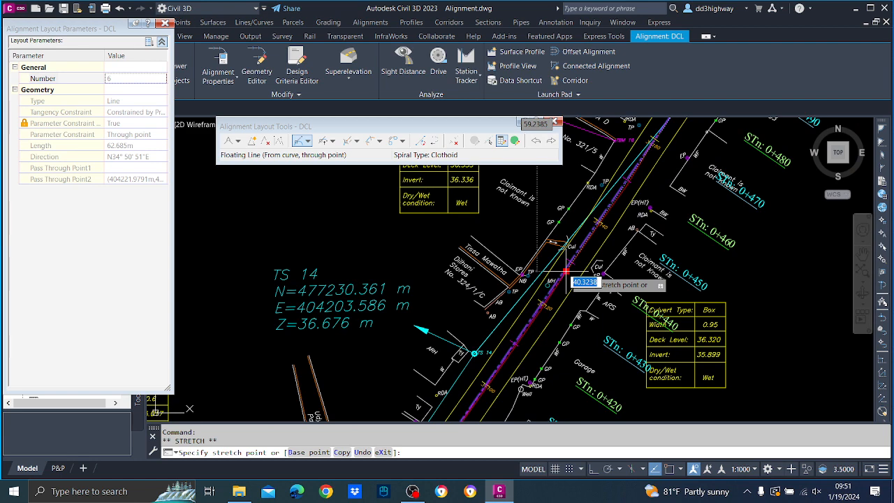
pyautogui.press('Escape')
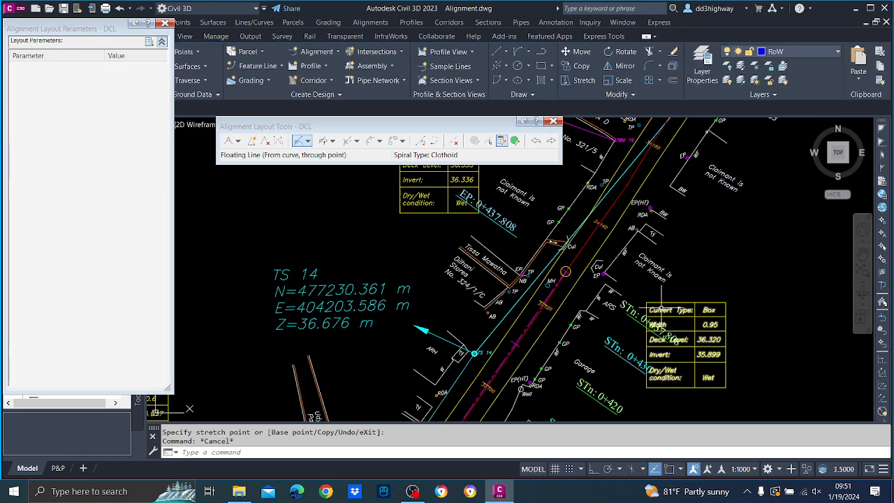
# - Add a tangent-tangent line without curves, about 82 m long, from the shortened line's end northeast past TBM 16, and end the command
pyautogui.click(238, 141)
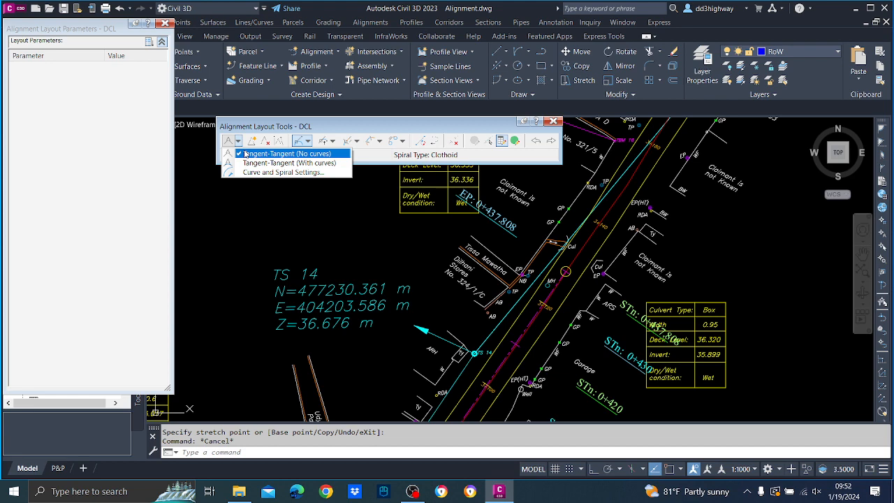
pyautogui.click(245, 153)
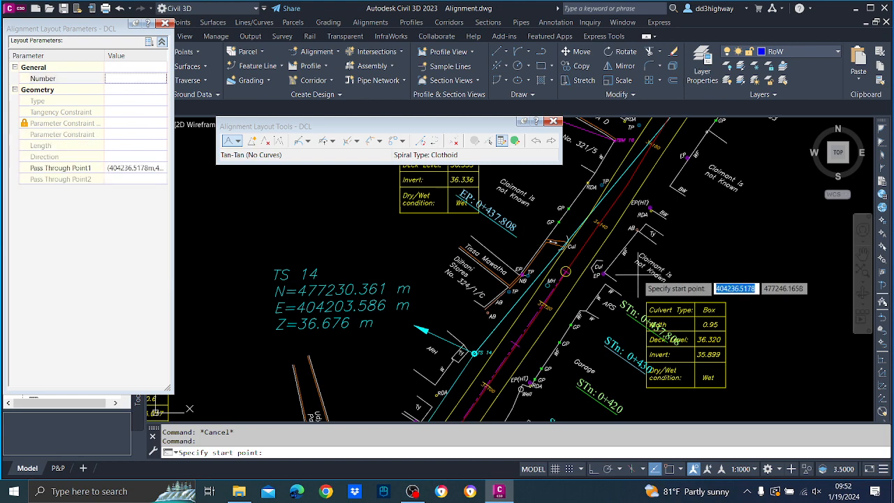
pyautogui.scroll(4, 578, 266)
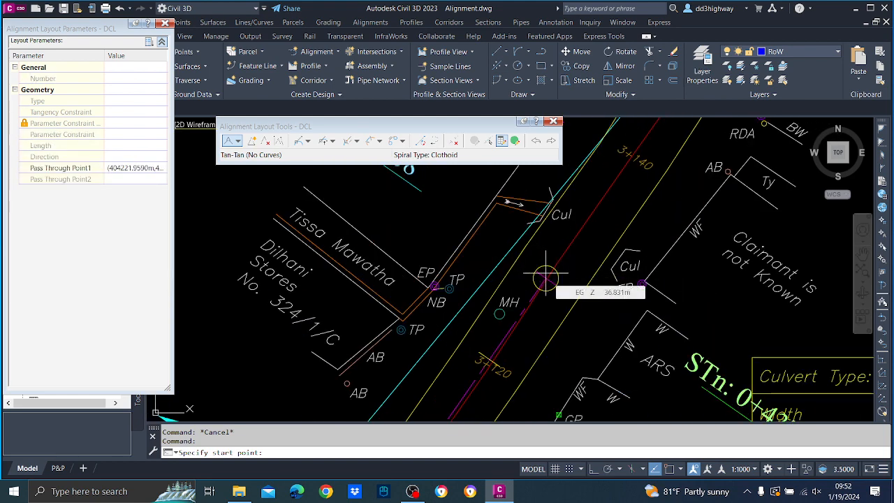
pyautogui.scroll(6, 545, 279)
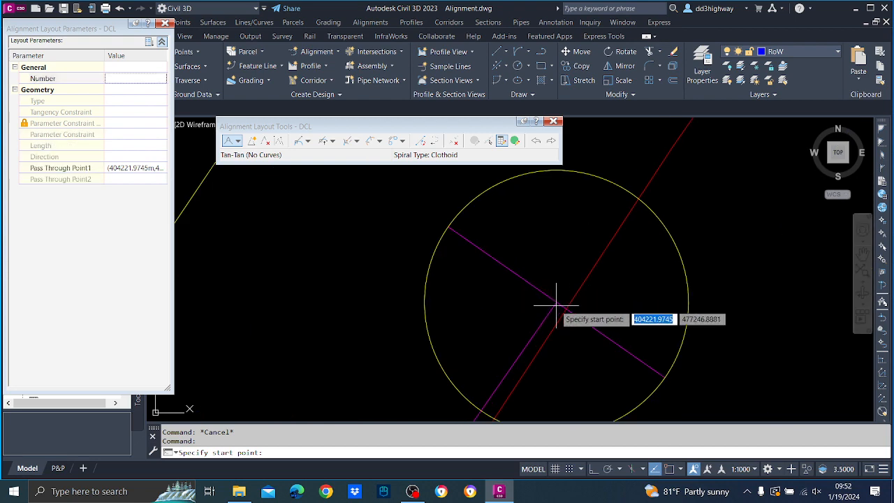
pyautogui.press('F3')
pyautogui.click(556, 302)
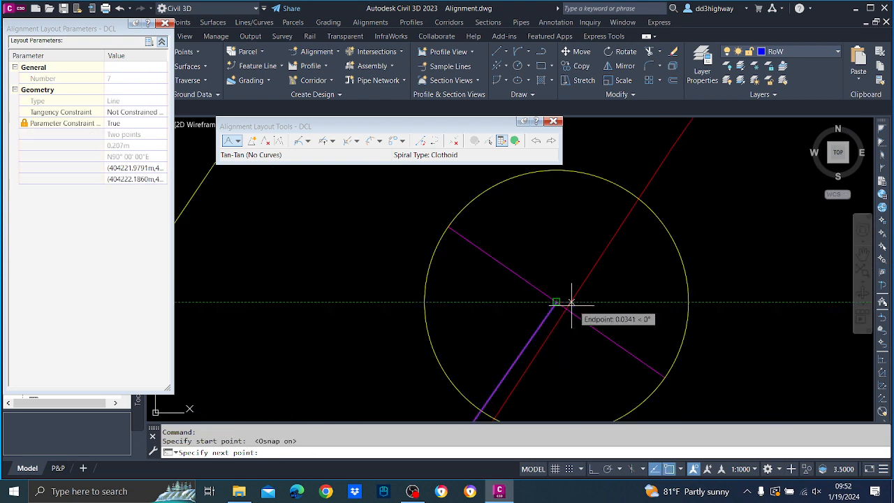
pyautogui.scroll(5, 568, 293)
pyautogui.press('F3')
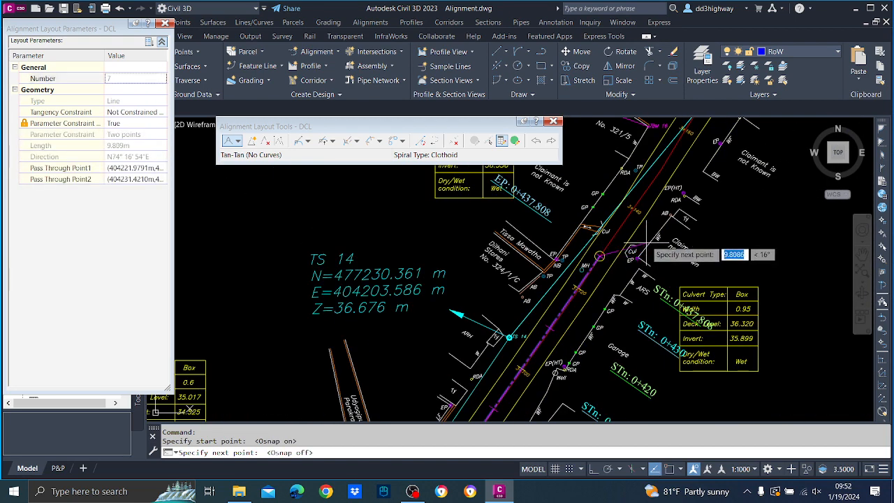
pyautogui.scroll(-6, 653, 237)
pyautogui.scroll(3, 699, 167)
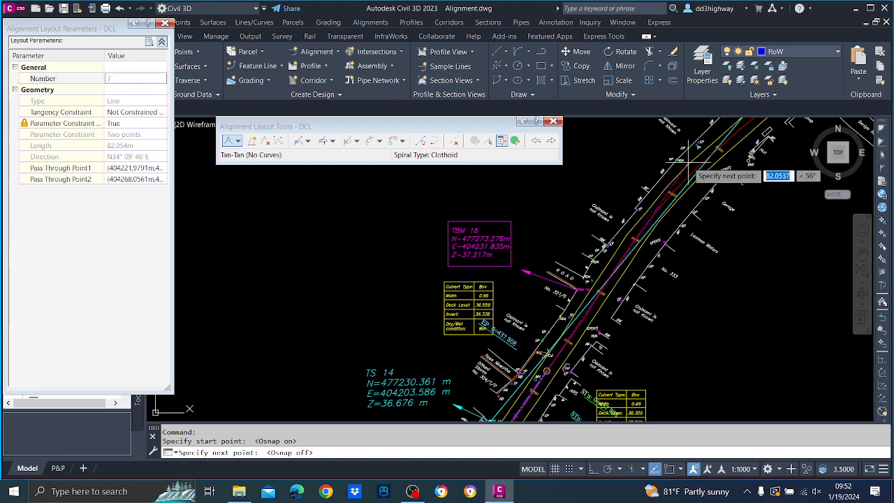
pyautogui.click(690, 162)
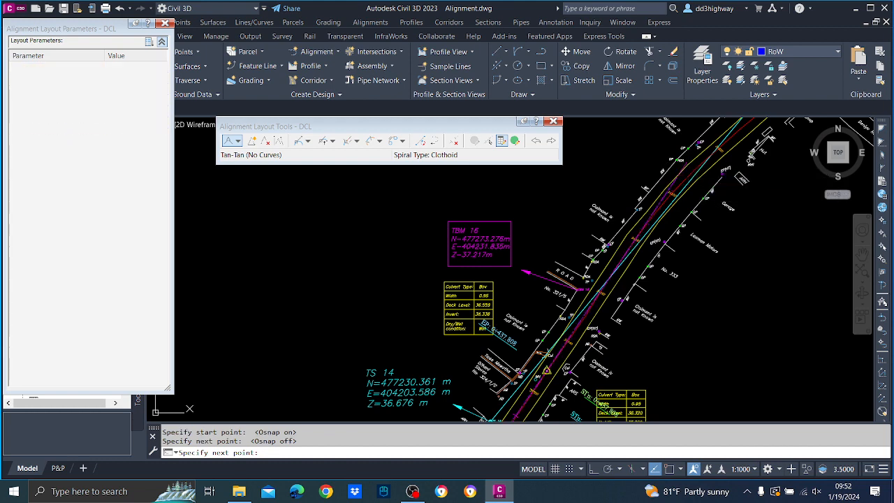
pyautogui.press('Escape')
# - Examine the junction of the two tangents near the Tissa Mawatha culvert against the red centreline
pyautogui.scroll(2, 502, 406)
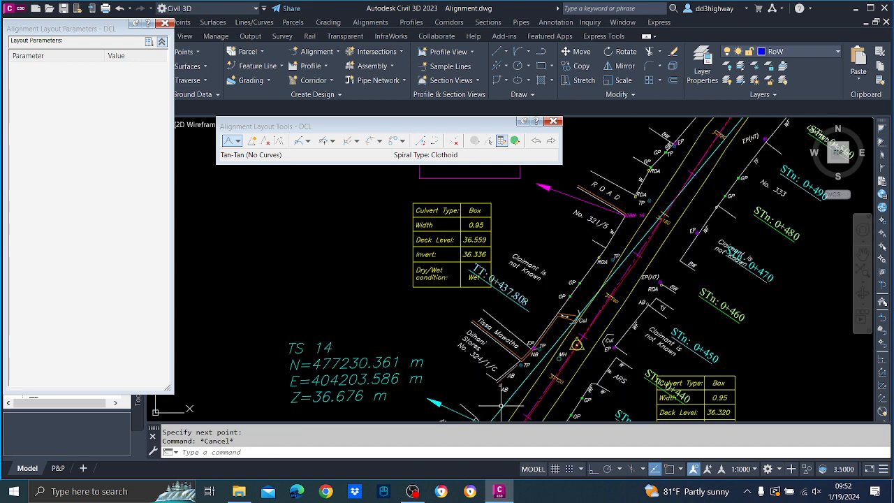
pyautogui.scroll(8, 501, 406)
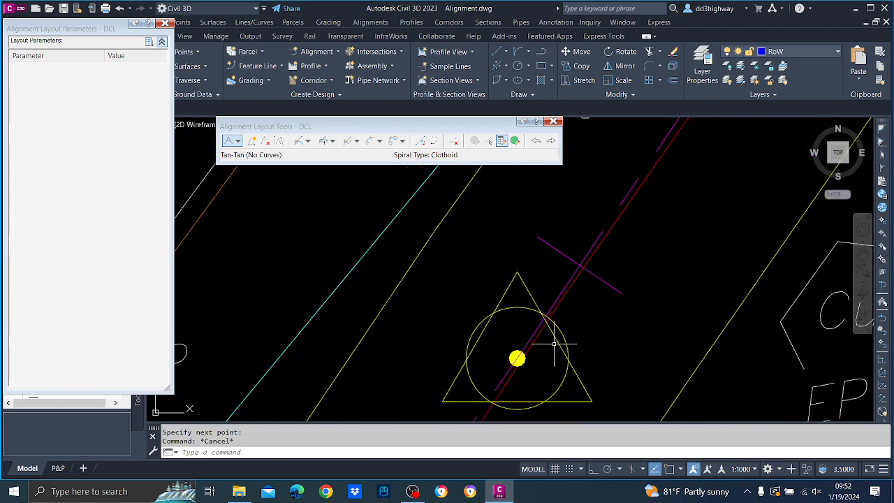
pyautogui.scroll(-4, 549, 338)
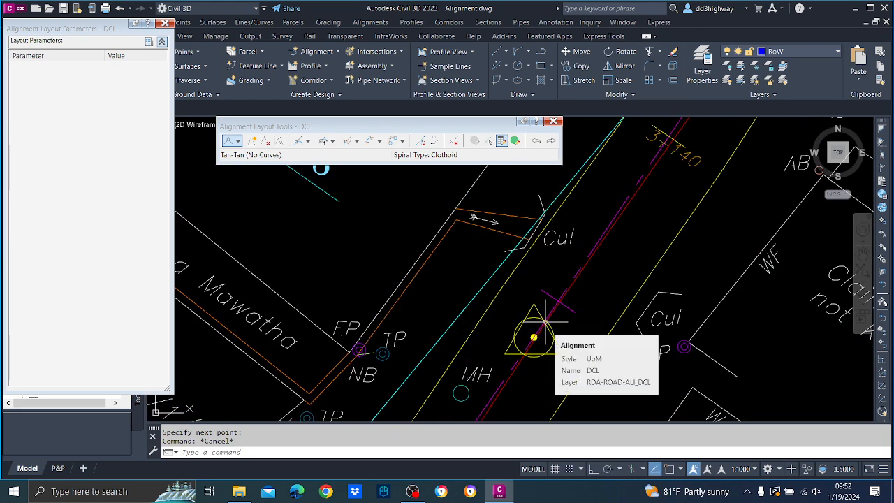
pyautogui.scroll(2, 535, 328)
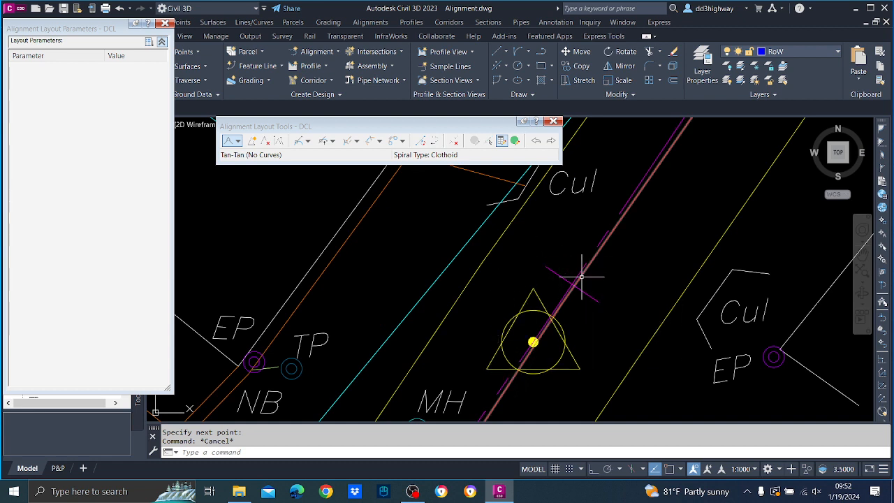
pyautogui.scroll(-5, 581, 276)
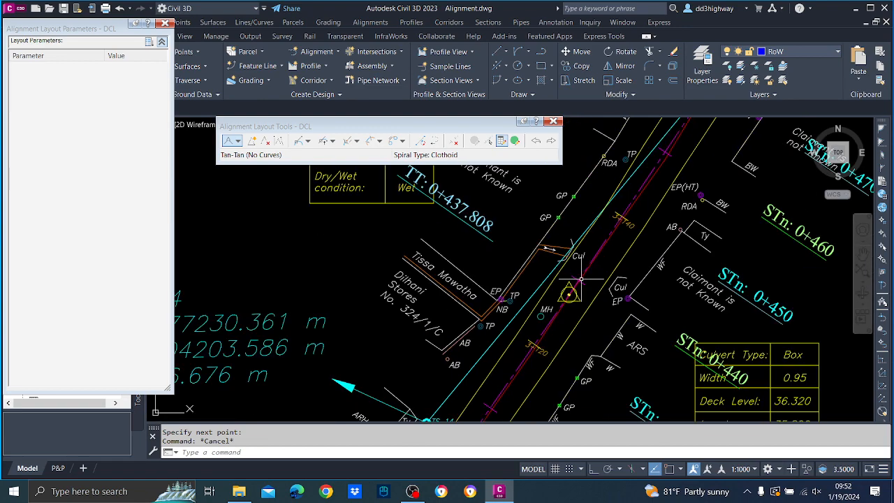
# - Add a floating curve with 100 m radius and a solution angle under 180° from the last tangent to the centreline just past 3+240
pyautogui.moveTo(689, 226); pyautogui.dragTo(650, 270, button='middle')
pyautogui.moveTo(641, 335); pyautogui.dragTo(587, 373, button='middle')
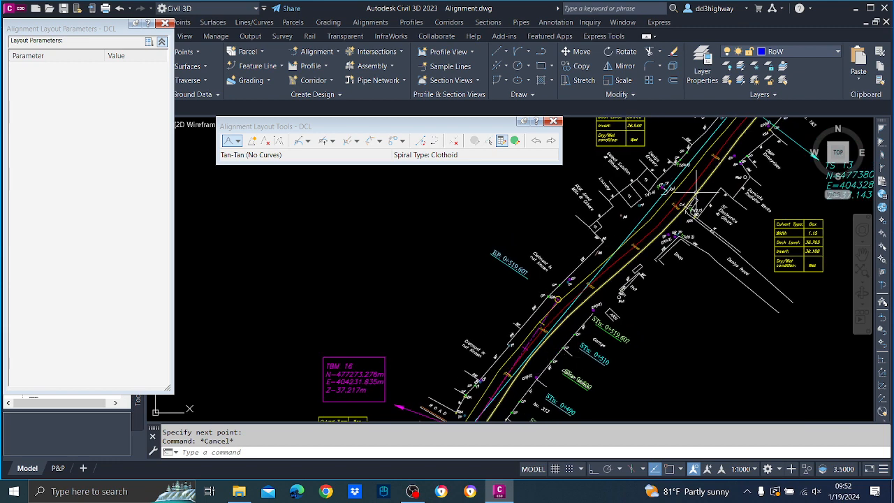
pyautogui.click(332, 141)
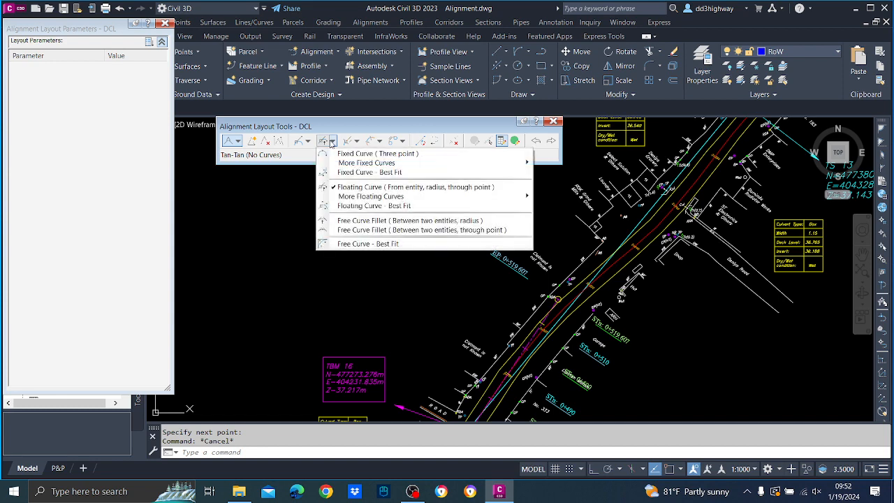
pyautogui.click(353, 187)
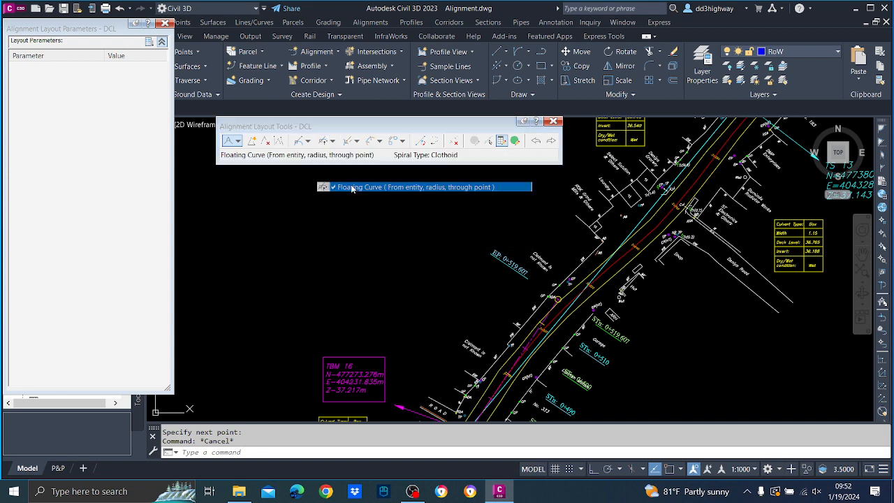
pyautogui.scroll(2, 556, 303)
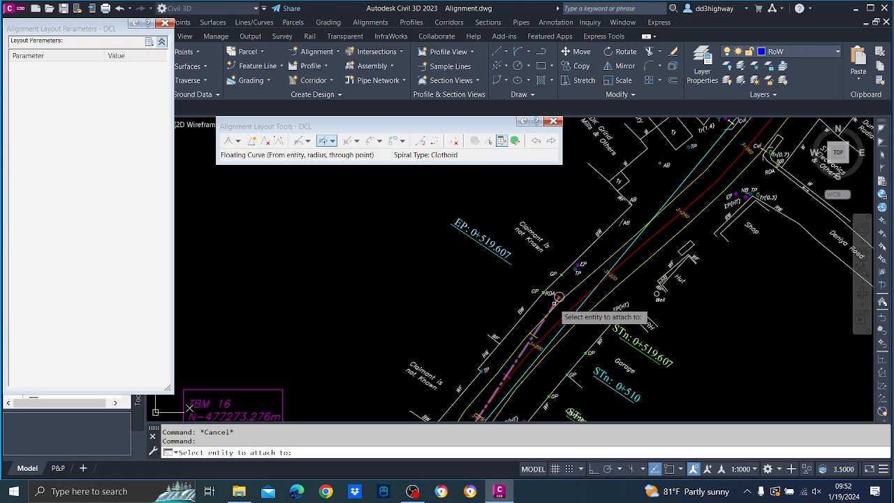
pyautogui.click(556, 301)
pyautogui.scroll(-3, 579, 279)
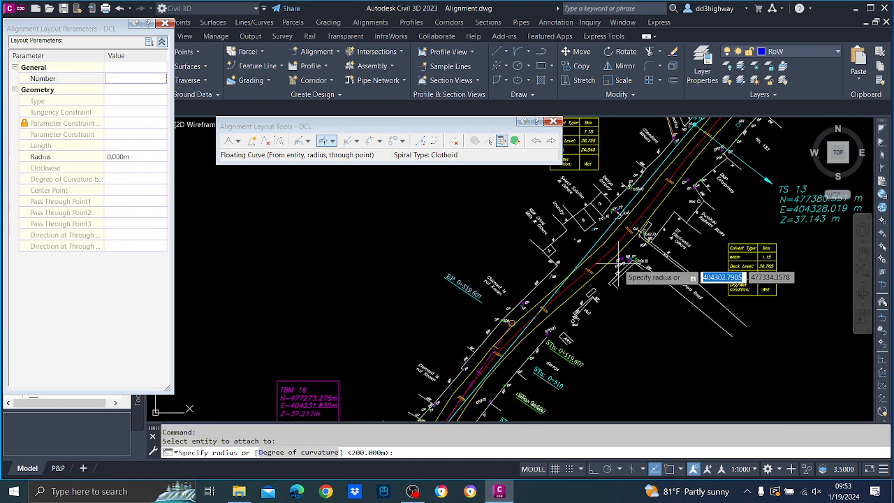
pyautogui.write('10')
pyautogui.press('Return')
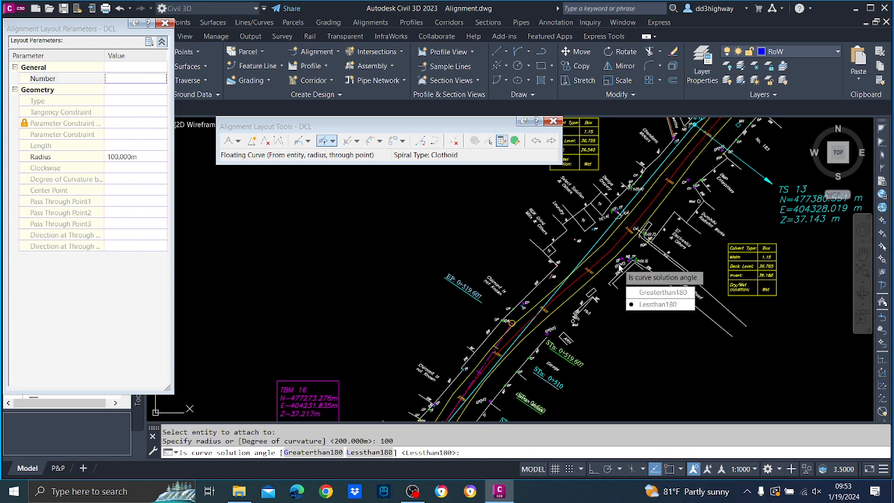
pyautogui.press('Return')
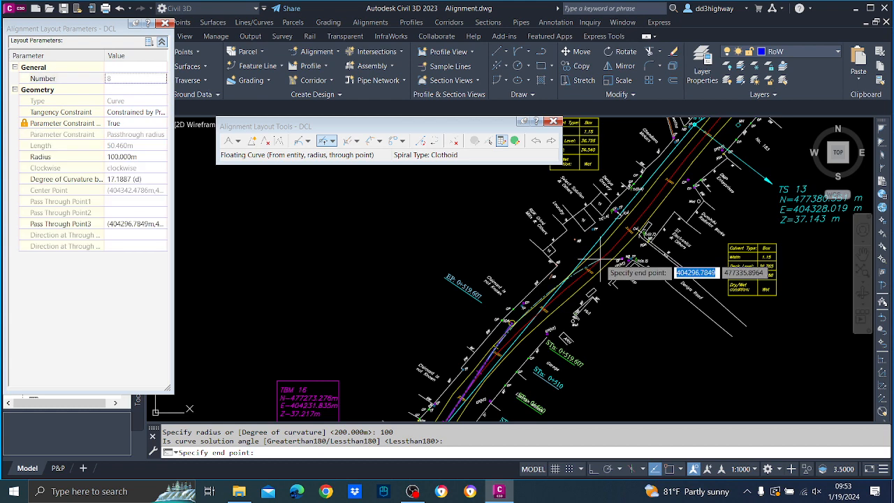
pyautogui.click(599, 262)
pyautogui.press('Return')
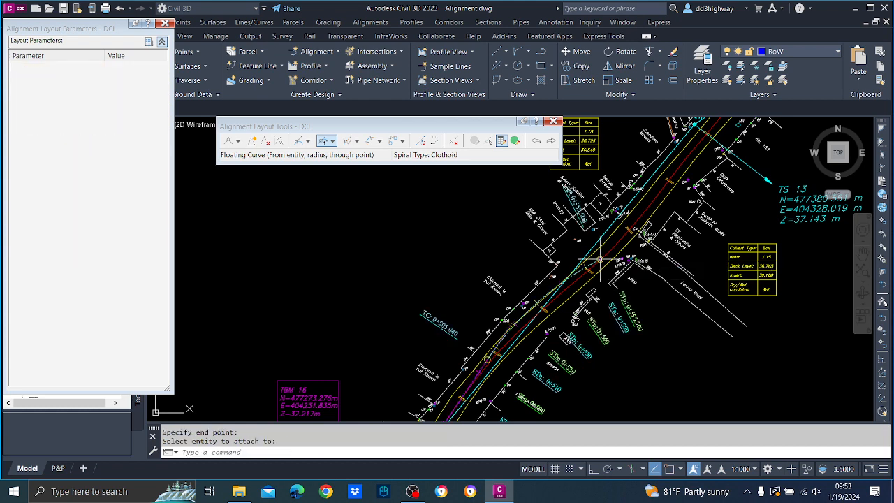
# - Edit the new floating curve's radius, trying 200 m and settling on 250 m
pyautogui.click(489, 142)
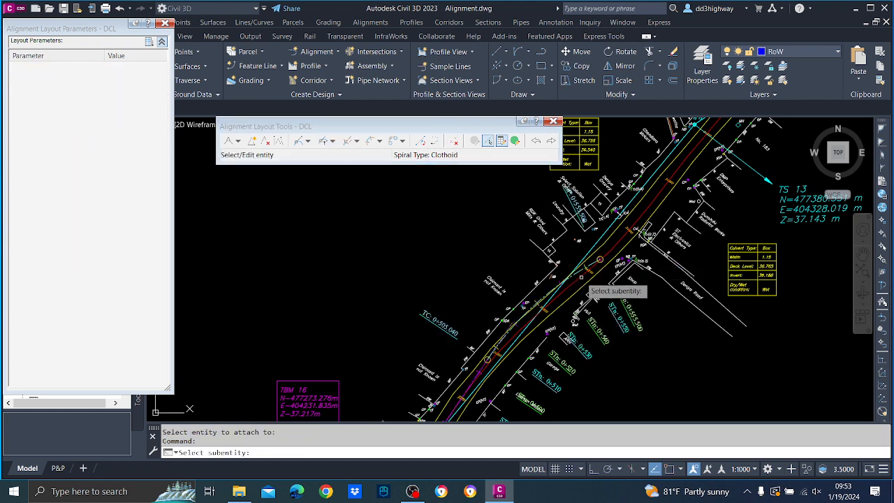
pyautogui.click(599, 263)
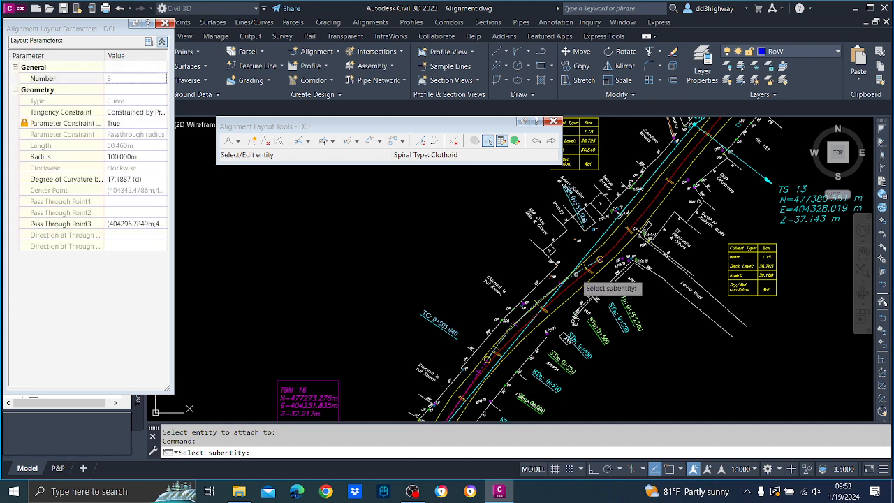
pyautogui.click(119, 158)
pyautogui.write('2')
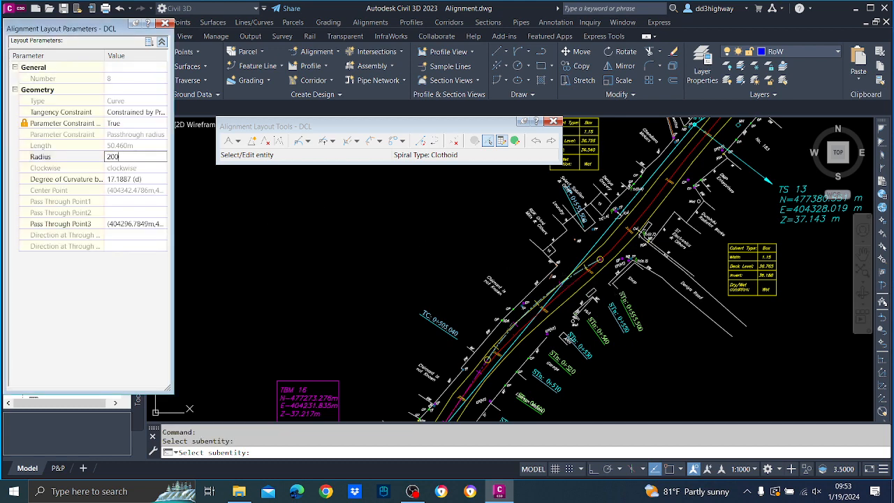
pyautogui.write('00')
pyautogui.press('Return')
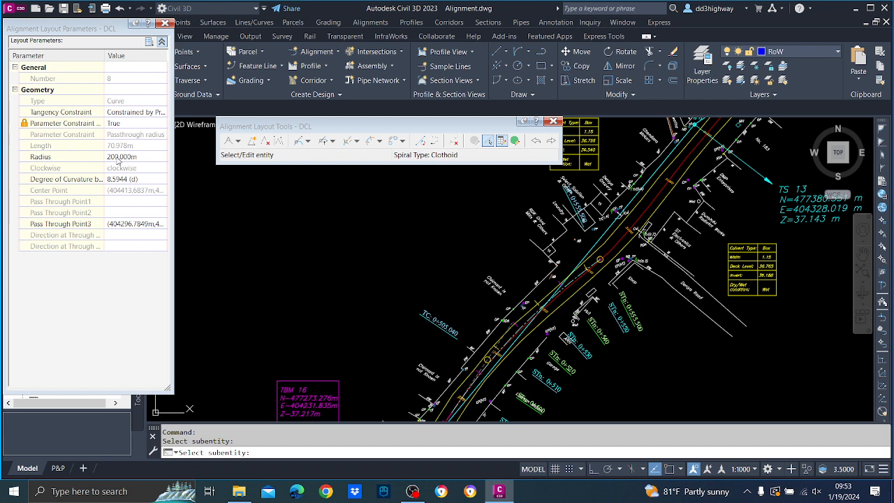
pyautogui.click(119, 158)
pyautogui.write('250')
pyautogui.press('Return')
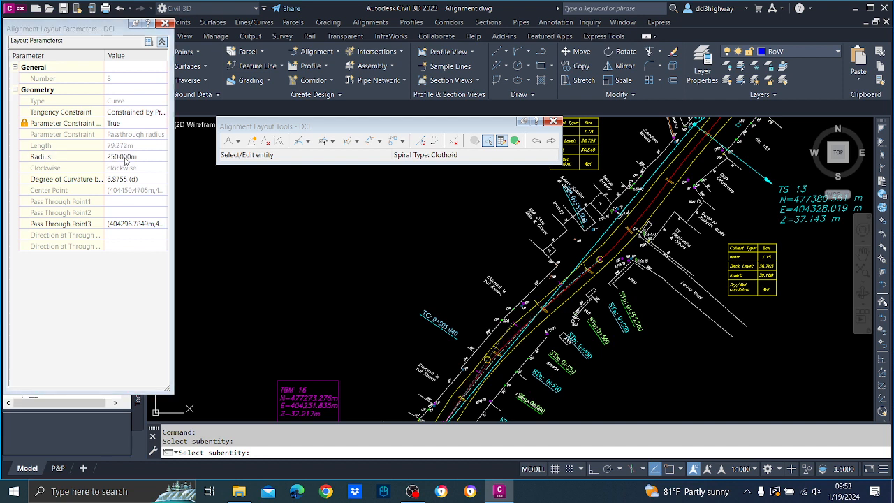
pyautogui.press('Return')
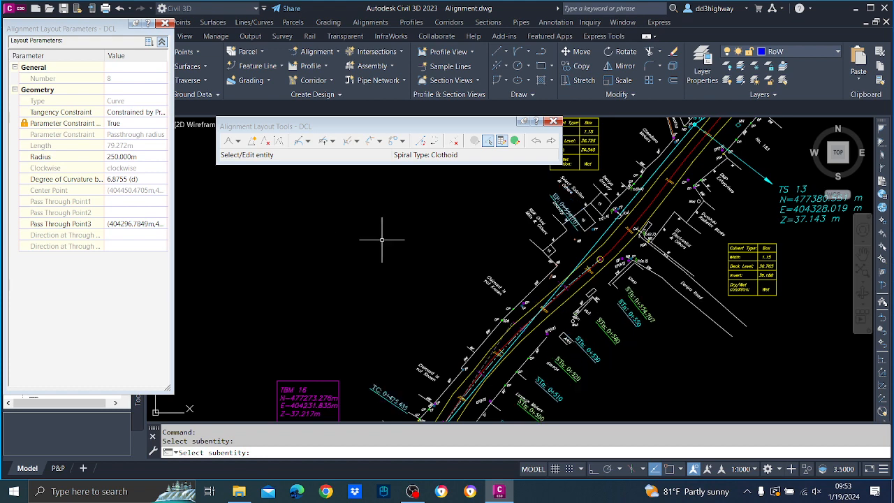
pyautogui.moveTo(629, 268); pyautogui.dragTo(547, 350, button='middle')
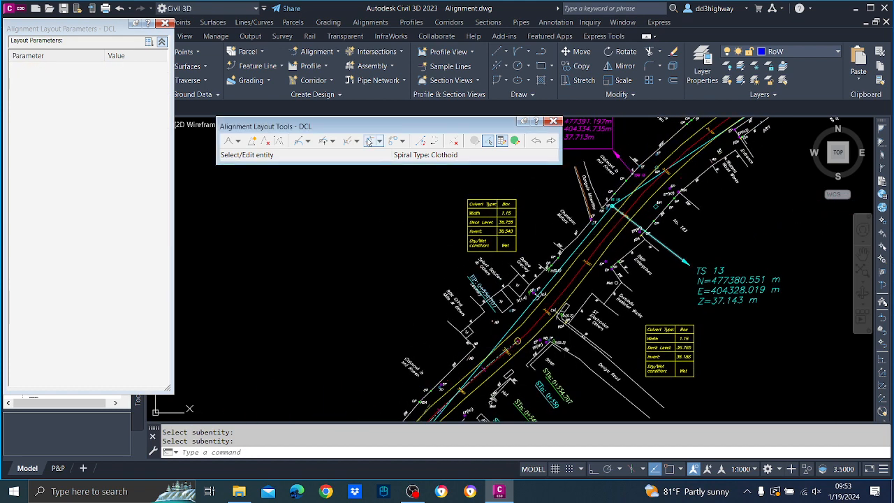
pyautogui.click(326, 141)
pyautogui.scroll(5, 579, 347)
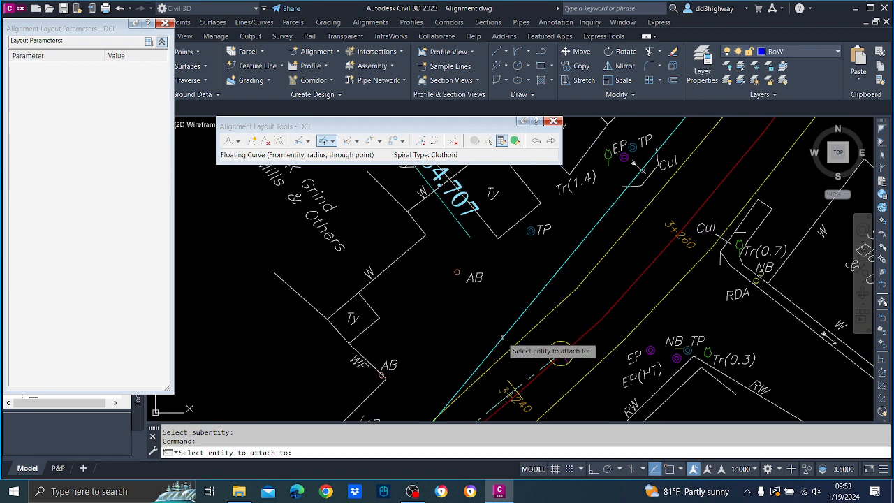
pyautogui.click(556, 356)
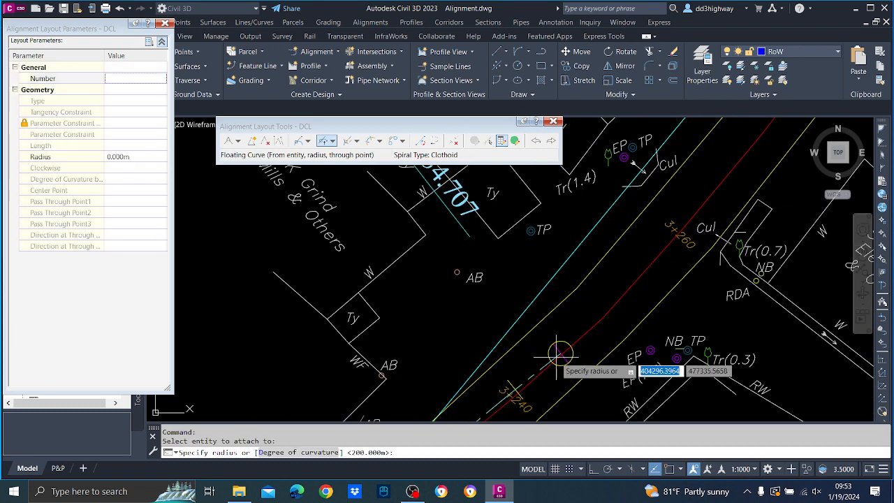
pyautogui.scroll(-5, 569, 342)
pyautogui.write('250')
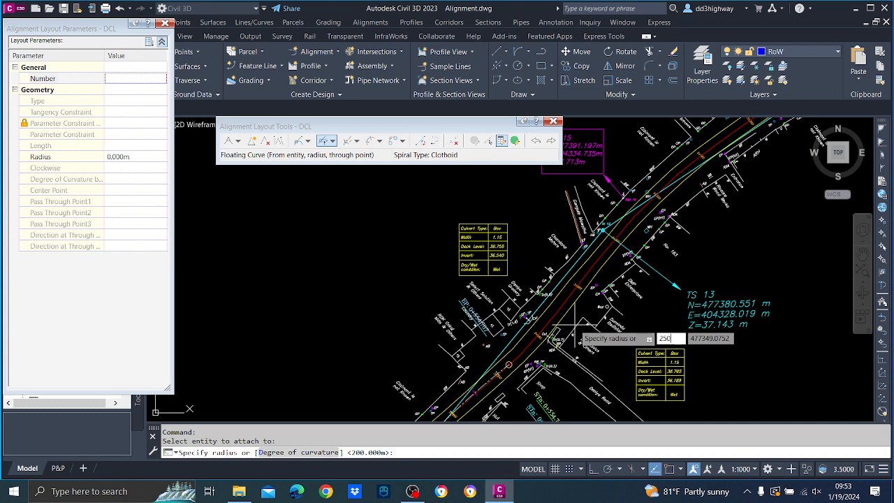
pyautogui.press('Return')
pyautogui.press('Return')
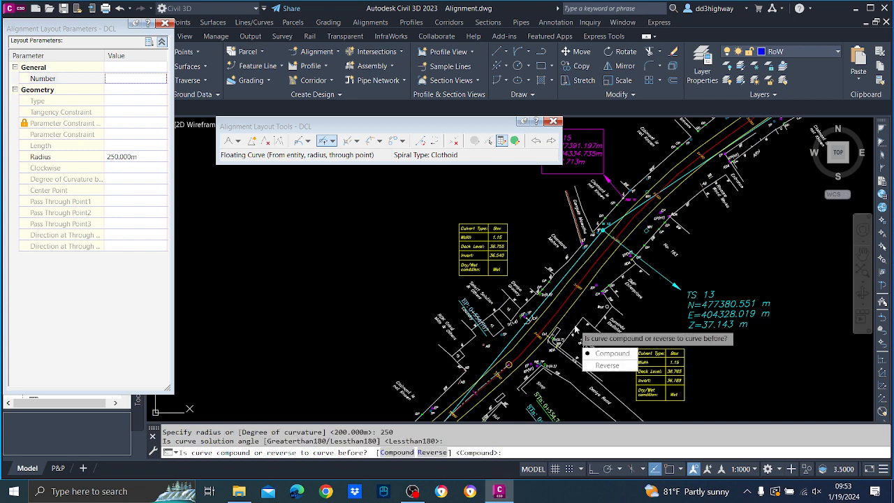
pyautogui.write('r')
pyautogui.press('Return')
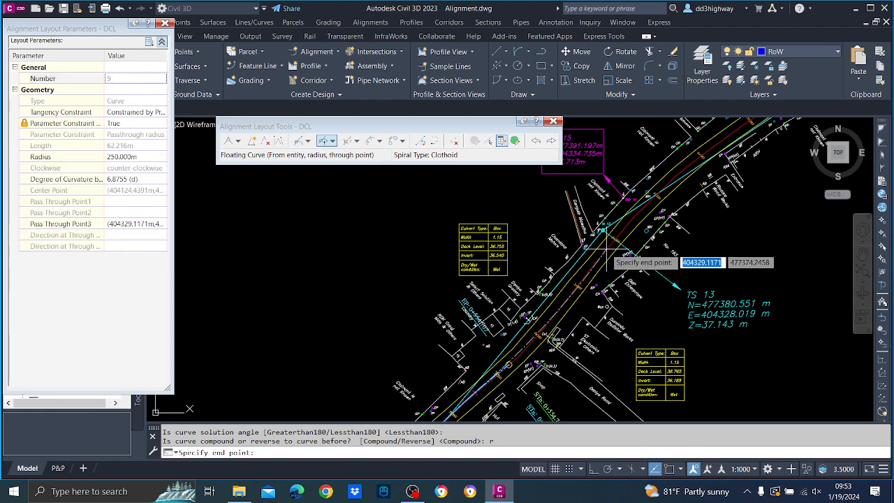
pyautogui.press('Escape')
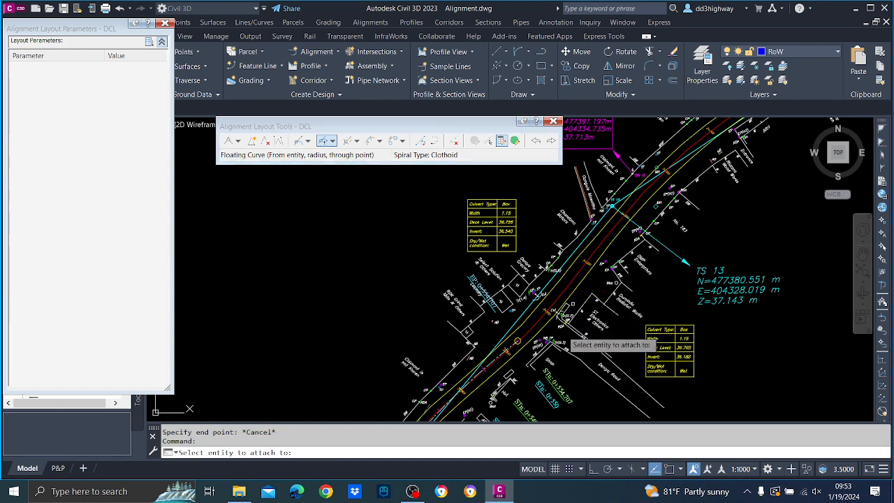
# - Add a reverse floating curve with 250 m radius and an angle under 180° from the previous curve's end to the centreline just southwest of TS 13
pyautogui.scroll(4, 508, 348)
pyautogui.scroll(4, 508, 348)
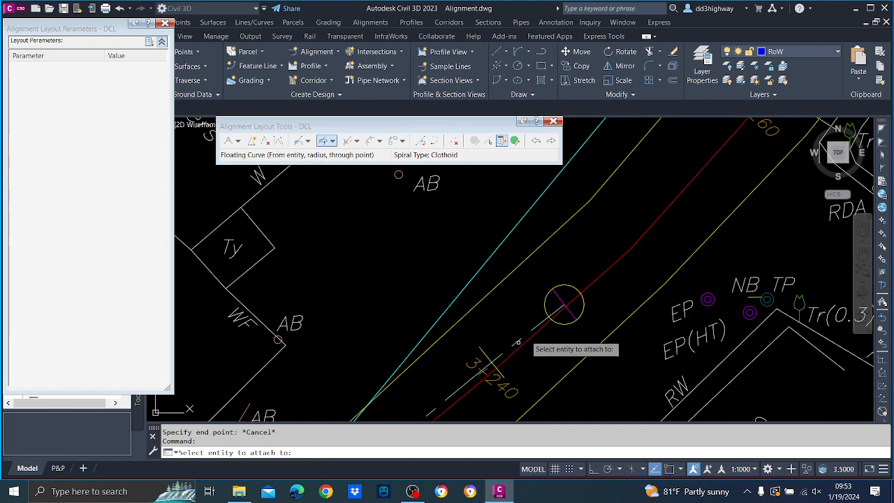
pyautogui.click(531, 328)
pyautogui.scroll(-4, 538, 321)
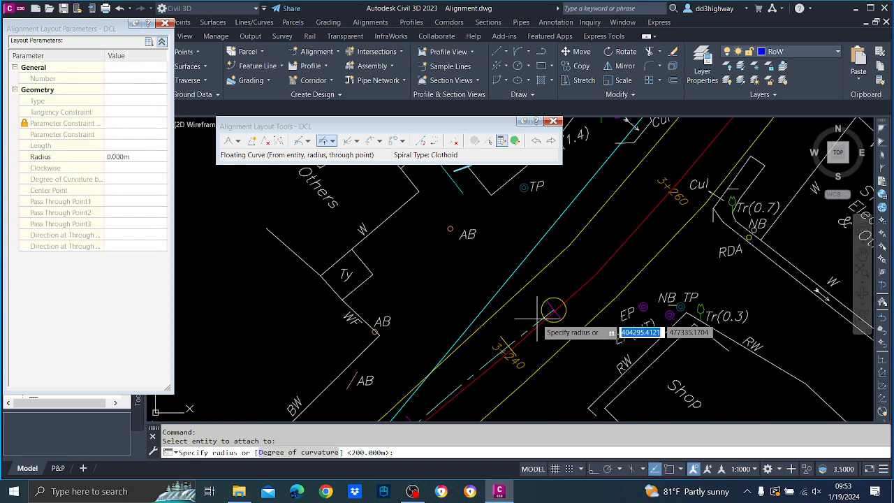
pyautogui.moveTo(550, 310); pyautogui.dragTo(532, 327, button='middle')
pyautogui.write('250')
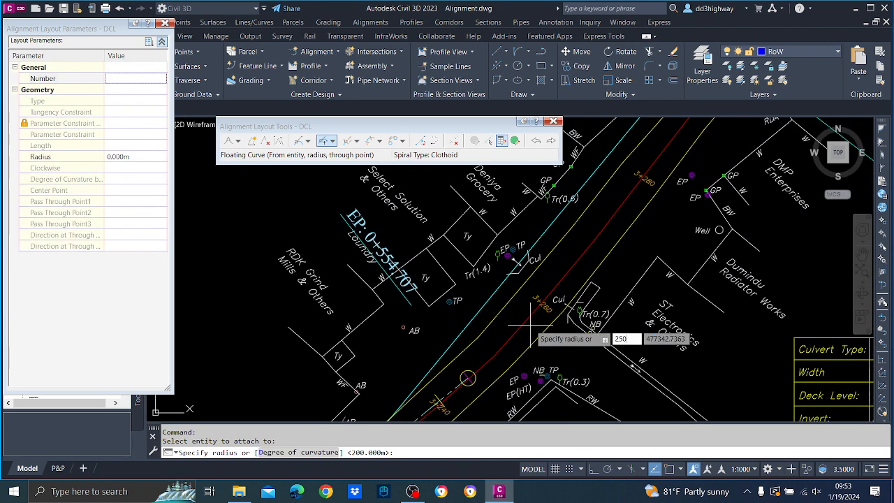
pyautogui.press('Return')
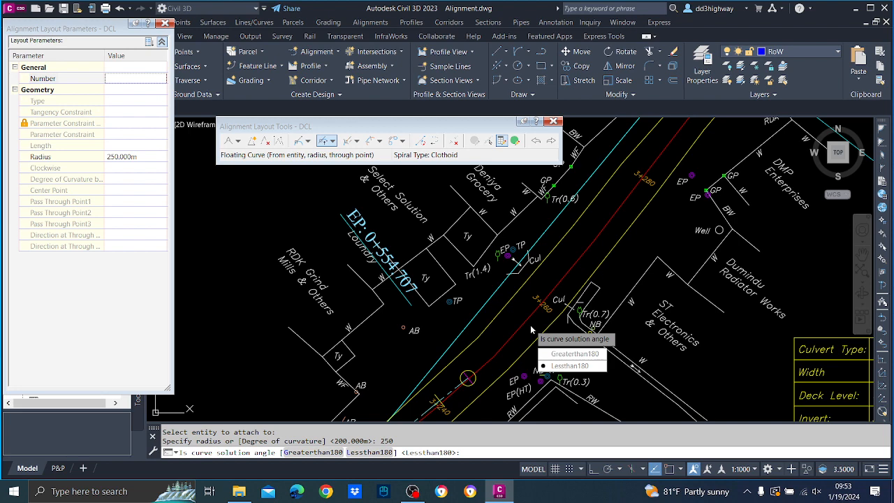
pyautogui.press('Return')
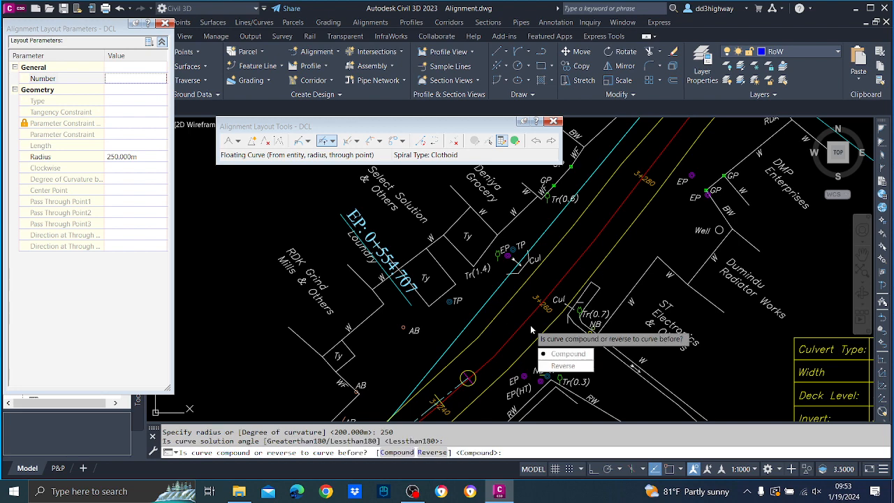
pyautogui.write('r')
pyautogui.press('Return')
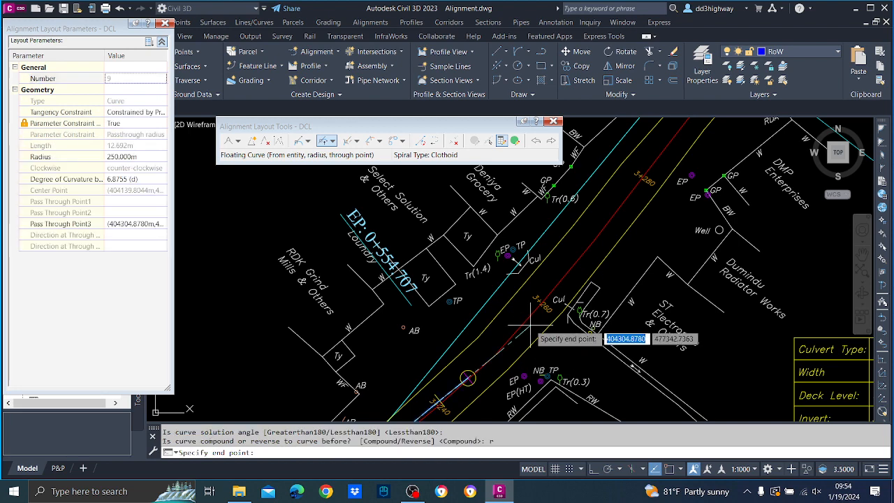
pyautogui.scroll(-3, 533, 325)
pyautogui.scroll(2, 604, 216)
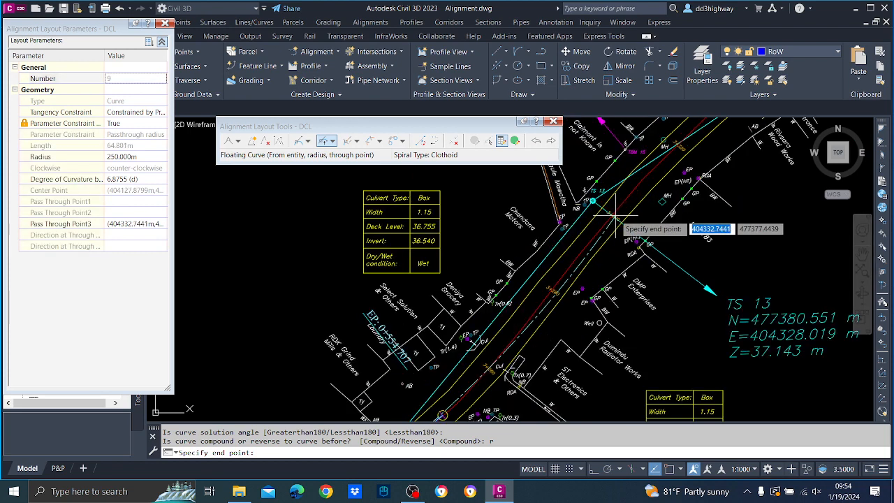
pyautogui.click(586, 244)
pyautogui.scroll(-4, 591, 276)
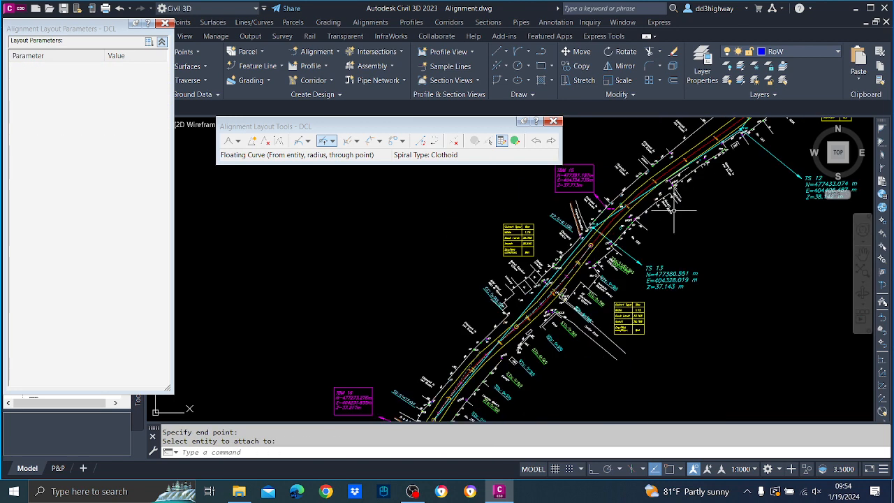
# - Add a reverse floating curve with 250 m radius and an angle under 180° from the previous curve's end to the centreline near 3+360
pyautogui.moveTo(591, 276); pyautogui.dragTo(587, 282, button='middle')
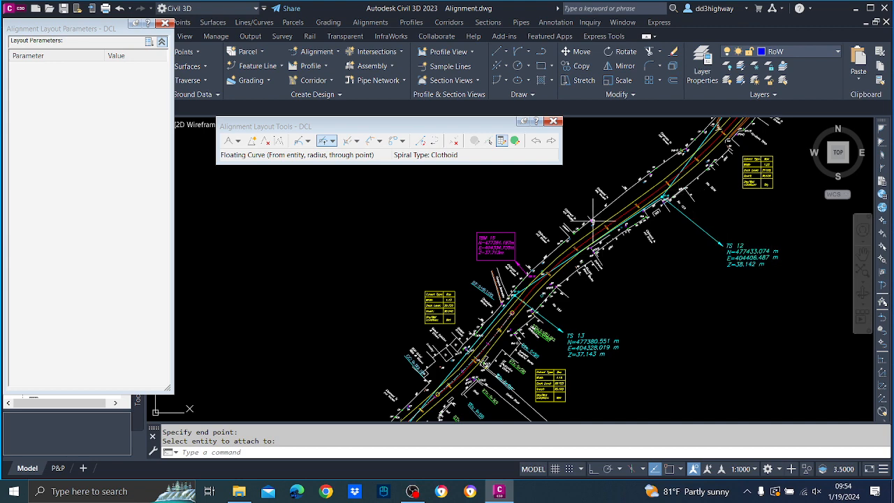
pyautogui.click(323, 141)
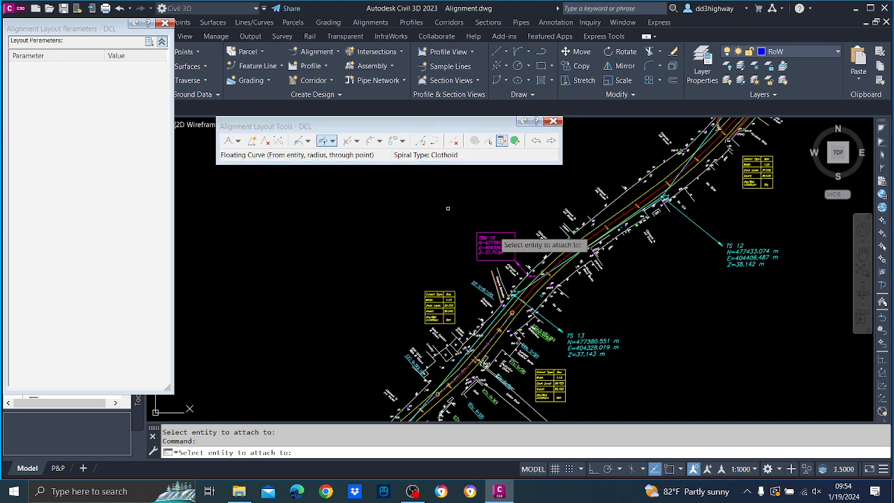
pyautogui.scroll(5, 516, 323)
pyautogui.scroll(3, 483, 323)
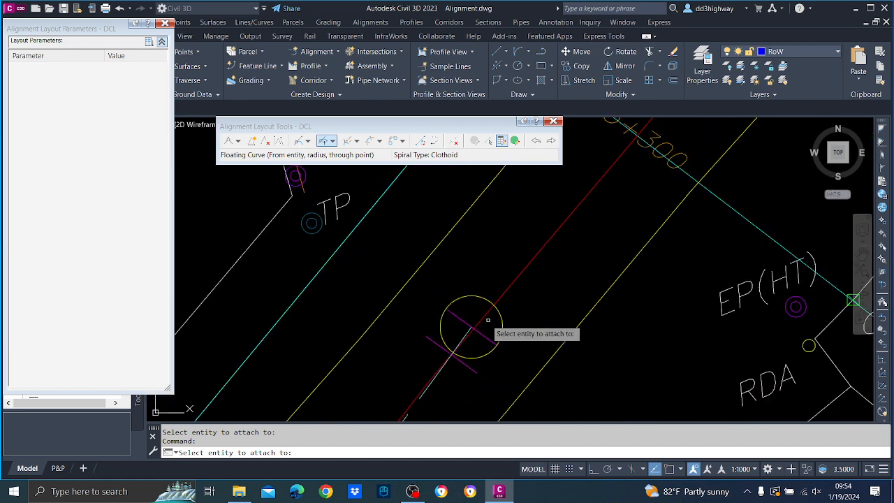
pyautogui.click(468, 325)
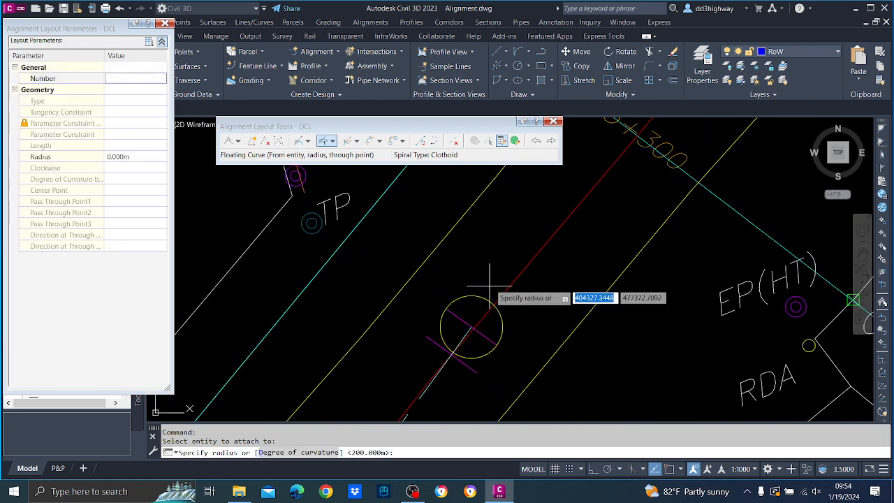
pyautogui.scroll(-5, 487, 279)
pyautogui.scroll(-1, 501, 298)
pyautogui.scroll(-4, 501, 299)
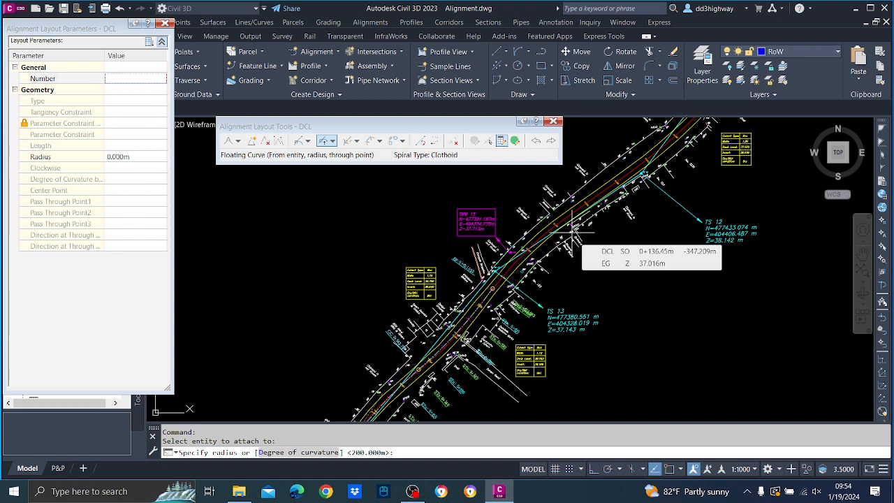
pyautogui.write('250')
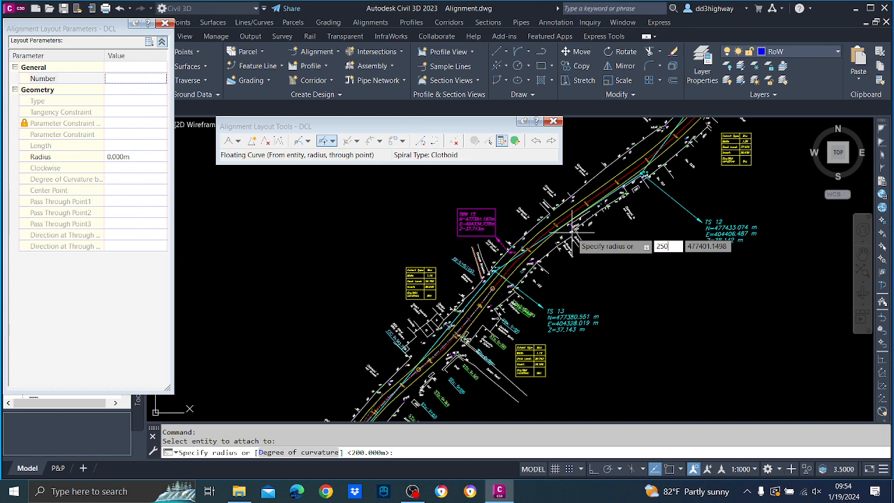
pyautogui.press('Return')
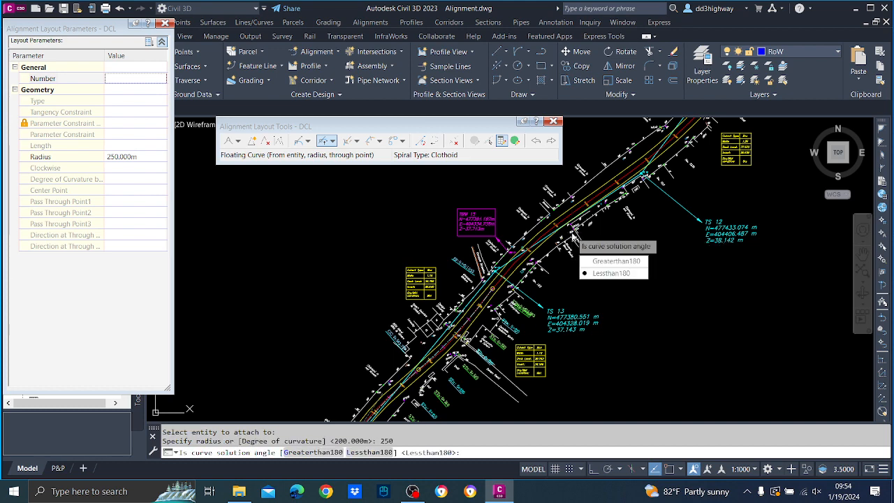
pyautogui.press('Return')
pyautogui.write('r')
pyautogui.press('Return')
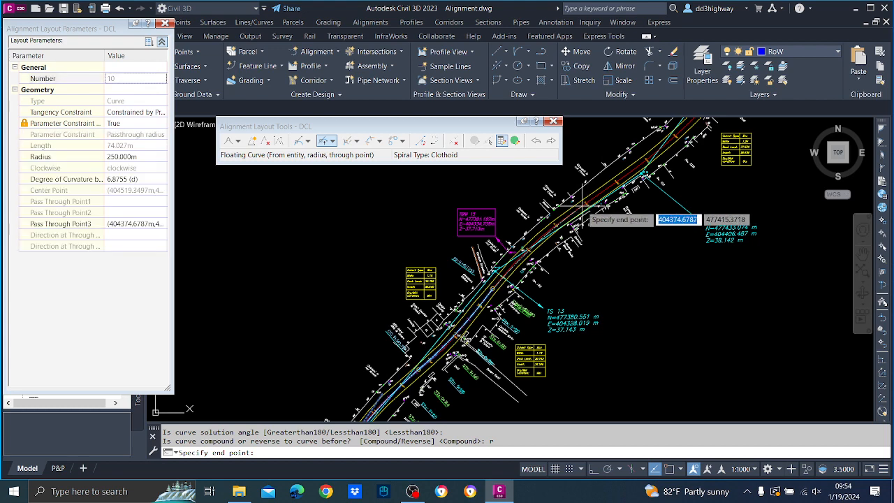
pyautogui.click(579, 215)
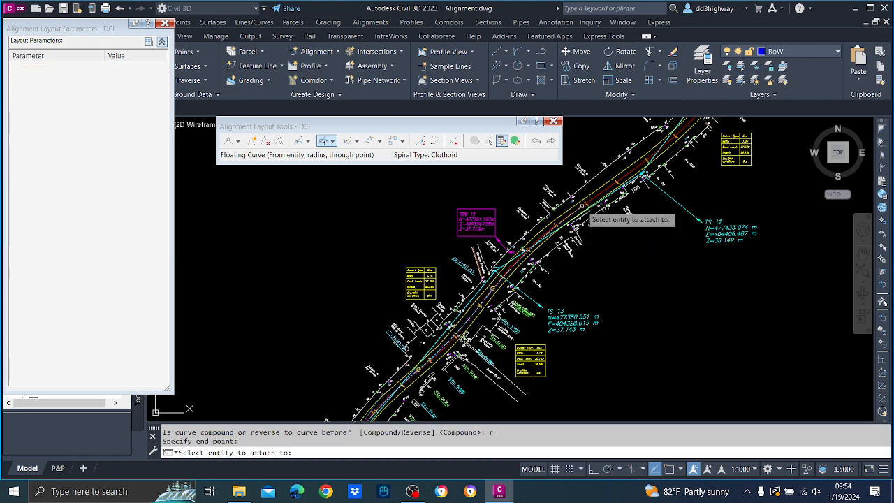
pyautogui.press('Escape')
# - Set the radius of the new reverse curve beside TS 13 to 200 m
pyautogui.scroll(4, 534, 240)
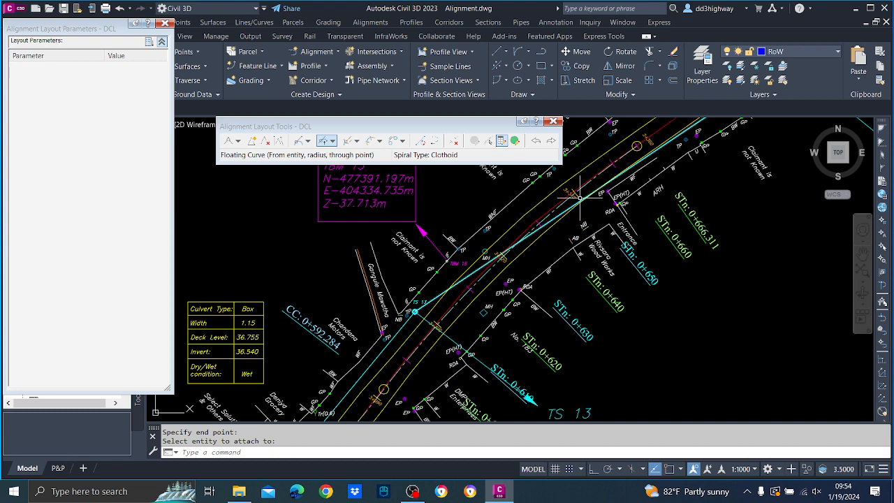
pyautogui.scroll(2, 579, 206)
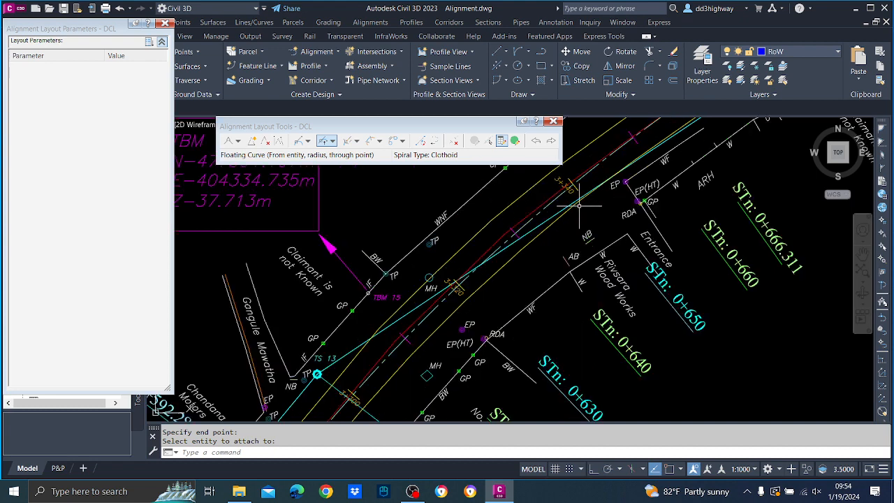
pyautogui.click(488, 142)
pyautogui.click(517, 233)
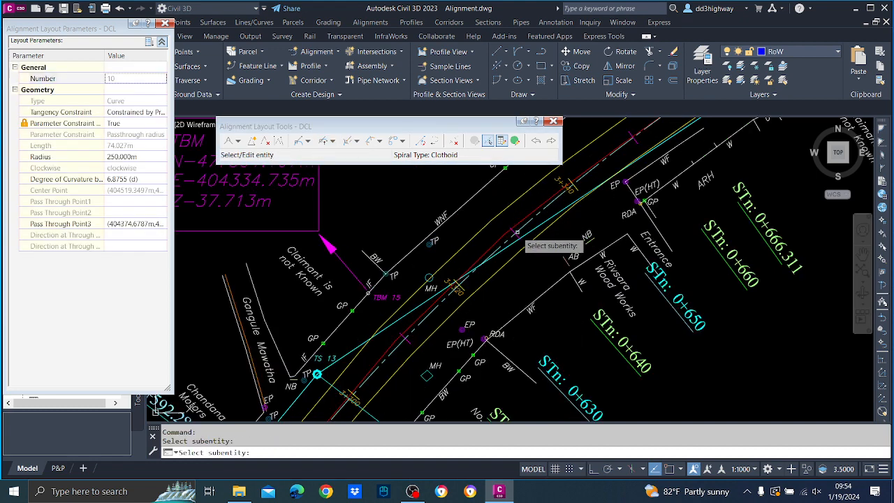
pyautogui.click(148, 157)
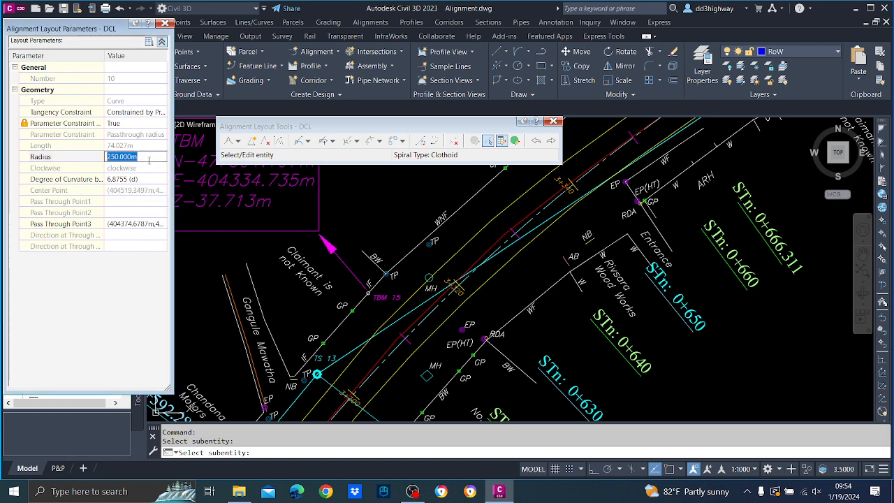
pyautogui.write('200')
pyautogui.press('Return')
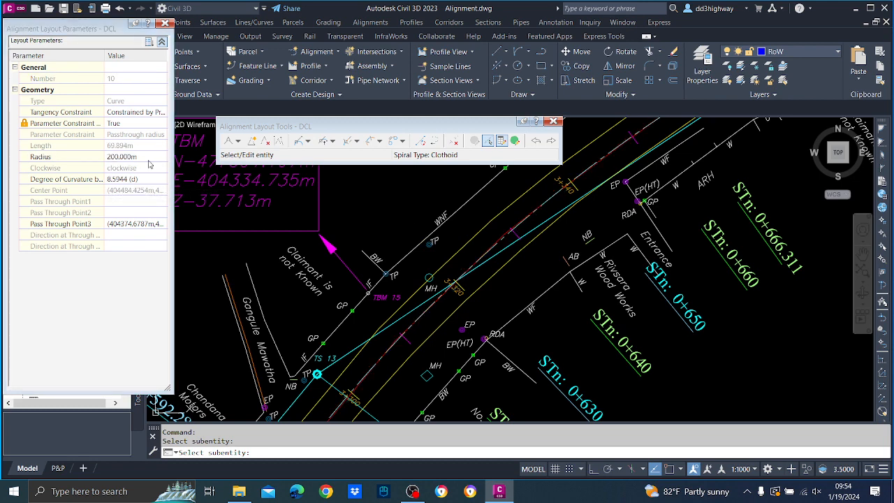
pyautogui.press('Return')
# - Add a floating line about 65 m long from the curve's end near 3+360 through a point between 3+400 and 3+420
pyautogui.scroll(-4, 423, 290)
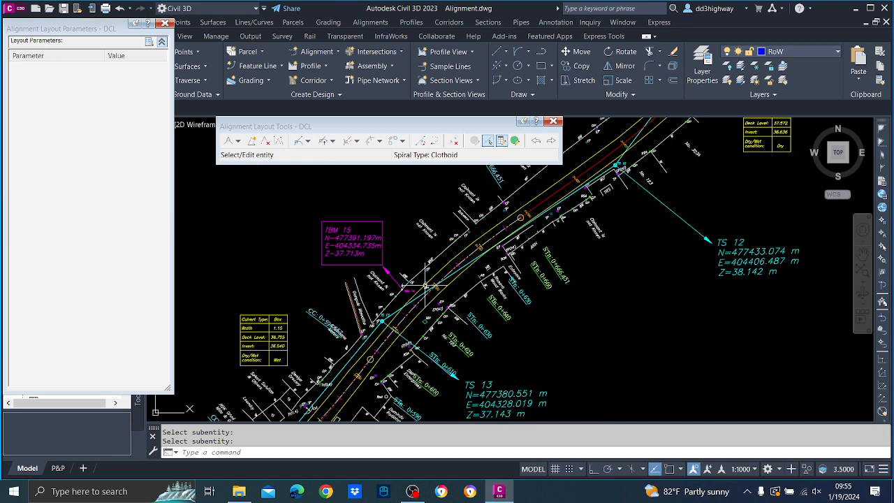
pyautogui.scroll(-2, 557, 248)
pyautogui.moveTo(617, 208); pyautogui.dragTo(567, 283, button='middle')
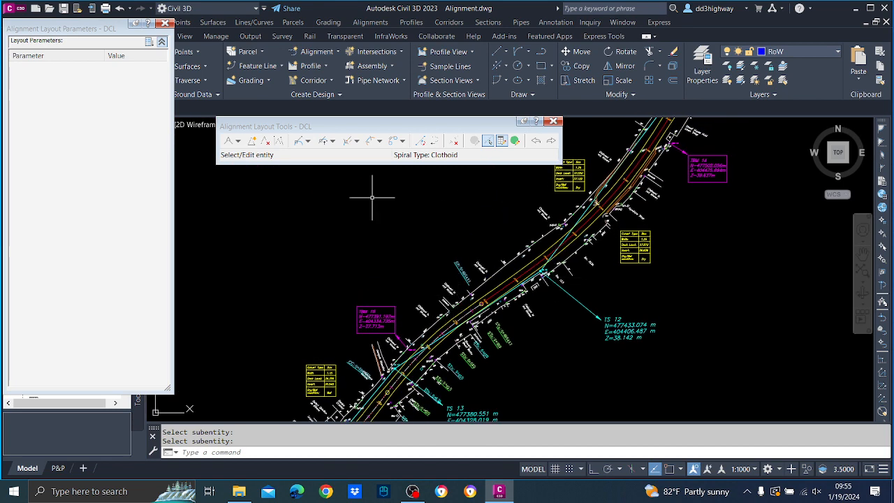
pyautogui.click(307, 141)
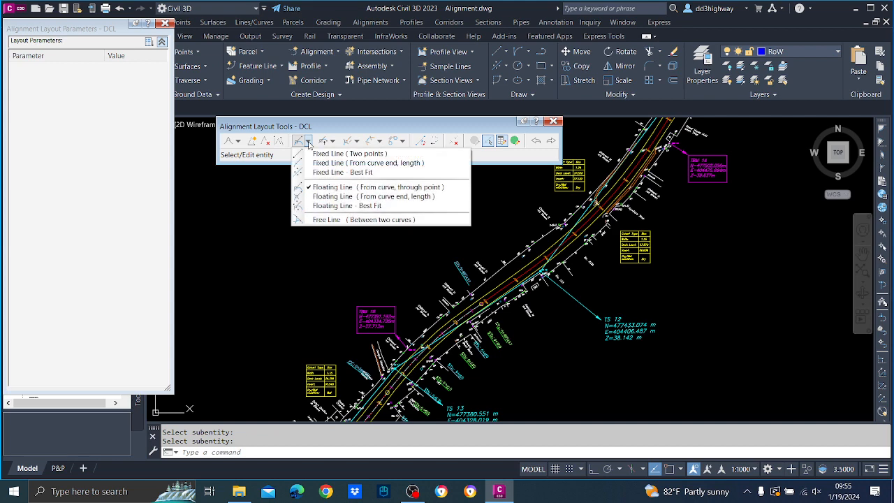
pyautogui.click(316, 187)
pyautogui.scroll(3, 488, 318)
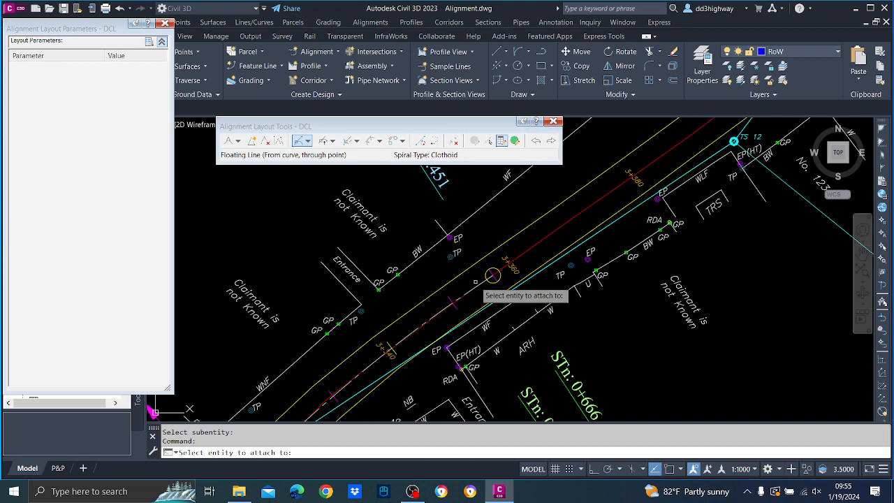
pyautogui.scroll(4, 492, 274)
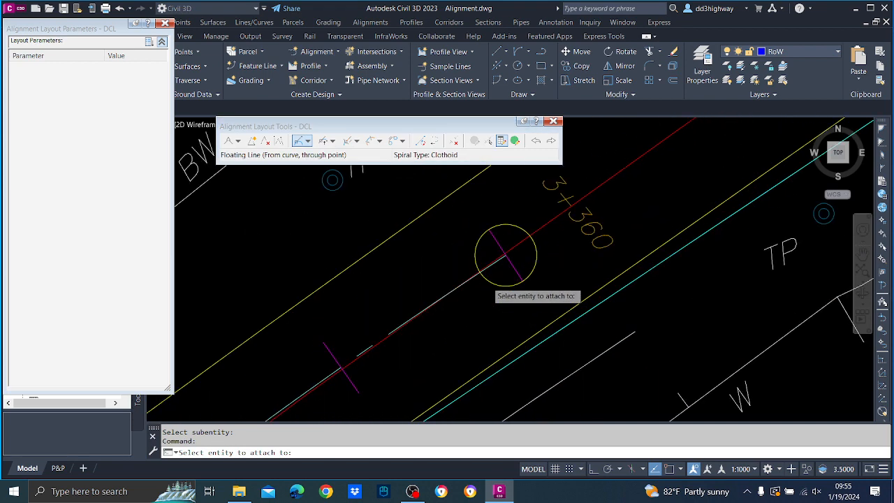
pyautogui.click(499, 252)
pyautogui.scroll(-5, 538, 245)
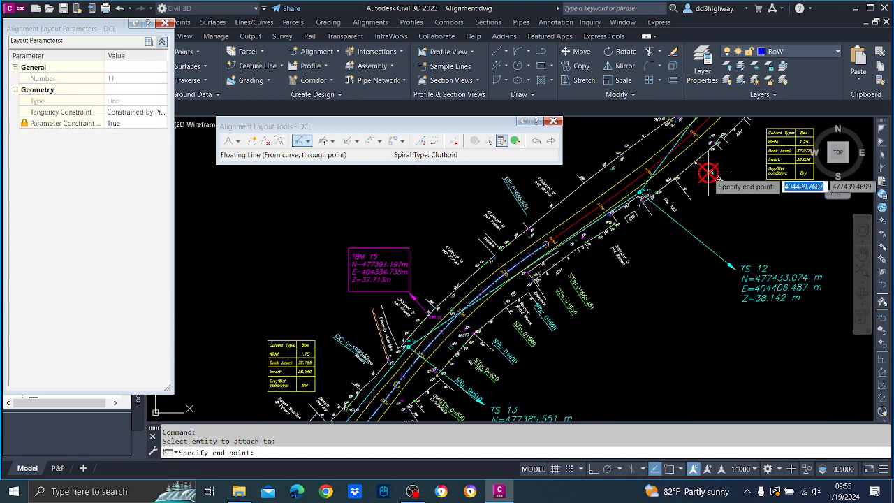
pyautogui.moveTo(708, 174); pyautogui.dragTo(656, 290, button='middle')
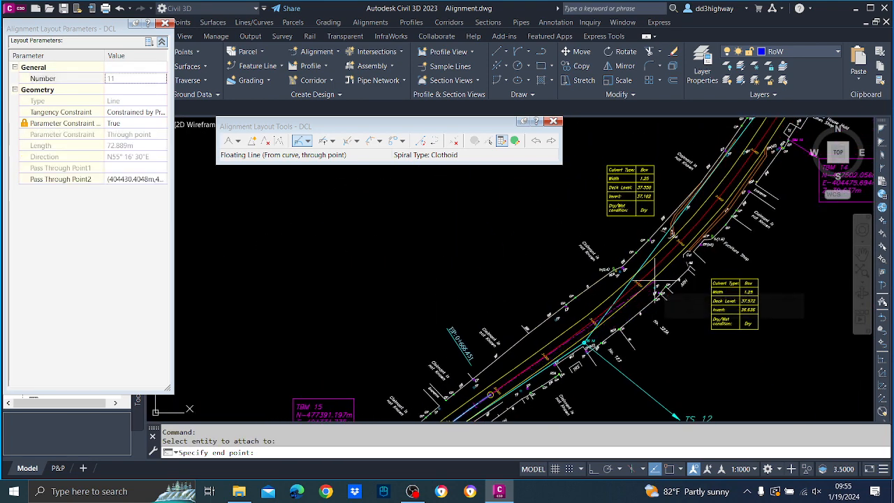
pyautogui.scroll(3, 625, 299)
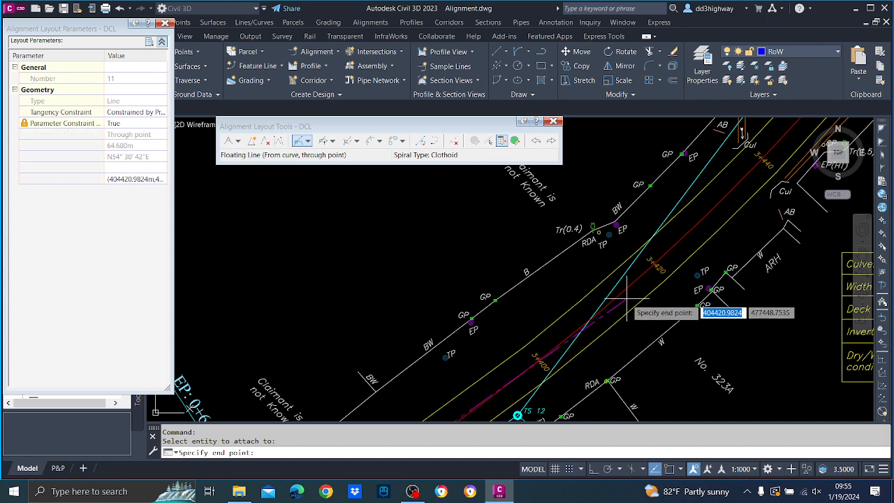
pyautogui.click(626, 300)
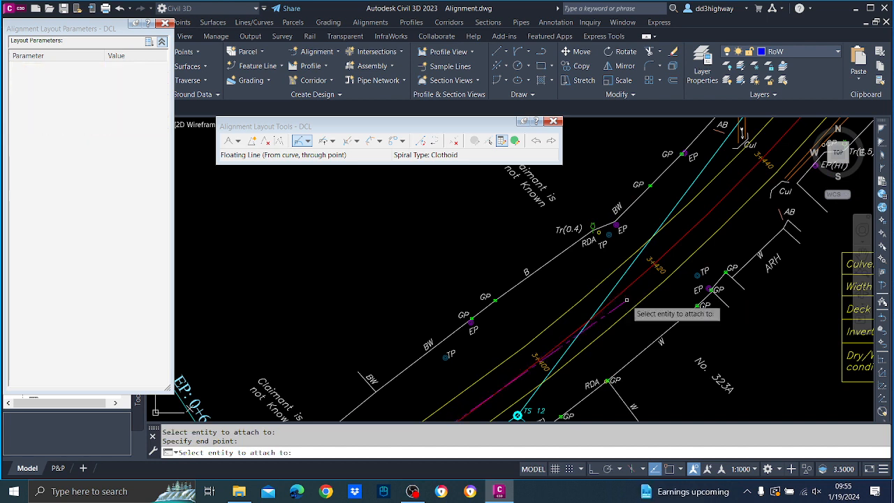
pyautogui.press('Return')
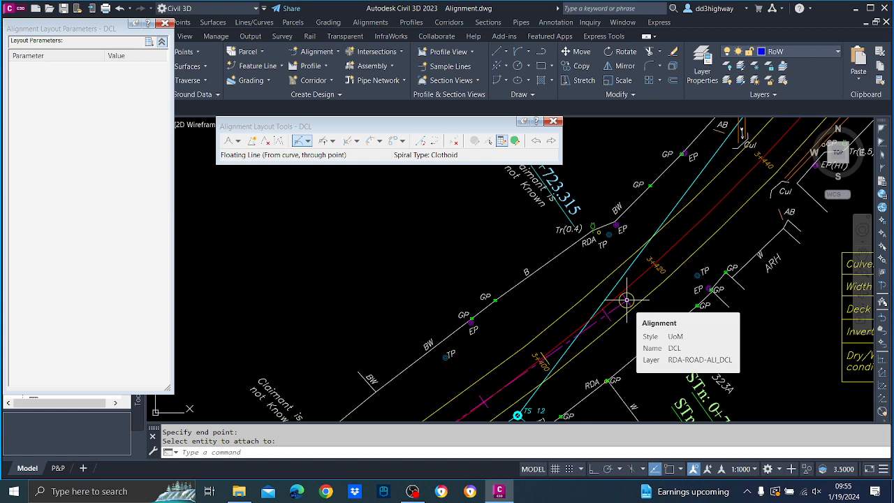
# - Add a floating curve with 300 m radius and a solution angle under 180° from the floating line's end to the centreline near TBM 14
pyautogui.scroll(-6, 677, 307)
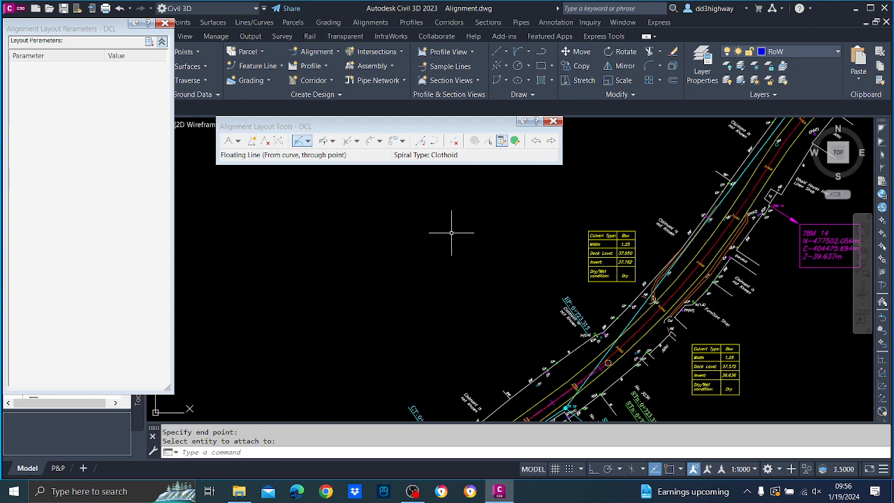
pyautogui.click(324, 141)
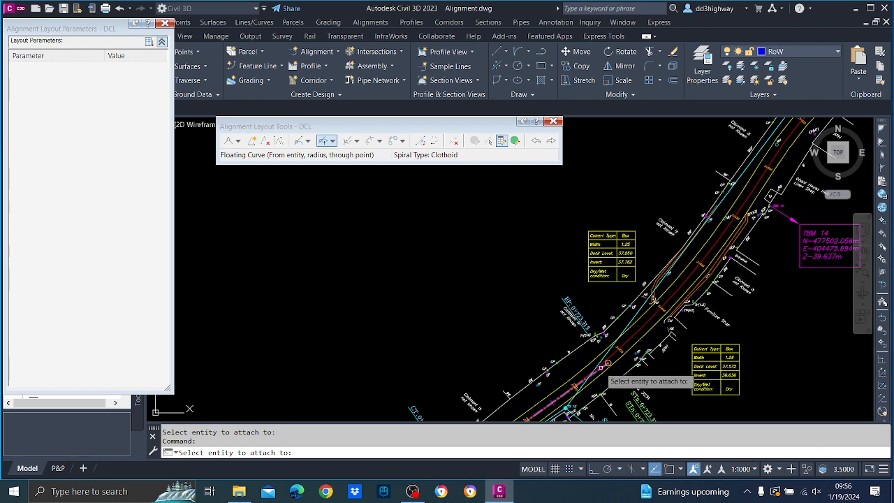
pyautogui.click(607, 363)
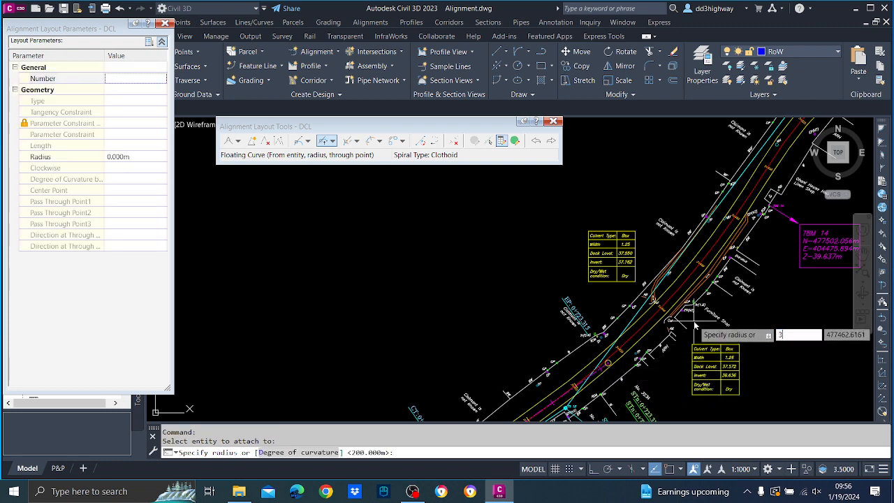
pyautogui.write('300')
pyautogui.press('Return')
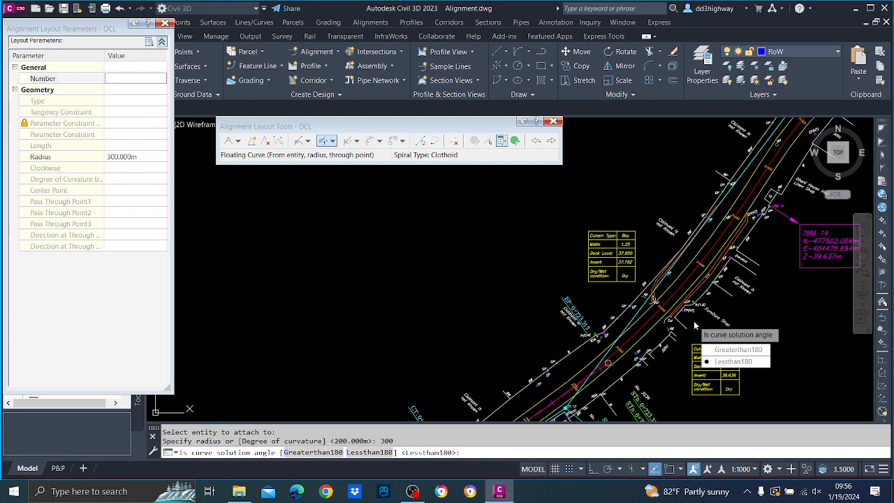
pyautogui.press('Return')
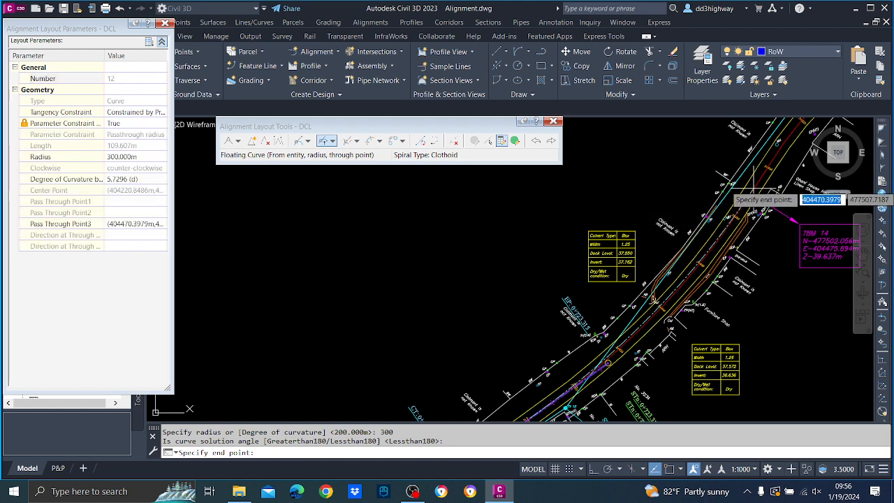
pyautogui.scroll(-2, 747, 215)
pyautogui.moveTo(741, 207); pyautogui.dragTo(639, 277, button='middle')
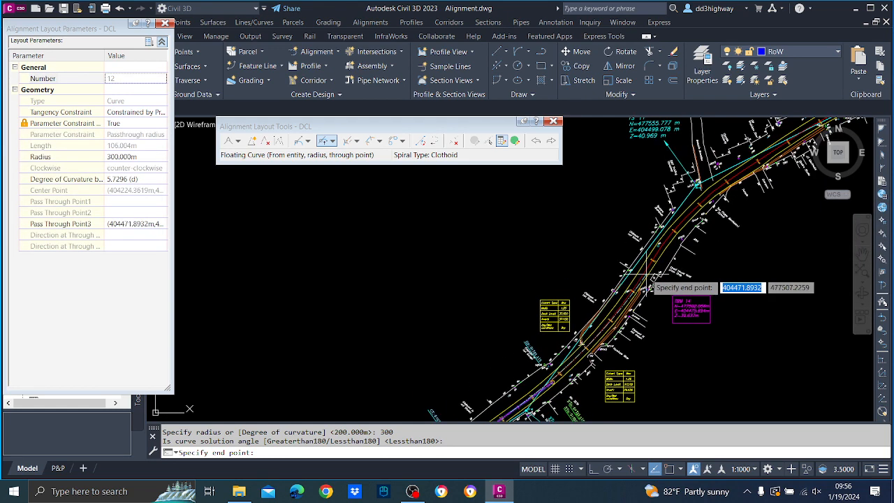
pyautogui.scroll(2, 655, 297)
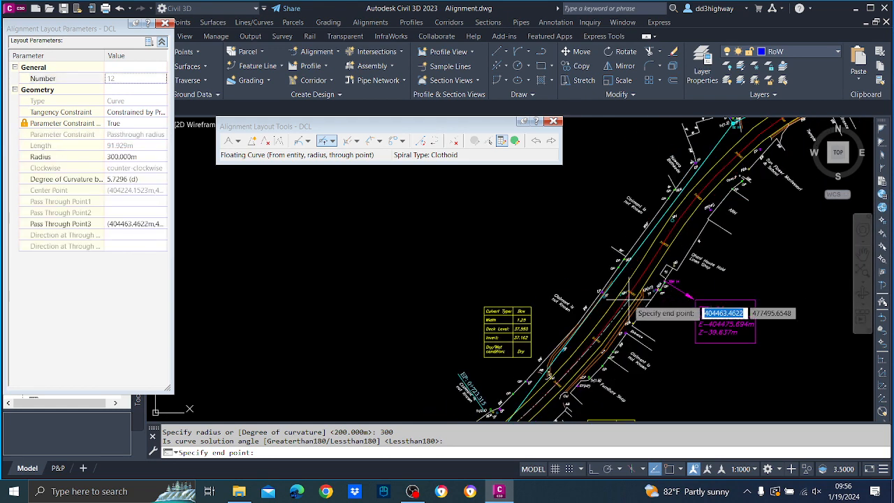
pyautogui.click(619, 304)
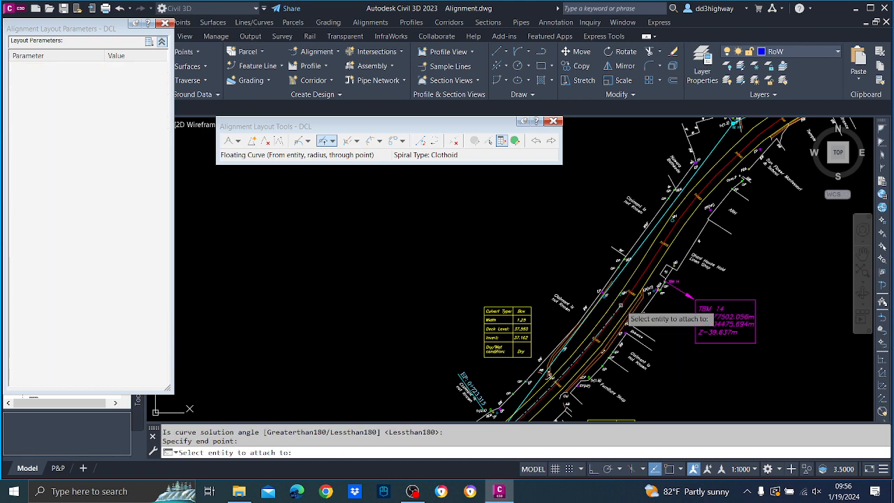
pyautogui.press('Return')
# - Try radii of 280 m and 270 m on the floating curve near TBM 14, and settle on 250 m
pyautogui.moveTo(608, 329); pyautogui.dragTo(607, 202, button='middle')
pyautogui.scroll(2, 570, 234)
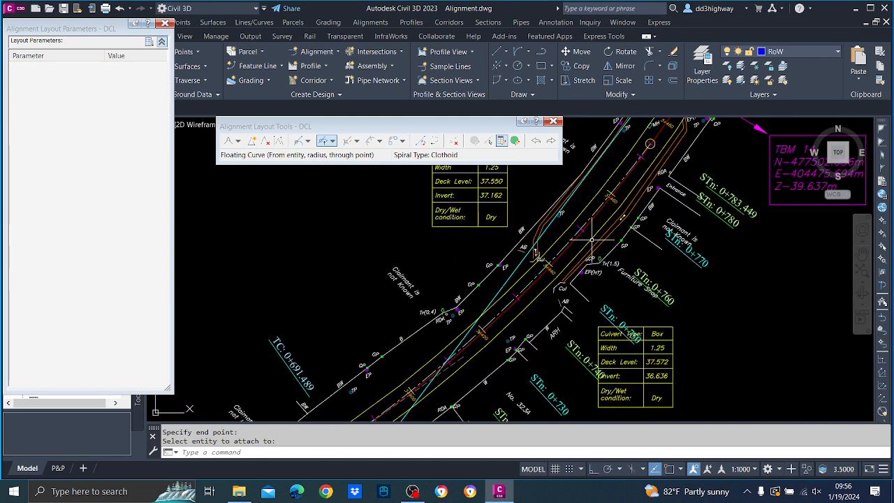
pyautogui.click(488, 141)
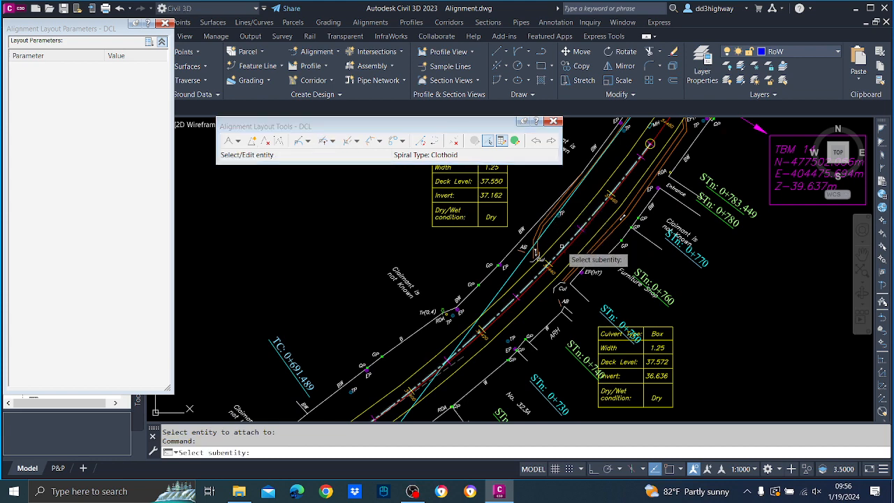
pyautogui.click(538, 256)
pyautogui.click(139, 157)
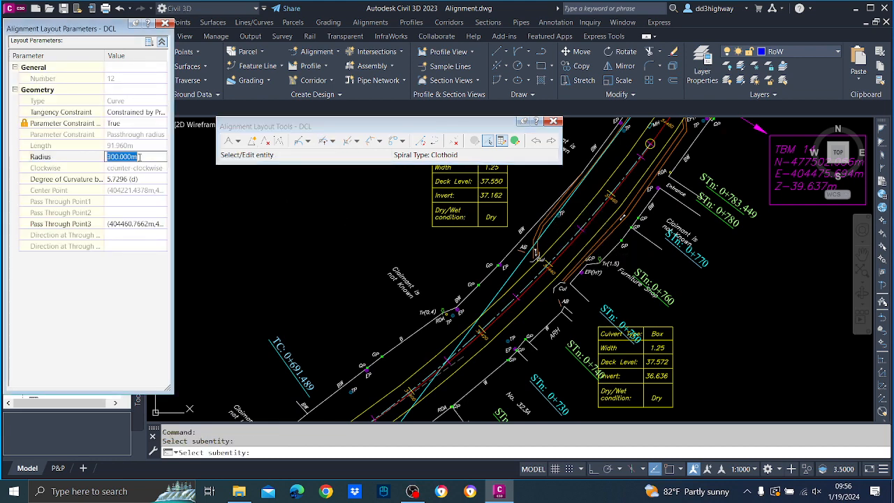
pyautogui.write('280')
pyautogui.press('Return')
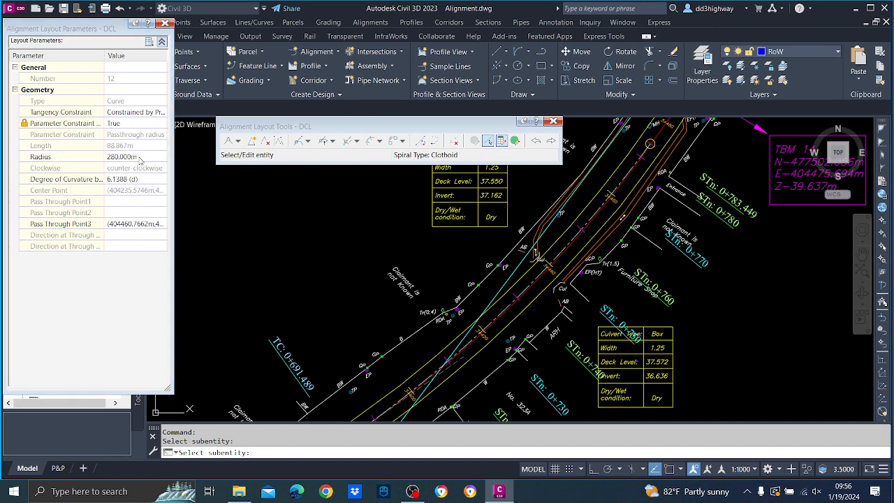
pyautogui.click(139, 157)
pyautogui.write('270')
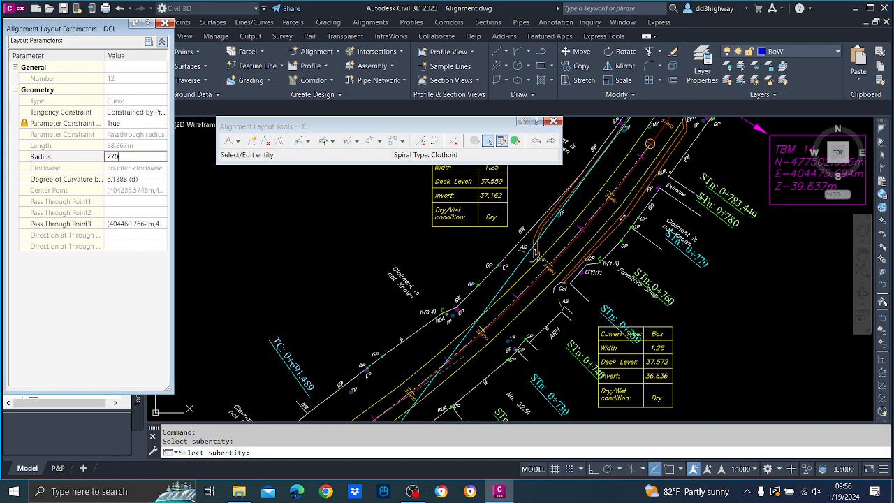
pyautogui.press('Return')
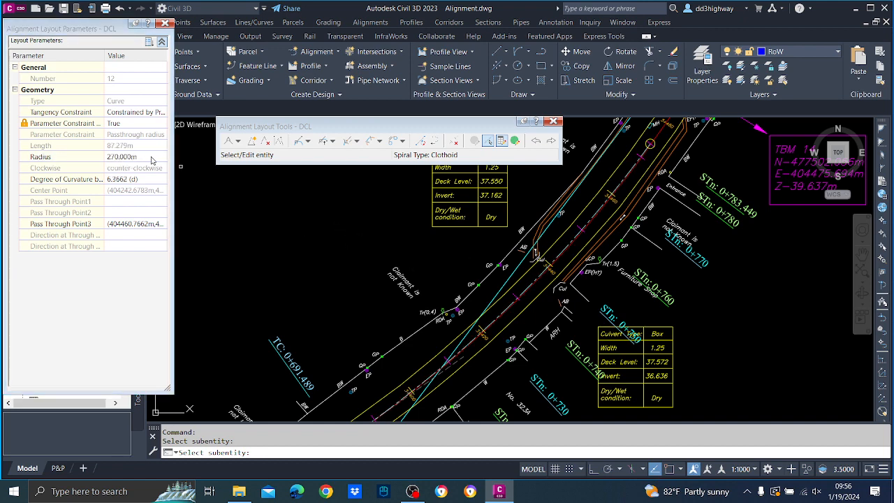
pyautogui.click(145, 160)
pyautogui.write('250')
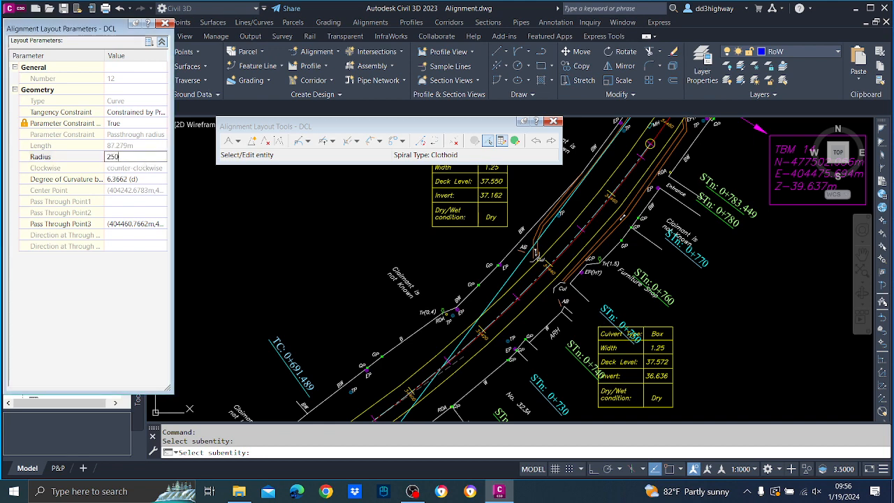
pyautogui.press('Return')
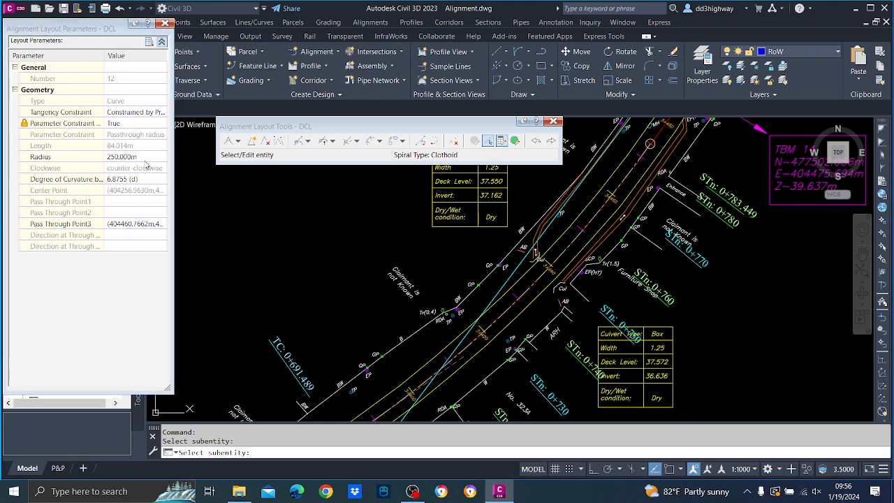
pyautogui.press('Return')
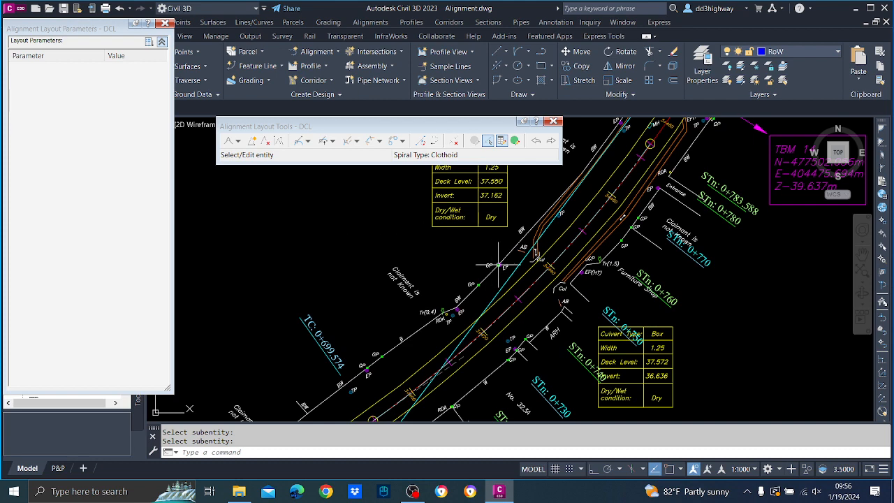
# - Add a floating line about 30 m long from the curve's end near 3+480 to the centreline between 3+500 and 3+520
pyautogui.scroll(-2, 500, 266)
pyautogui.moveTo(608, 208)
pyautogui.mouseDown(button='middle')
pyautogui.moveTo(571, 270)
pyautogui.moveTo(561, 321)
pyautogui.mouseUp(button='middle')
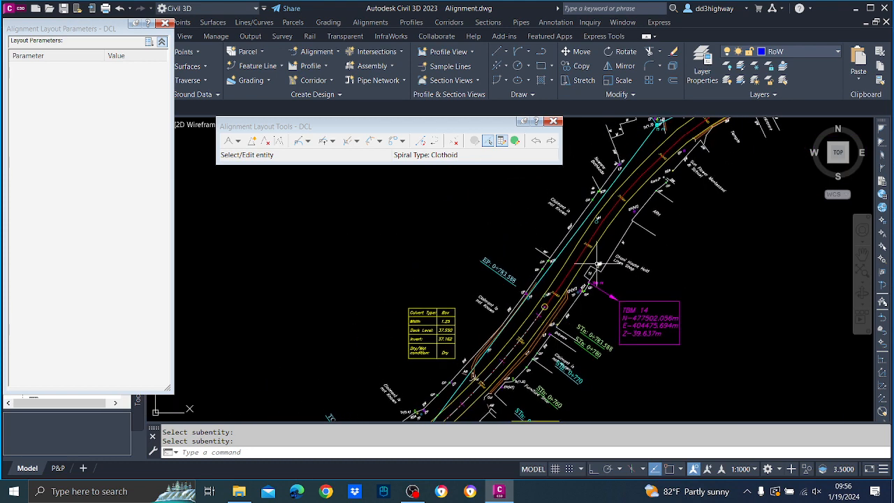
pyautogui.moveTo(597, 263); pyautogui.dragTo(578, 291, button='middle')
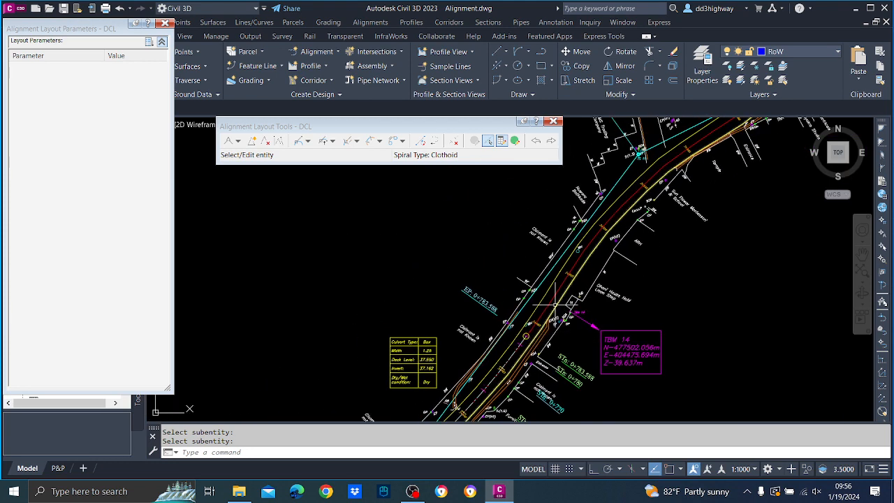
pyautogui.click(307, 141)
pyautogui.click(328, 187)
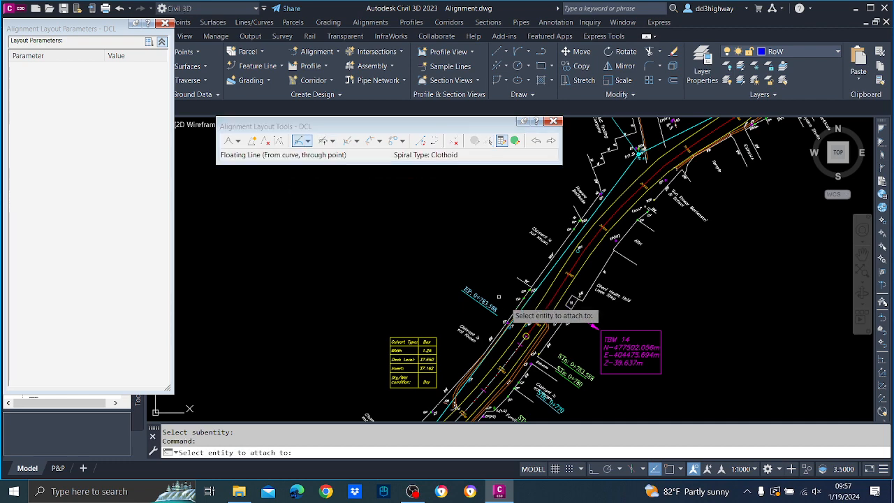
pyautogui.scroll(3, 505, 302)
pyautogui.scroll(2, 577, 299)
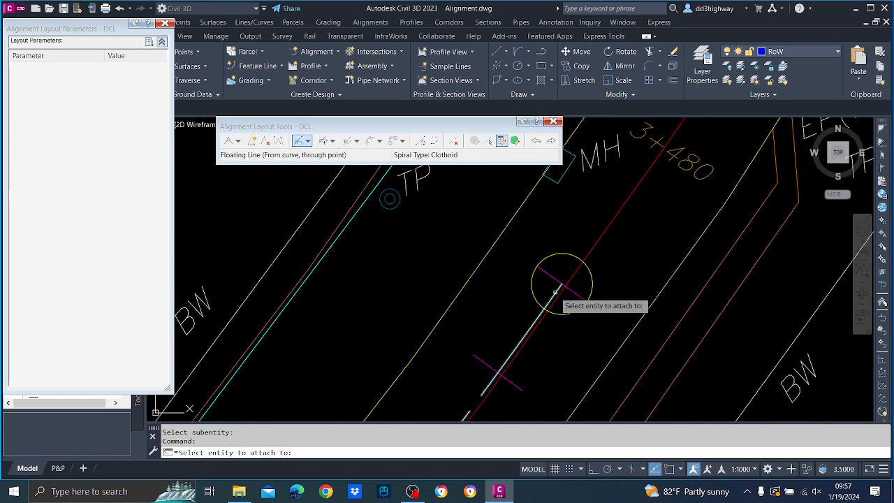
pyautogui.click(556, 290)
pyautogui.scroll(-5, 556, 300)
pyautogui.scroll(-2, 598, 281)
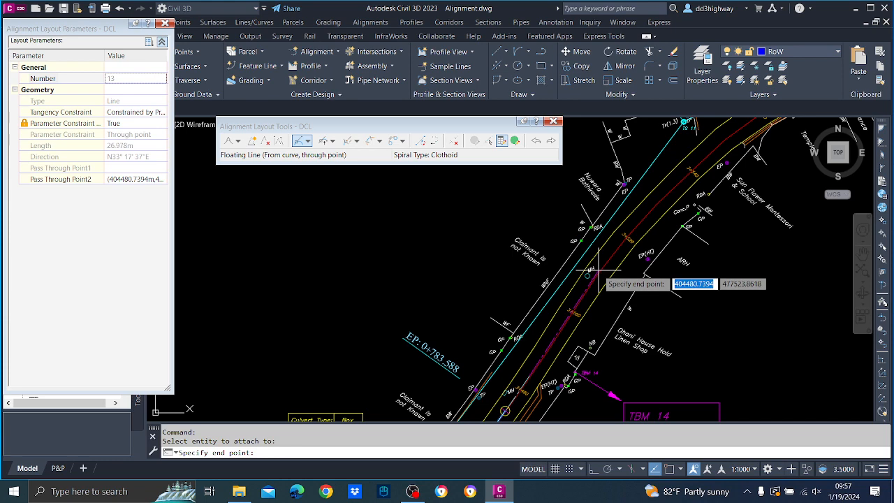
pyautogui.click(599, 271)
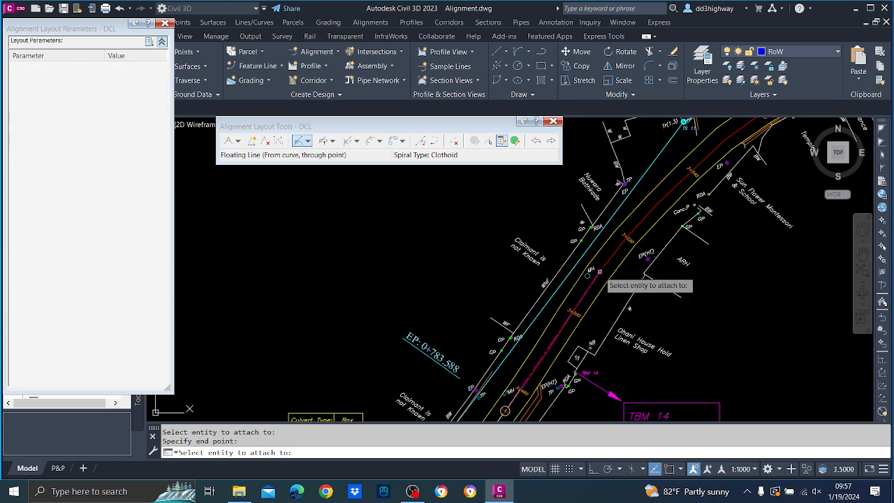
pyautogui.press('Return')
# - Add a floating curve with 250 m radius and a solution angle under 180° from the floating line's end to the centreline past TS 11
pyautogui.scroll(-5, 599, 271)
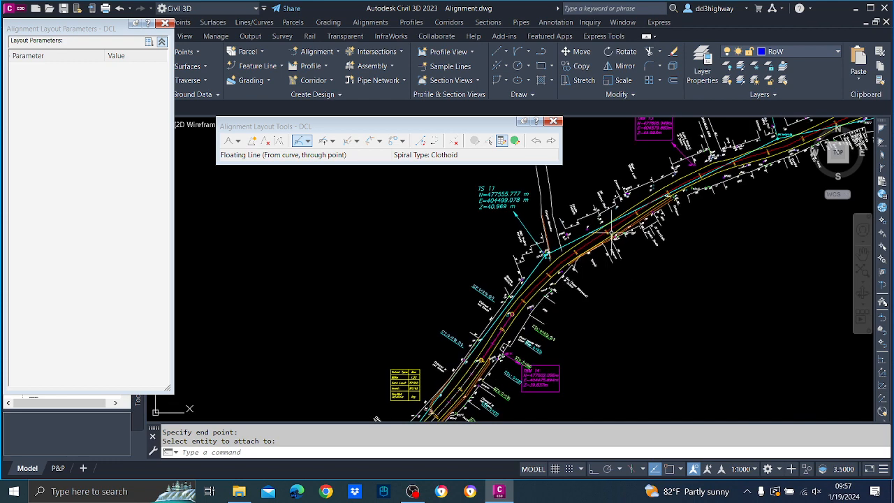
pyautogui.click(325, 141)
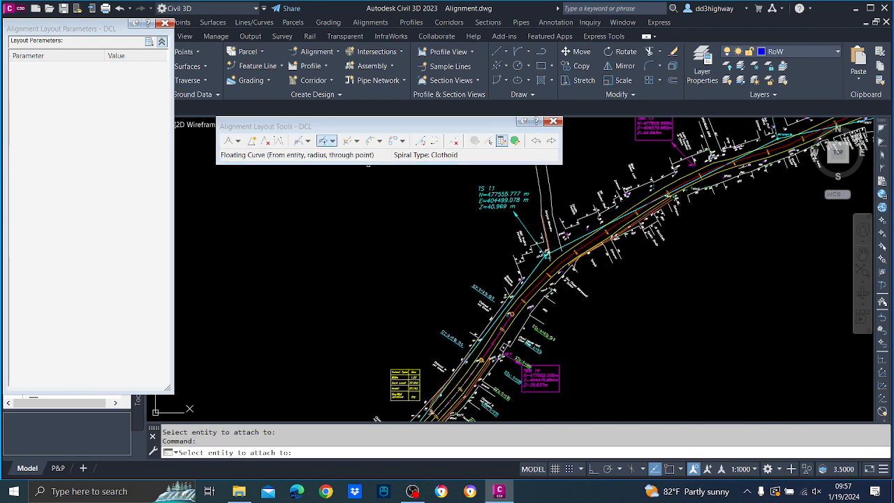
pyautogui.scroll(8, 470, 318)
pyautogui.scroll(4, 477, 335)
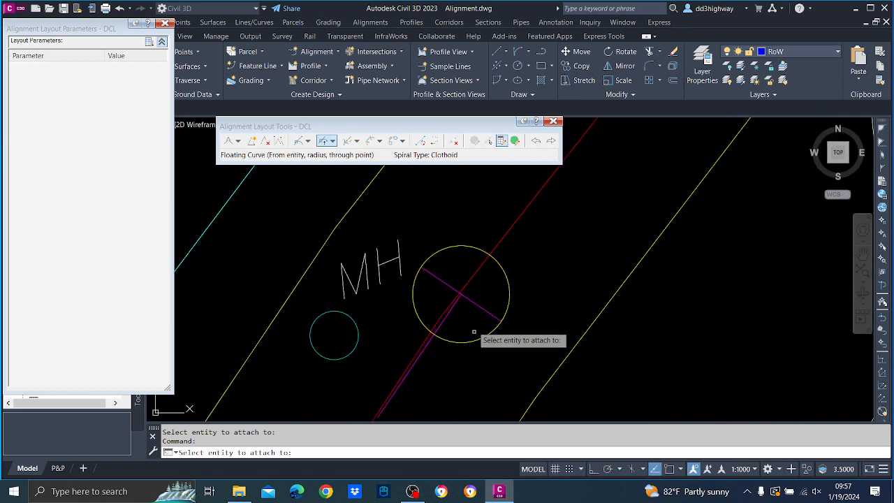
pyautogui.click(450, 316)
pyautogui.scroll(-6, 454, 316)
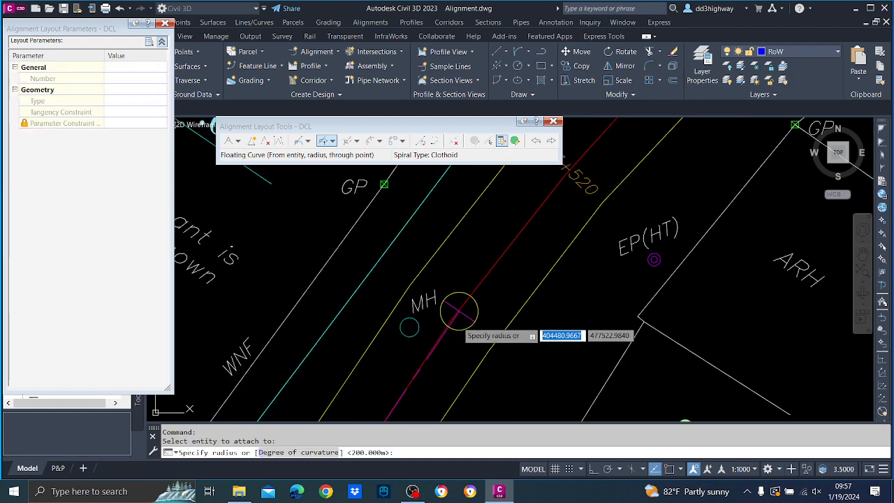
pyautogui.write('250')
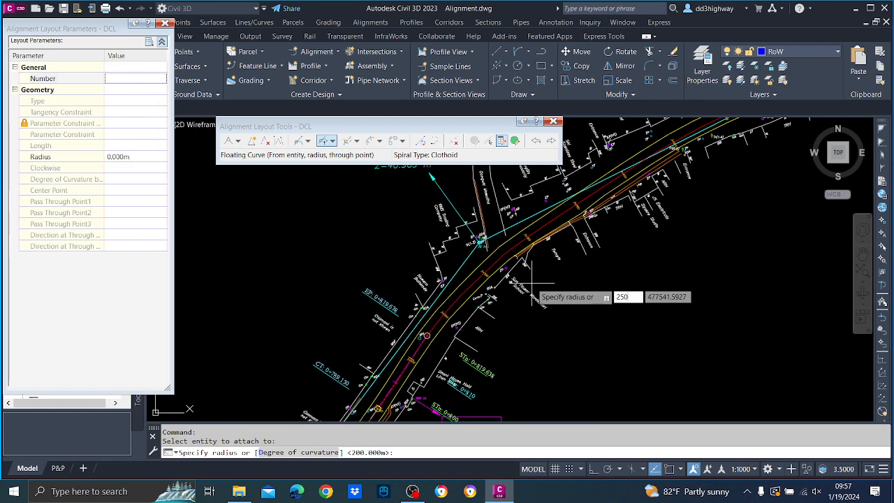
pyautogui.press('Return')
pyautogui.press('Return')
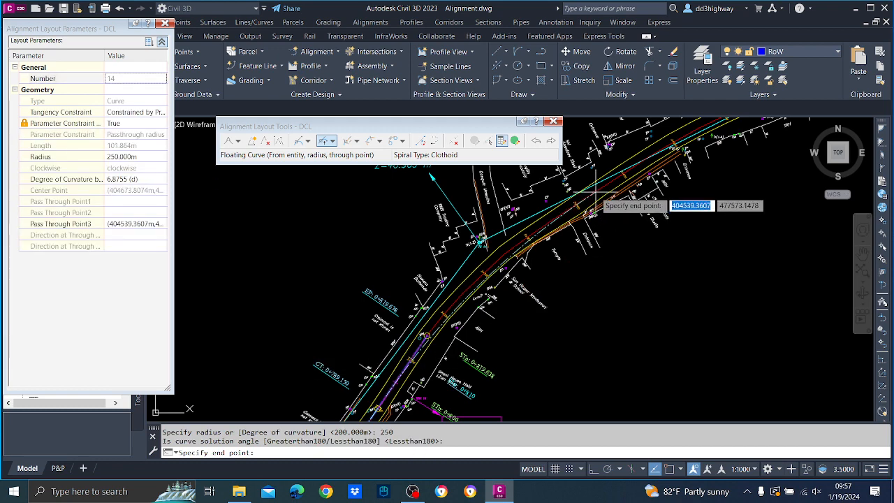
pyautogui.click(594, 193)
pyautogui.press('Return')
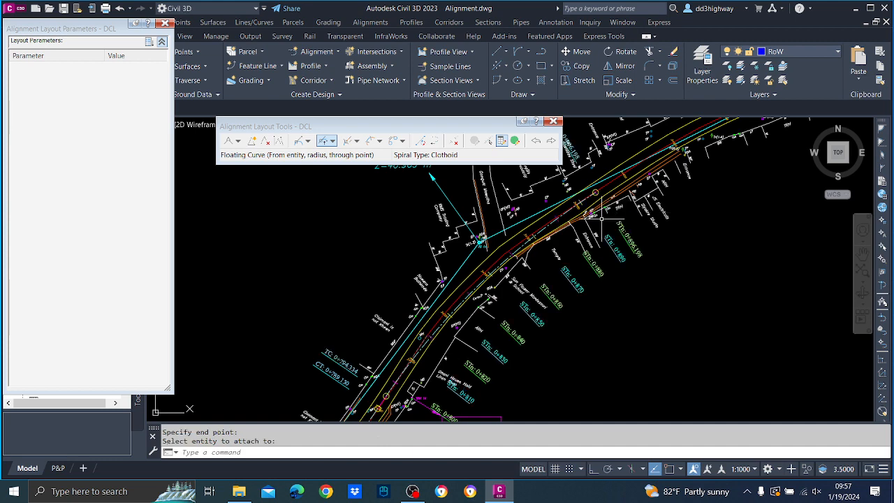
# - Try a 200 m radius on the new floating curve beside TS 11, and settle on 180 m
pyautogui.click(489, 141)
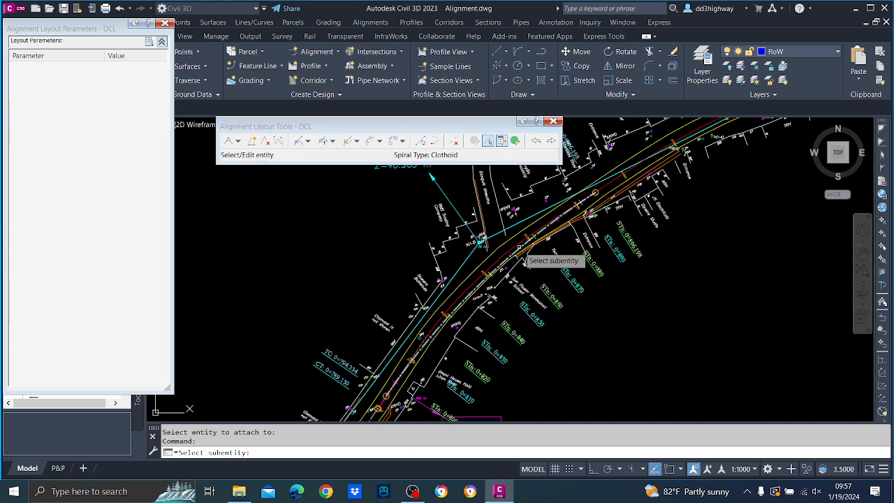
pyautogui.click(522, 259)
pyautogui.click(140, 159)
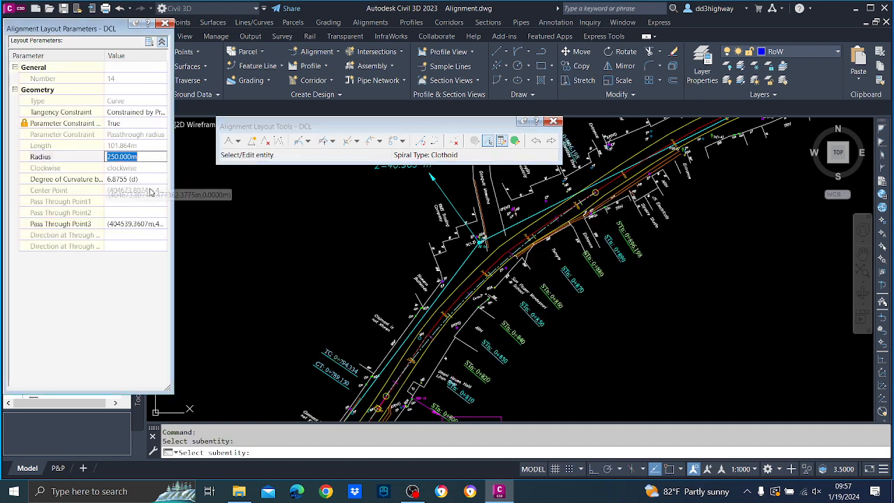
pyautogui.write('200')
pyautogui.press('Return')
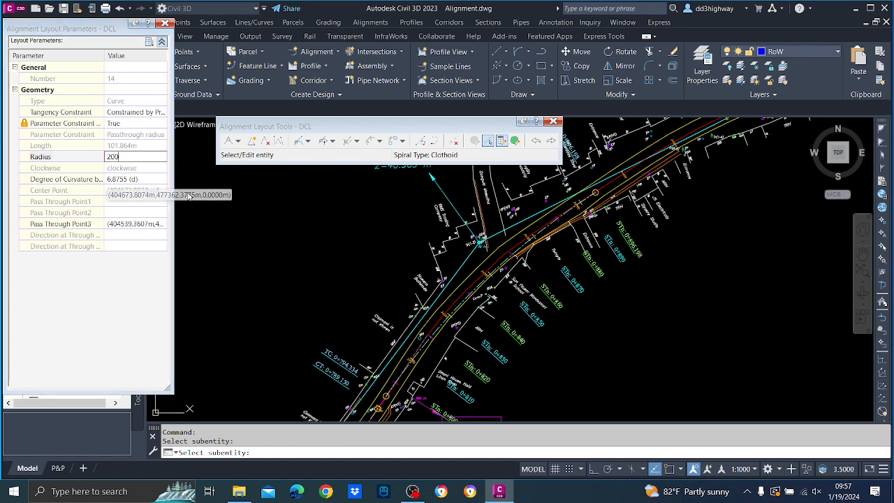
pyautogui.click(138, 157)
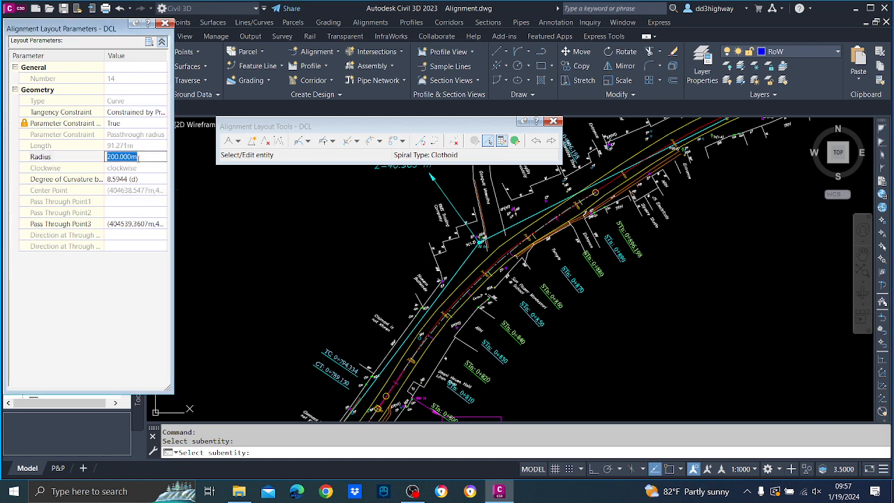
pyautogui.write('180')
pyautogui.press('Return')
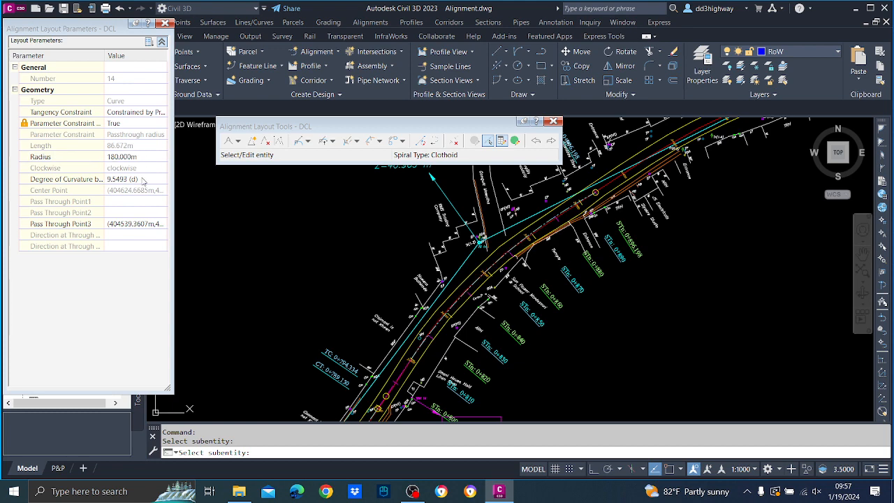
pyautogui.press('Escape')
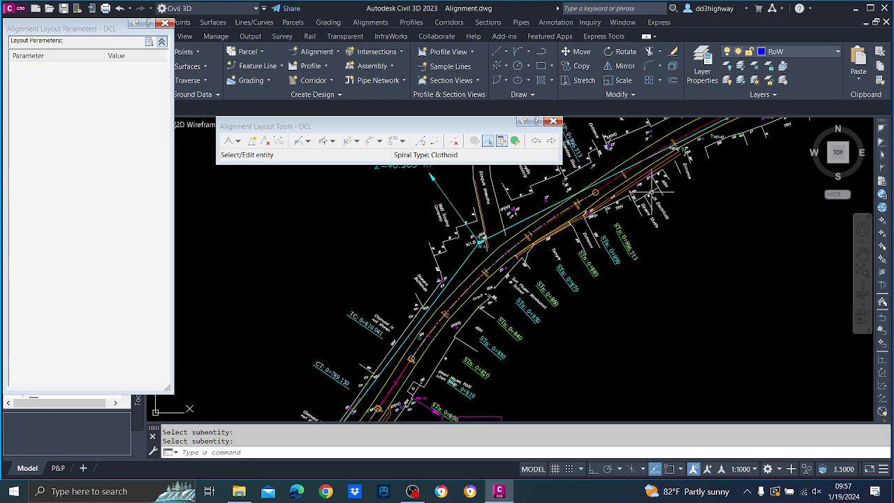
# - Close the alignment layout tools and save the drawing
pyautogui.scroll(-2, 778, 203)
pyautogui.moveTo(778, 204); pyautogui.dragTo(606, 272, button='middle')
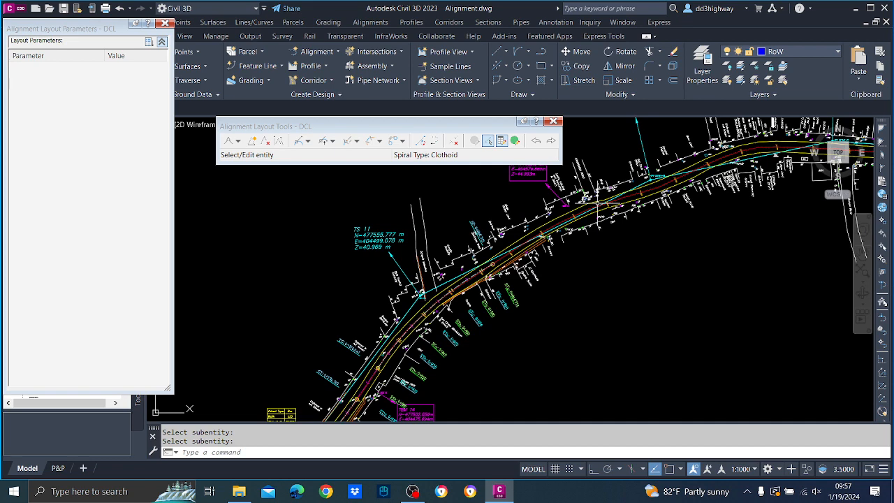
pyautogui.scroll(-5, 650, 199)
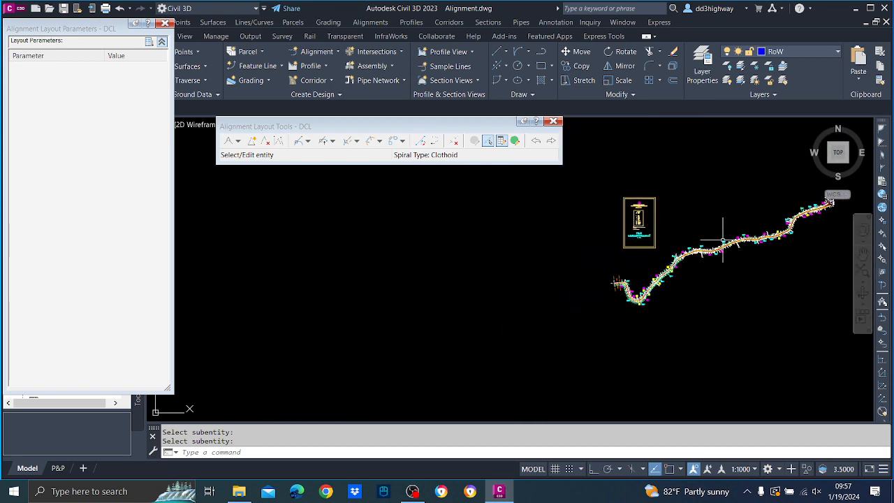
pyautogui.scroll(2, 607, 278)
pyautogui.scroll(3, 674, 303)
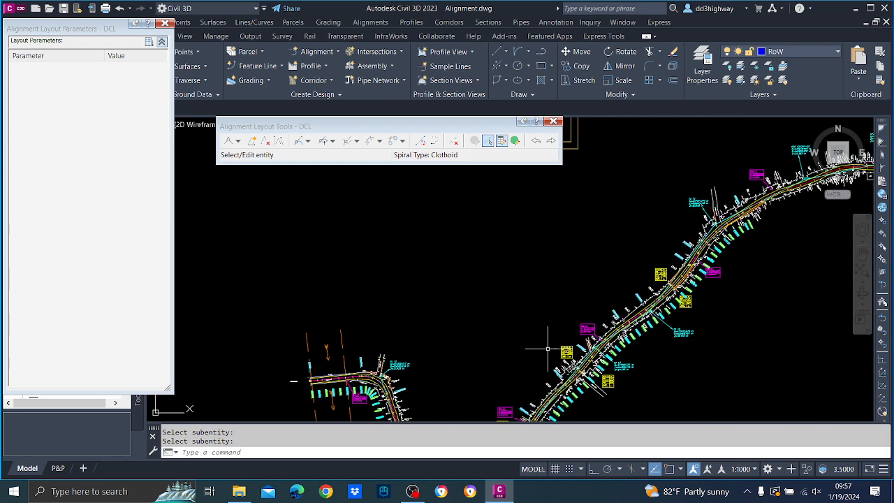
pyautogui.click(553, 121)
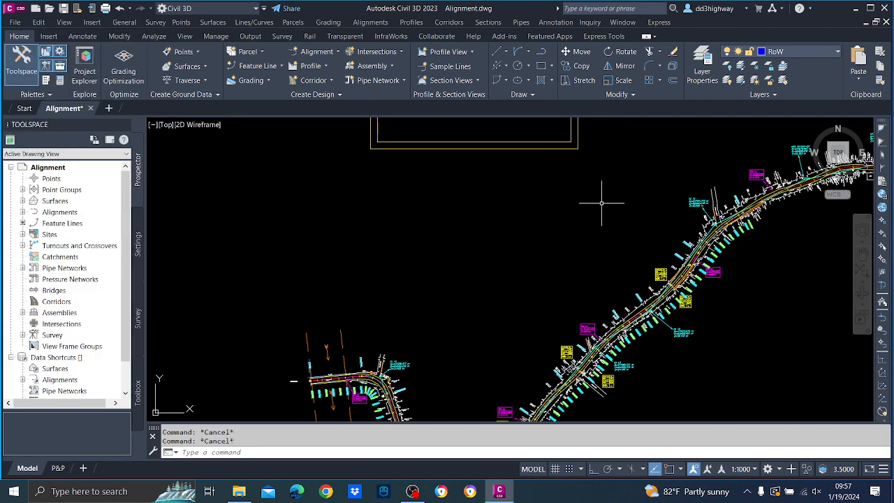
pyautogui.scroll(-3, 622, 202)
pyautogui.scroll(4, 574, 326)
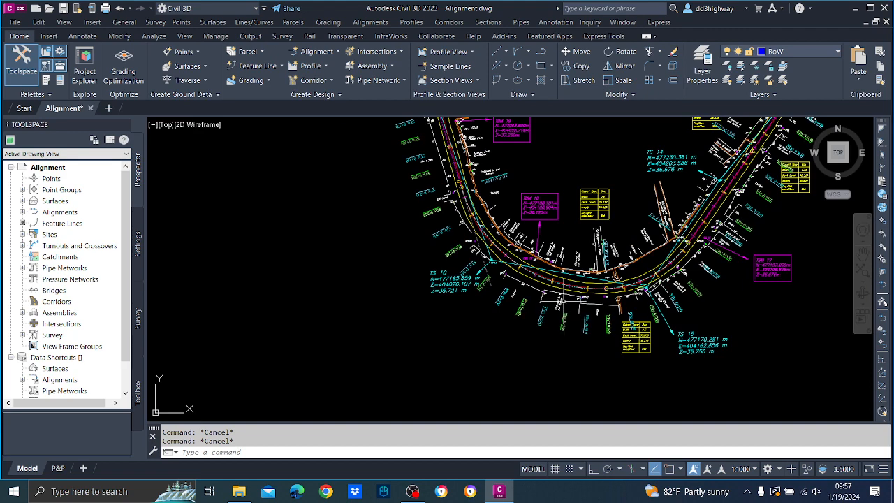
pyautogui.scroll(-3, 569, 371)
pyautogui.scroll(5, 474, 220)
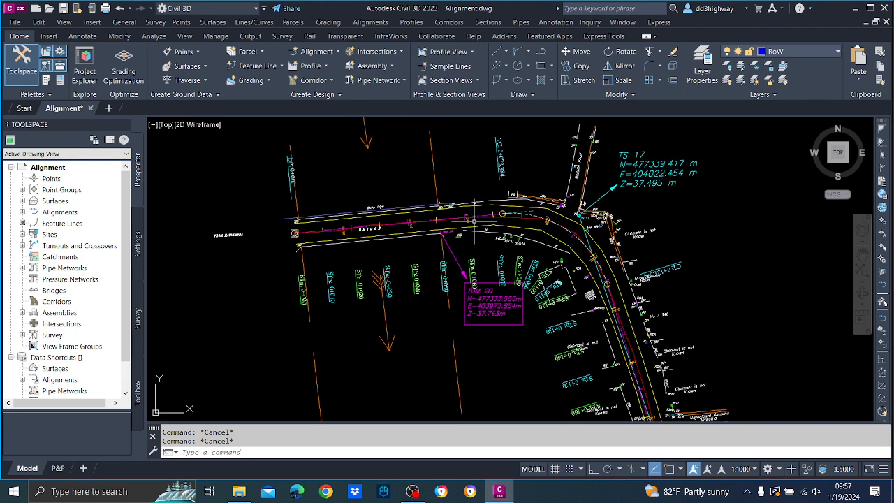
pyautogui.click(64, 9)
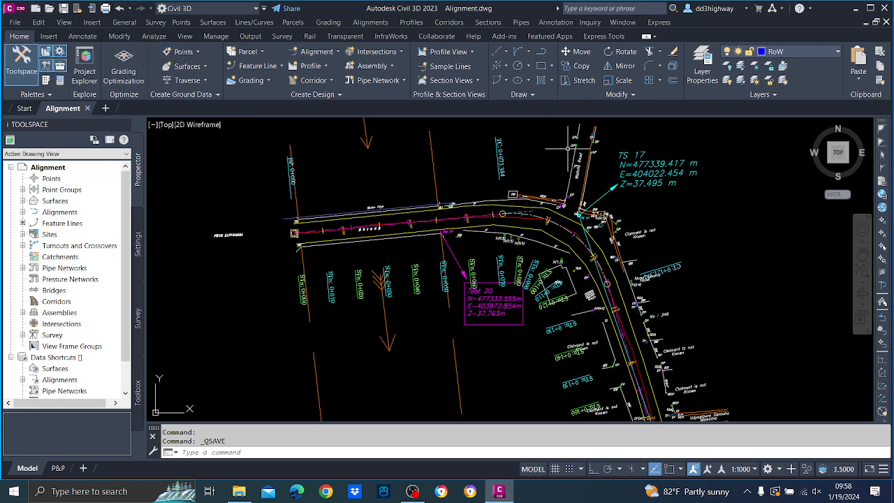
# - Draw a line about 38 m long across the alignment's curve beside TS 17, from Walivita Road to near STn 0+090
pyautogui.scroll(2, 558, 238)
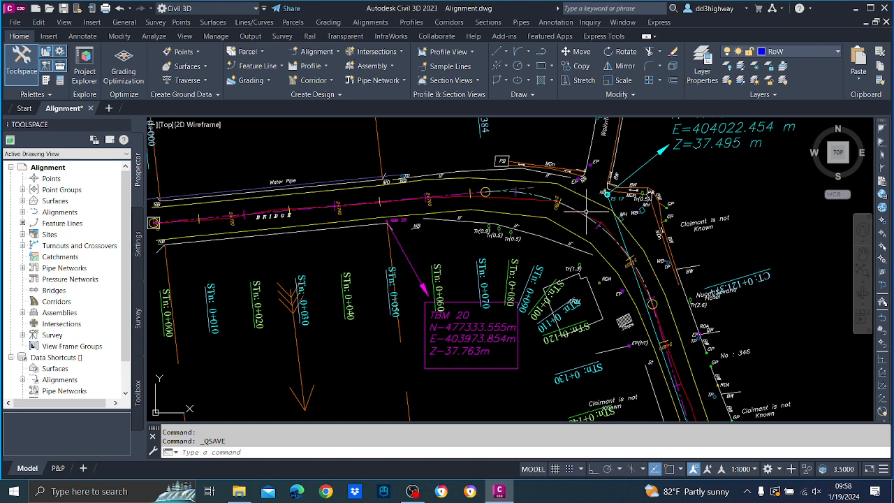
pyautogui.moveTo(583, 211)
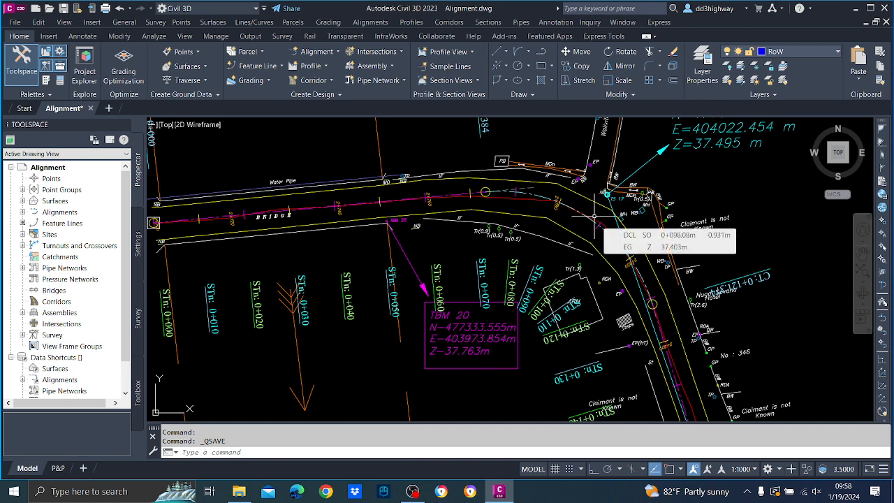
pyautogui.scroll(-2, 594, 215)
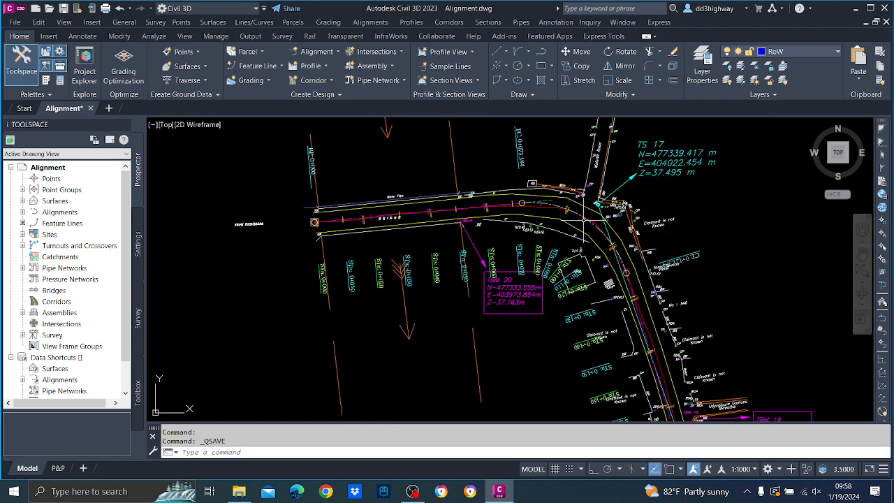
pyautogui.write('L')
pyautogui.press('Return')
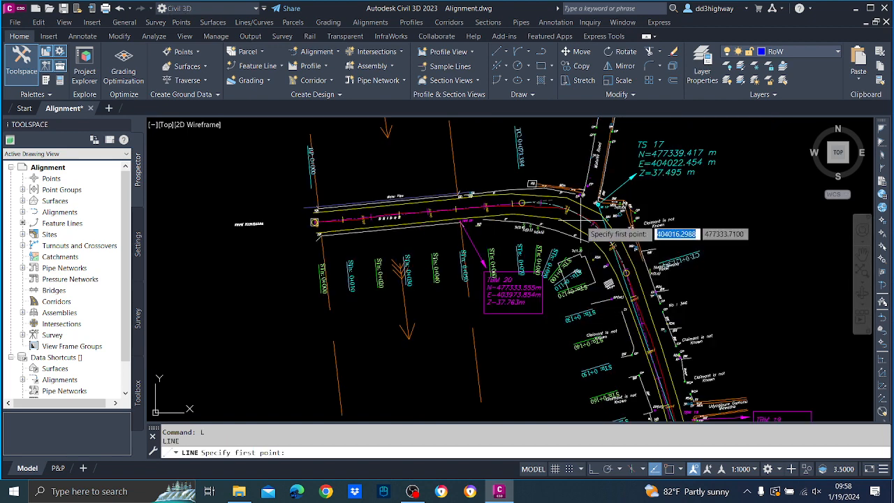
pyautogui.click(595, 176)
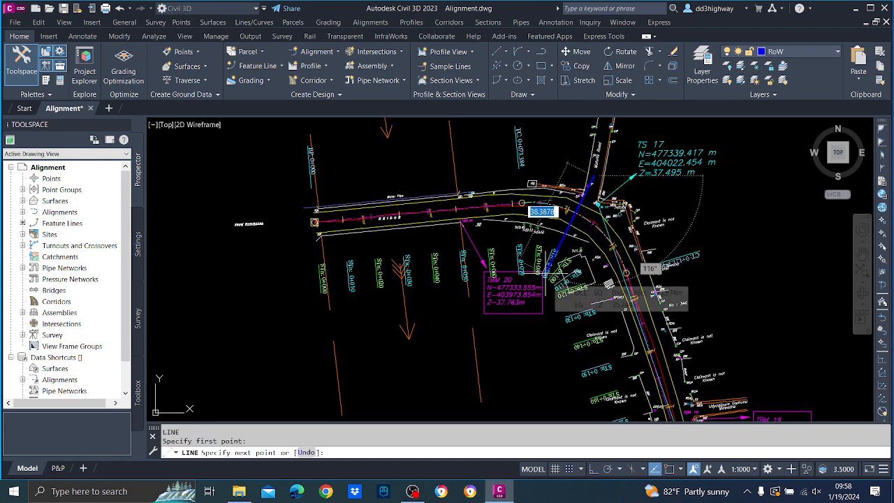
pyautogui.click(550, 274)
pyautogui.press('Escape')
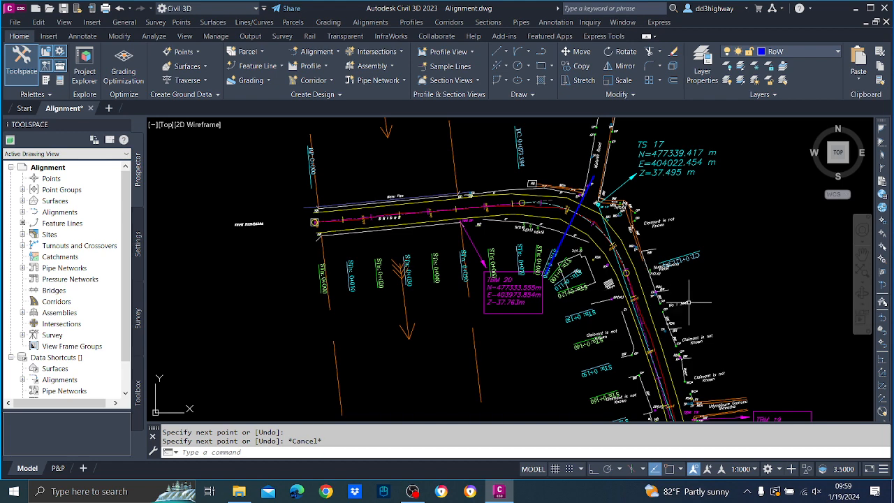
# - Create a quick profile of the EG surface along the drawn line with the 1000-UoM profile view style, placed in the empty area past TS 17
pyautogui.scroll(-3, 631, 233)
pyautogui.scroll(5, 630, 232)
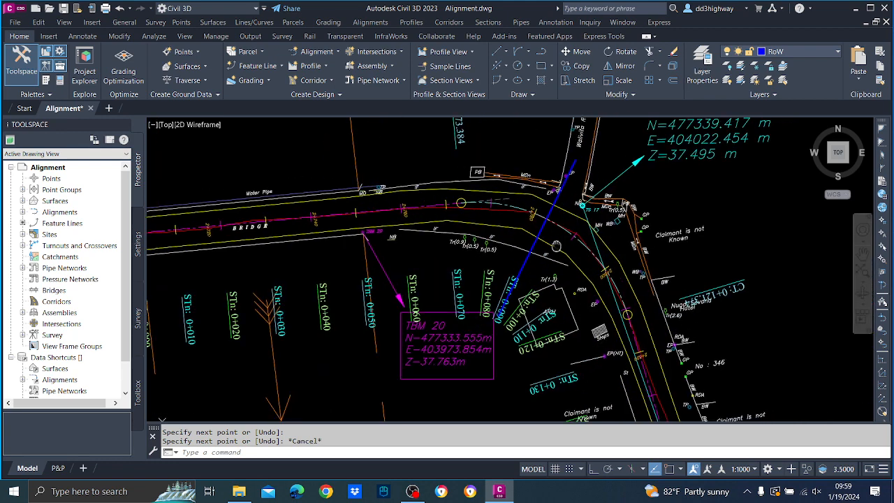
pyautogui.moveTo(556, 246); pyautogui.dragTo(525, 266, button='middle')
pyautogui.click(517, 233)
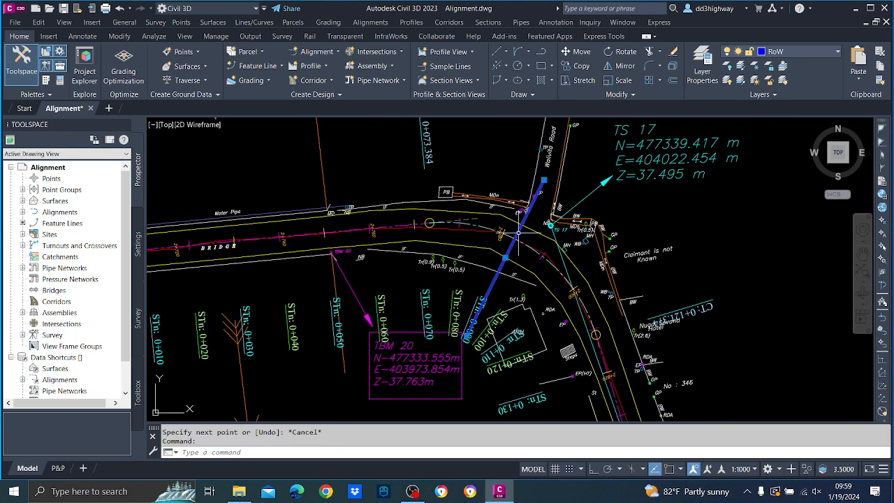
pyautogui.rightClick(518, 234)
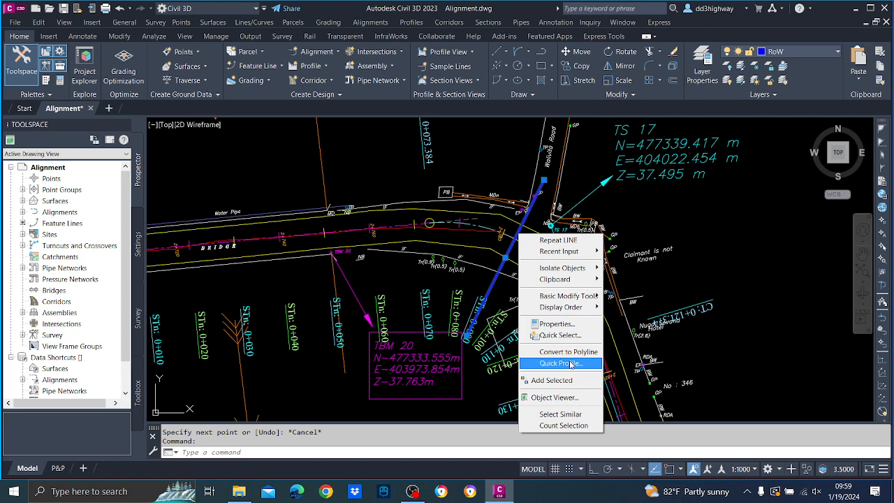
pyautogui.click(572, 363)
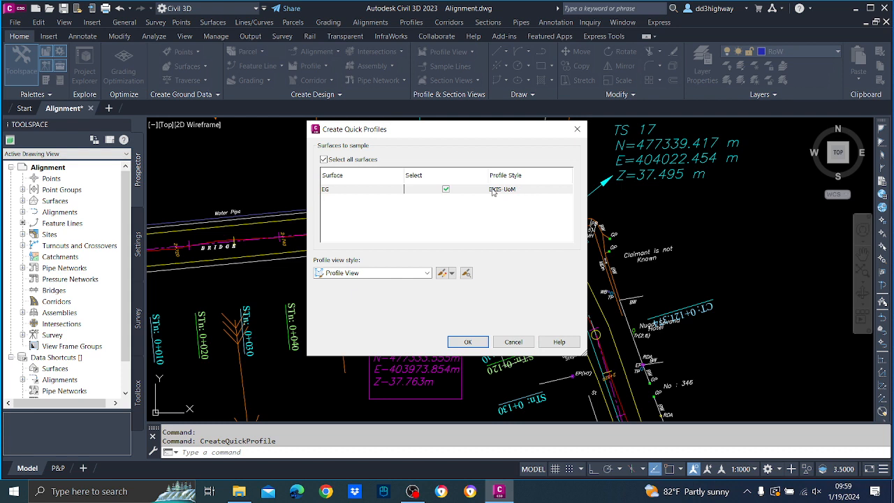
pyautogui.click(424, 273)
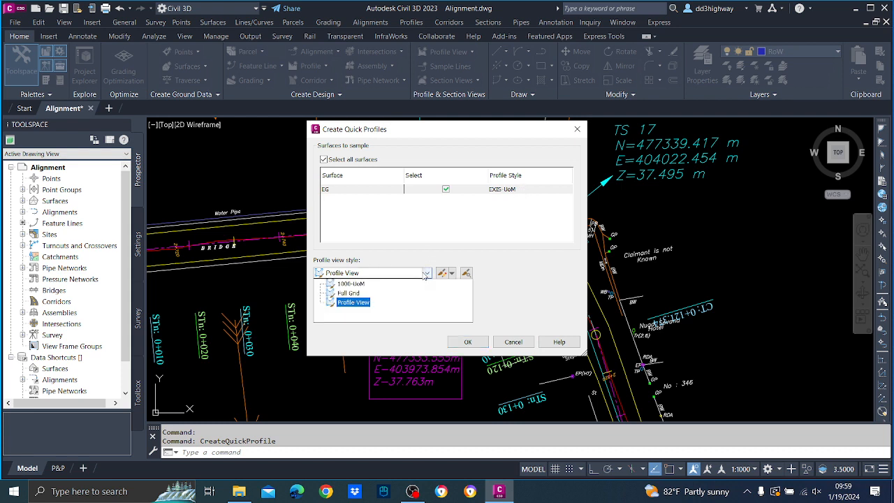
pyautogui.click(356, 284)
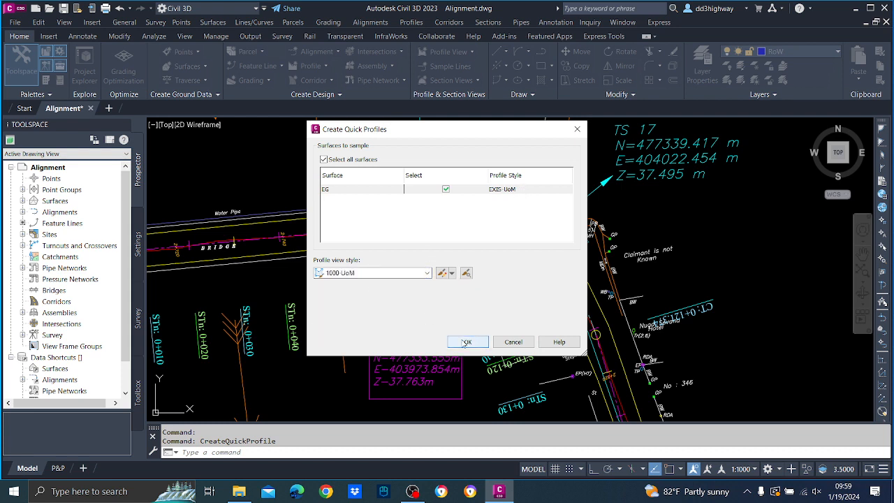
pyautogui.click(409, 276)
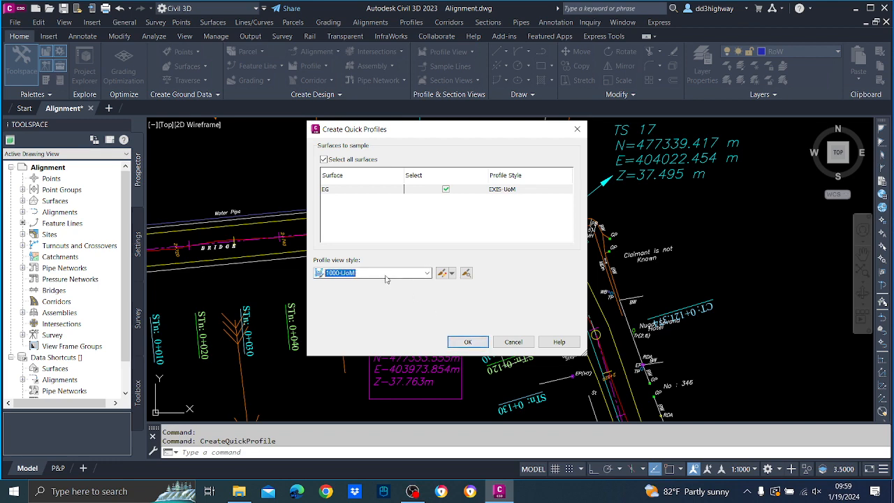
pyautogui.click(467, 342)
pyautogui.scroll(-5, 538, 249)
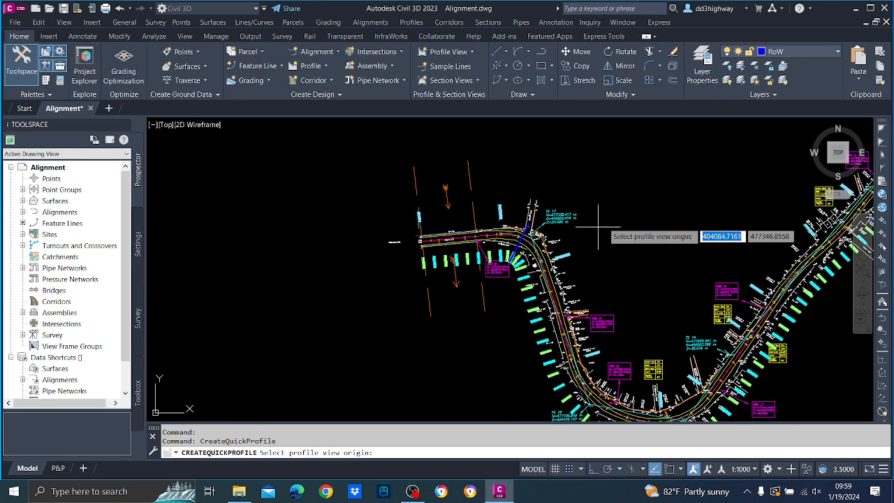
pyautogui.click(608, 220)
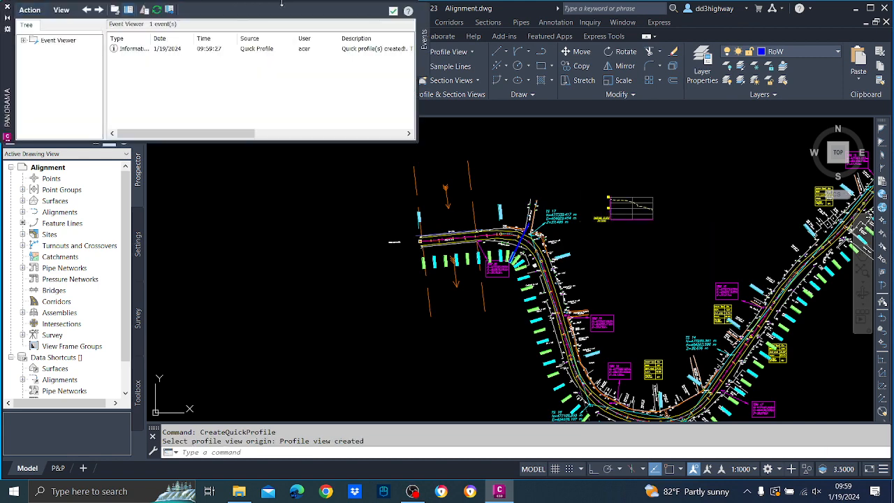
pyautogui.click(393, 12)
# - Examine the ground profile in the new quick profile view and compare it with the line's location on the road curve
pyautogui.scroll(5, 595, 202)
pyautogui.scroll(-1, 595, 202)
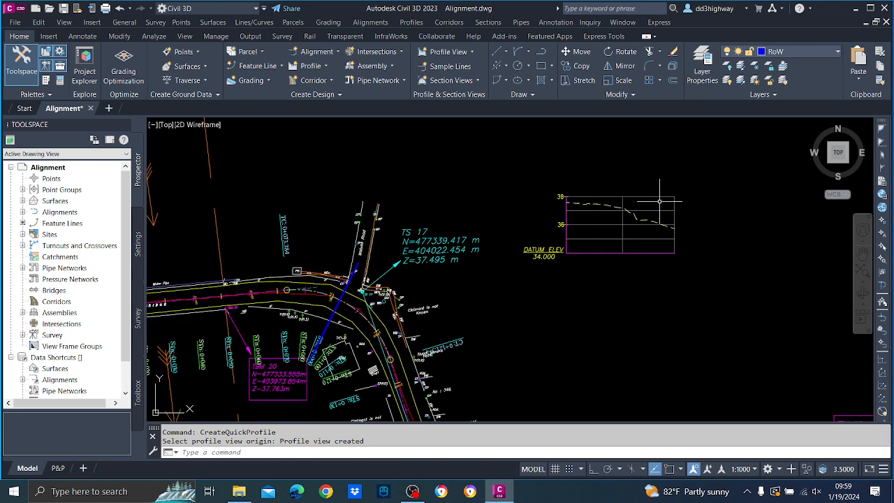
pyautogui.scroll(2, 658, 213)
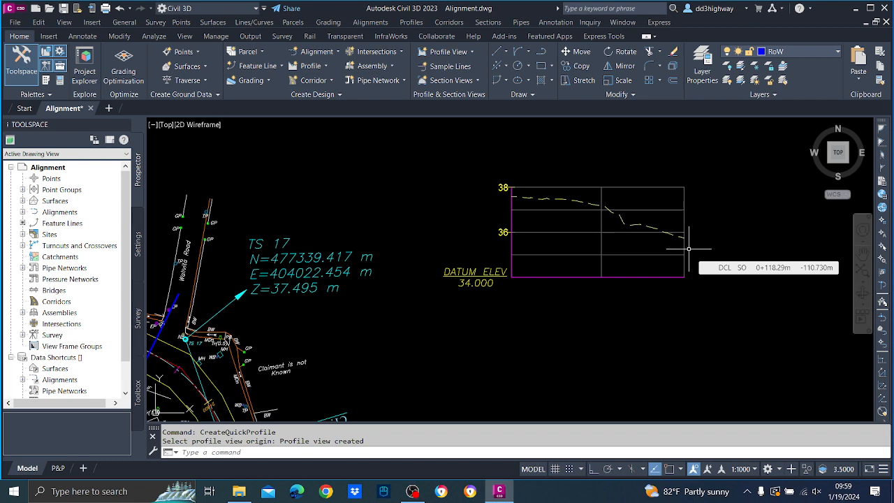
pyautogui.scroll(-3, 709, 246)
pyautogui.scroll(1, 447, 315)
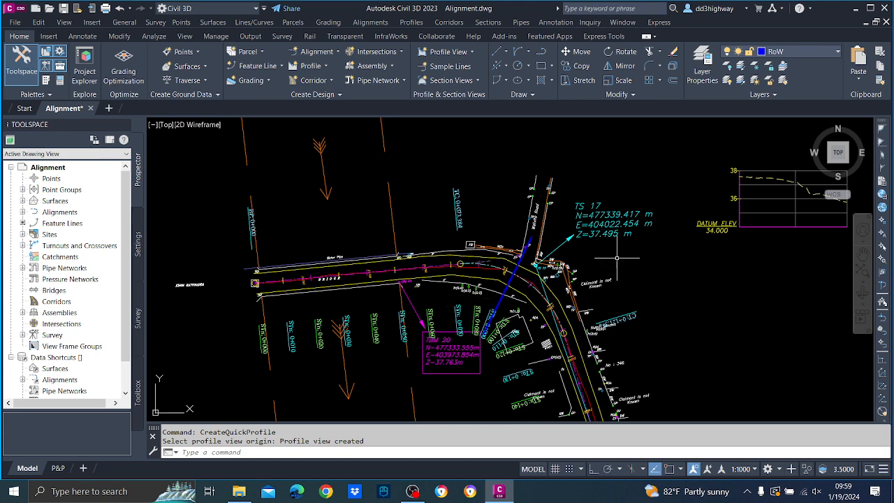
pyautogui.scroll(2, 605, 267)
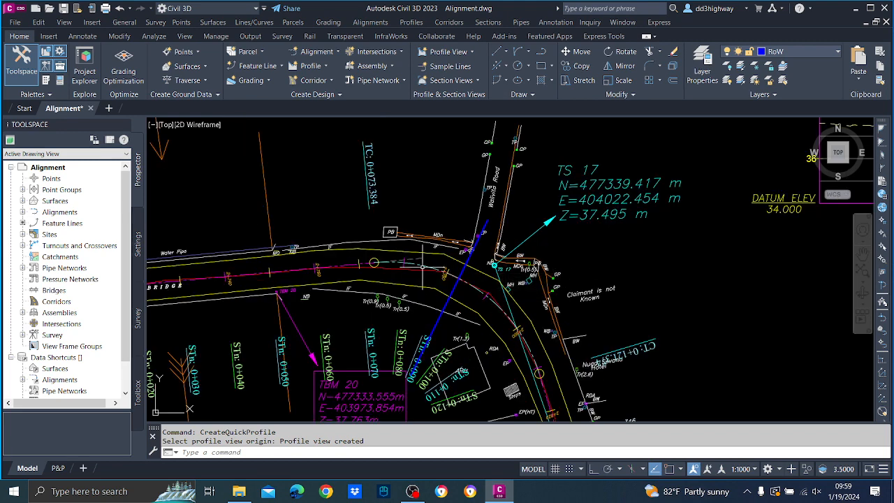
pyautogui.click(423, 265)
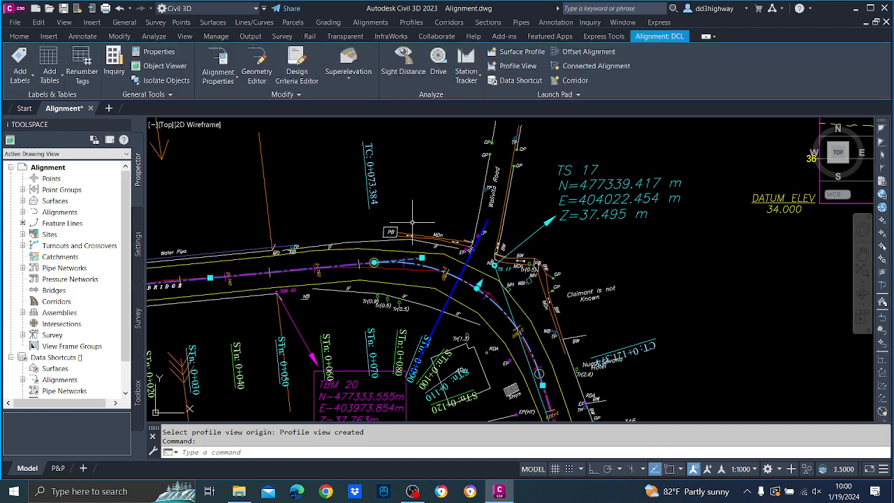
pyautogui.rightClick(405, 194)
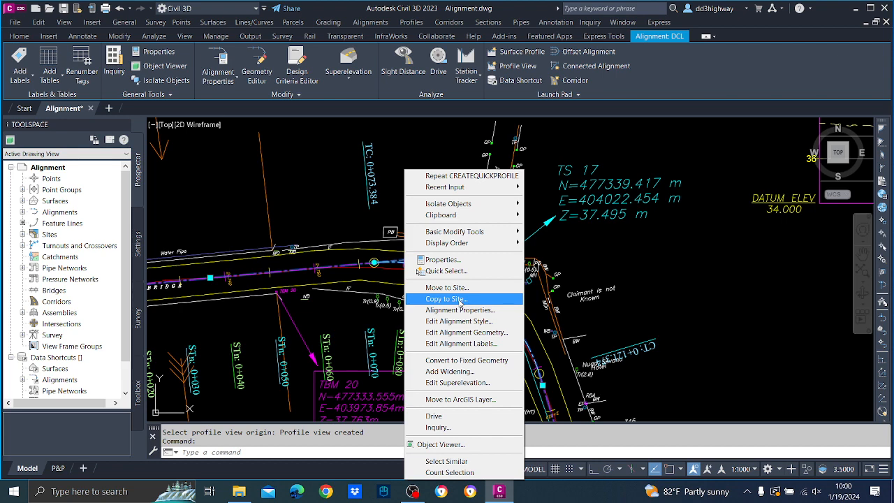
pyautogui.press('Escape')
pyautogui.press('Escape')
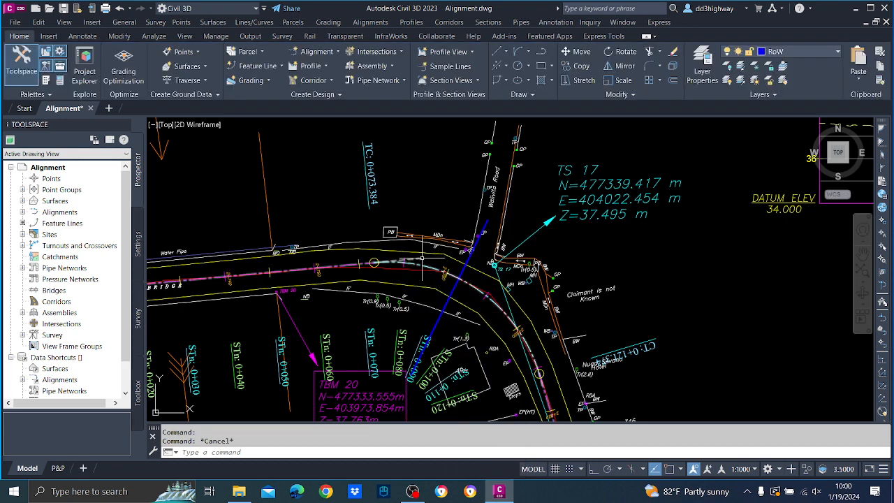
# - Edit the DCL alignment geometry and set the radius of the curve beside TS 17 to 50 m
pyautogui.click(436, 267)
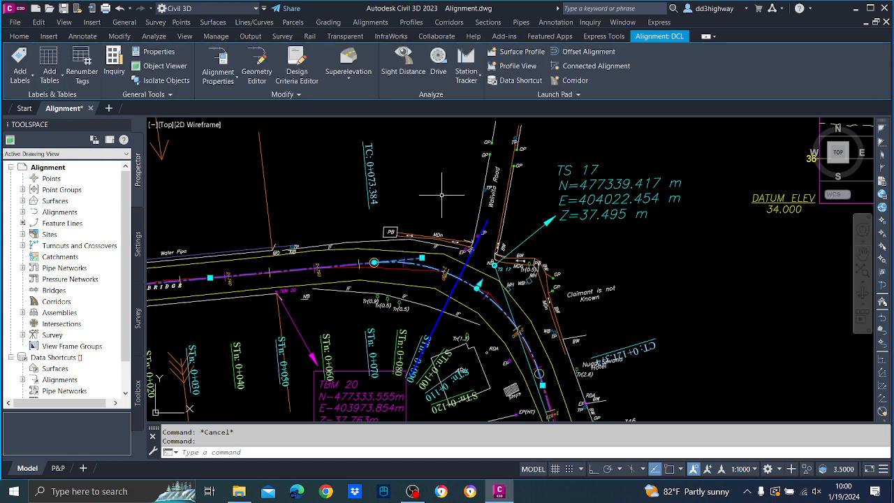
pyautogui.rightClick(421, 170)
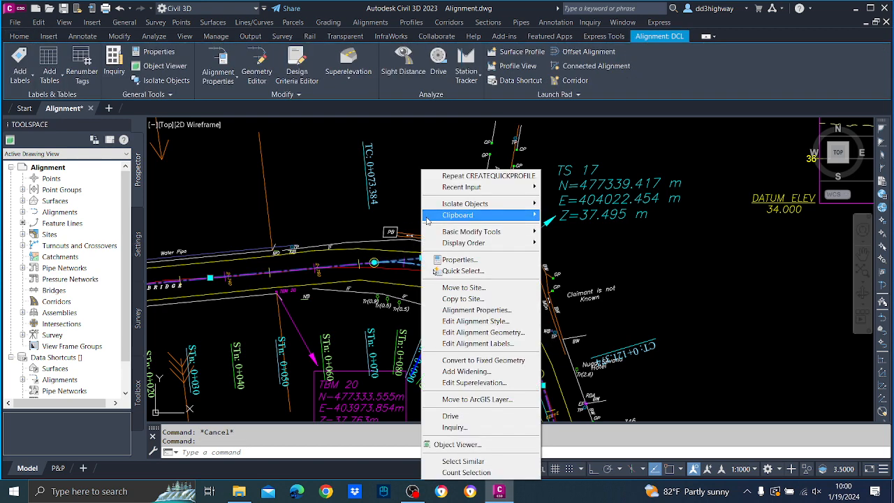
pyautogui.click(483, 333)
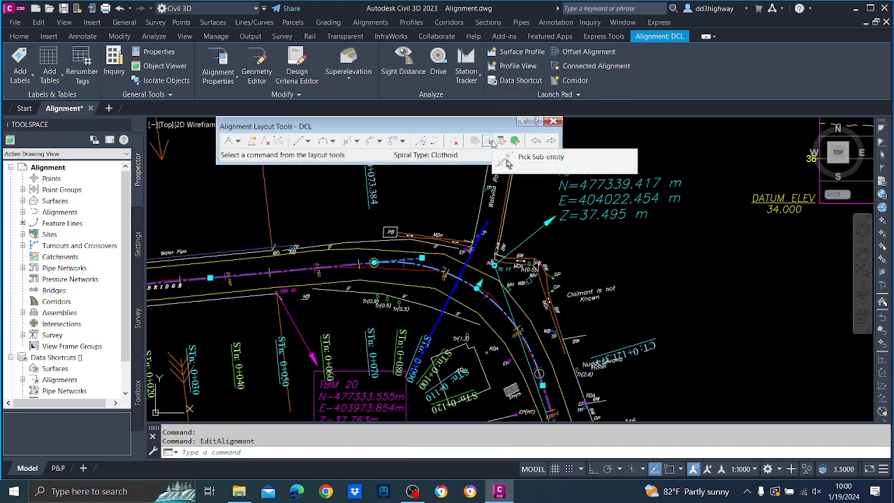
pyautogui.click(489, 141)
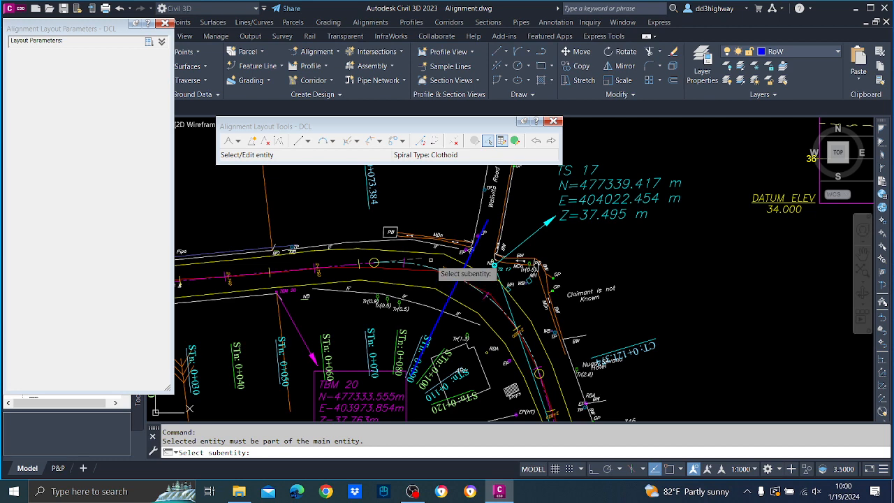
pyautogui.click(431, 268)
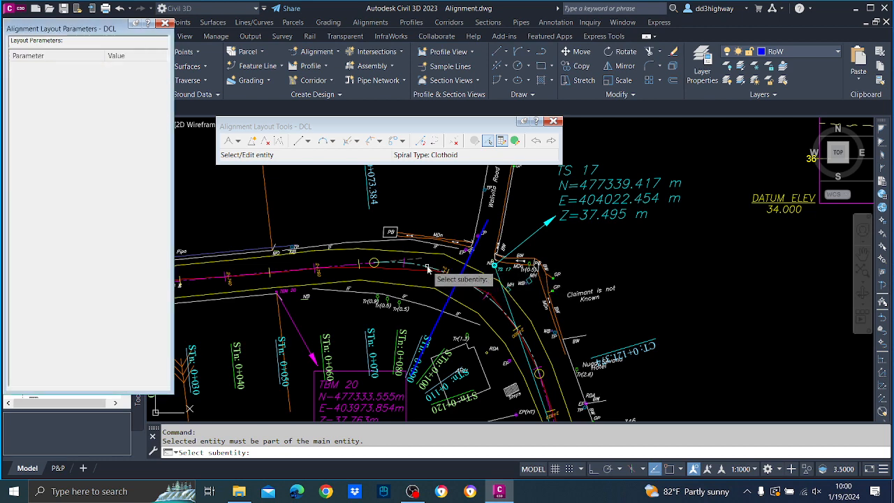
pyautogui.click(133, 156)
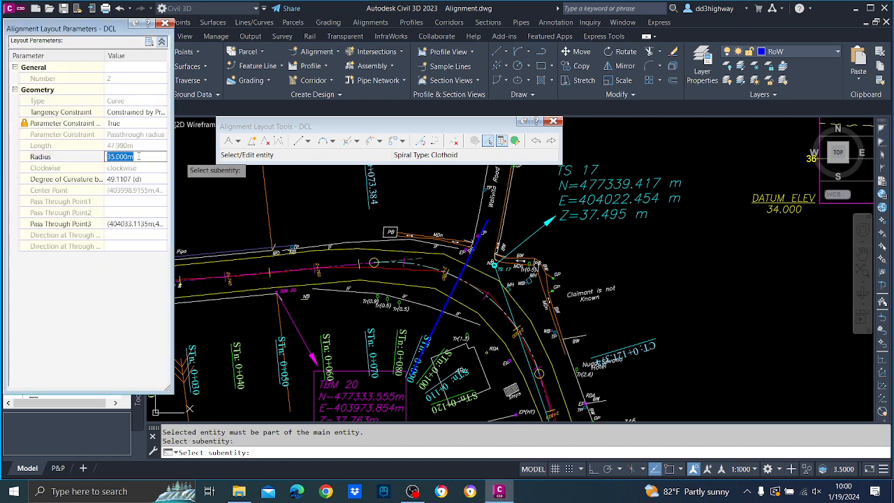
pyautogui.write('50')
pyautogui.press('Return')
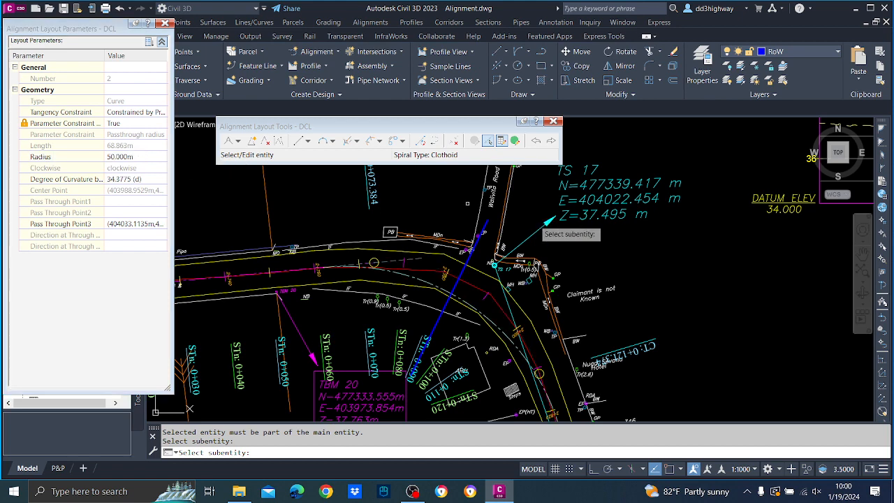
pyautogui.press('Return')
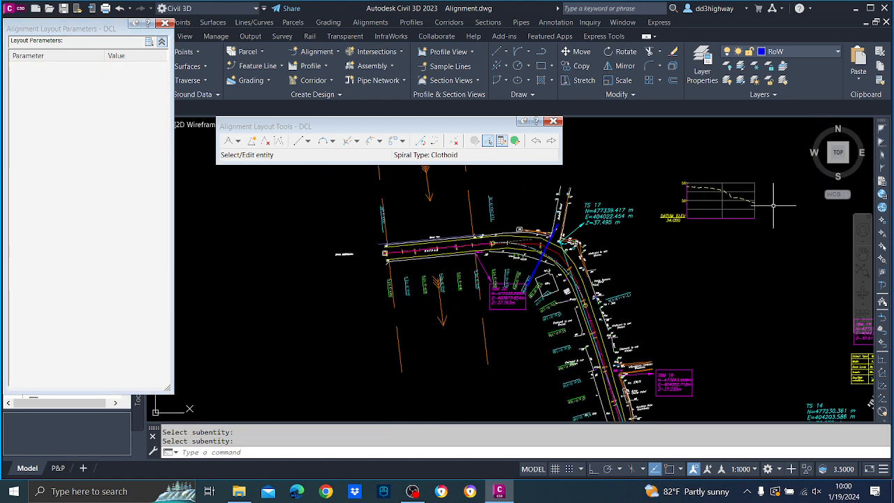
# - Review the quick profile view again against the adjusted curve beside TS 17
pyautogui.scroll(4, 754, 200)
pyautogui.moveTo(742, 200)
pyautogui.mouseDown(button='middle')
pyautogui.moveTo(724, 208)
pyautogui.moveTo(711, 244)
pyautogui.mouseUp(button='middle')
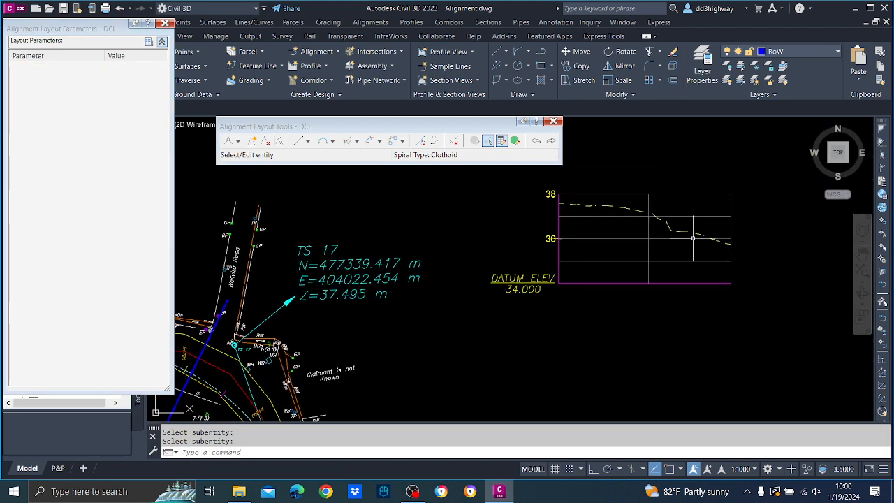
pyautogui.scroll(-4, 702, 242)
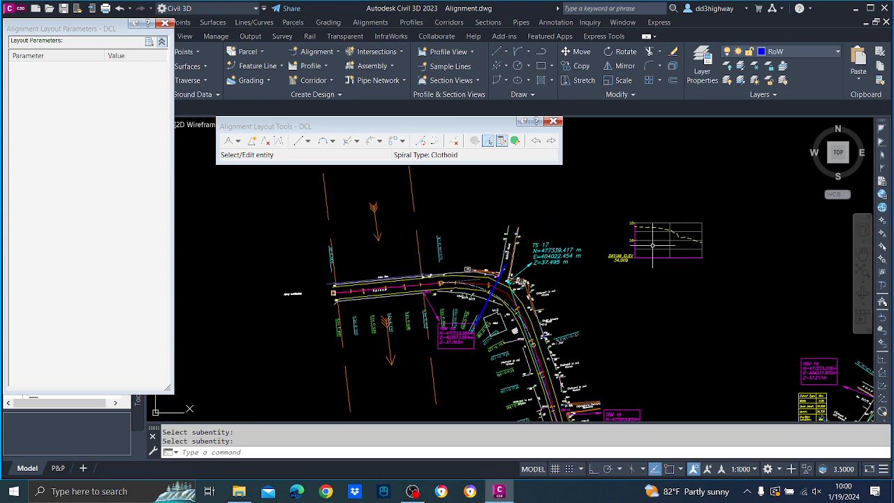
pyautogui.scroll(4, 494, 288)
pyautogui.scroll(-4, 699, 231)
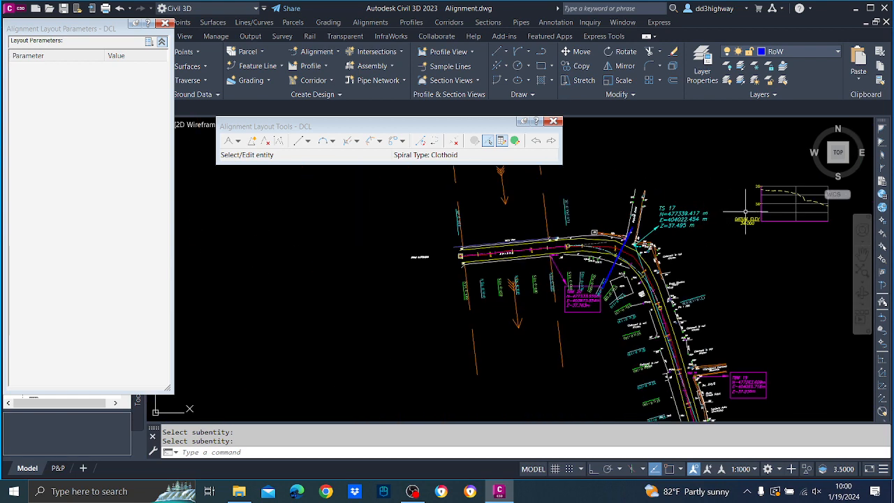
pyautogui.moveTo(787, 201); pyautogui.dragTo(689, 204, button='middle')
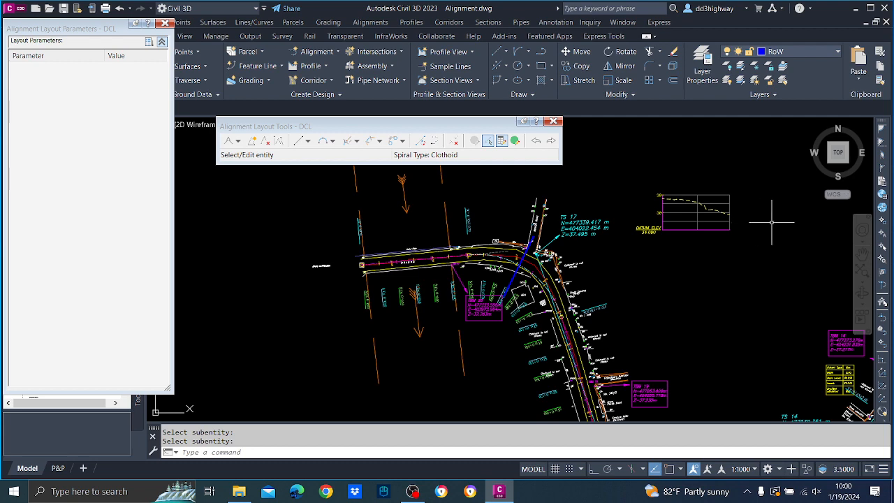
# - Close the alignment layout tools and return to the stretch between the bridge and TS 17
pyautogui.click(552, 120)
pyautogui.scroll(3, 525, 315)
pyautogui.moveTo(525, 316); pyautogui.dragTo(661, 334, button='middle')
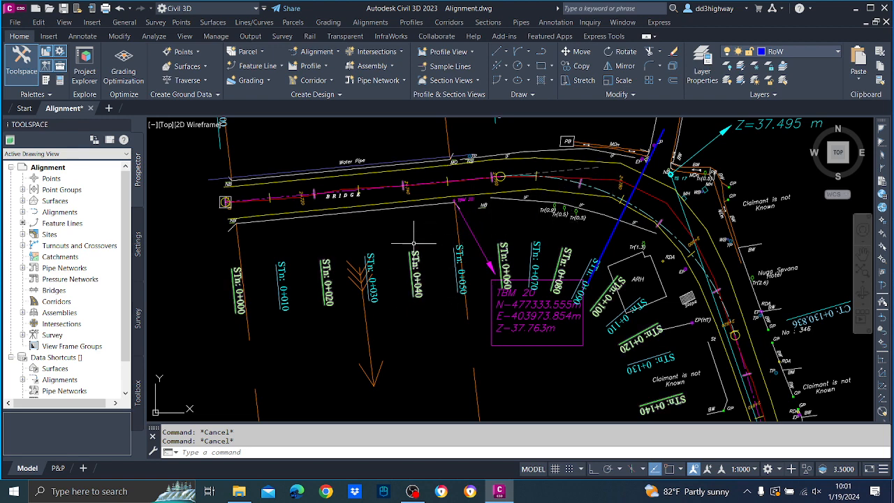
# - Edit the DCL alignment's minor station label style MINOR-UoM and set the visibility of its Text.1 component to False
pyautogui.click(597, 185)
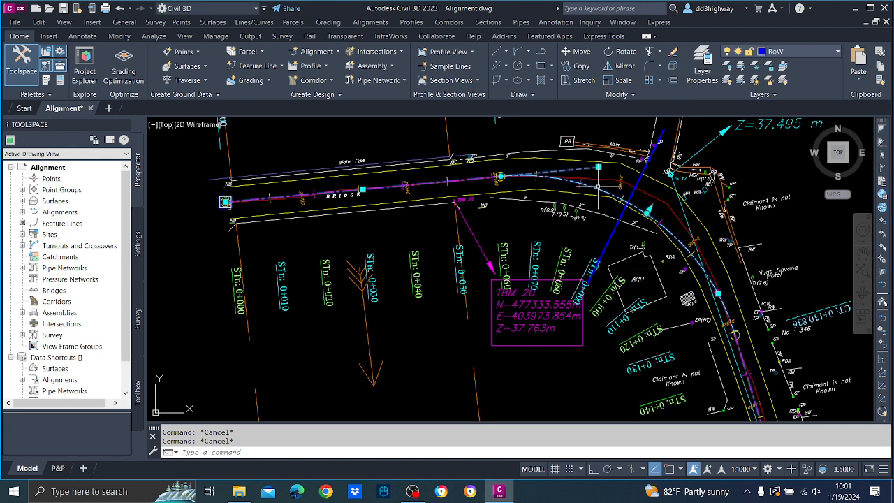
pyautogui.rightClick(594, 170)
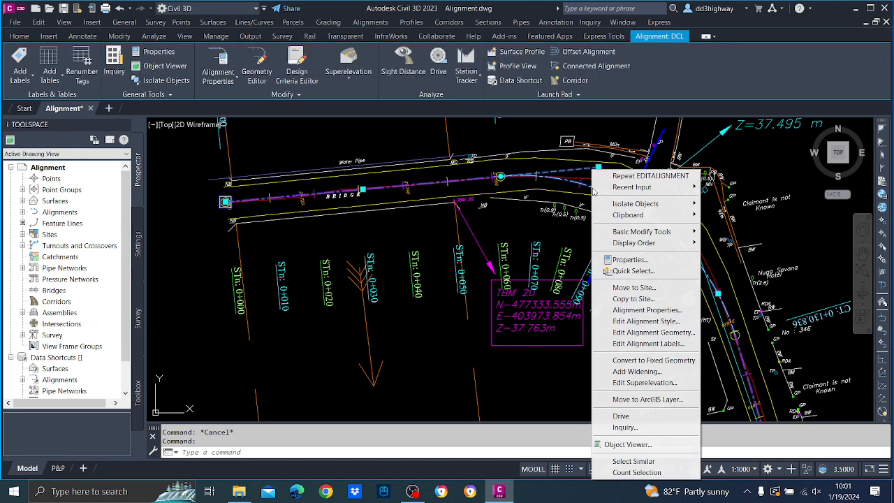
pyautogui.click(629, 344)
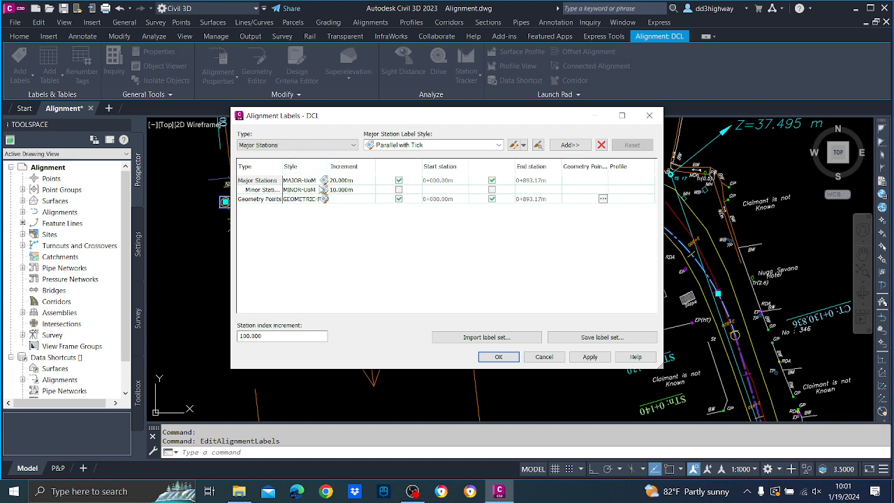
pyautogui.click(324, 191)
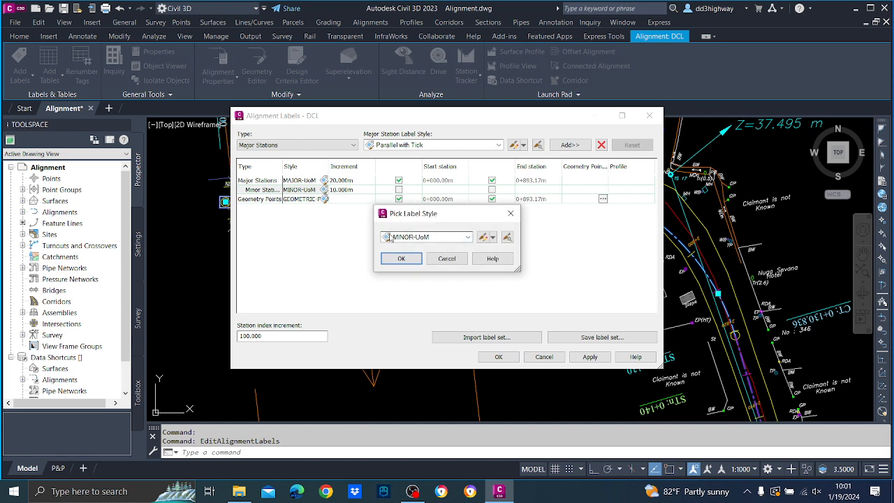
pyautogui.click(483, 238)
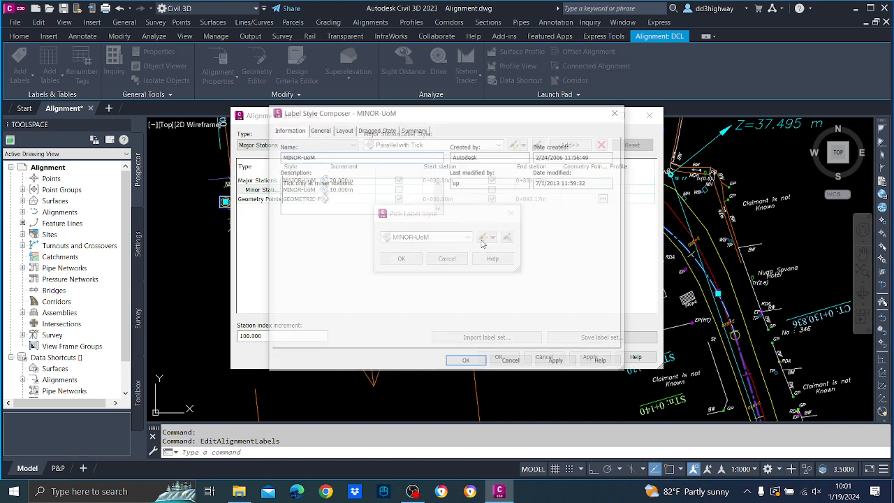
pyautogui.click(341, 129)
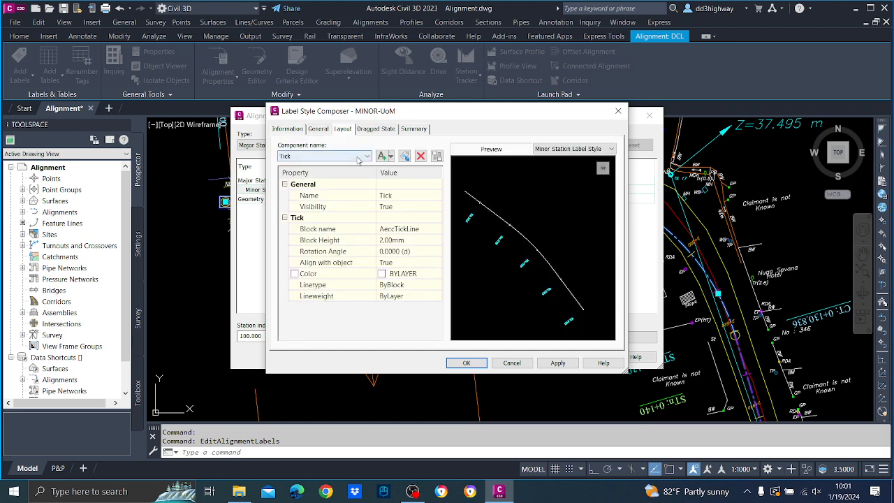
pyautogui.click(358, 157)
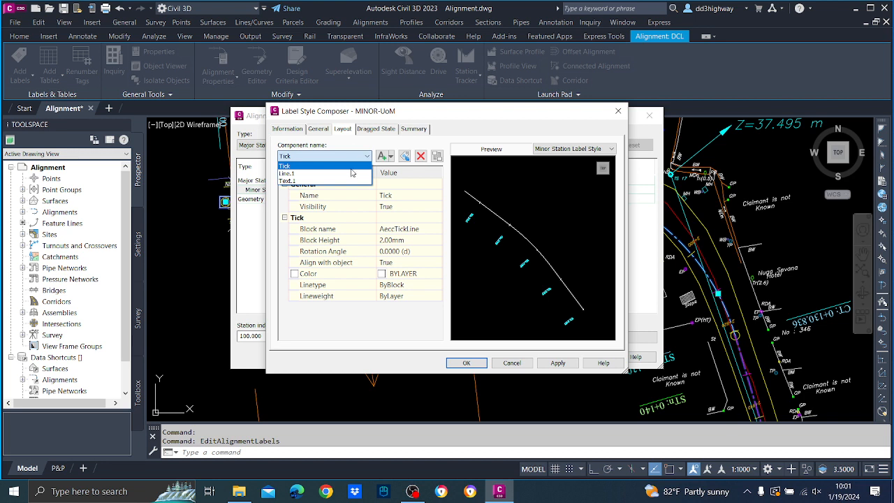
pyautogui.click(352, 181)
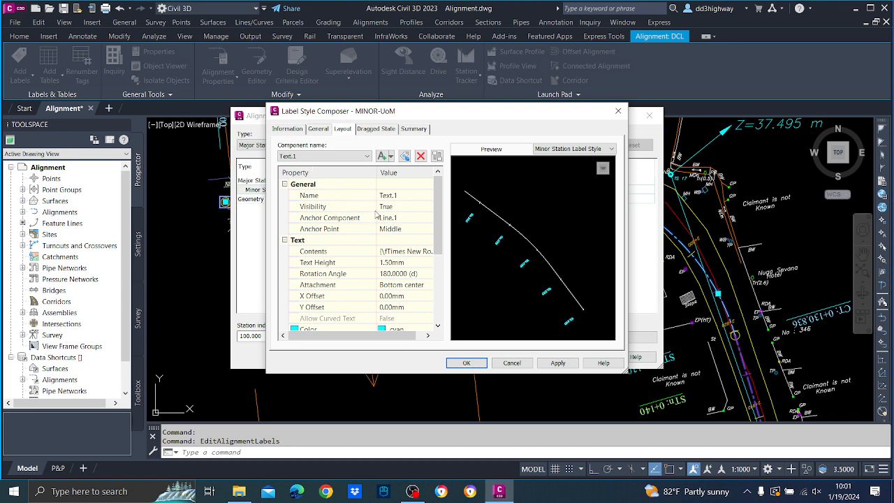
pyautogui.click(404, 208)
pyautogui.click(401, 218)
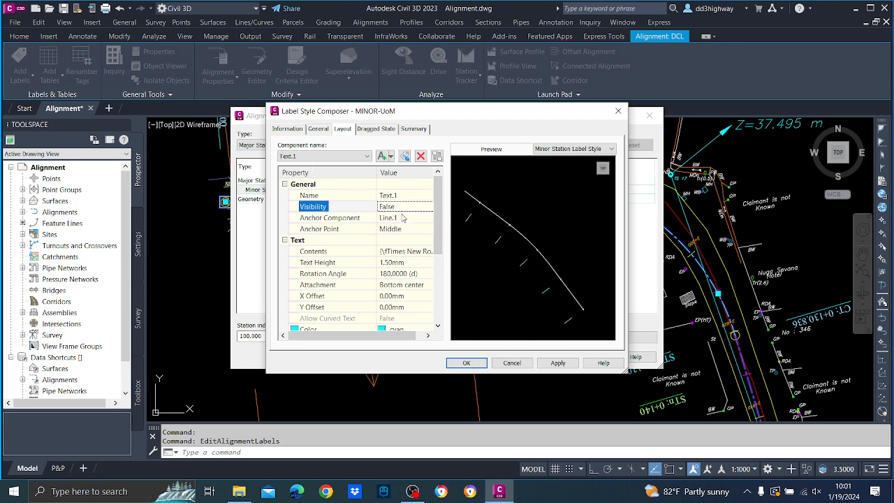
# - Set the visibility of the Line.1 component in MINOR-UoM to False and apply the label changes to the DCL alignment
pyautogui.click(362, 156)
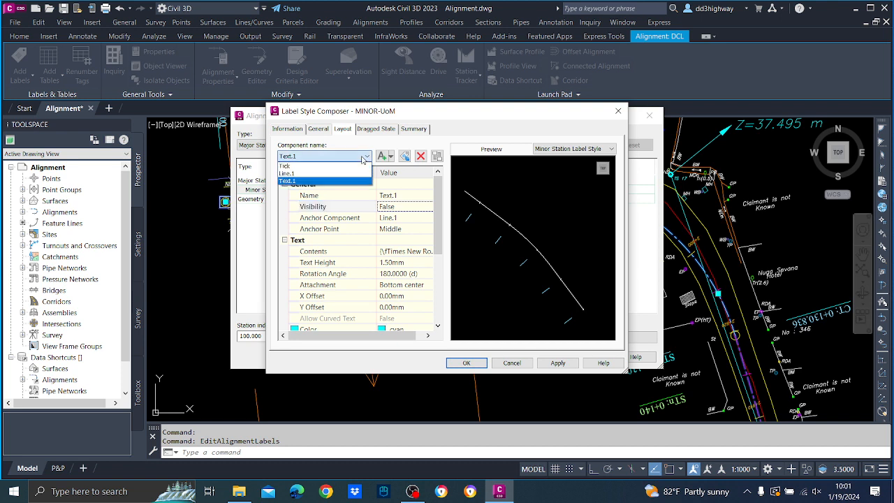
pyautogui.click(346, 175)
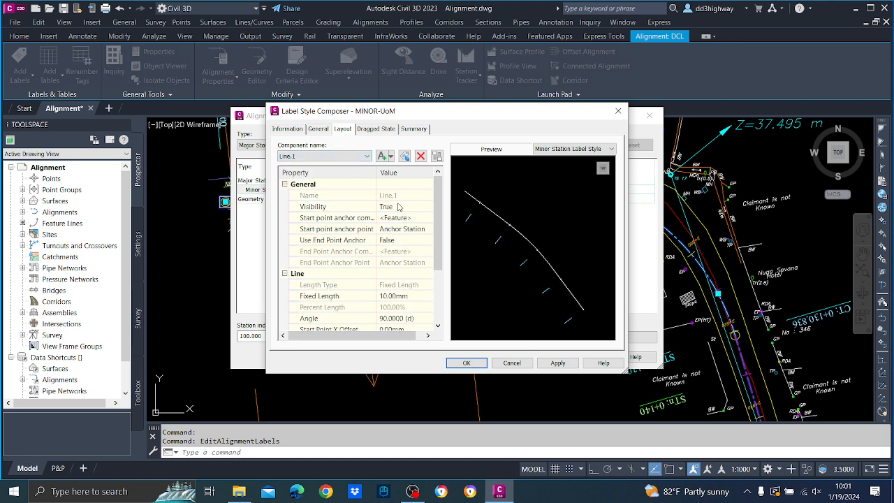
pyautogui.click(401, 207)
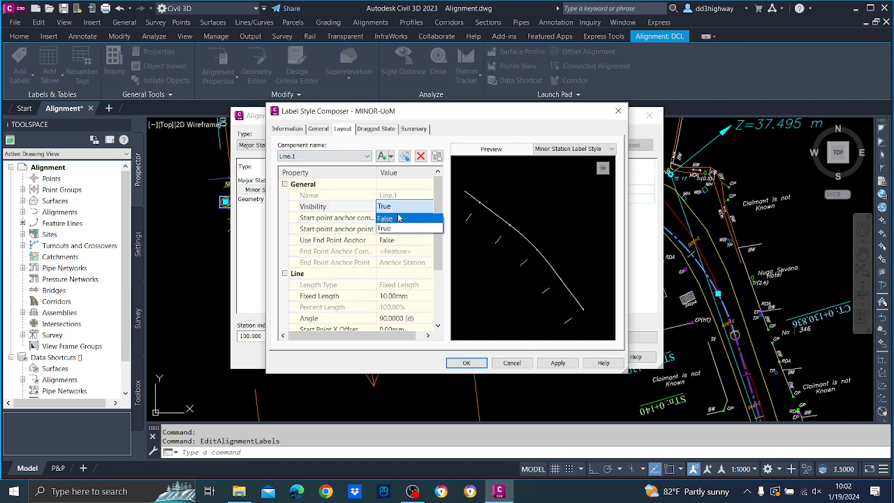
pyautogui.click(398, 218)
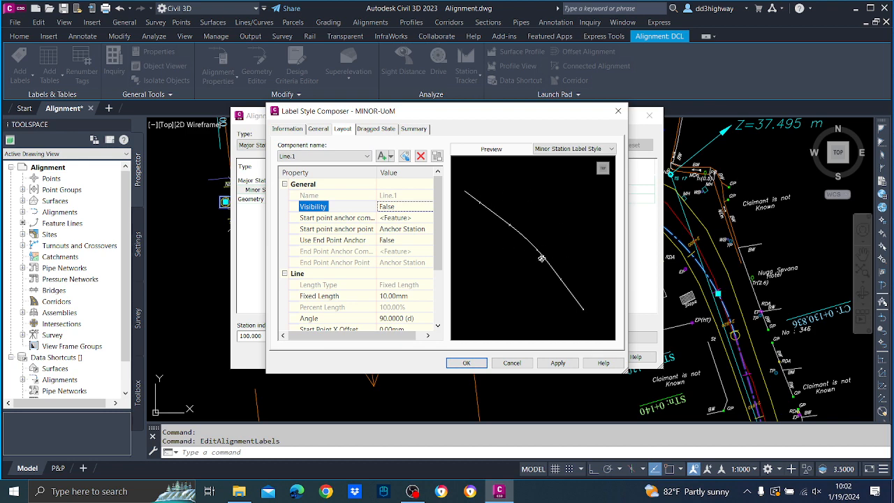
pyautogui.click(472, 365)
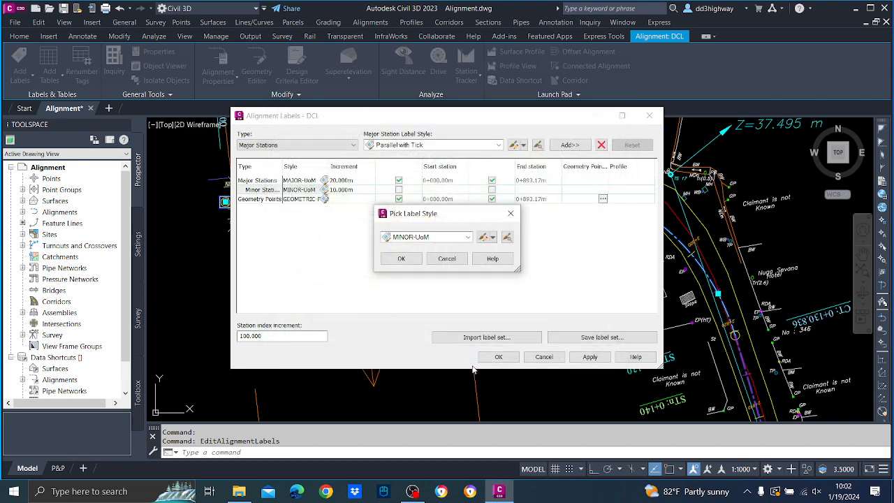
pyautogui.click(401, 259)
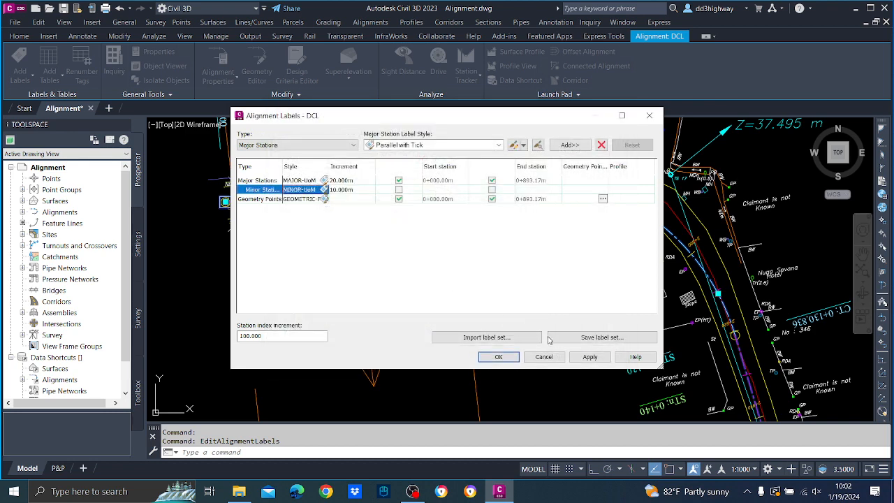
pyautogui.click(590, 357)
pyautogui.click(514, 356)
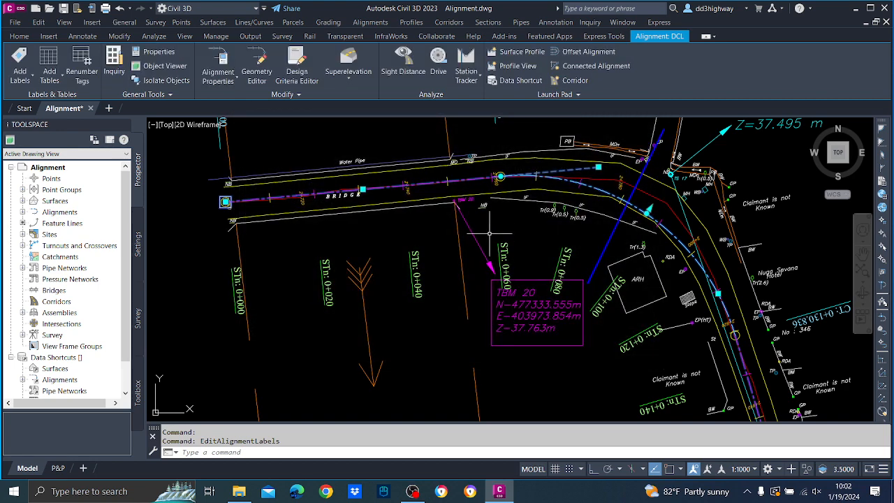
pyautogui.press('Escape')
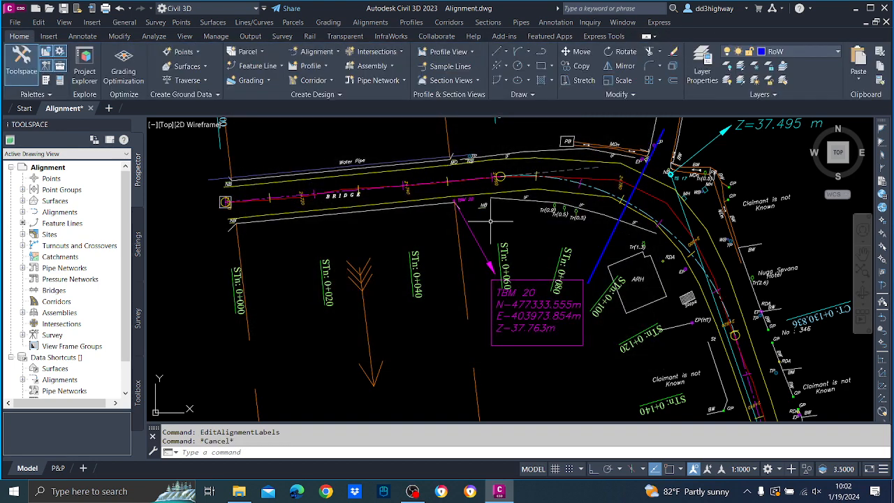
# - Examine the station labels and the alignment against the existing centreline from the bridge through the curve towards TBM 19
pyautogui.scroll(-2, 597, 223)
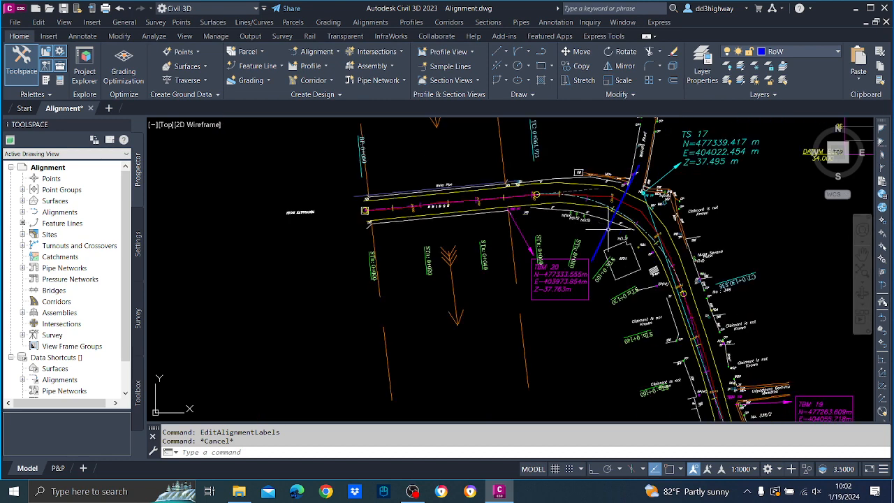
pyautogui.scroll(4, 636, 260)
pyautogui.moveTo(636, 260)
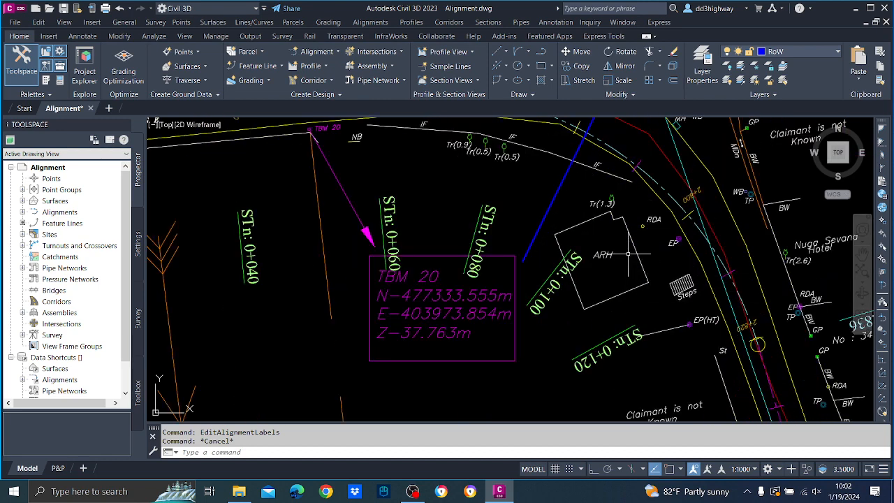
pyautogui.scroll(-4, 619, 246)
pyautogui.scroll(4, 528, 204)
pyautogui.scroll(2, 522, 202)
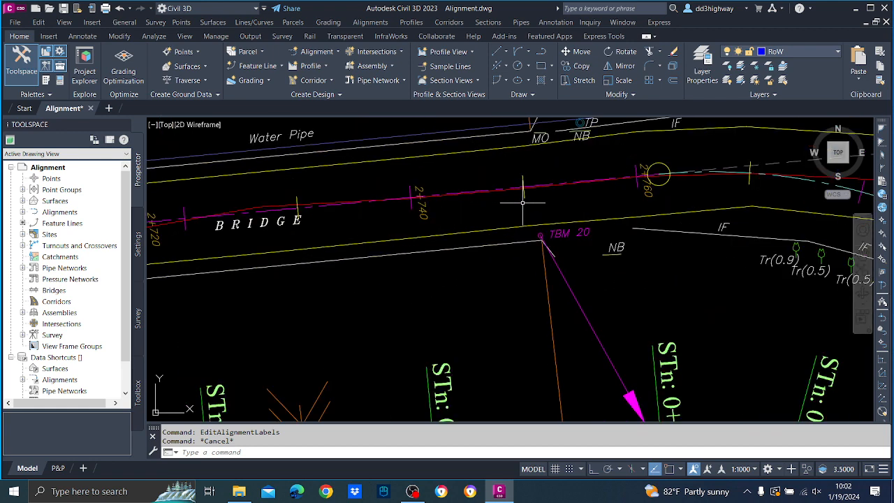
pyautogui.scroll(-2, 522, 199)
pyautogui.scroll(-1, 523, 199)
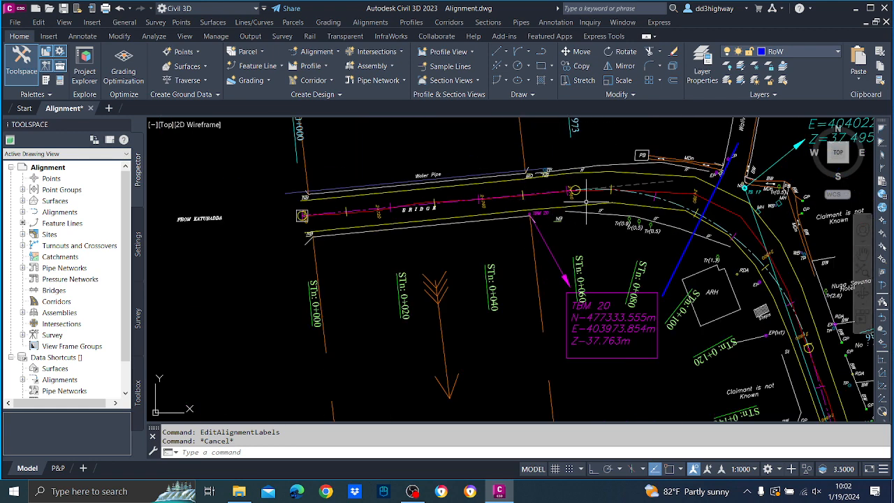
pyautogui.scroll(-1, 530, 199)
pyautogui.scroll(-3, 536, 199)
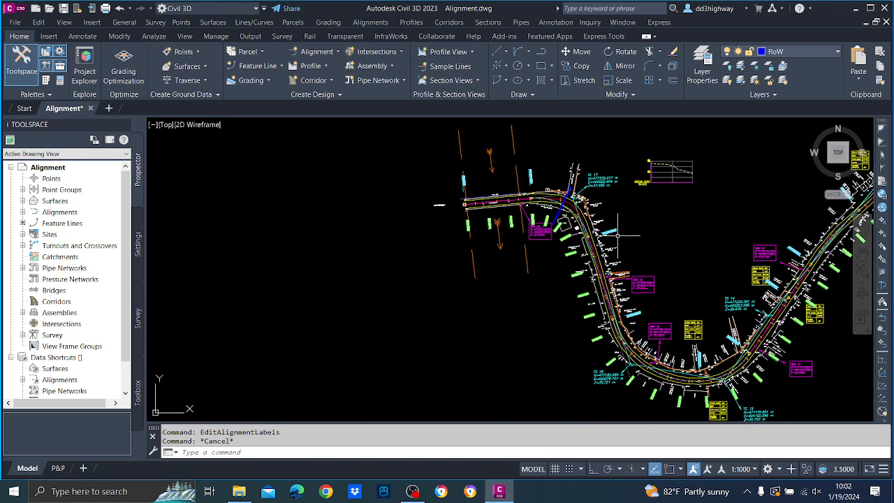
pyautogui.scroll(2, 593, 236)
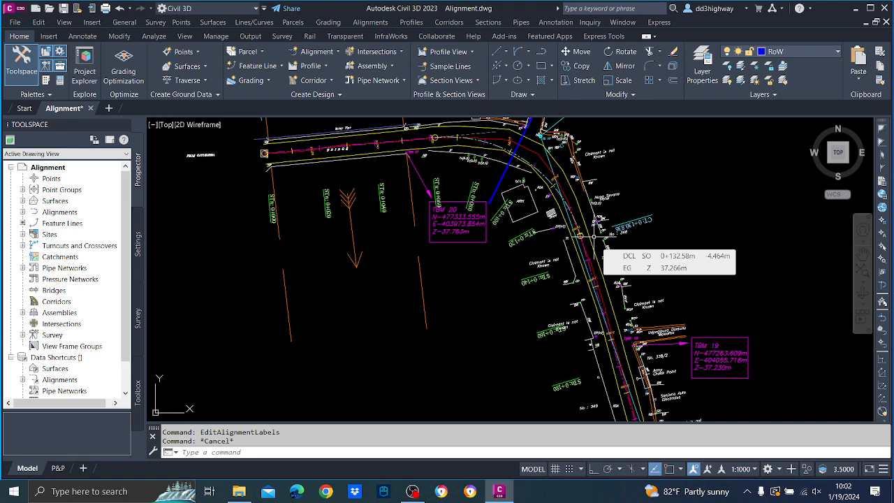
pyautogui.scroll(-6, 538, 193)
# - Delete the blue profile line crossing the road curve beside TS 17
pyautogui.scroll(8, 535, 185)
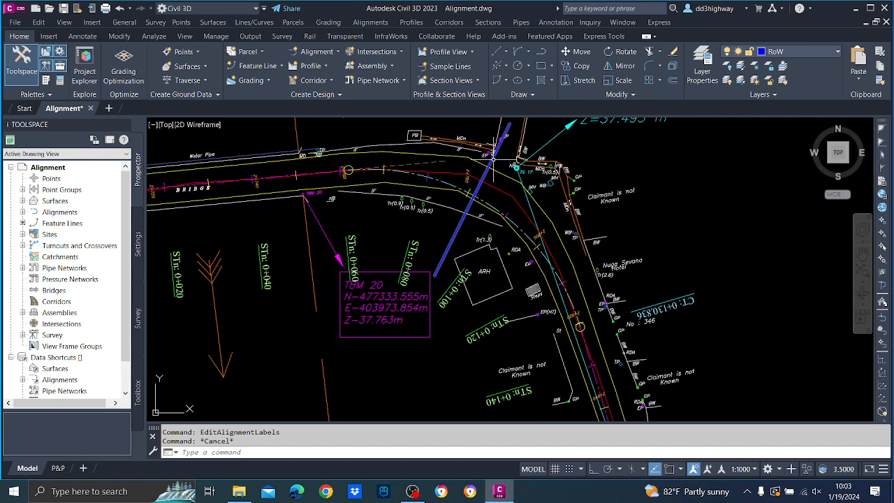
pyautogui.click(493, 160)
pyautogui.press('Delete')
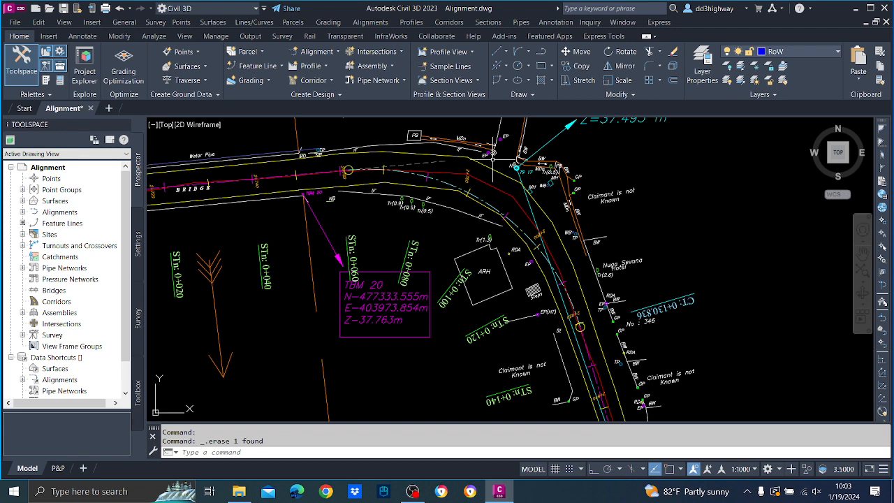
# - Draw a line across the road between TS 17 and TBM 19, near station 0+140
pyautogui.scroll(-3, 531, 206)
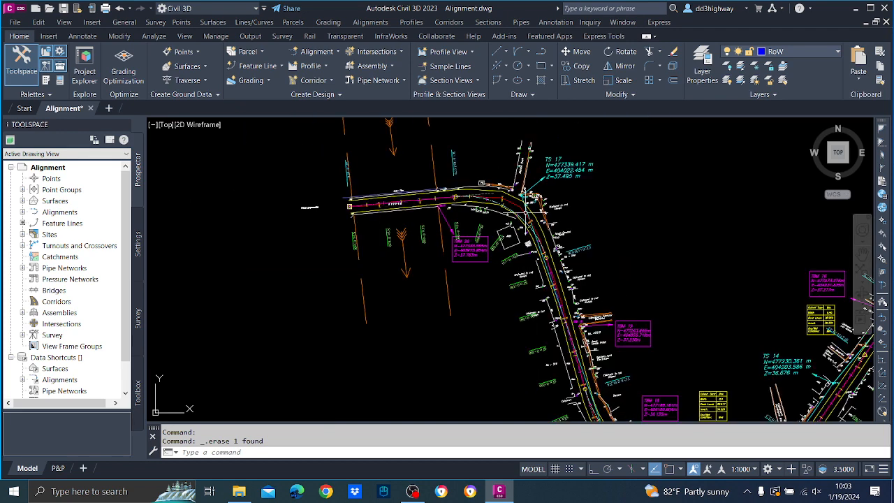
pyautogui.scroll(3, 524, 212)
pyautogui.moveTo(524, 212)
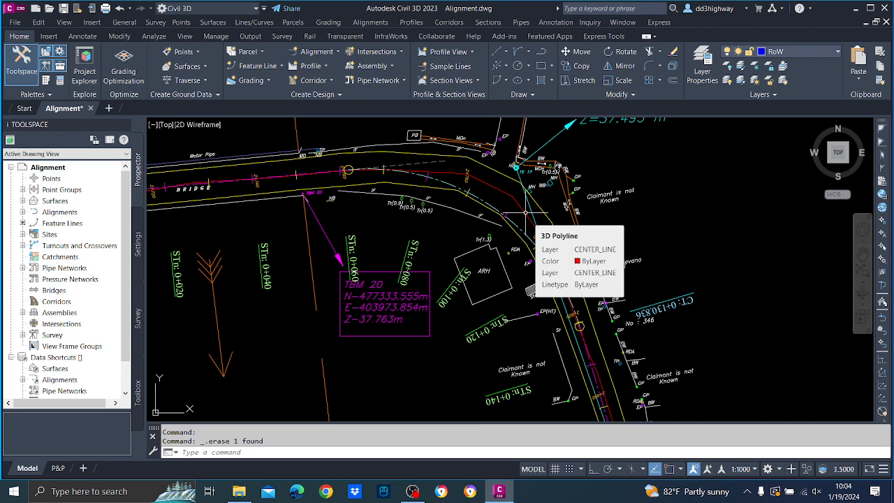
pyautogui.write('L')
pyautogui.press('Return')
pyautogui.scroll(-2, 559, 242)
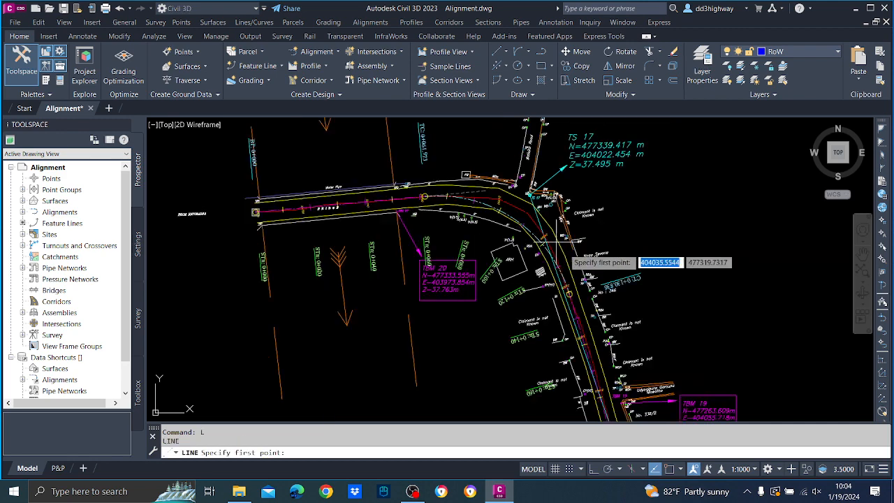
pyautogui.scroll(2, 555, 334)
pyautogui.click(539, 281)
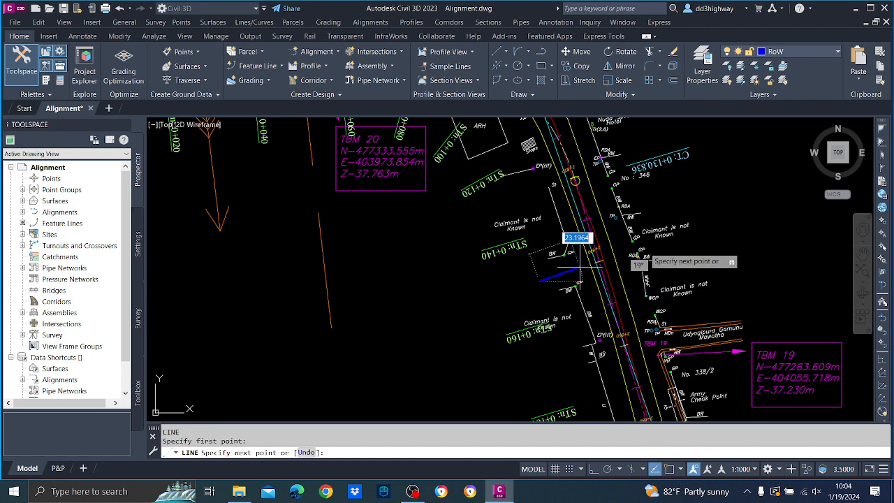
pyautogui.click(688, 238)
pyautogui.press('Escape')
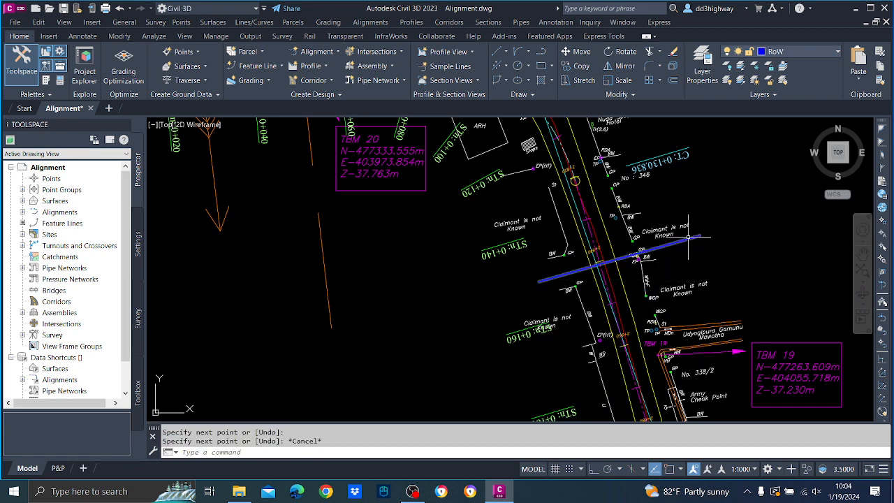
# - Create a quick profile of the EG surface along the blue crossing line, using the 1000-UoM profile view style, in the empty area east of the road
pyautogui.click(688, 238)
pyautogui.rightClick(664, 206)
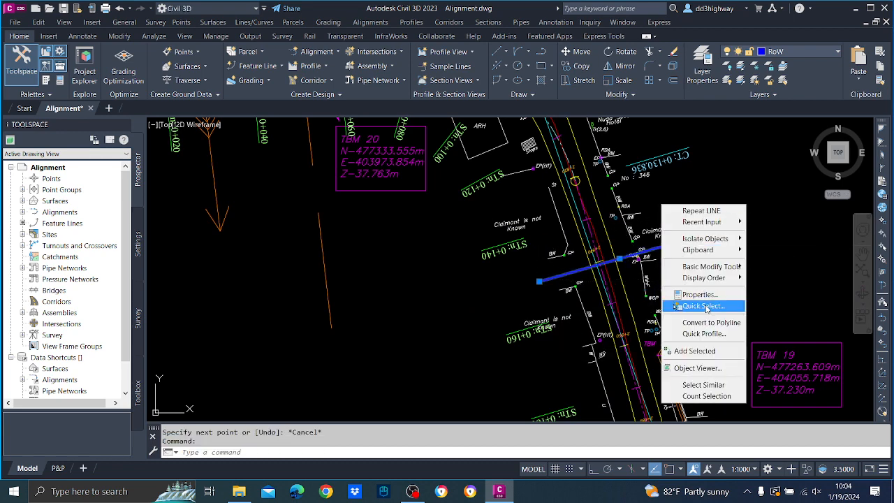
pyautogui.click(704, 333)
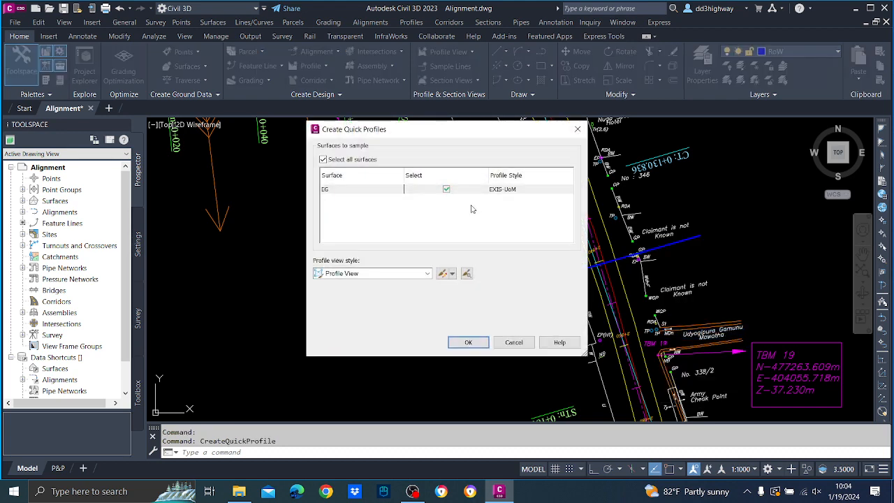
pyautogui.click(429, 275)
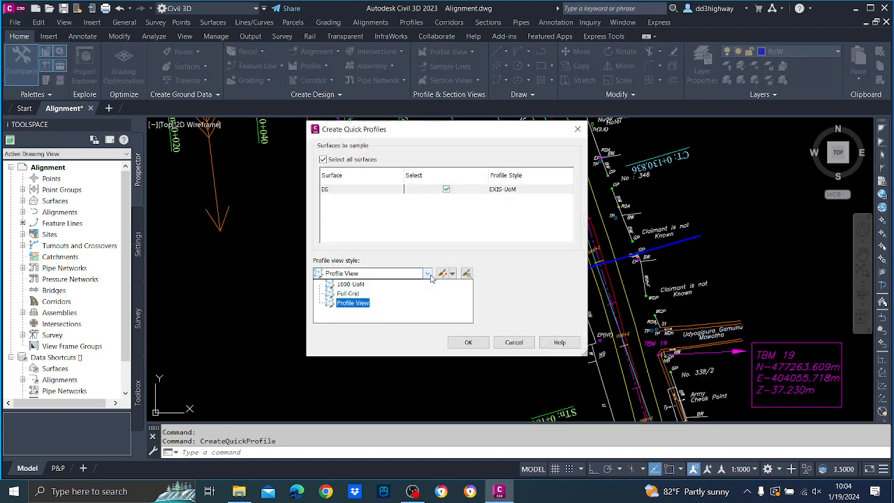
pyautogui.click(350, 284)
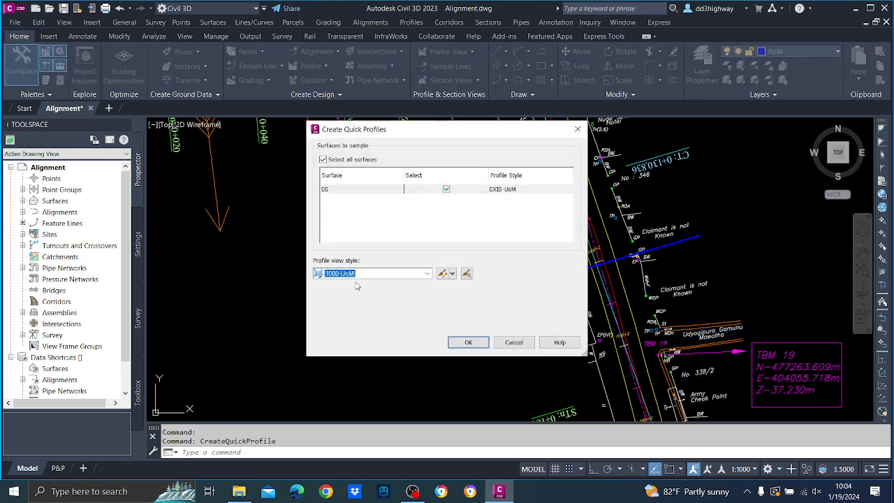
pyautogui.click(487, 341)
pyautogui.scroll(-5, 507, 314)
pyautogui.scroll(3, 593, 265)
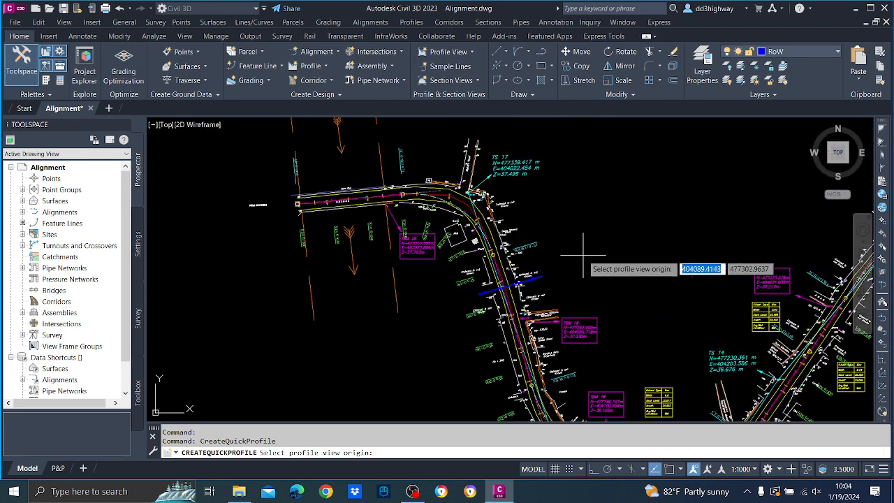
pyautogui.click(583, 255)
# - Examine the new ground profile against the crossing line near station 0+140 and close the event list
pyautogui.scroll(5, 608, 232)
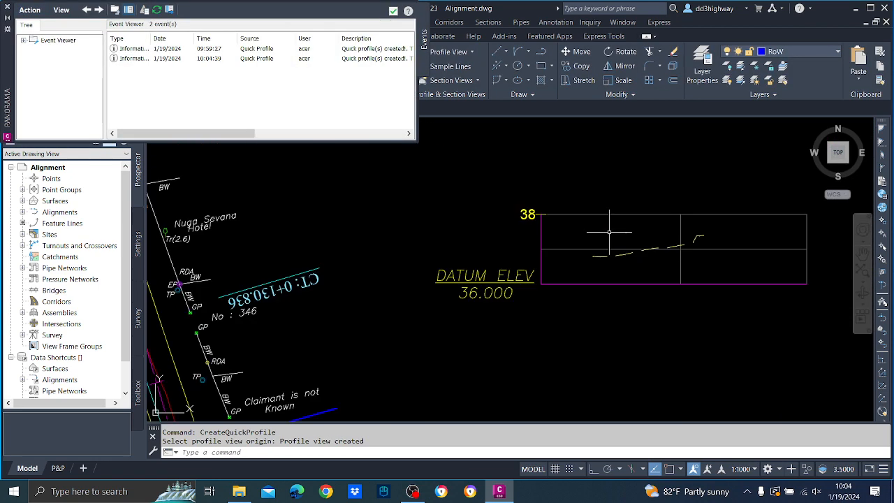
pyautogui.scroll(-2, 663, 249)
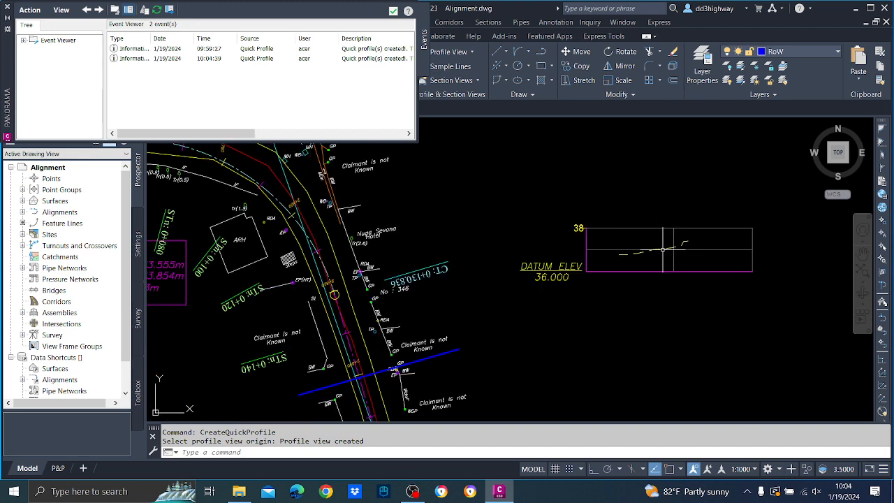
pyautogui.scroll(-2, 663, 250)
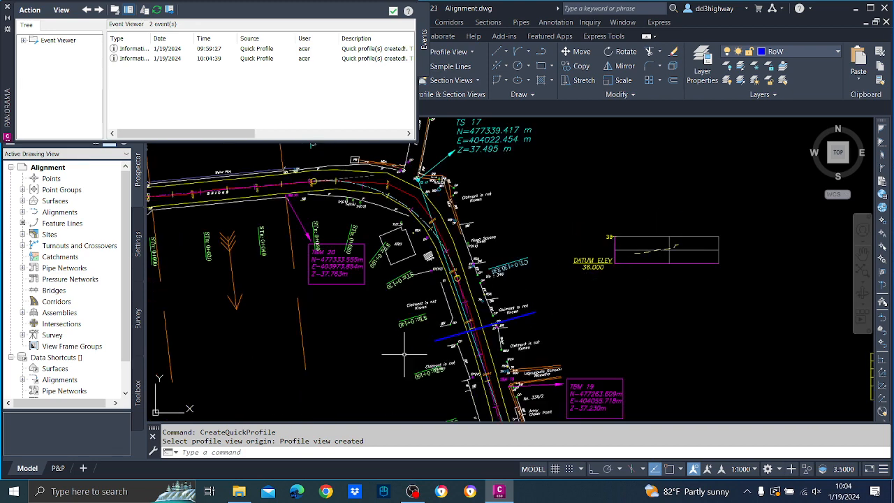
pyautogui.scroll(4, 672, 246)
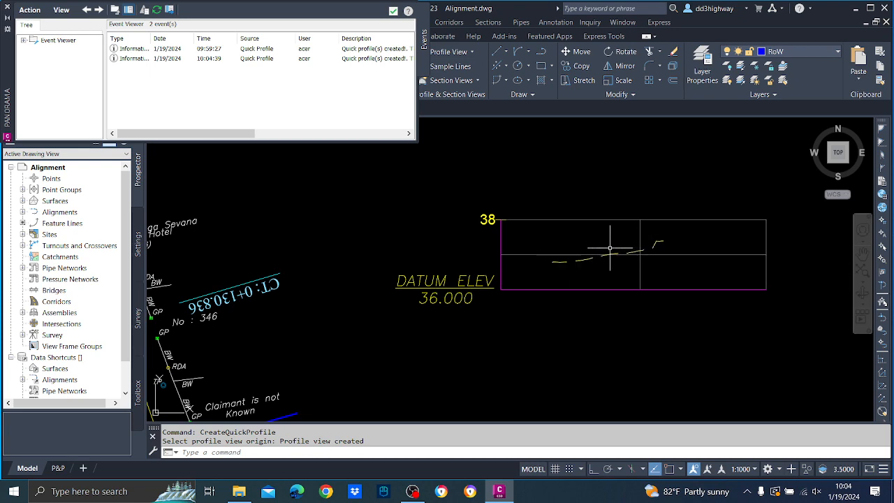
pyautogui.scroll(-2, 607, 248)
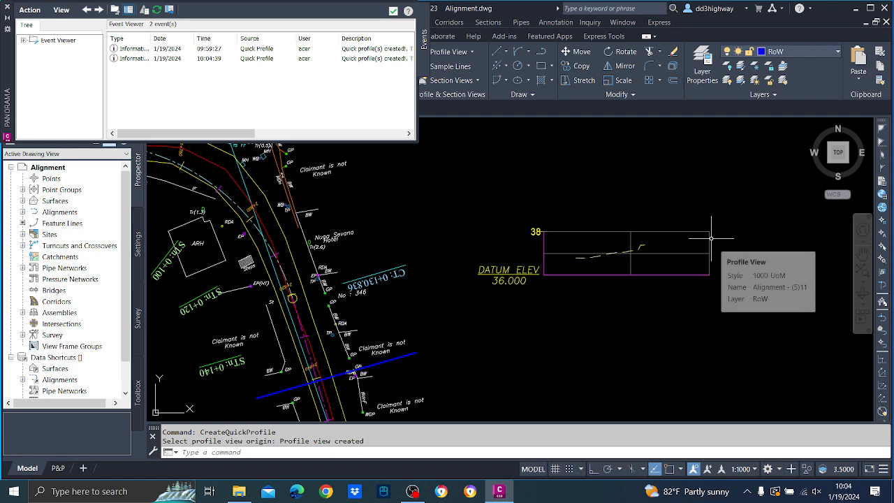
pyautogui.scroll(-2, 651, 229)
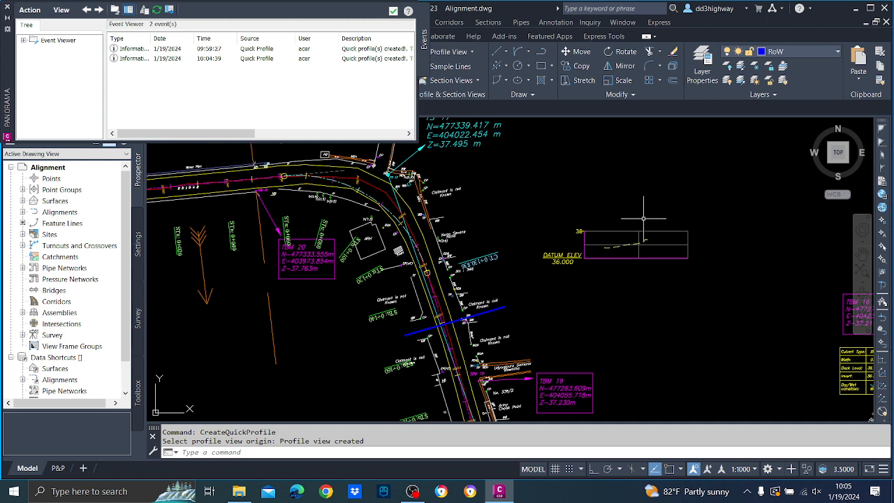
pyautogui.click(392, 11)
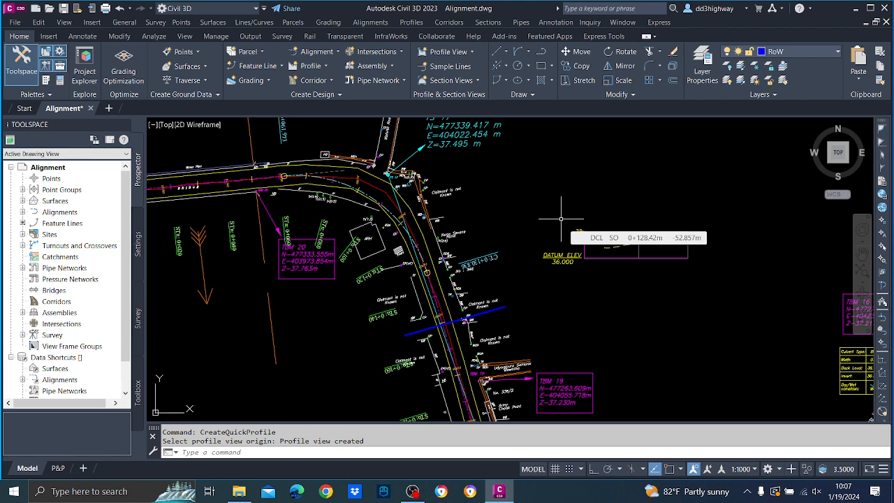
pyautogui.click(416, 492)
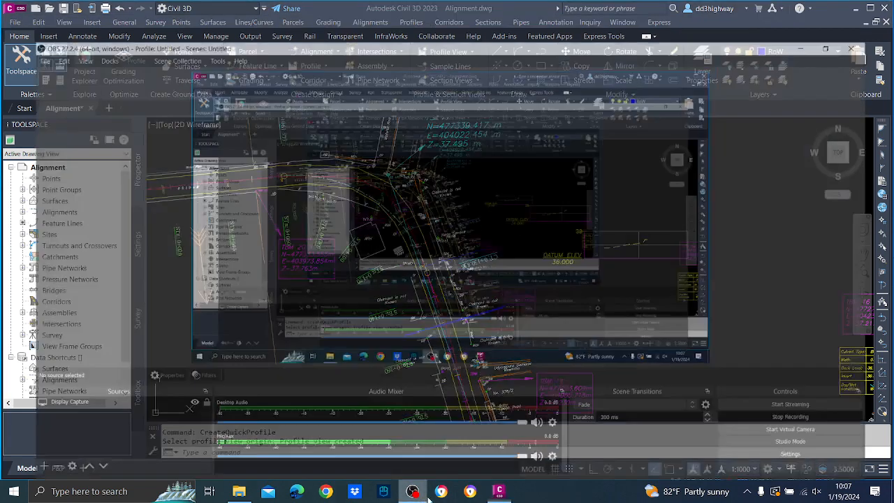